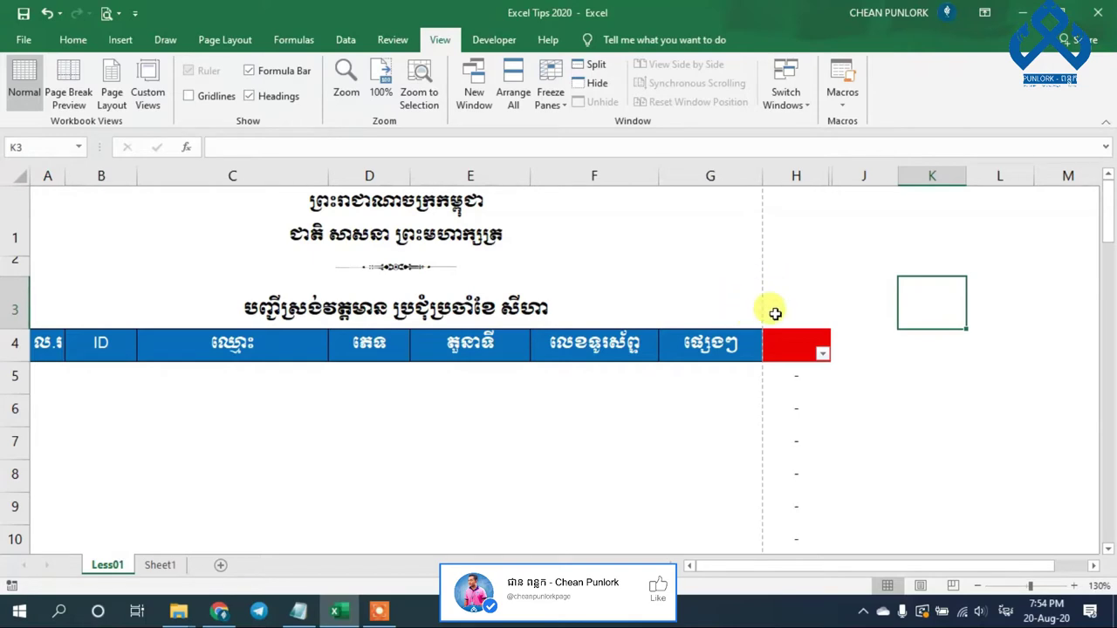
Step: Review the month title in row 3 and the decorative divider in row 2
left_click(783, 307)
left_click(788, 266)
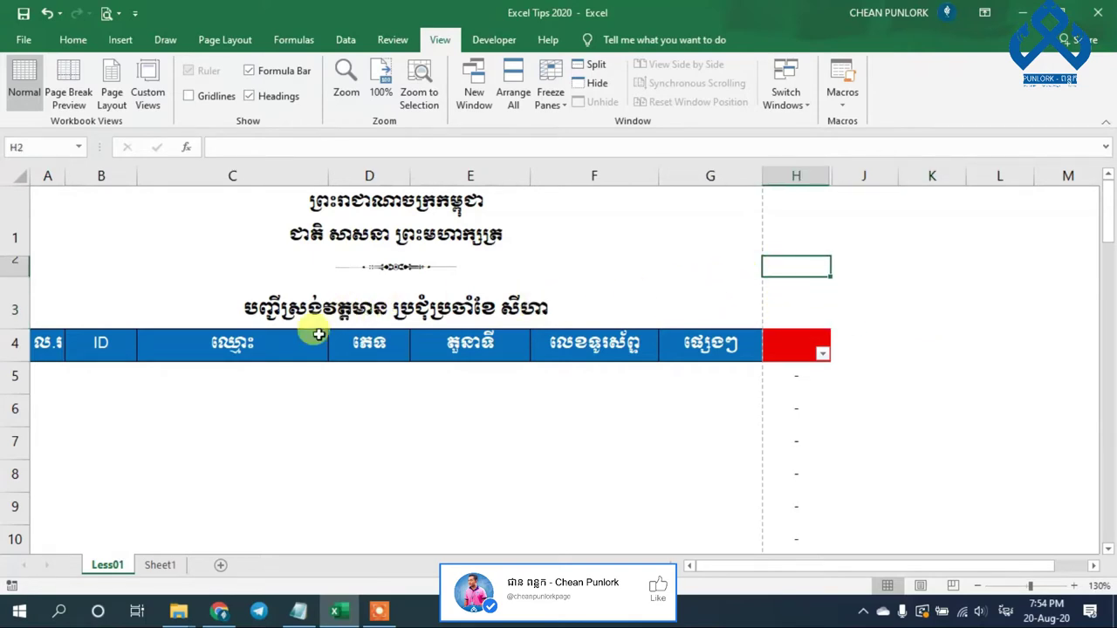
left_click(271, 403)
left_click(266, 304)
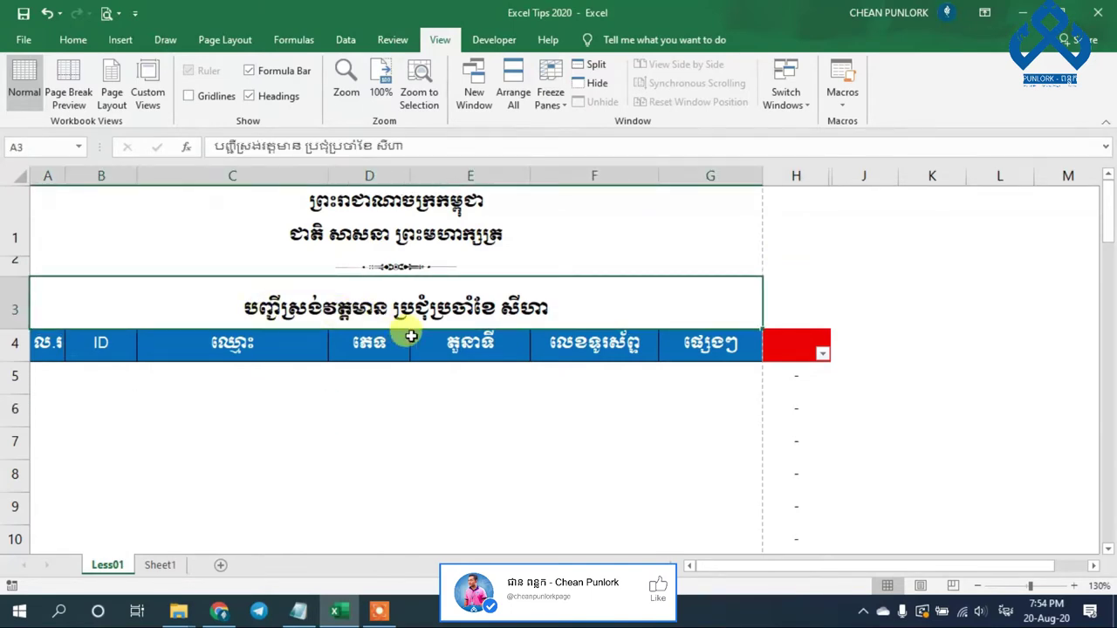
left_click(499, 412)
left_click(582, 305)
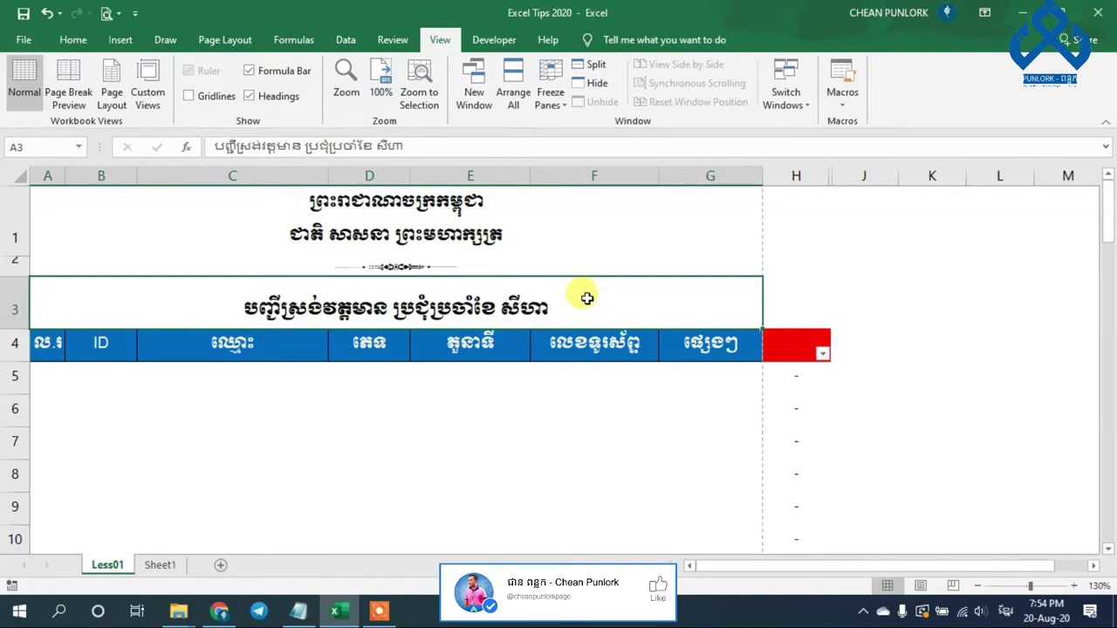
left_click(582, 265)
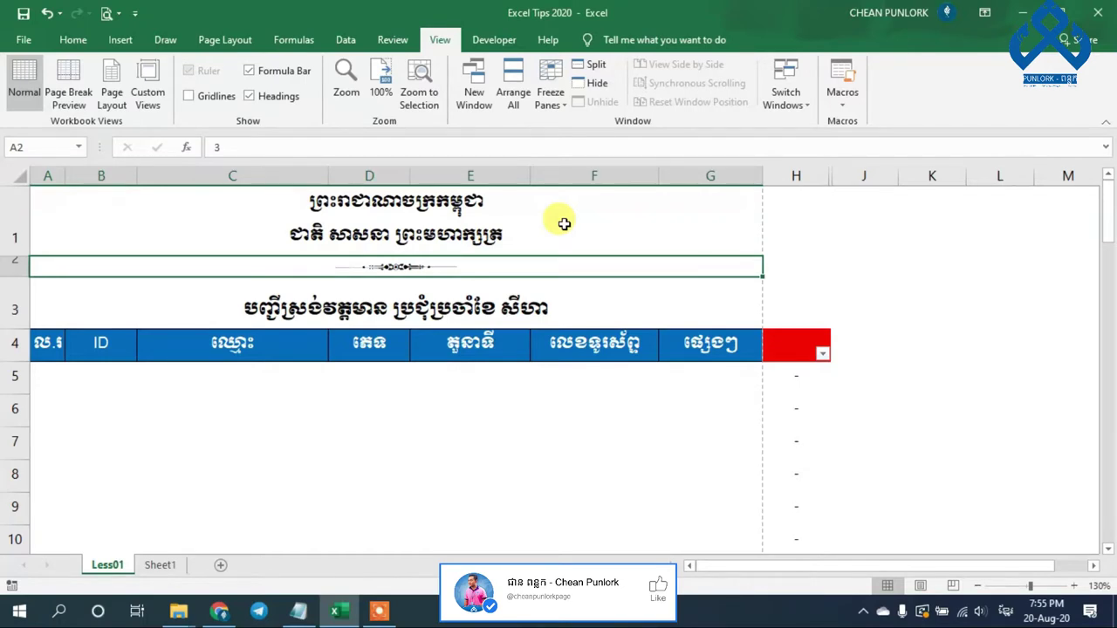
left_click(456, 430)
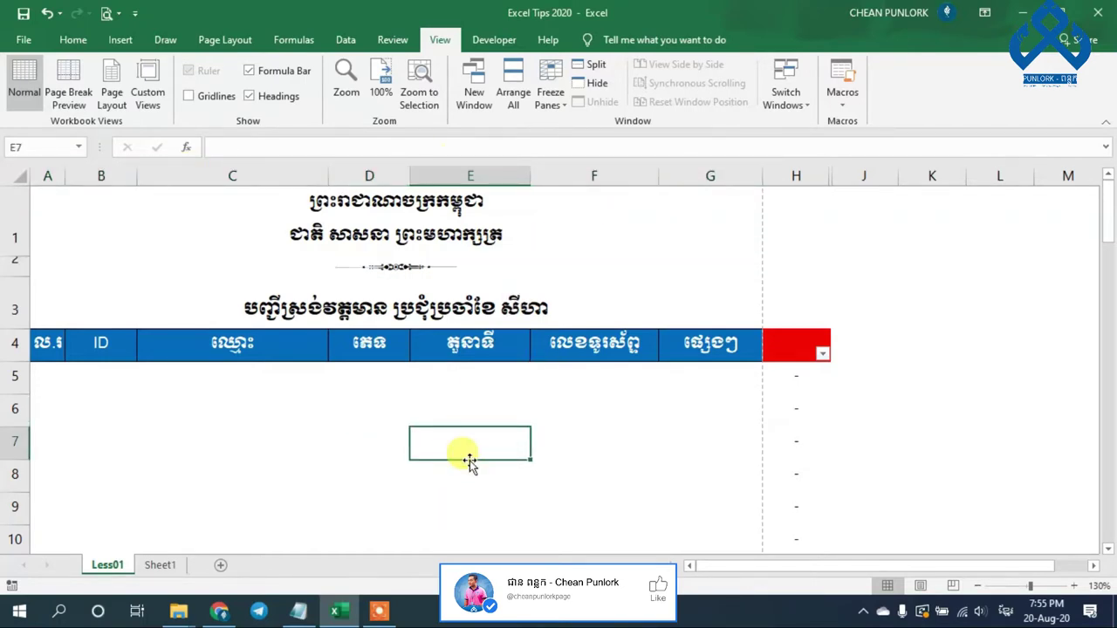
scroll(535, 424, "down", 2)
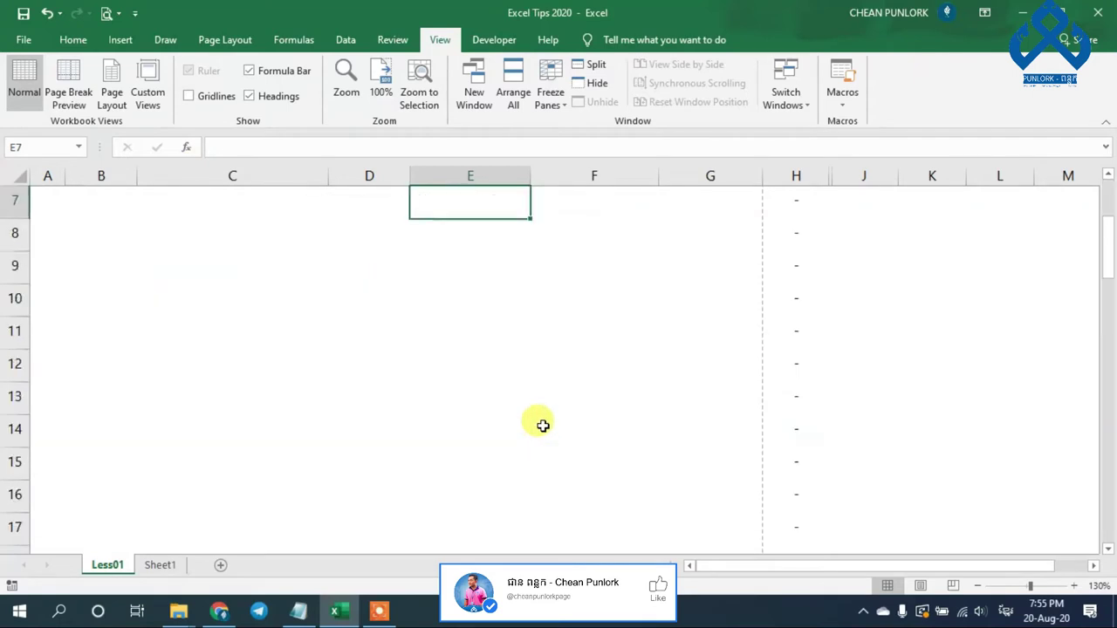
scroll(536, 411, "up", 2)
Step: Recheck the heading, divider and title rows, then select the first ID cell B5
left_click(356, 236)
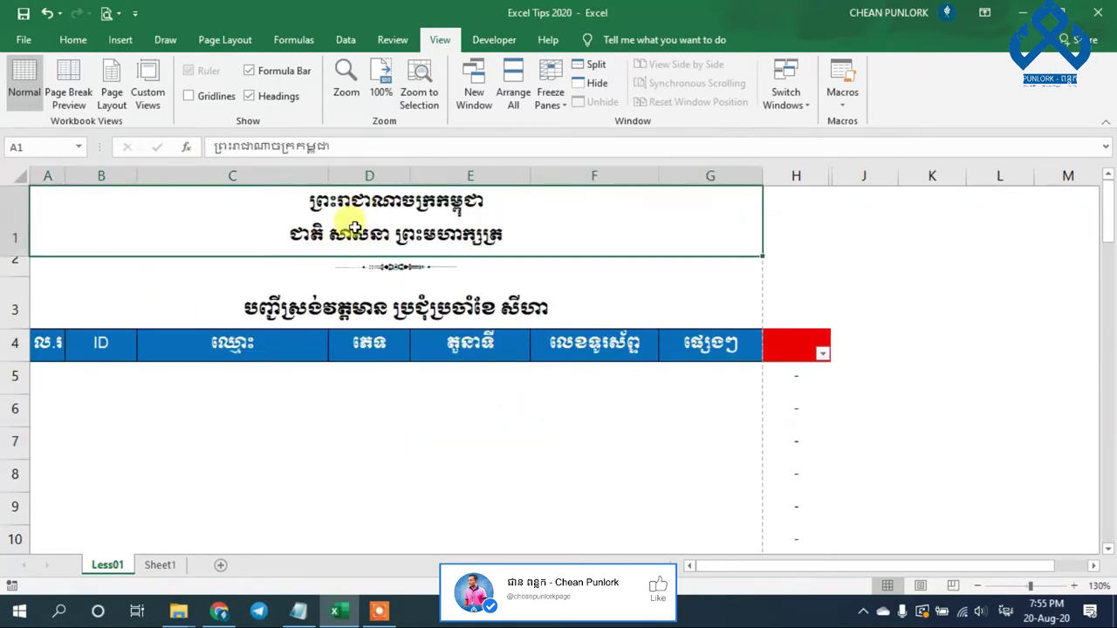
left_click(328, 279)
left_click(367, 228)
left_click(373, 266)
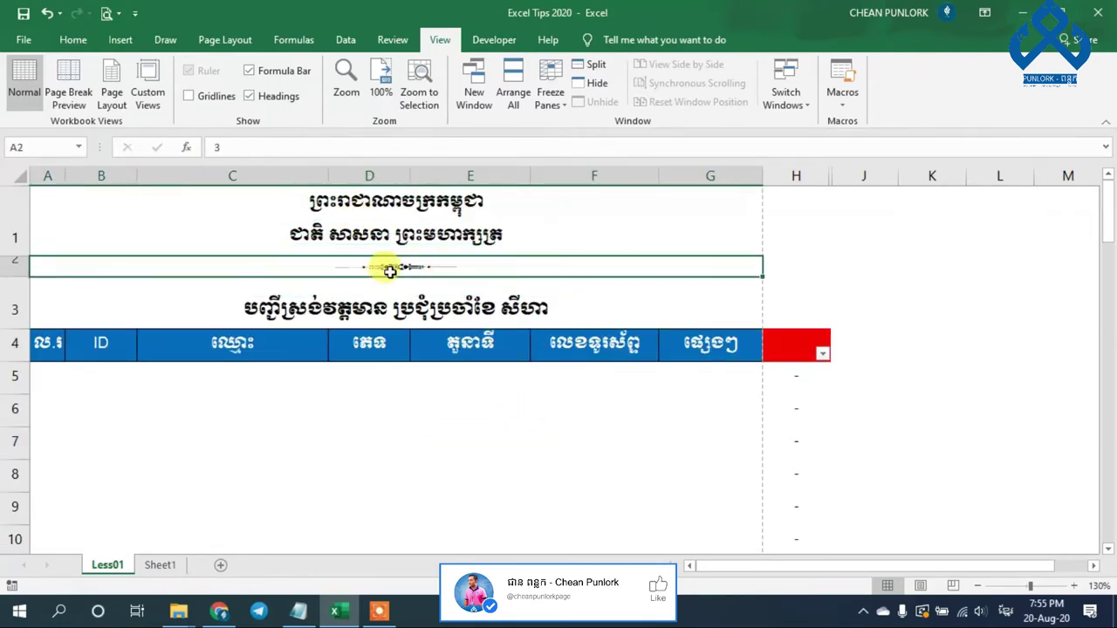
left_click(338, 303)
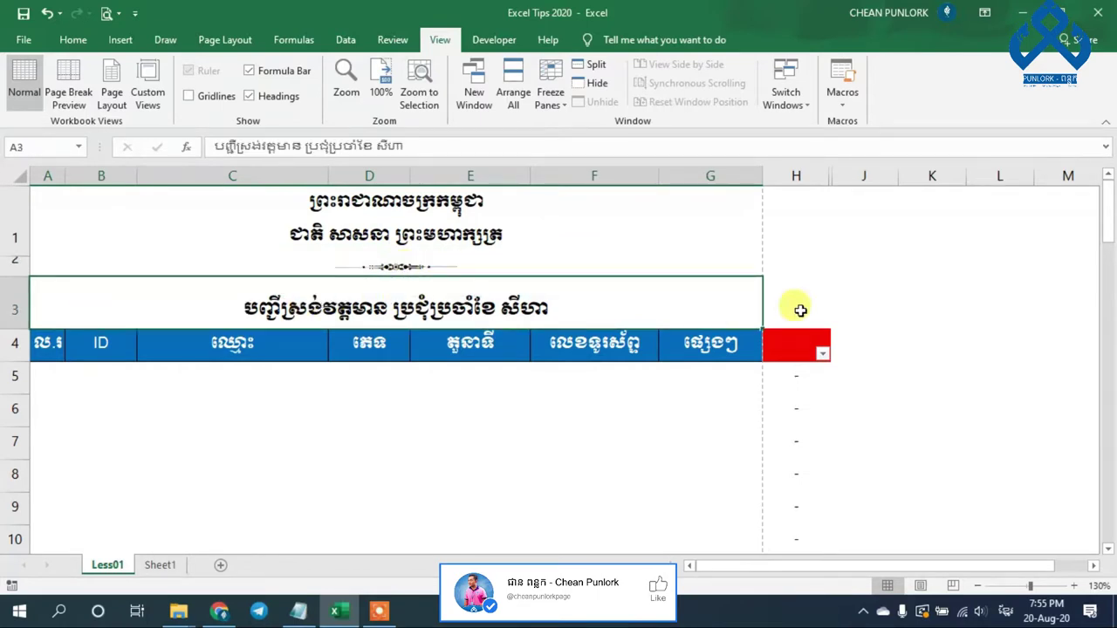
left_click(294, 371)
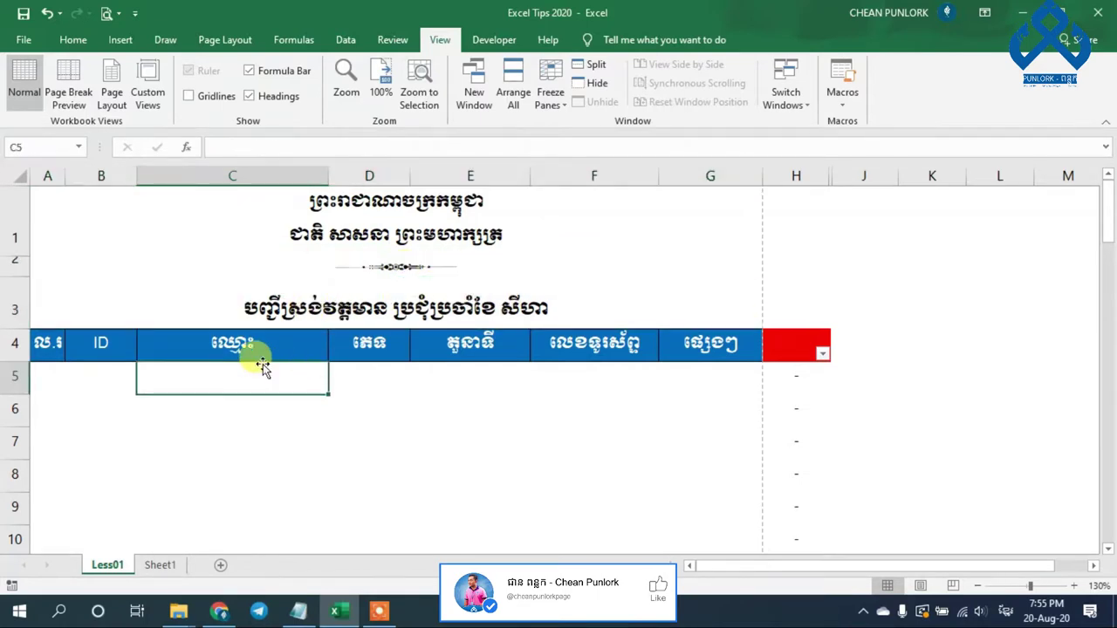
scroll(332, 344, "down", 1)
scroll(299, 345, "up", 1)
left_click(82, 369)
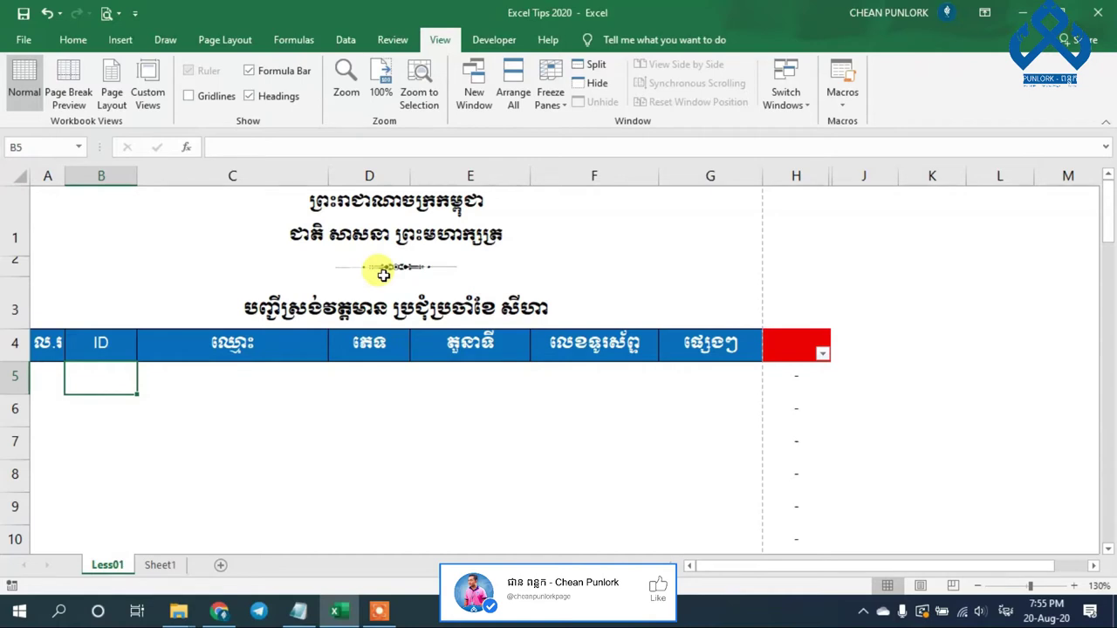
Step: Enter ១ in B5 so it displays P-001, and check A5's auto-numbering formula
type("១")
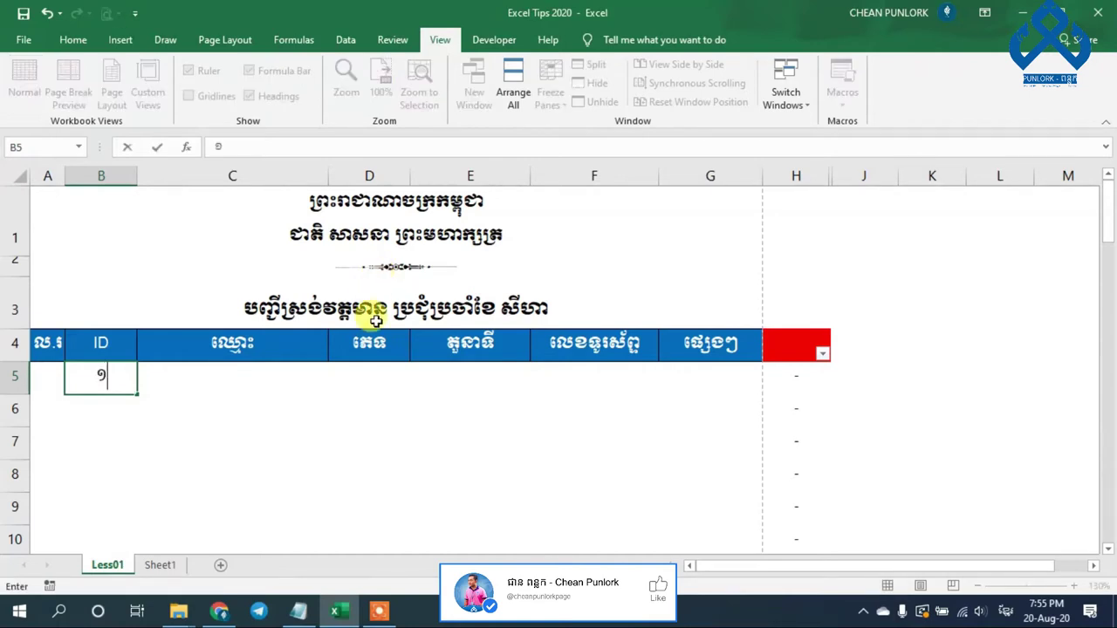
key("Tab")
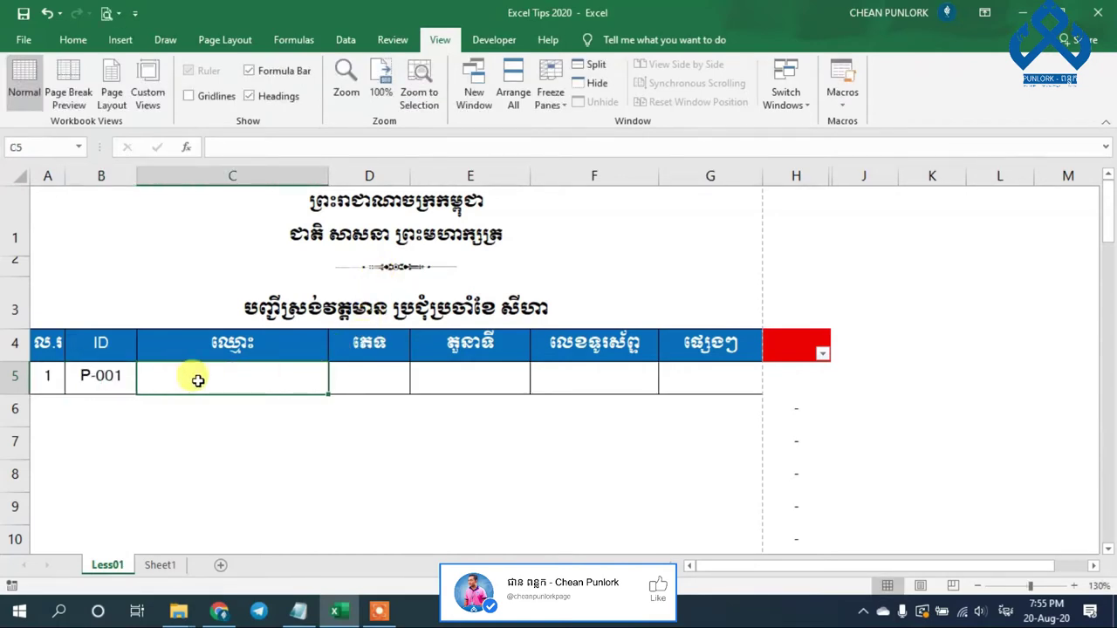
left_click(95, 387)
left_click(87, 402)
left_click(90, 384)
left_click(91, 400)
left_click(93, 386)
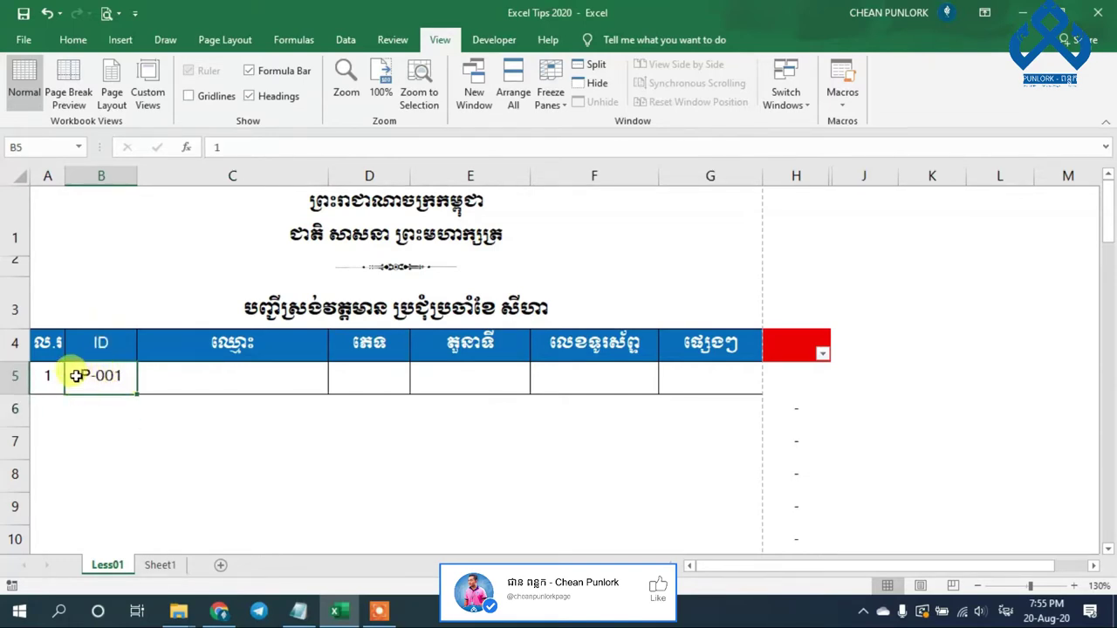
key("Return")
left_click(100, 376)
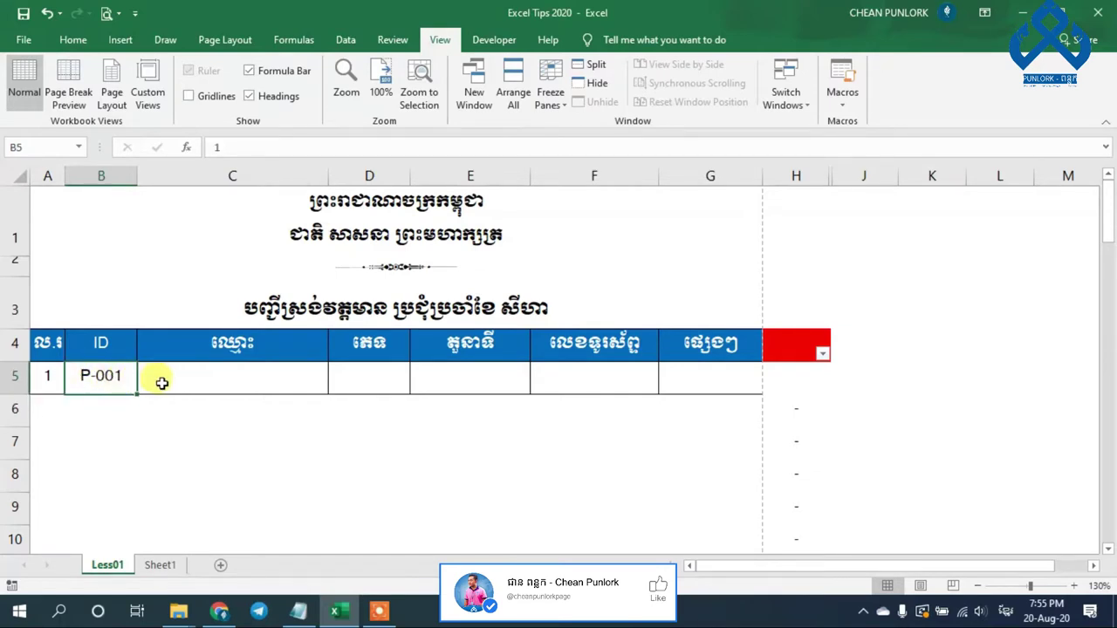
key("Return")
left_click(101, 382)
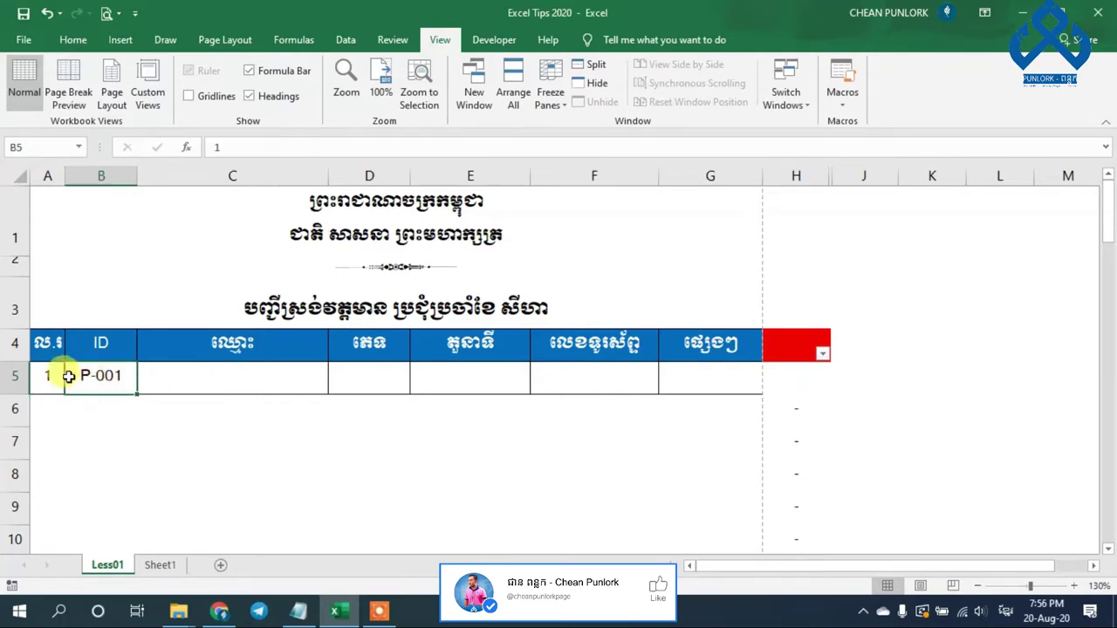
left_click(44, 376)
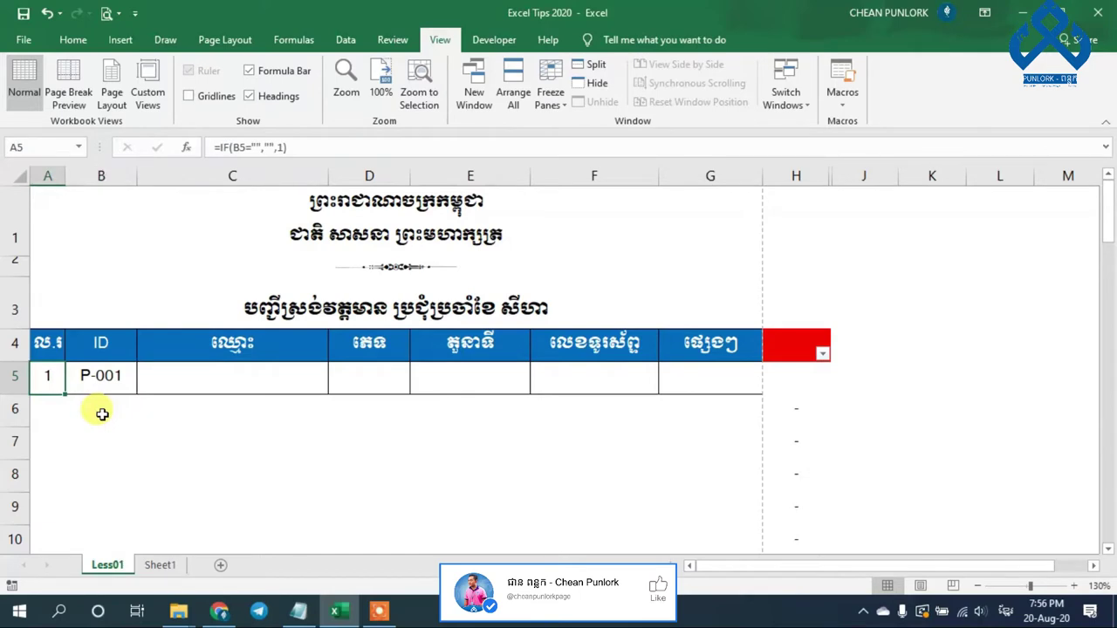
left_click(126, 384)
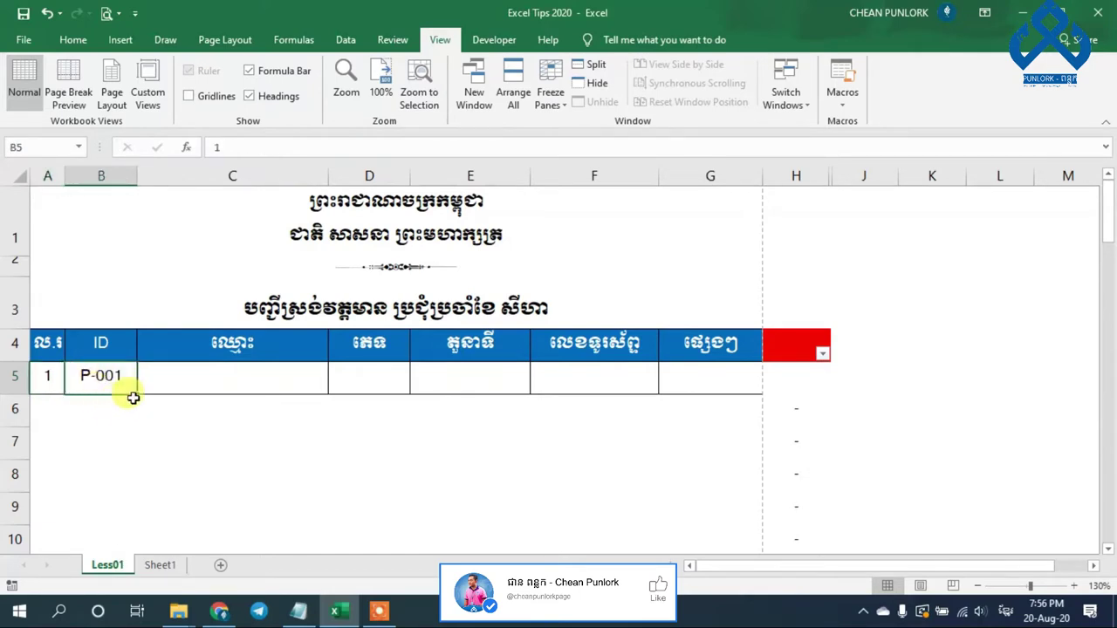
Step: Type the first attendee's name in C5 and choose ប្រុស as the gender in D5
left_click(174, 375)
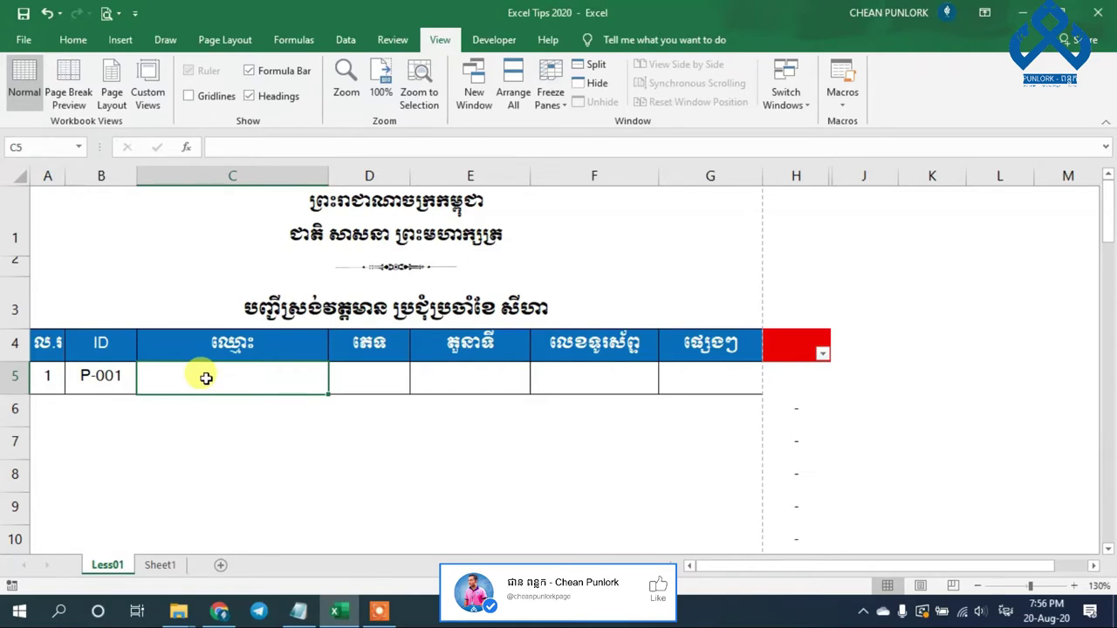
key("Tab")
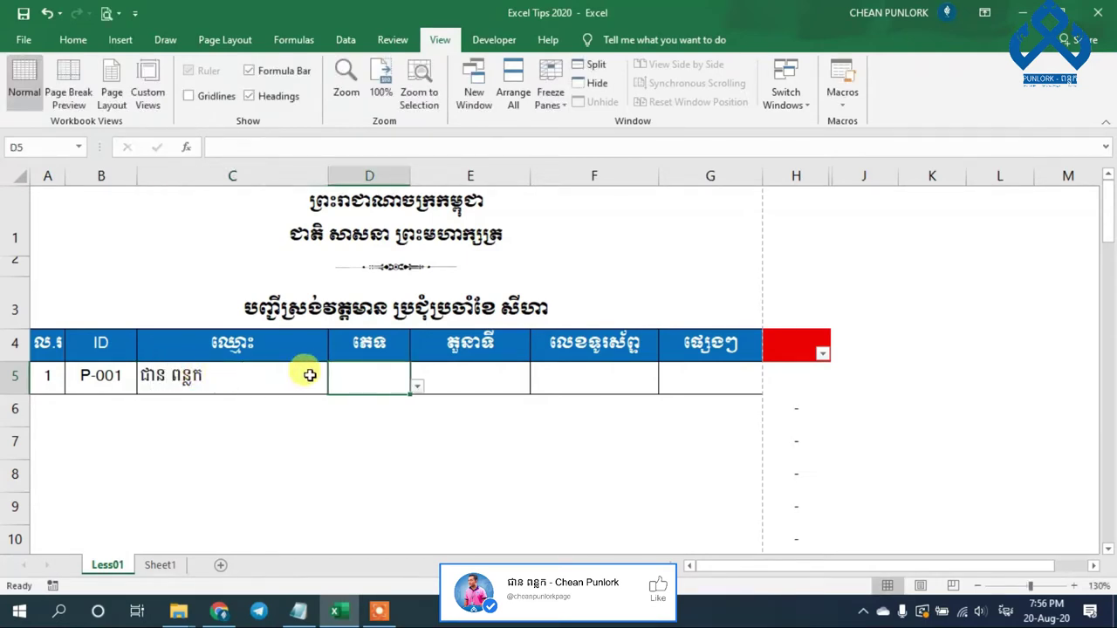
left_click(417, 386)
left_click(377, 412)
left_click(463, 403)
left_click(353, 377)
Step: Enter position ប្រធាន in E5 and the attendee's phone number in F5
left_click(498, 378)
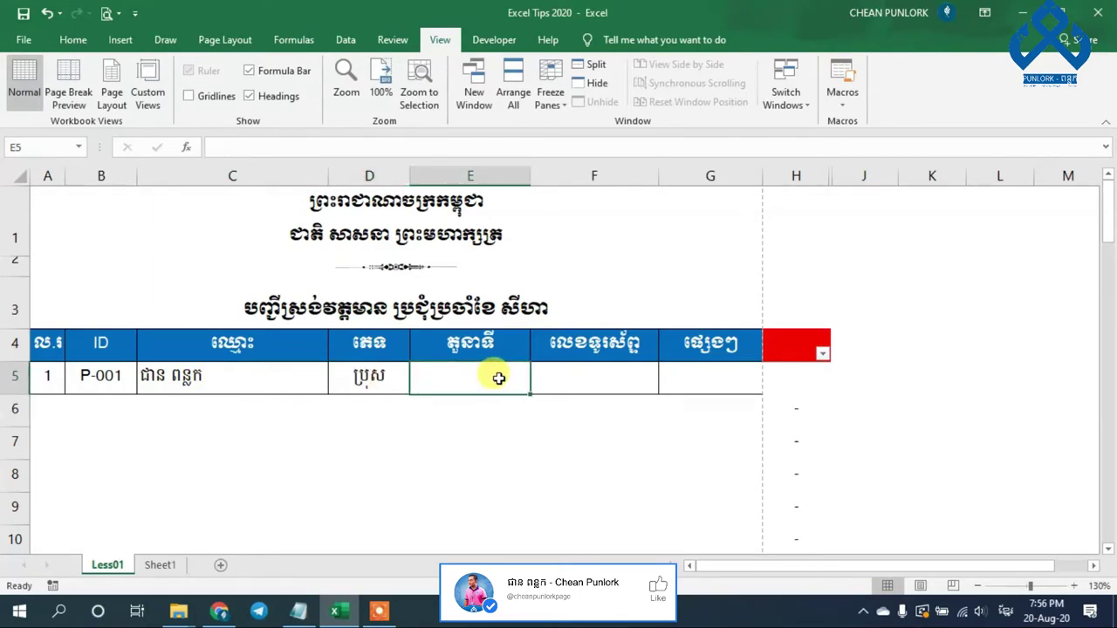
type("ប្រធាន")
key("Tab")
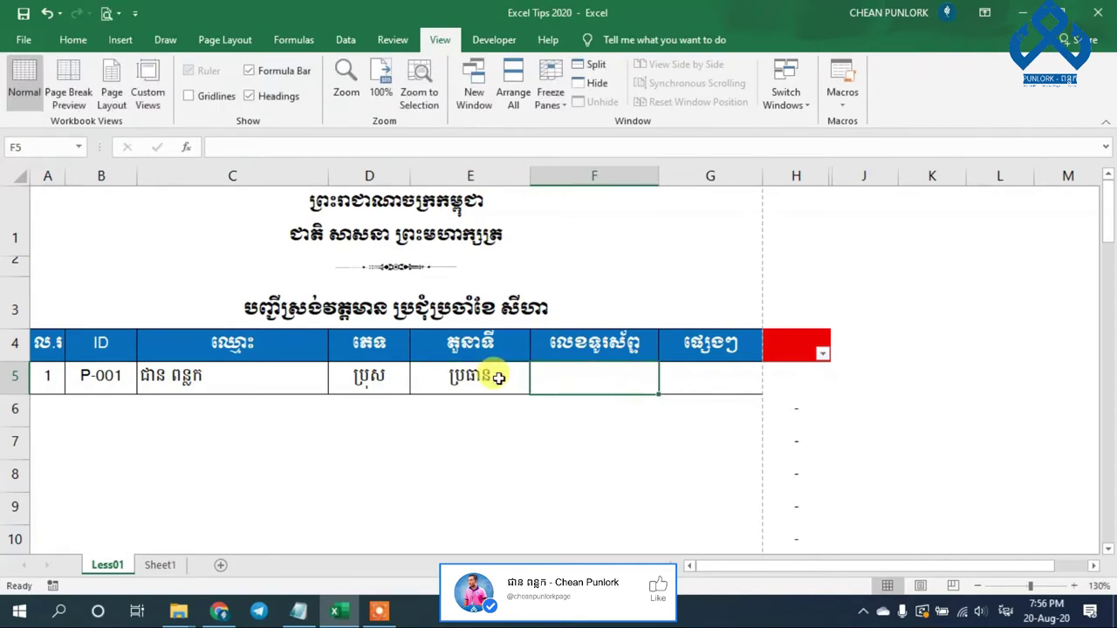
key("Tab")
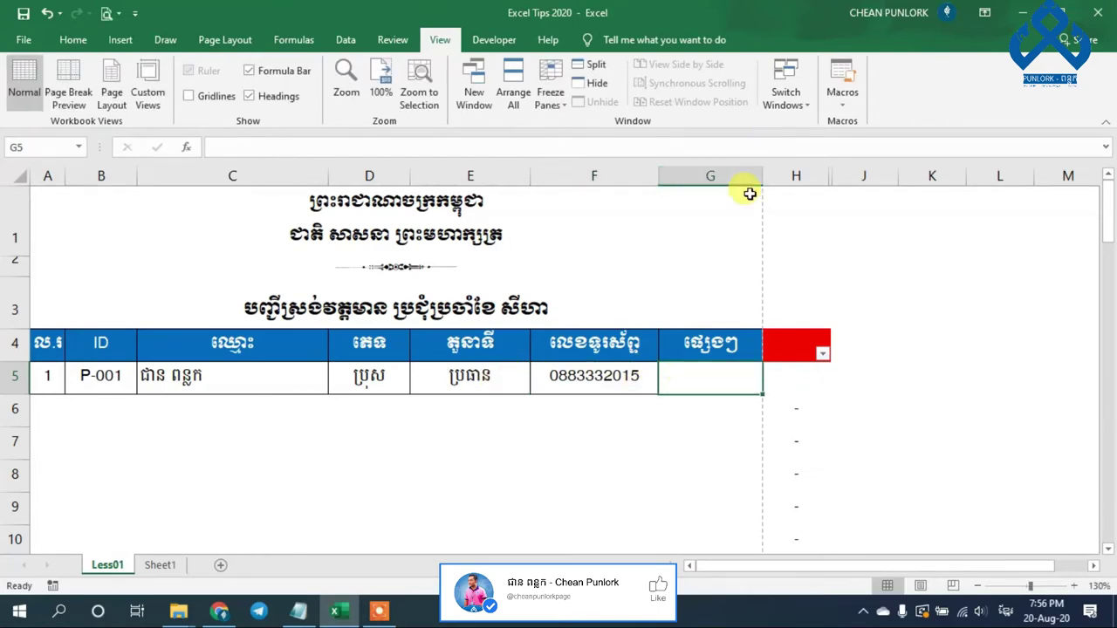
left_click(735, 279)
left_click(708, 400)
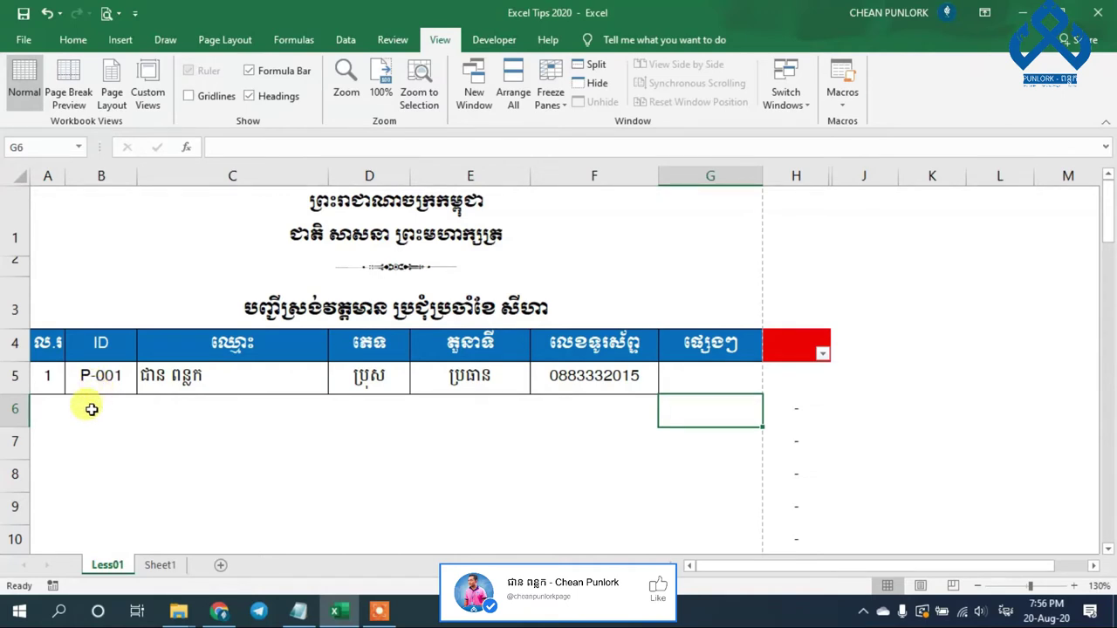
left_click(96, 377)
Step: Test-type a character in C6, then delete it
left_click(209, 380)
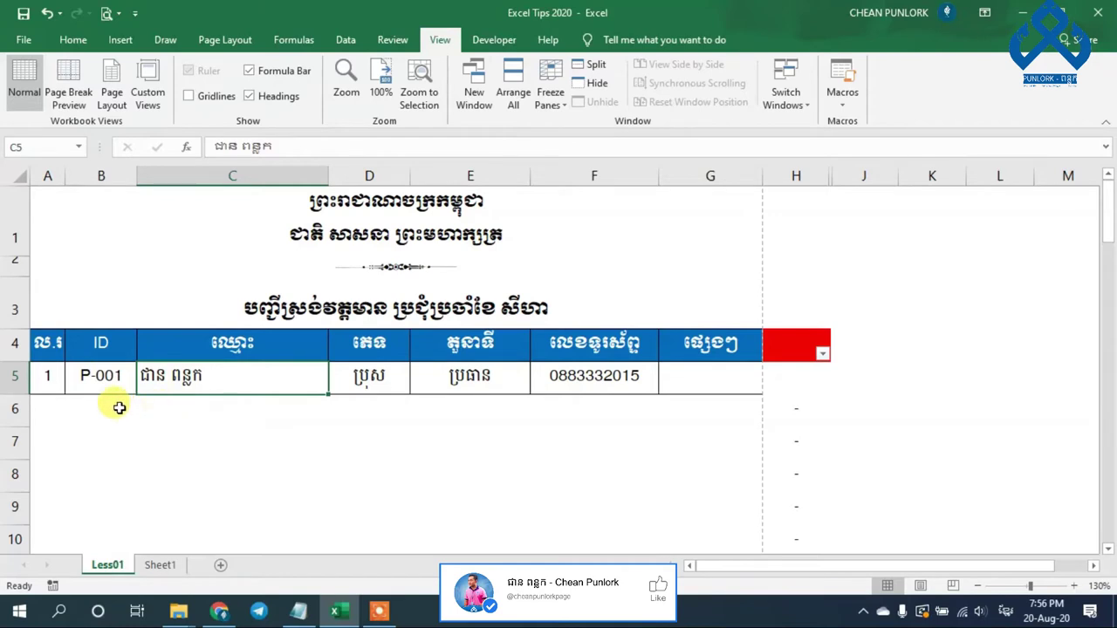
left_click(165, 406)
type("ដ")
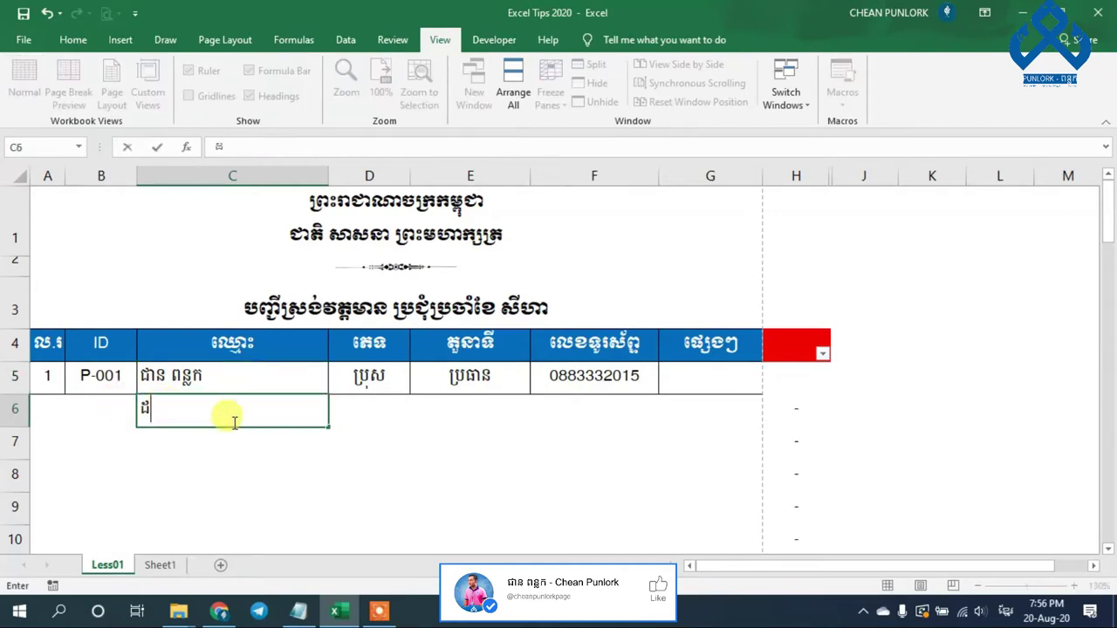
left_click(230, 448)
left_click(212, 384)
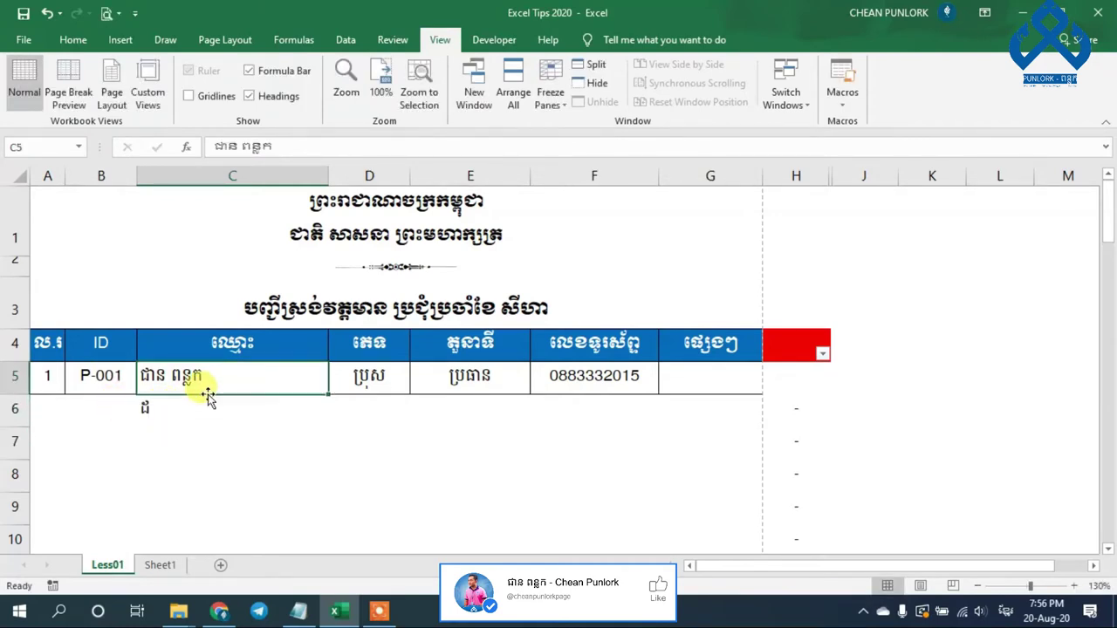
left_click(198, 407)
key("Delete")
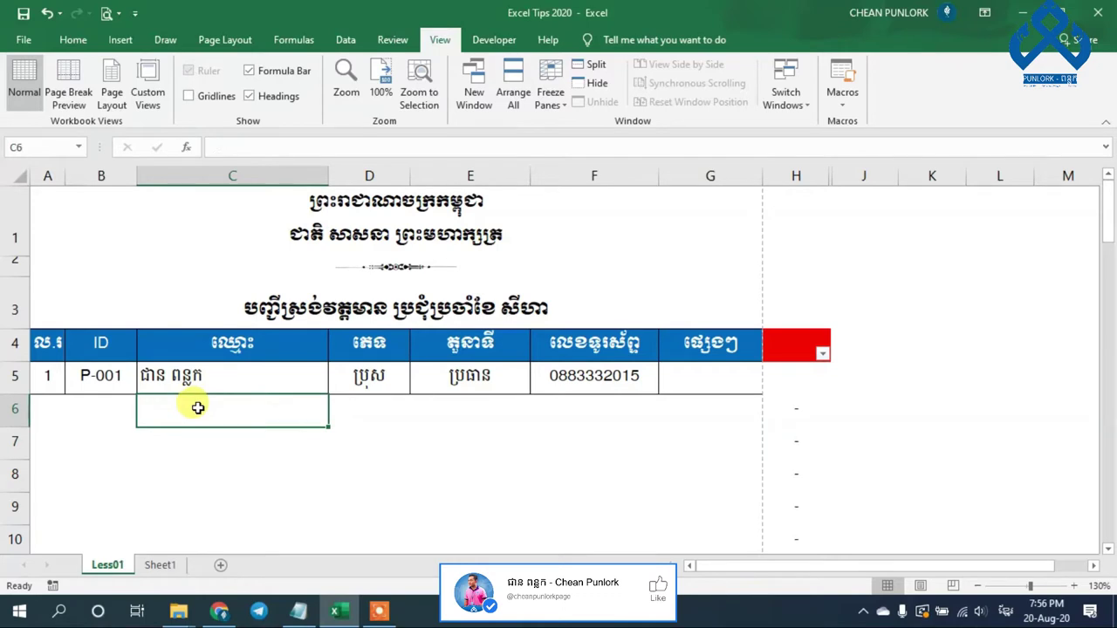
left_click(224, 471)
Step: Enter 5 as the ID in B6 and type the second attendee's name in C6
left_click(105, 408)
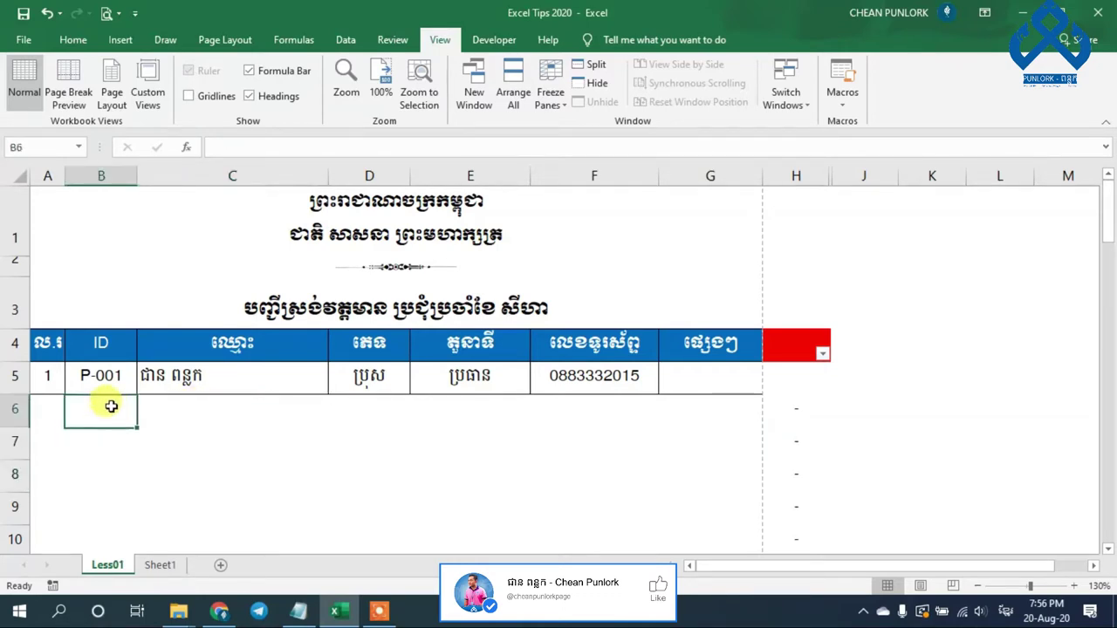
type("5")
left_click(142, 429)
left_click(147, 417)
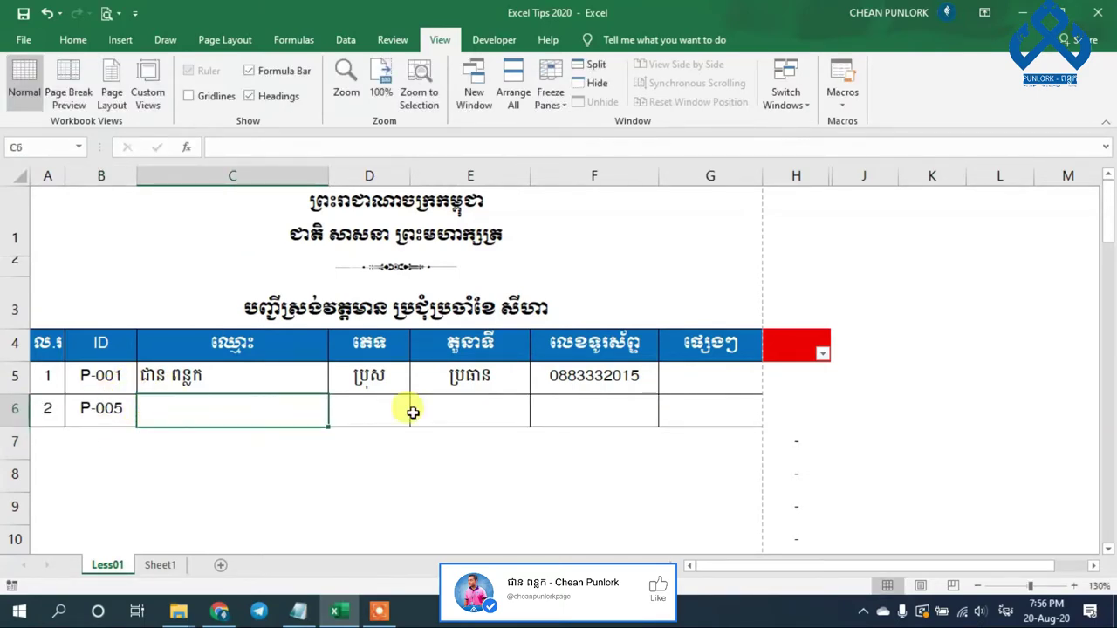
key("Tab")
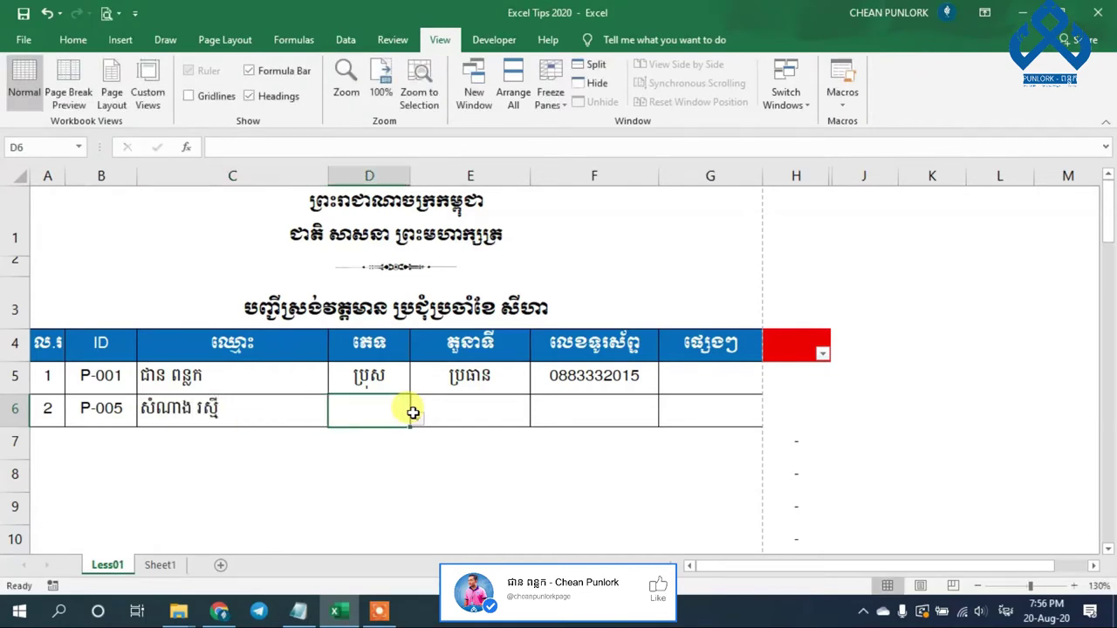
Step: Choose gender ស្រី, enter position អនុប្រធាន and the attendee's phone number in row 6
left_click(413, 413)
left_click(384, 449)
left_click(497, 463)
left_click(487, 408)
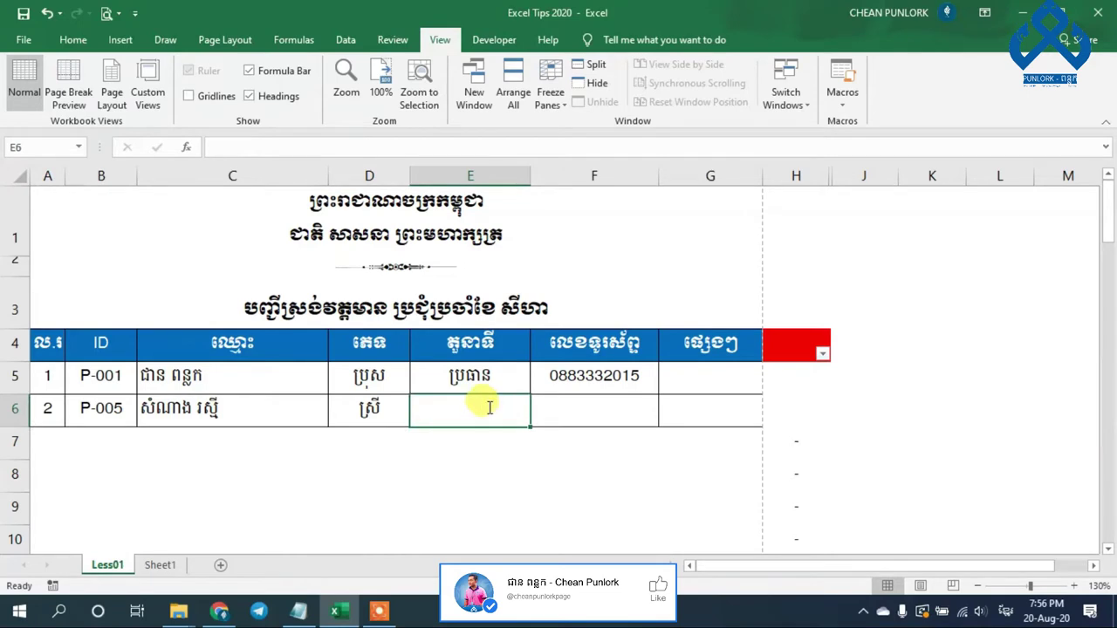
type("អនុប្រធាន")
key("Tab")
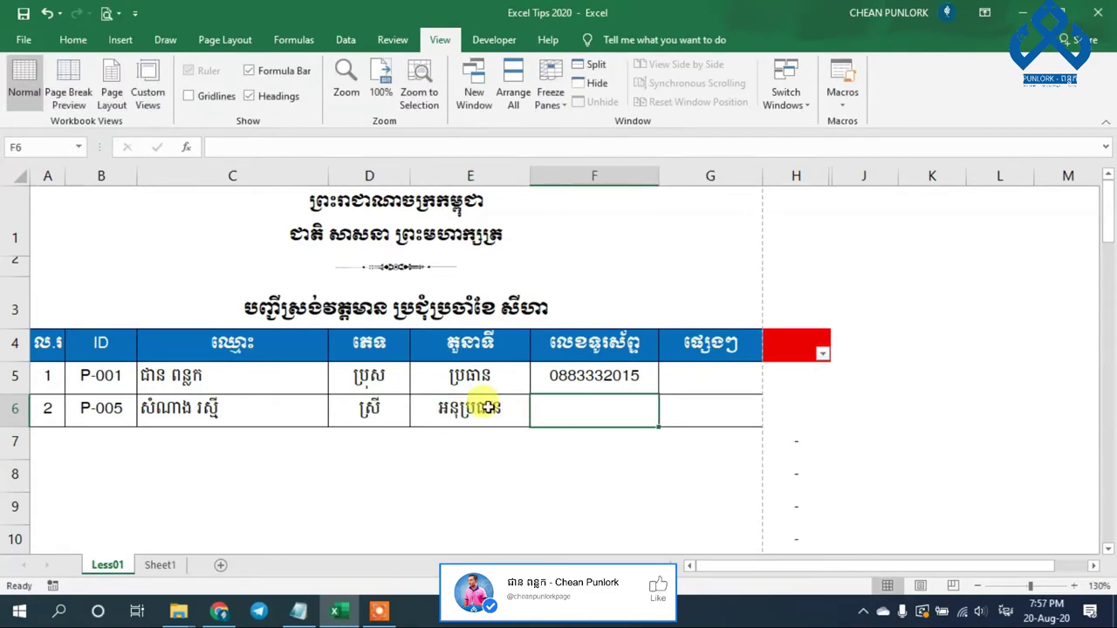
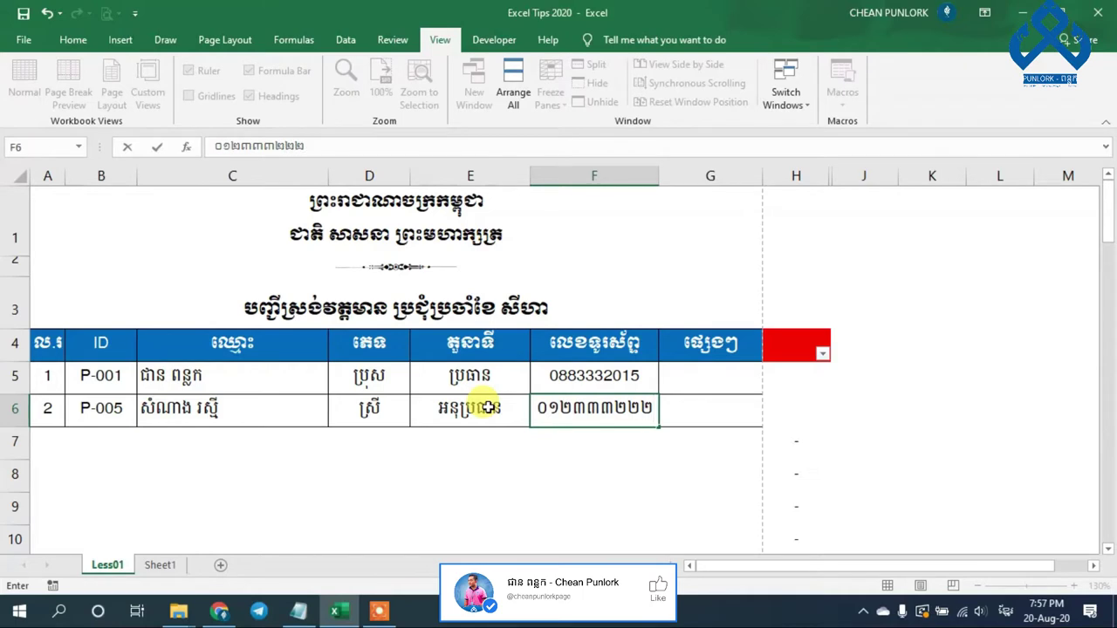
key("Tab")
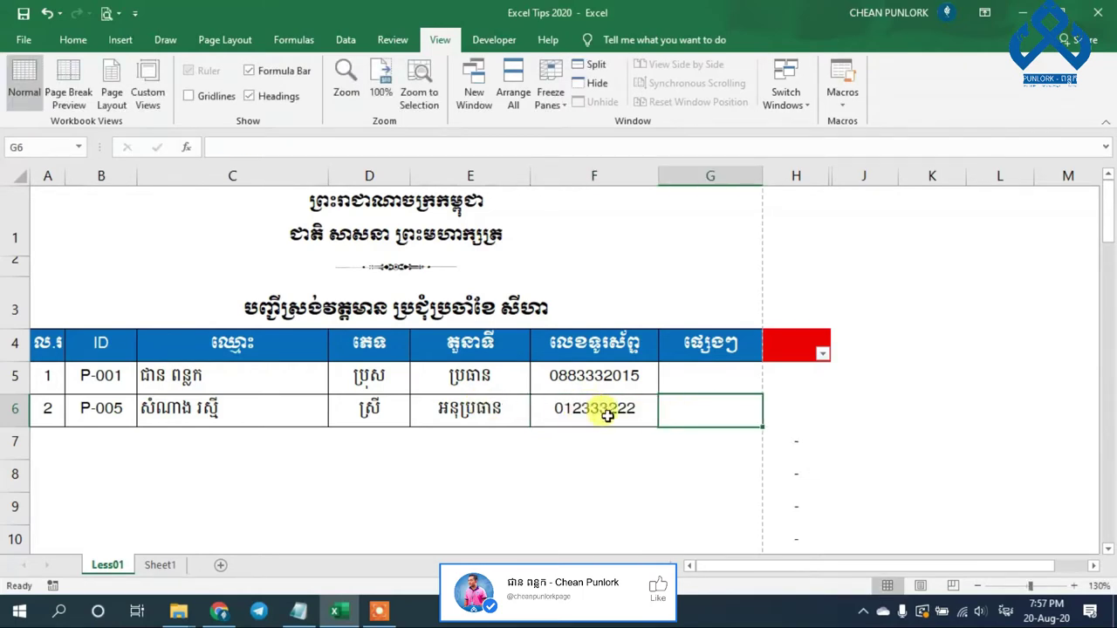
left_click(598, 408)
left_click(585, 381)
left_click(587, 417)
left_click(591, 381)
left_click(591, 409)
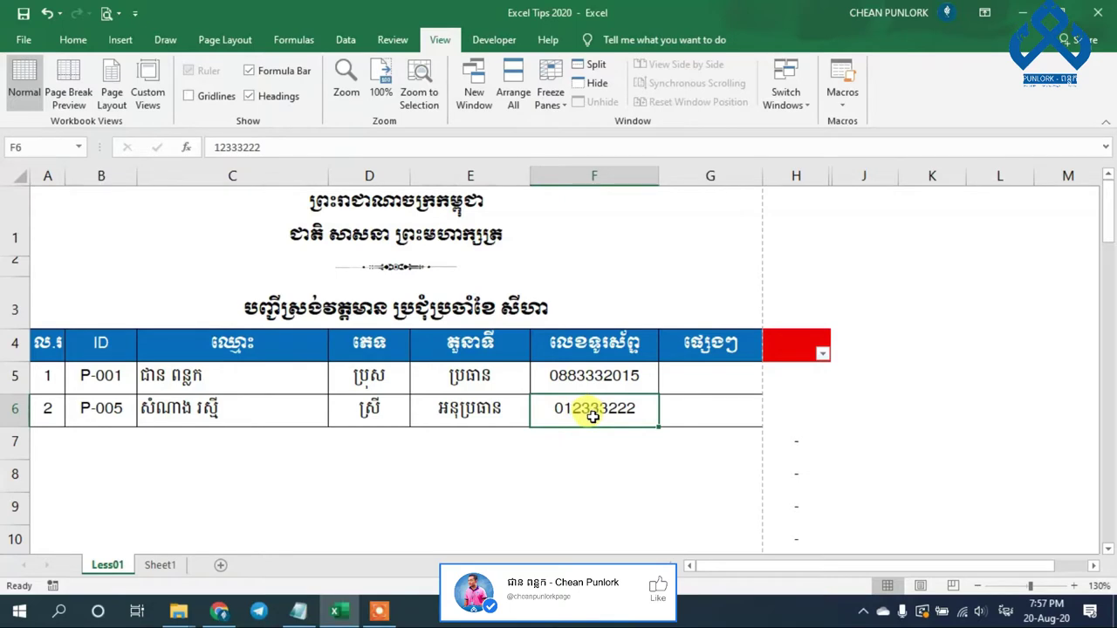
left_click(917, 366)
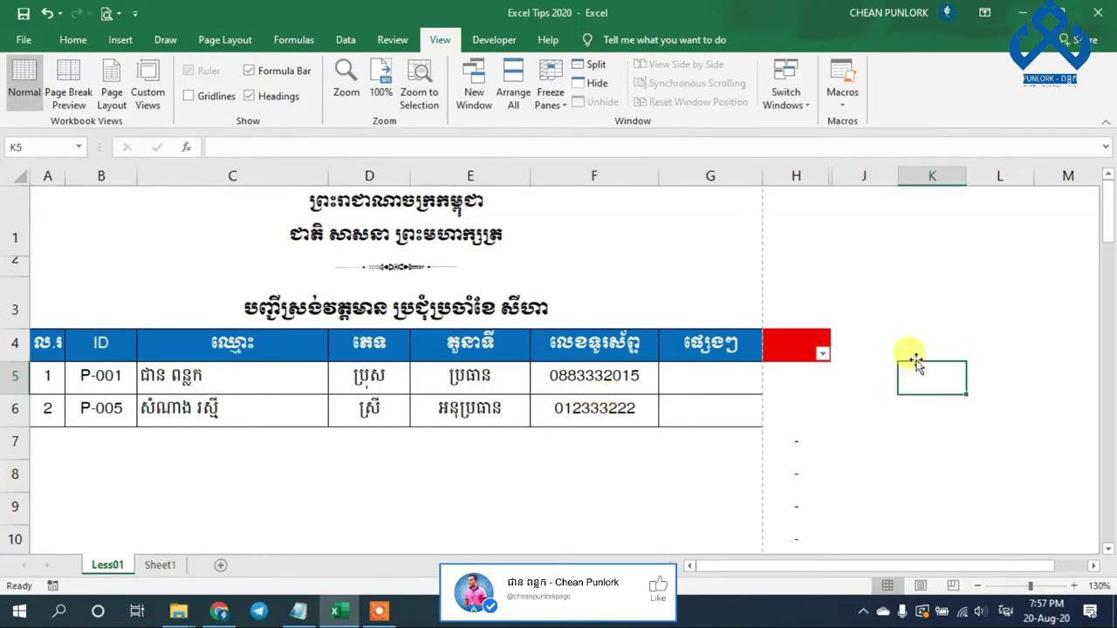
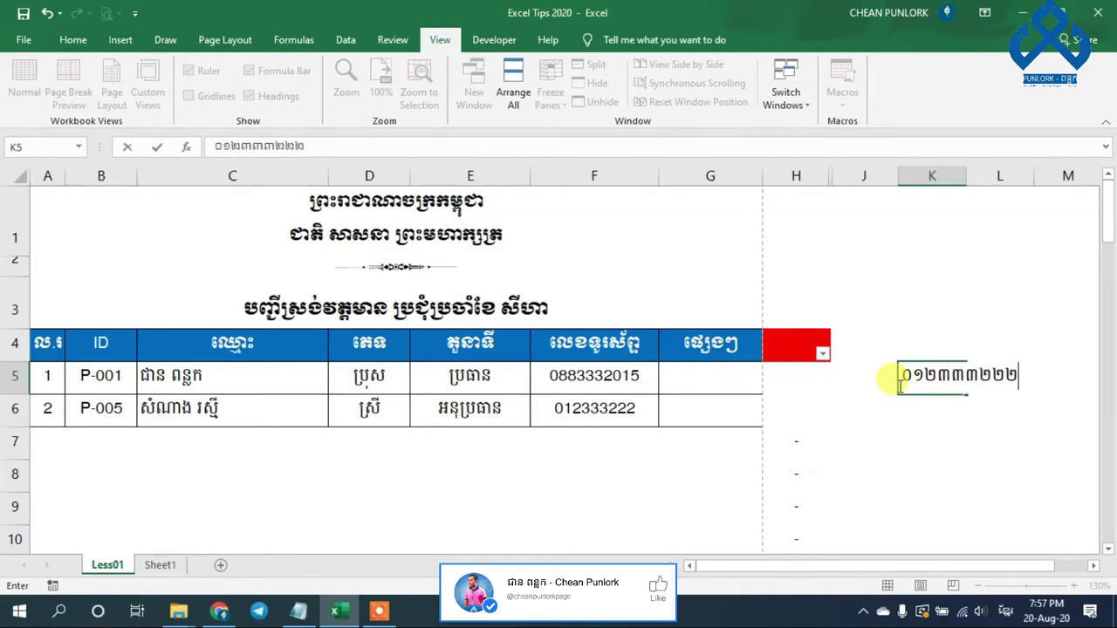
key("Tab")
left_click(907, 384)
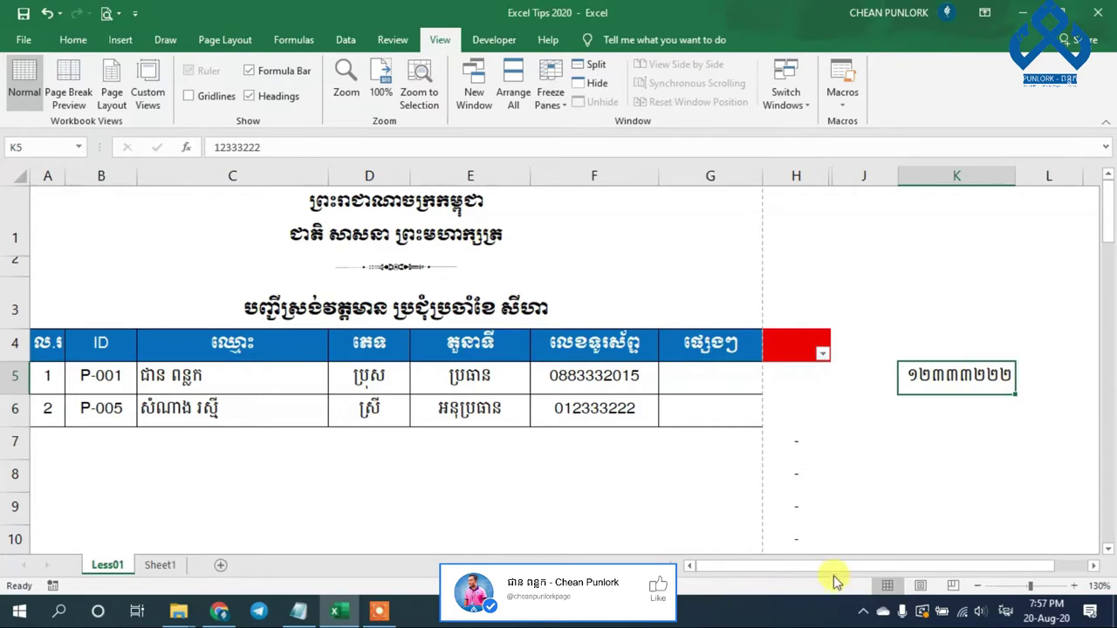
left_click_drag(910, 569, 941, 568)
left_click(1052, 389)
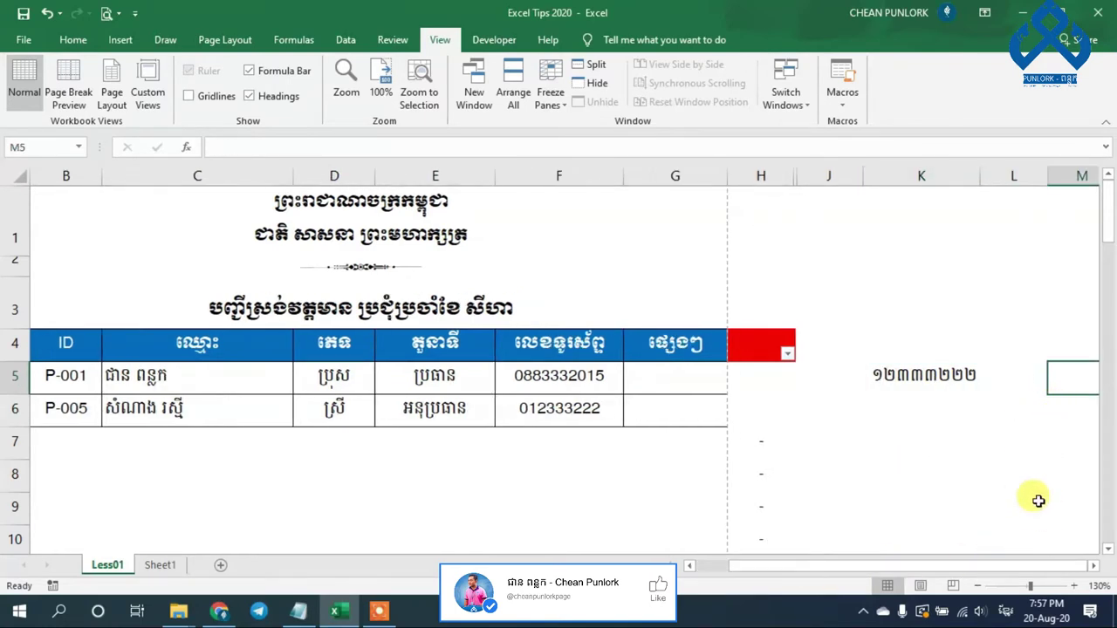
key("Right")
key("Right")
key("Right")
key("Right")
left_click(853, 382)
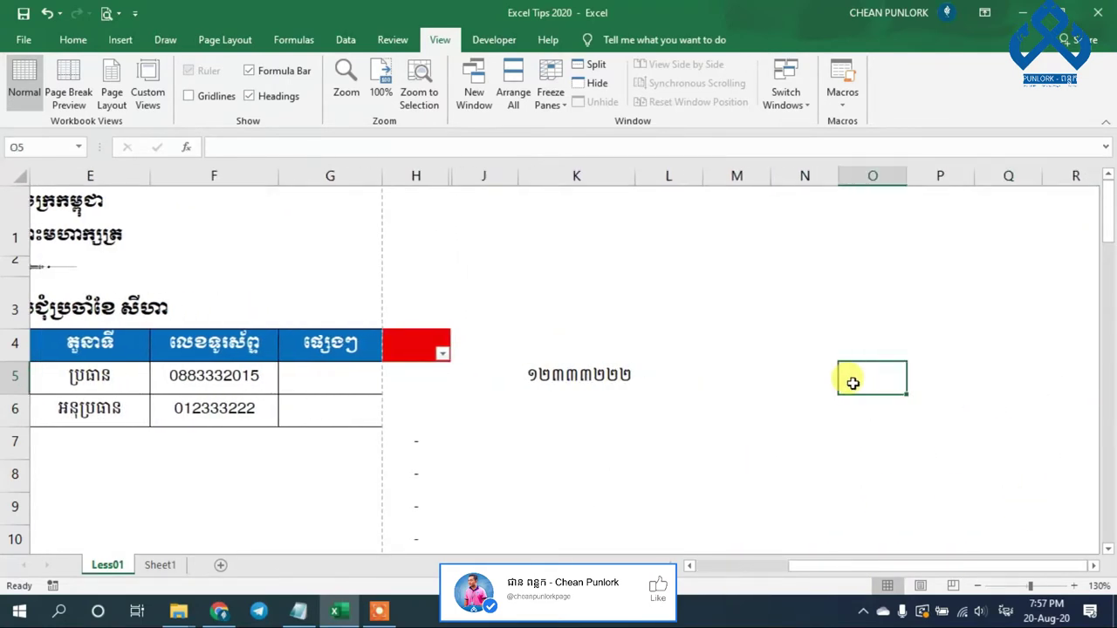
type("០៨")
key("BackSpace")
key("BackSpace")
key("alt+shift")
key("Return")
left_click(853, 382)
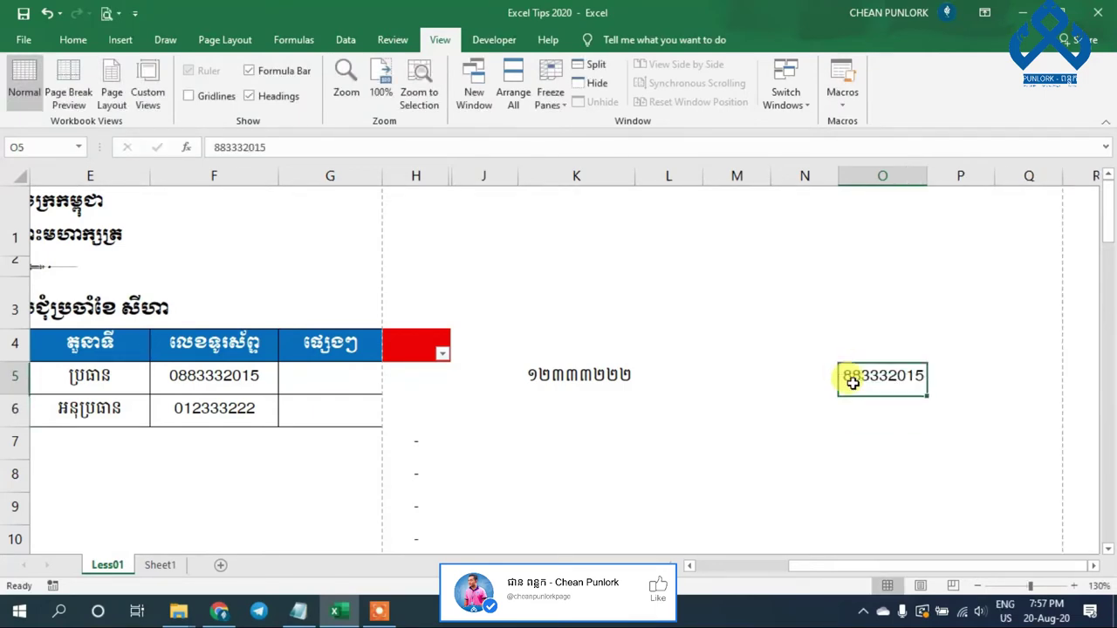
left_click_drag(585, 374, 952, 385)
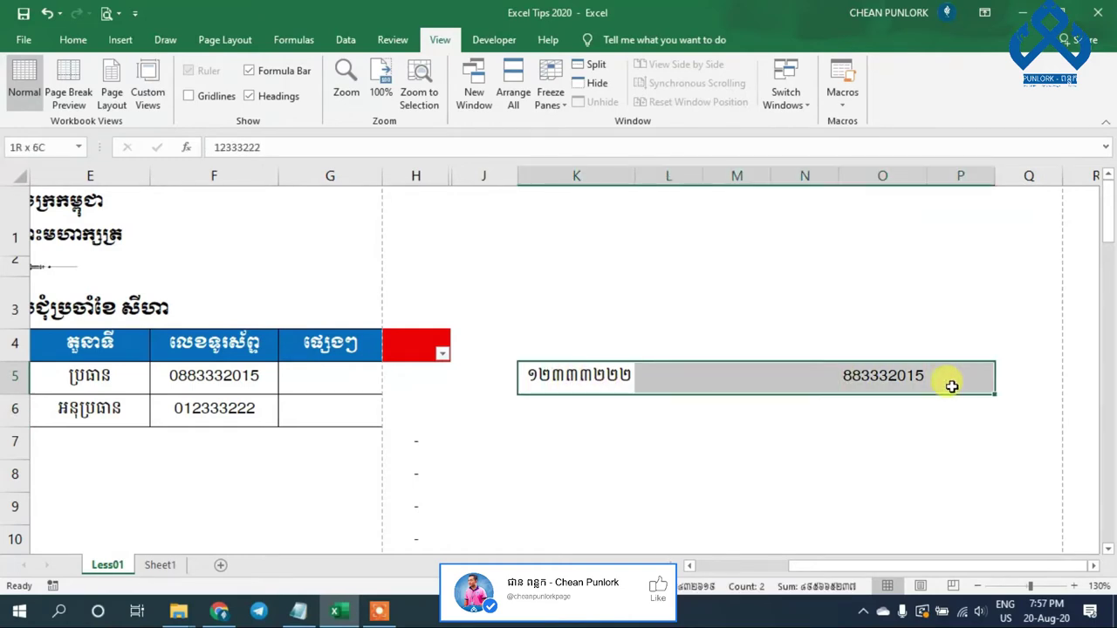
key("Delete")
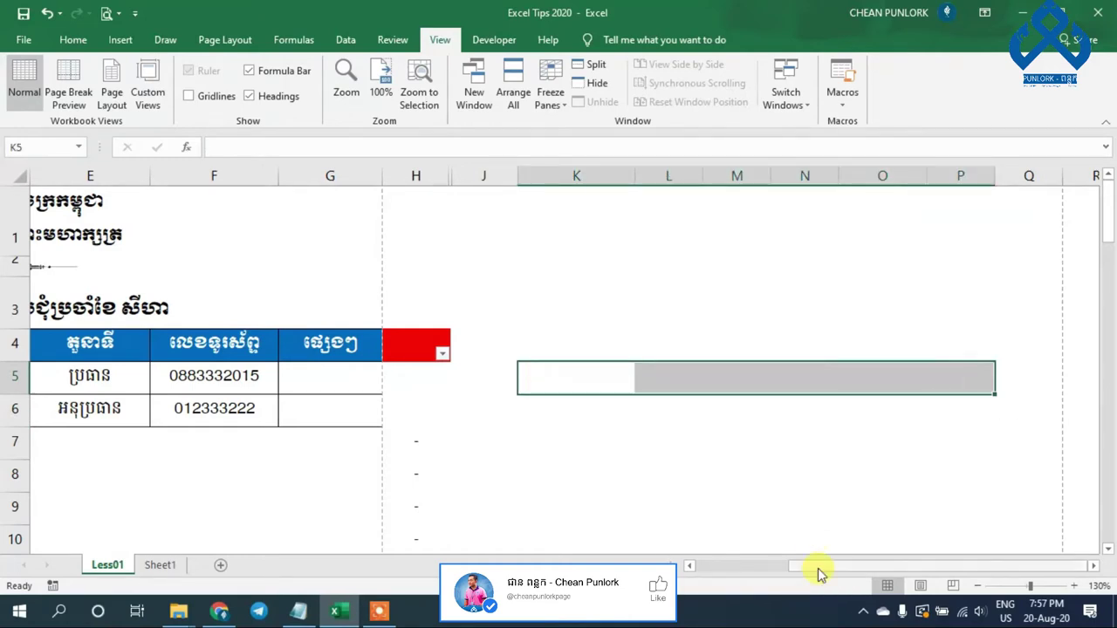
left_click_drag(818, 567, 725, 567)
left_click(582, 404)
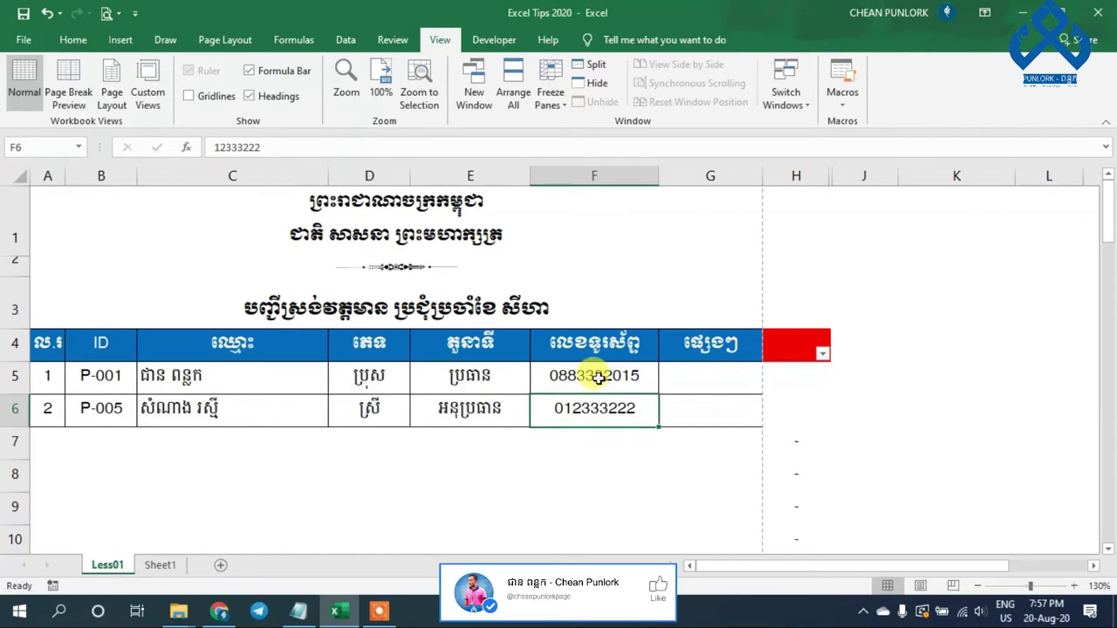
Step: Start row 7 from the ID cell B7 and type the placeholder name 'as' in C7
left_click(568, 462)
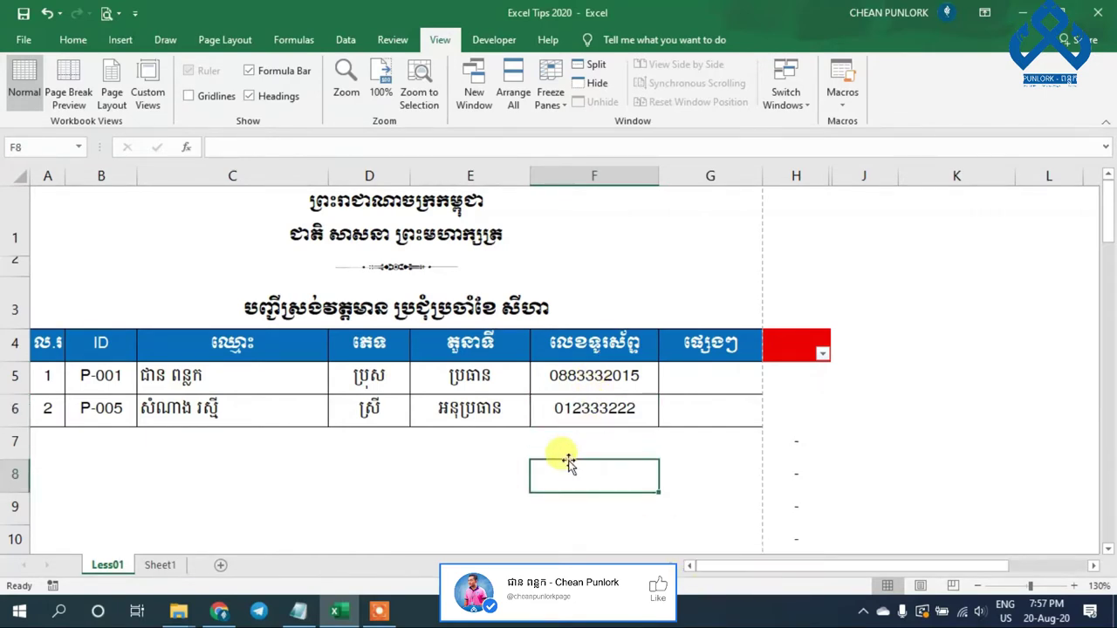
double_click(107, 432)
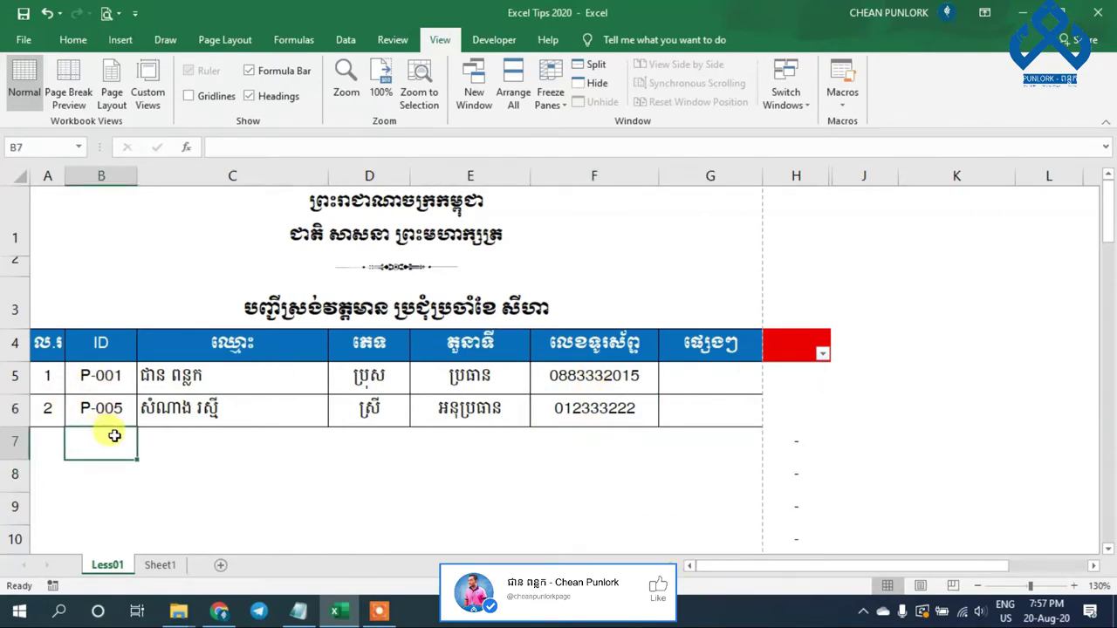
left_click(142, 461)
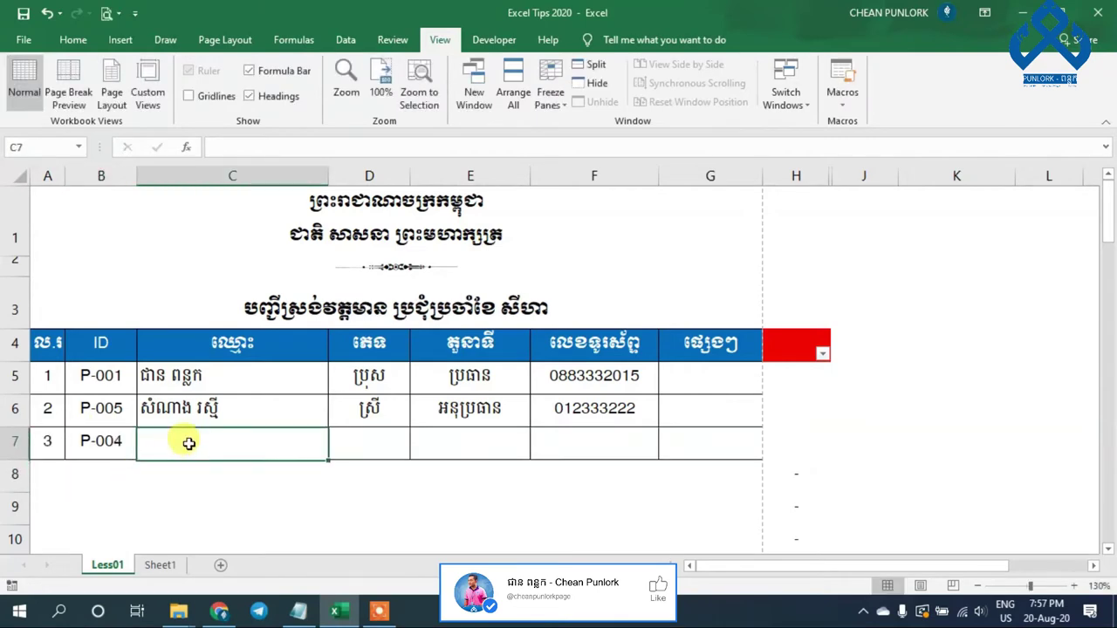
type("sadsdas")
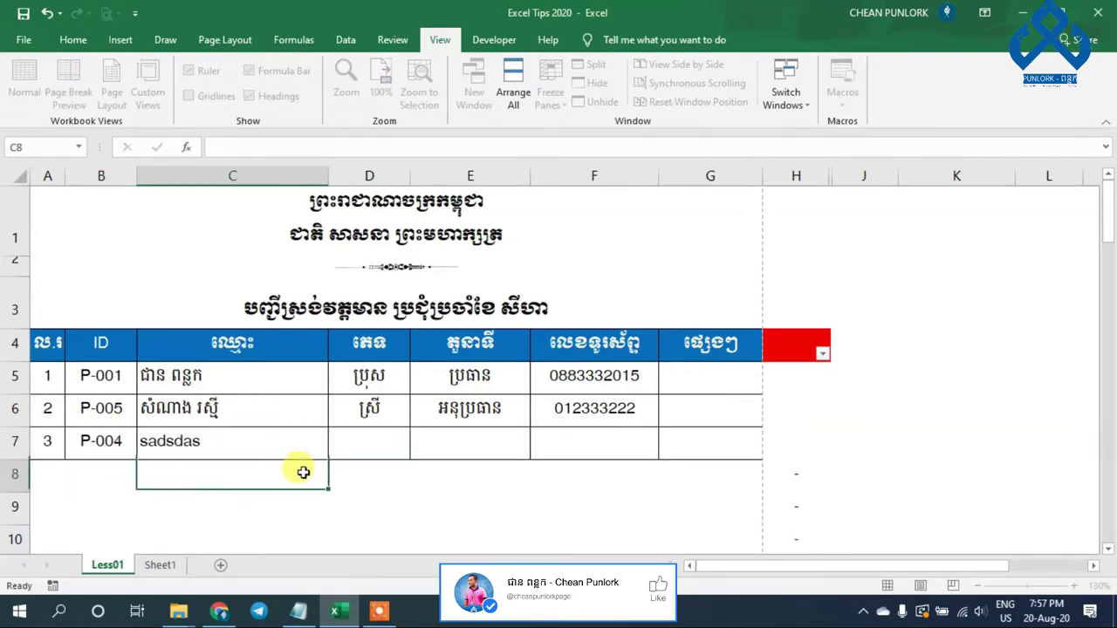
Step: Choose ស្រី as row 7's gender from the D7 dropdown
left_click(384, 445)
left_click(418, 451)
left_click(387, 483)
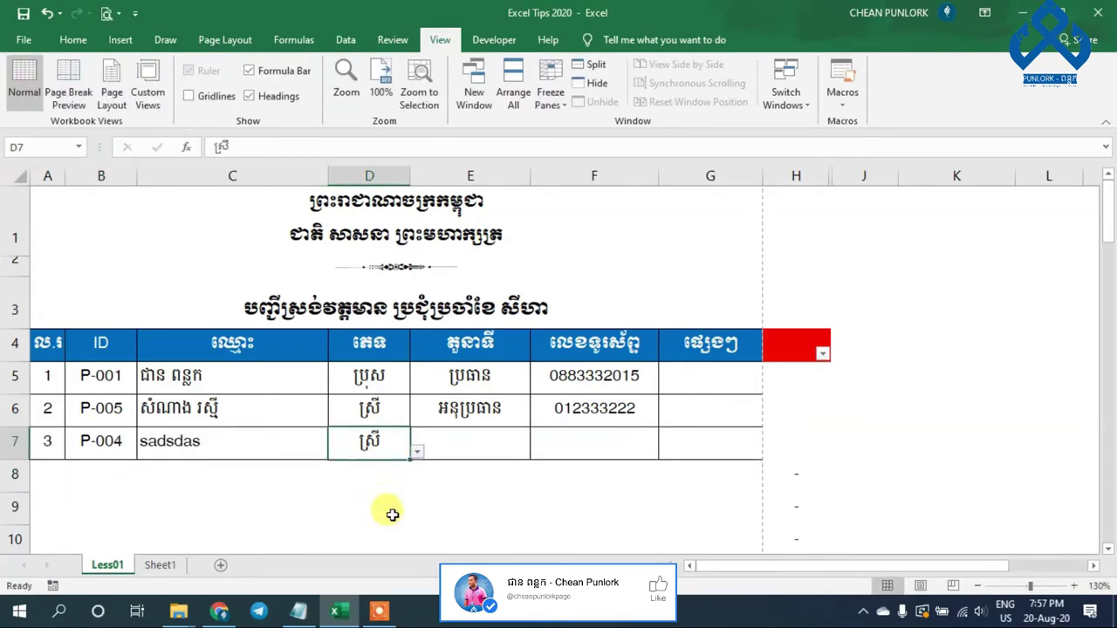
left_click(386, 499)
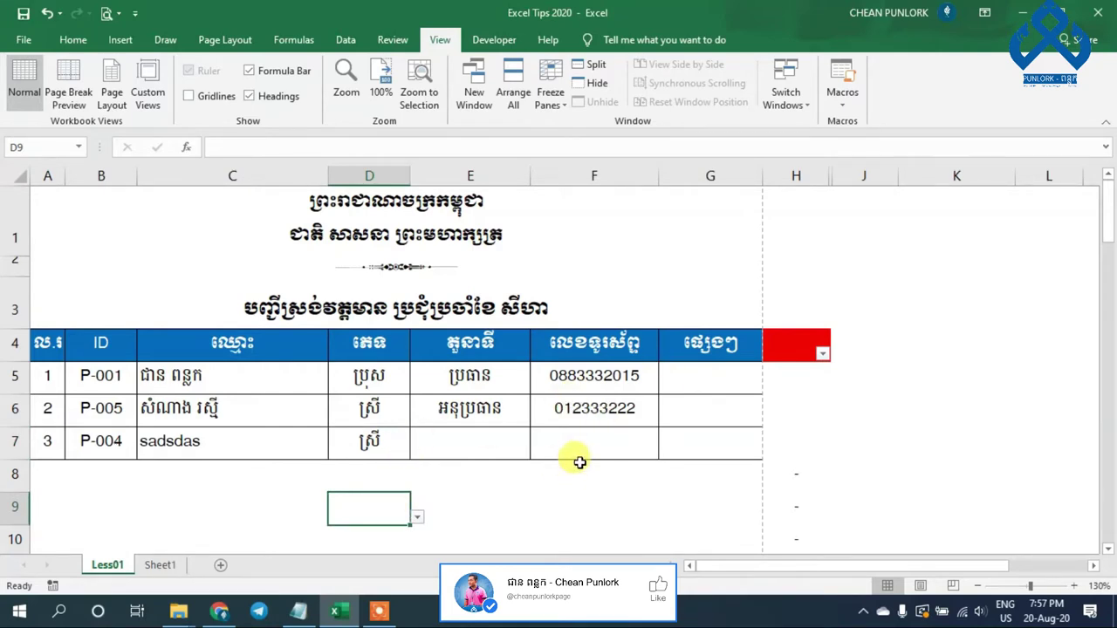
left_click(579, 465)
left_click(482, 471)
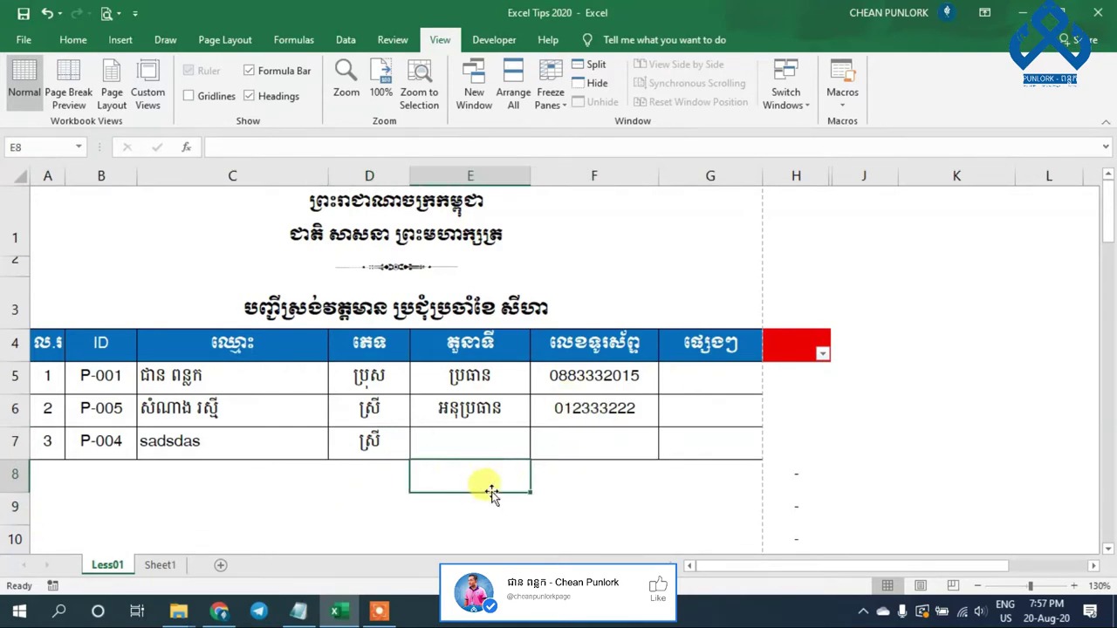
scroll(601, 488, "down", 1)
scroll(598, 487, "up", 1)
left_click(578, 479)
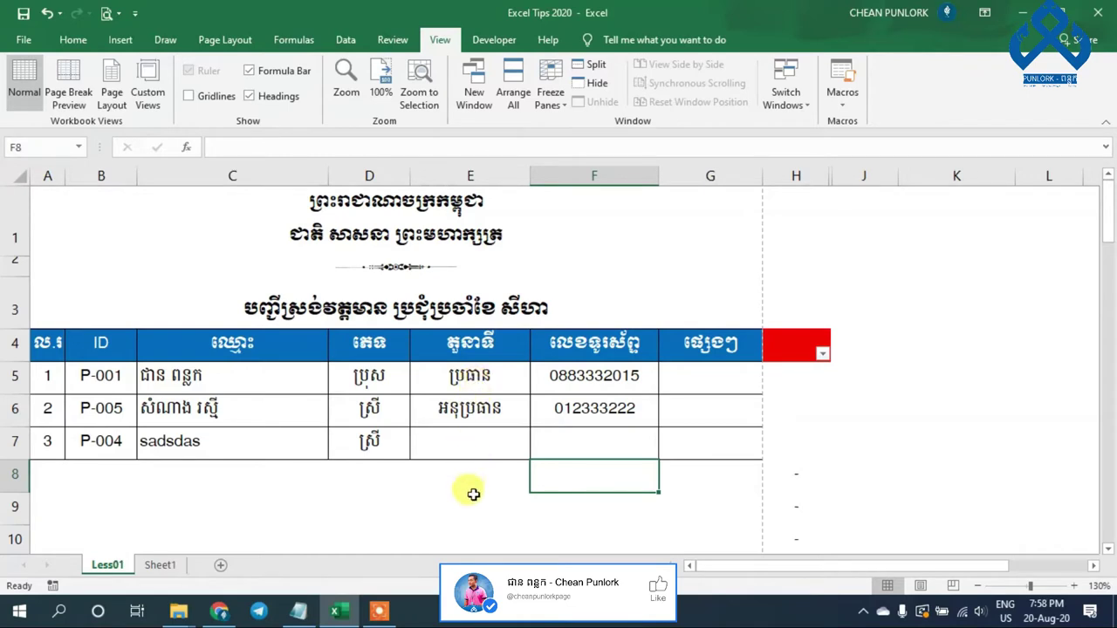
left_click(822, 354)
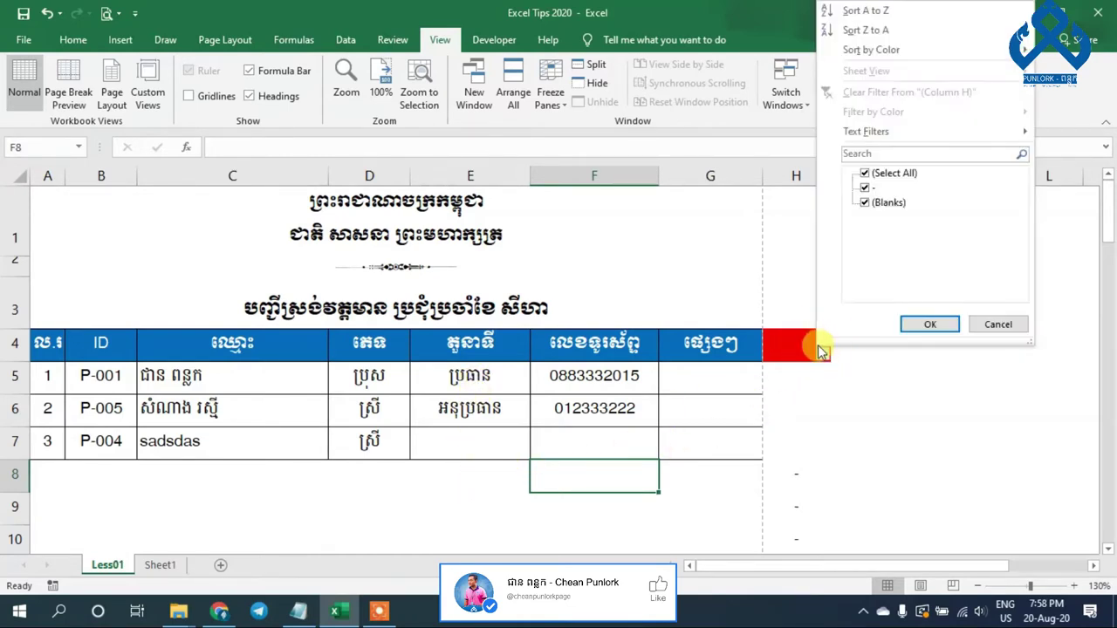
left_click(866, 187)
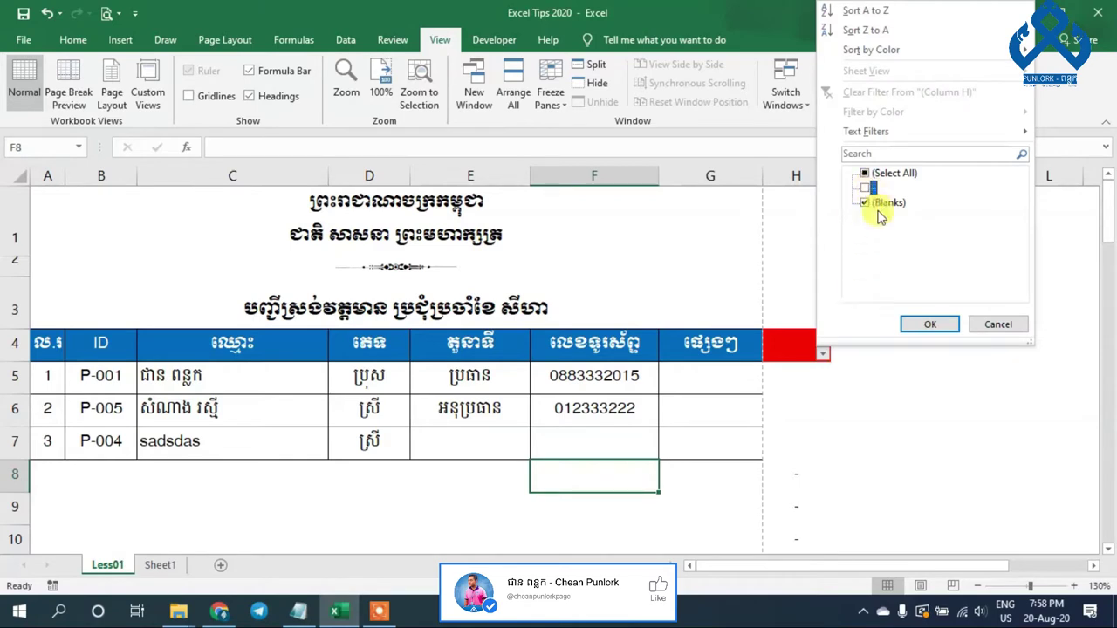
left_click(912, 324)
left_click(916, 339)
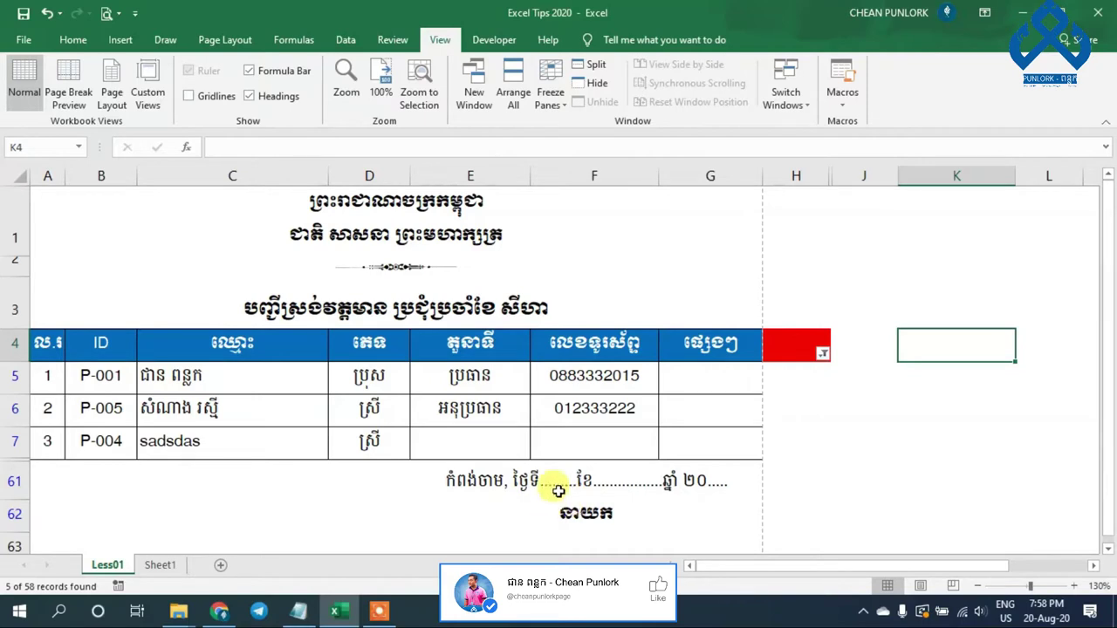
left_click(822, 353)
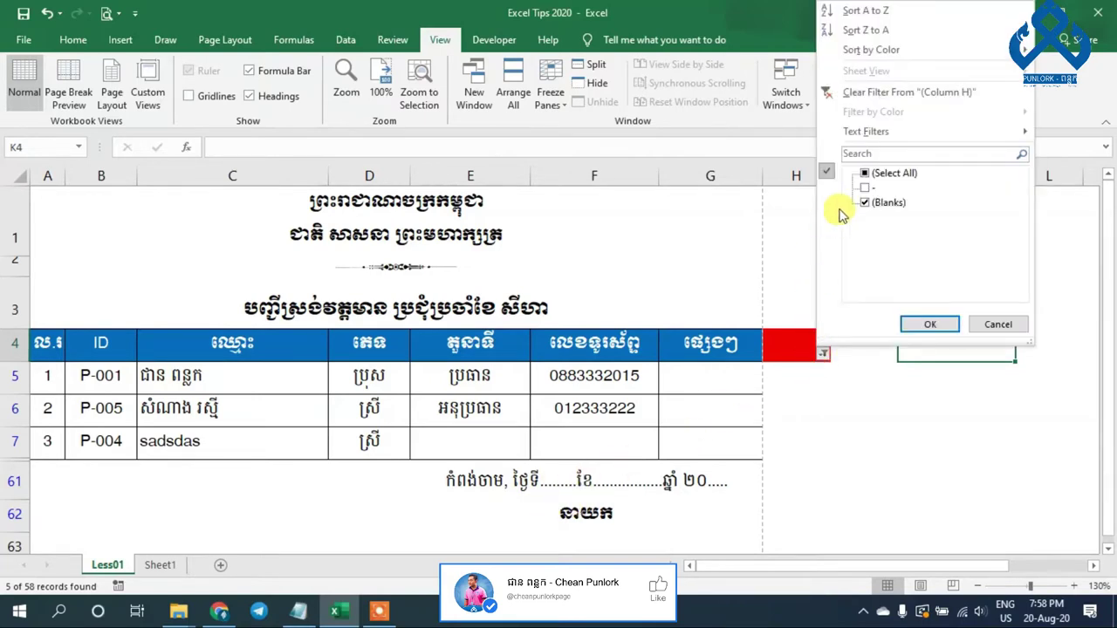
left_click(867, 190)
left_click(921, 324)
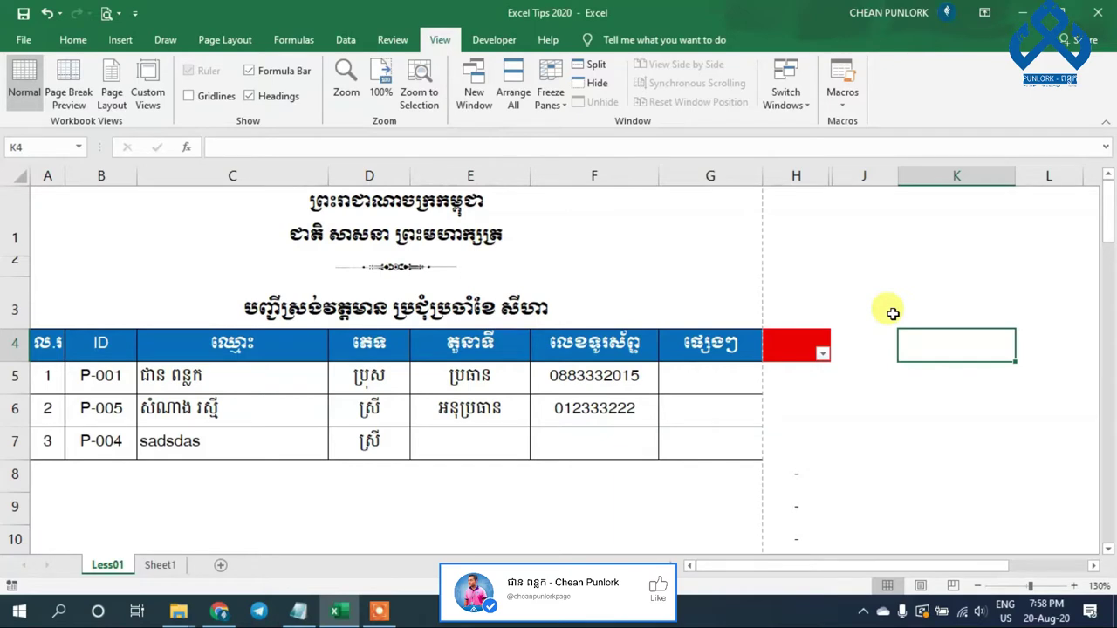
left_click(878, 311)
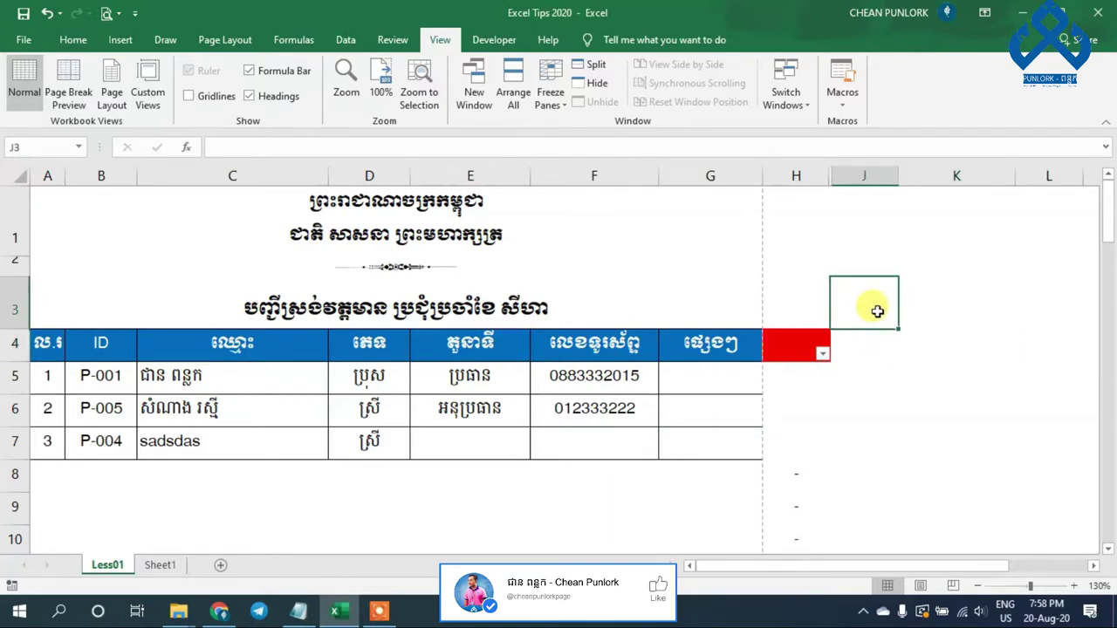
Step: Switch between the sheet tabs and view the empty Sheet1
left_click(160, 566)
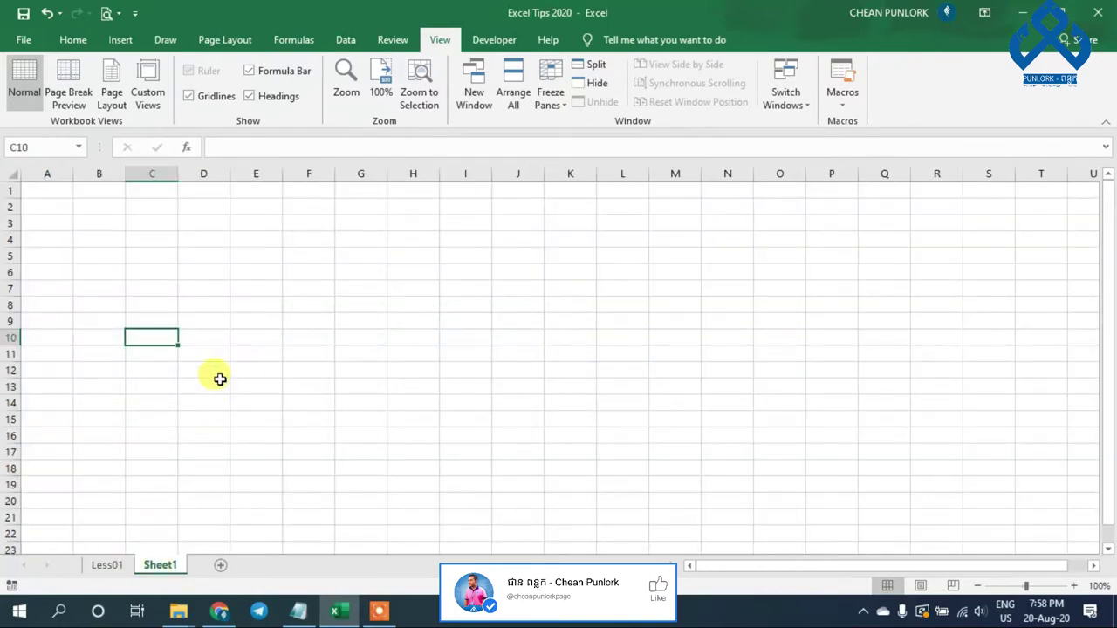
left_click(105, 566)
left_click(155, 565)
left_click(95, 236)
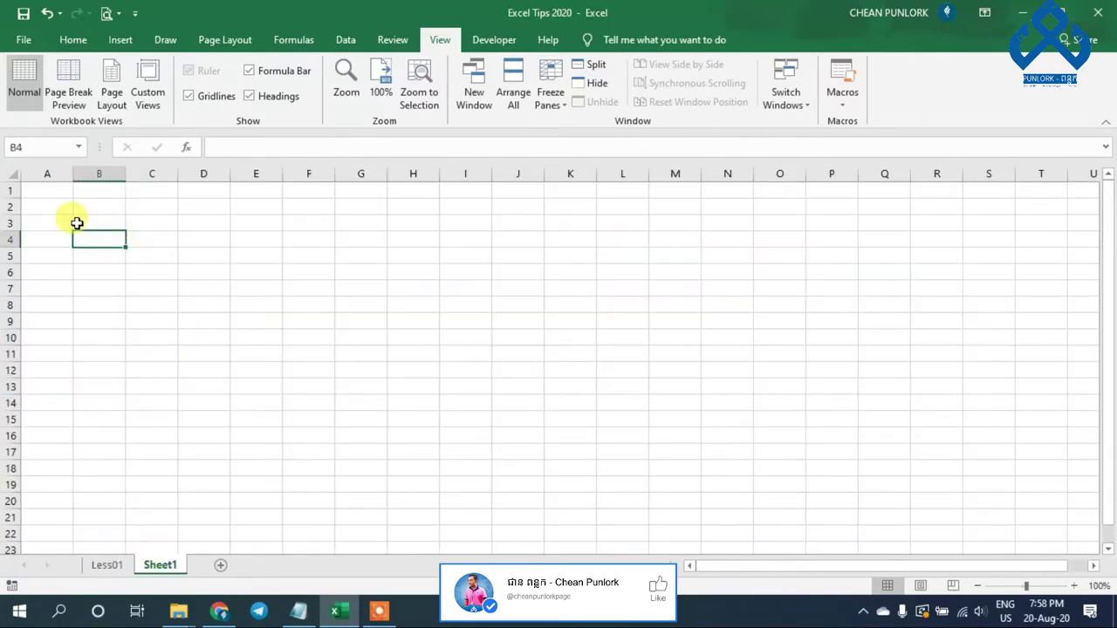
left_click(44, 202)
left_click(79, 191)
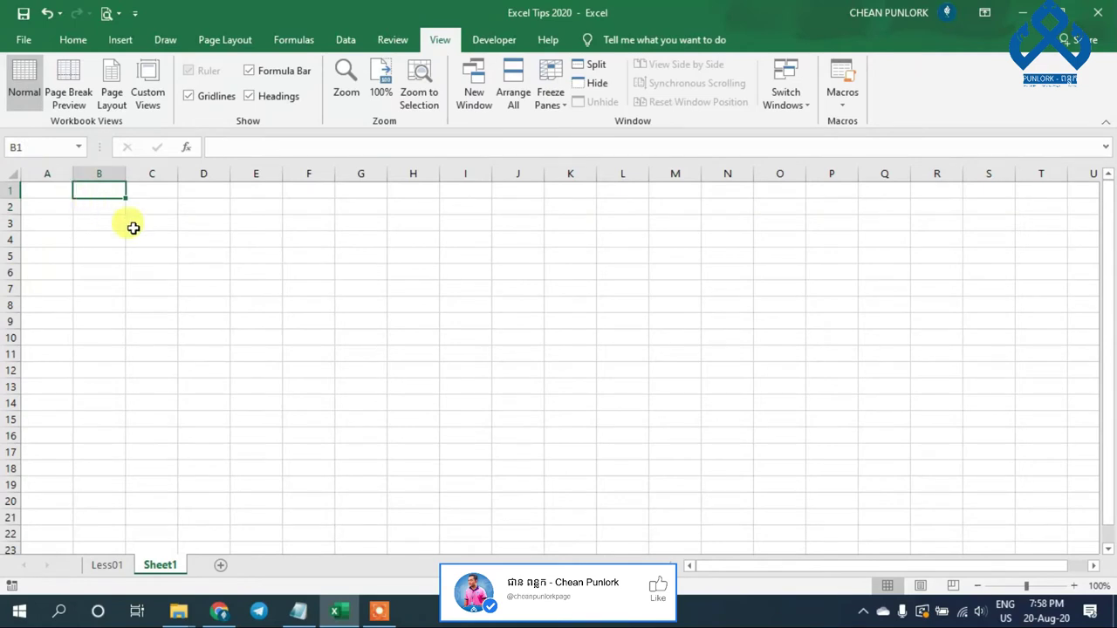
left_click(151, 239)
Step: Review the table on Less01, return to Sheet1 and select the entire worksheet
left_click(109, 563)
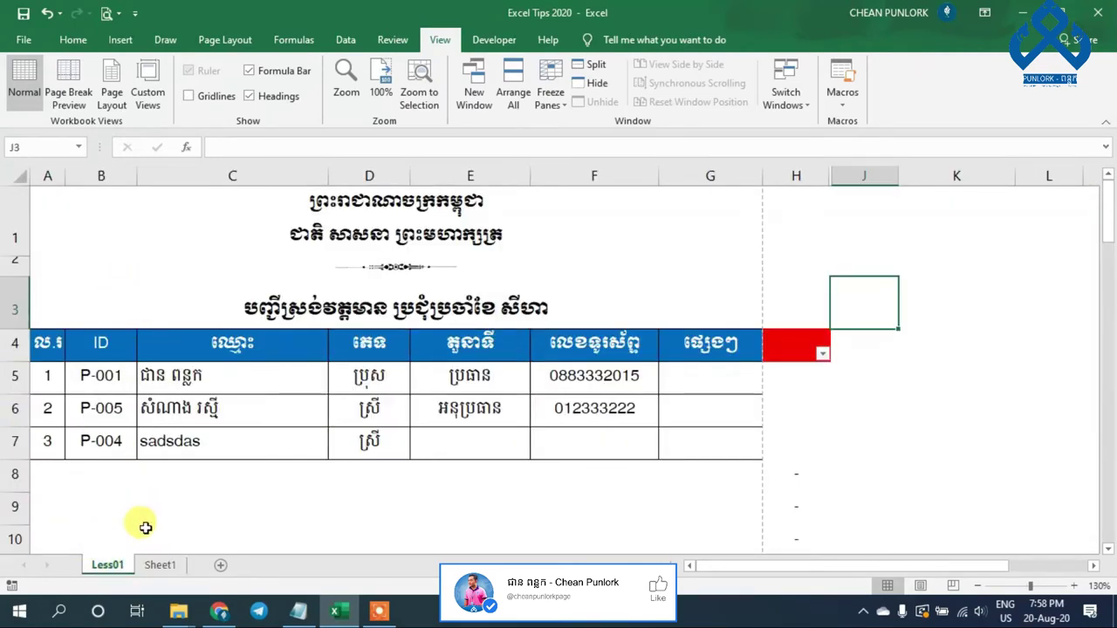
left_click(157, 565)
left_click(98, 304)
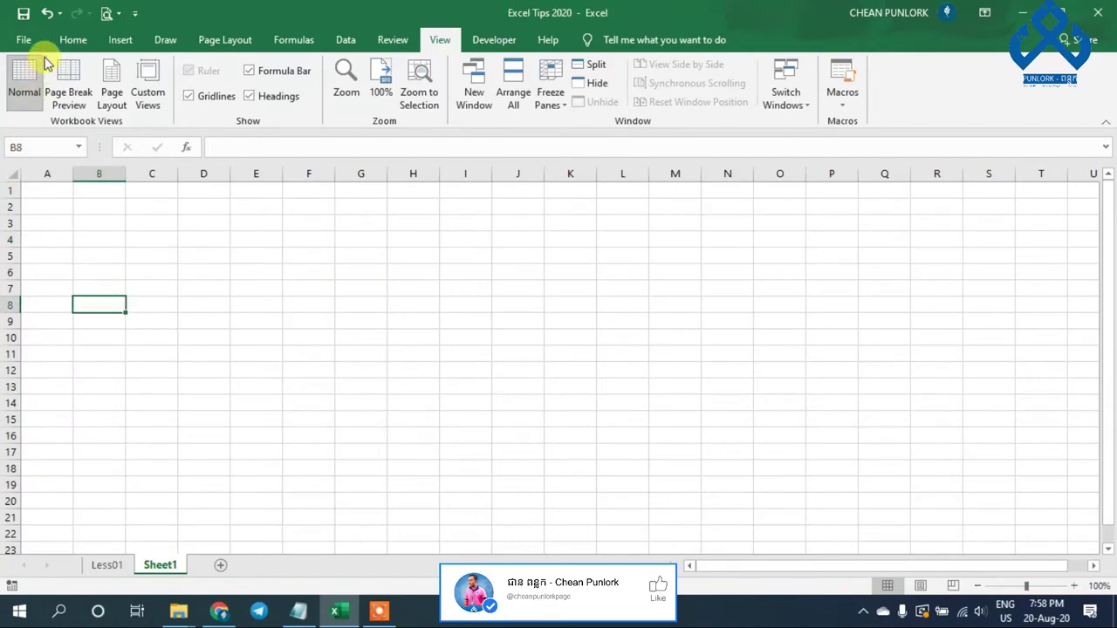
left_click(70, 39)
left_click(98, 253)
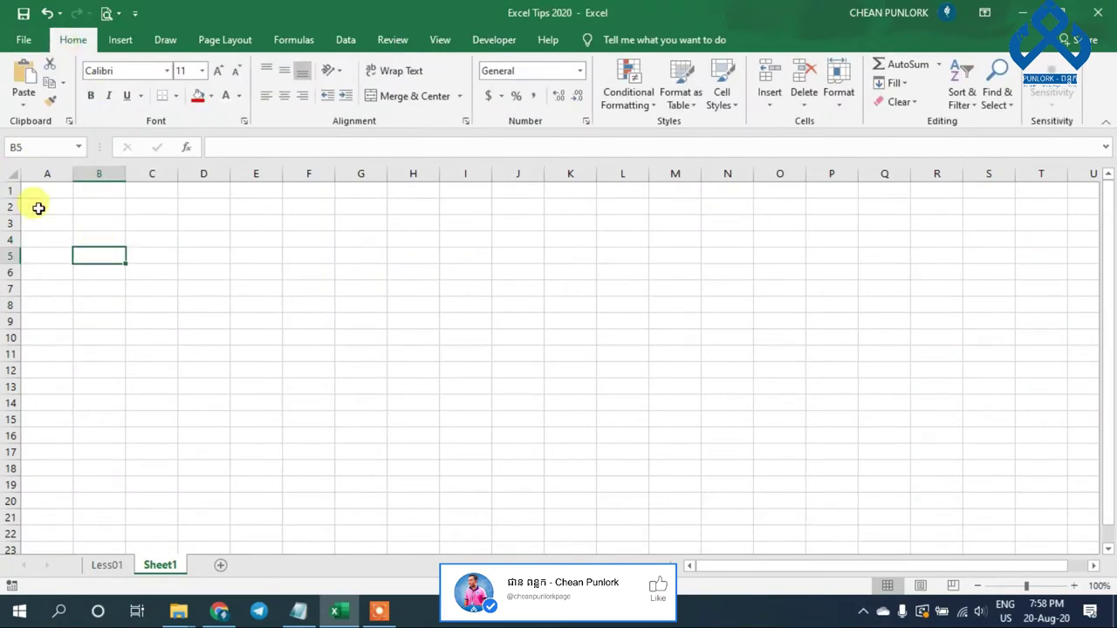
left_click(11, 173)
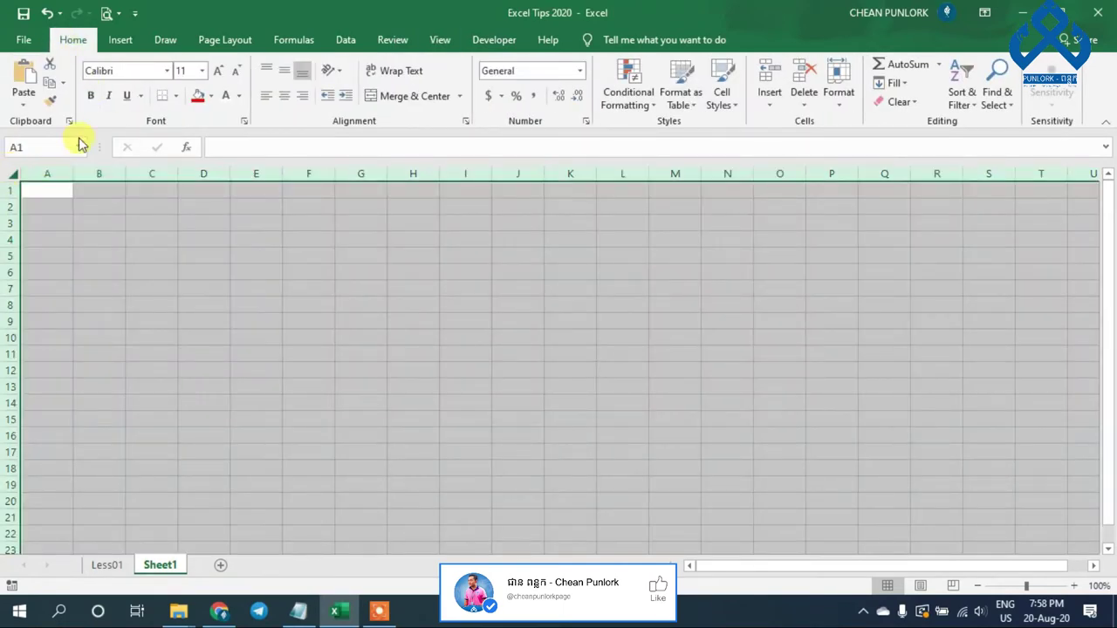
Step: Browse the Home font list without picking a font
left_click(169, 71)
left_click(167, 70)
left_click(166, 74)
left_click(168, 73)
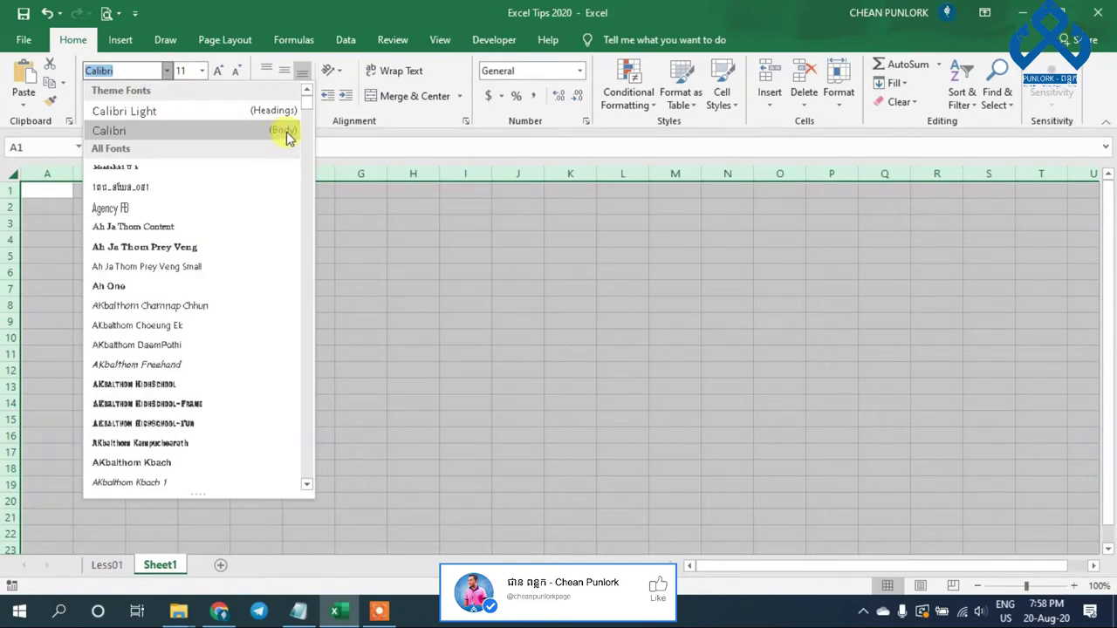
scroll(301, 122, "down", 5)
scroll(294, 249, "down", 10)
scroll(294, 250, "down", 15)
scroll(301, 337, "down", 5)
scroll(301, 342, "down", 8)
scroll(304, 341, "down", 2)
scroll(303, 341, "down", 6)
scroll(305, 361, "down", 7)
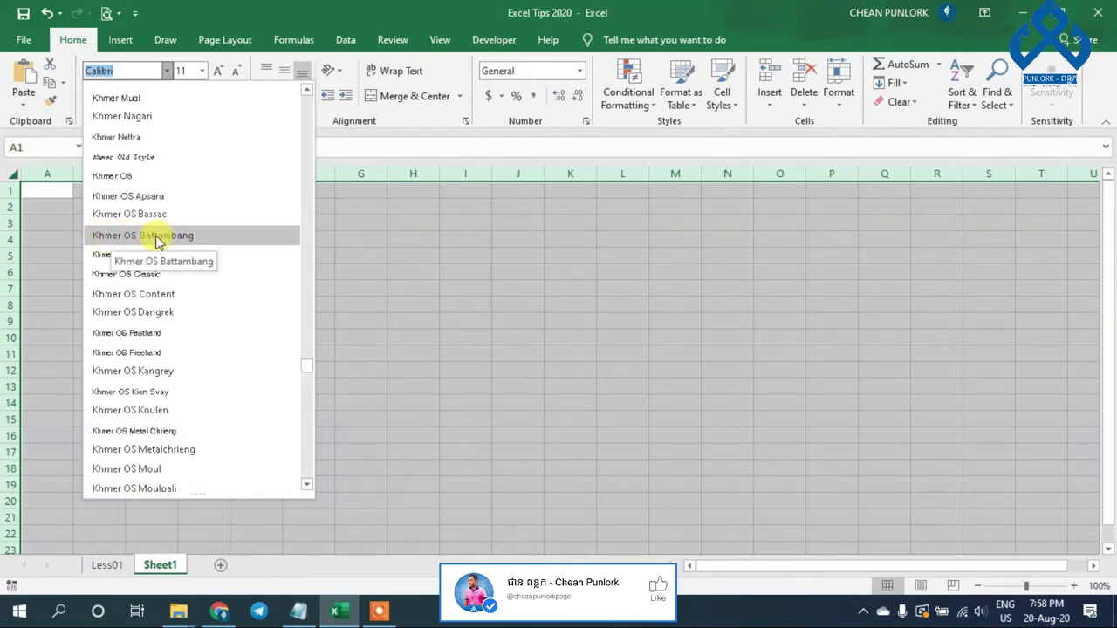
left_click(44, 228)
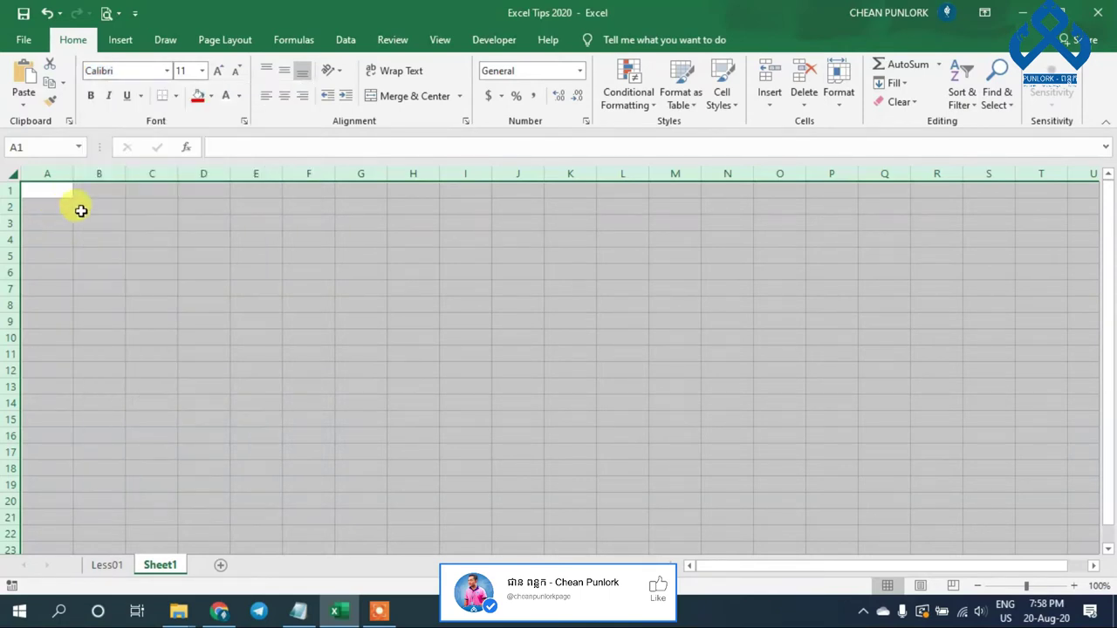
Step: Apply Khmer OS Battambang to all of Sheet1 by typing 'Kh' in the font name box
left_click(165, 72)
left_click(166, 71)
left_click(109, 72)
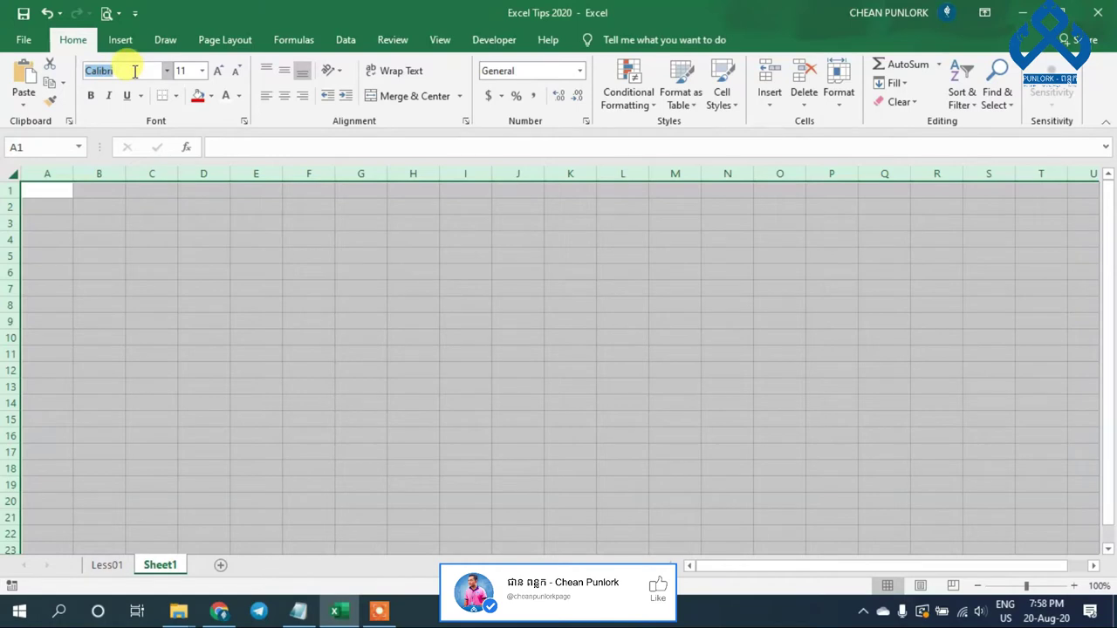
type("Khmer OS Battam")
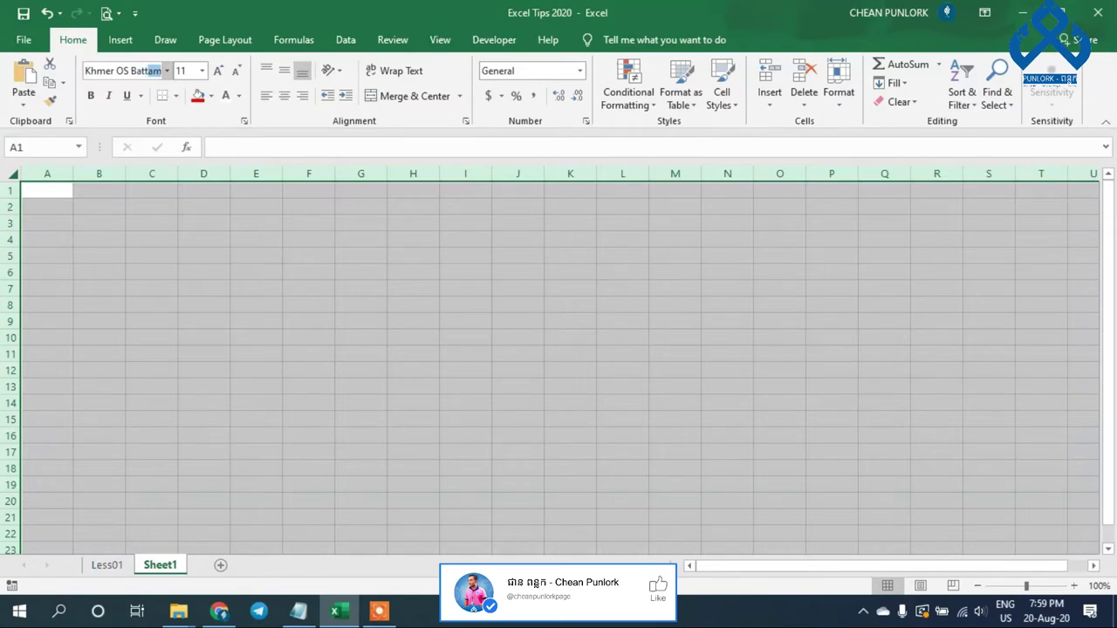
key("Return")
left_click(98, 320)
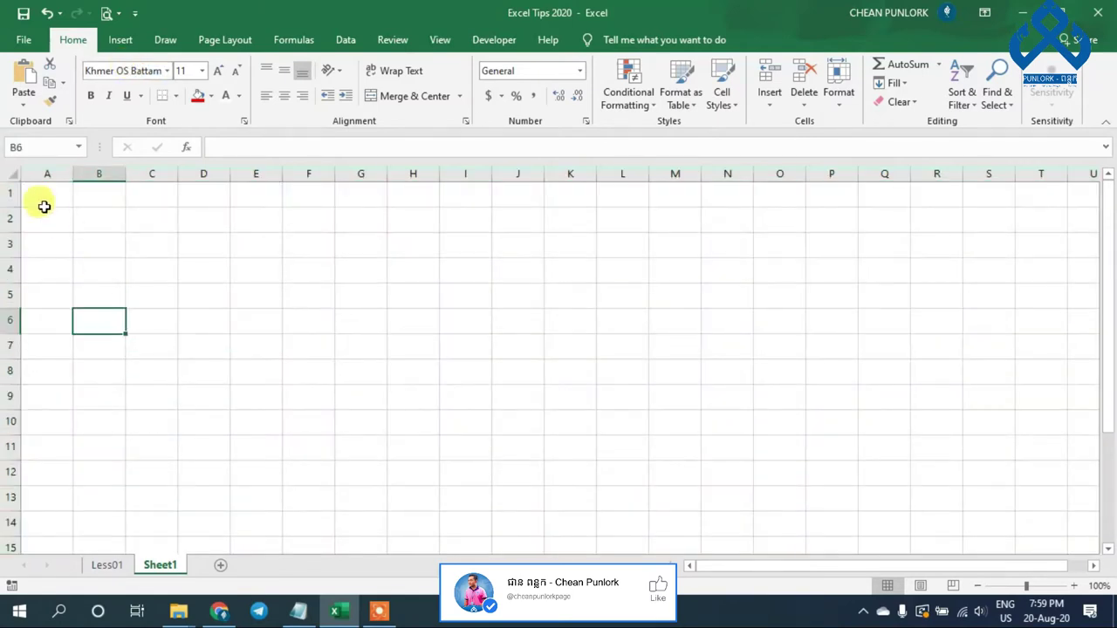
left_click(43, 199)
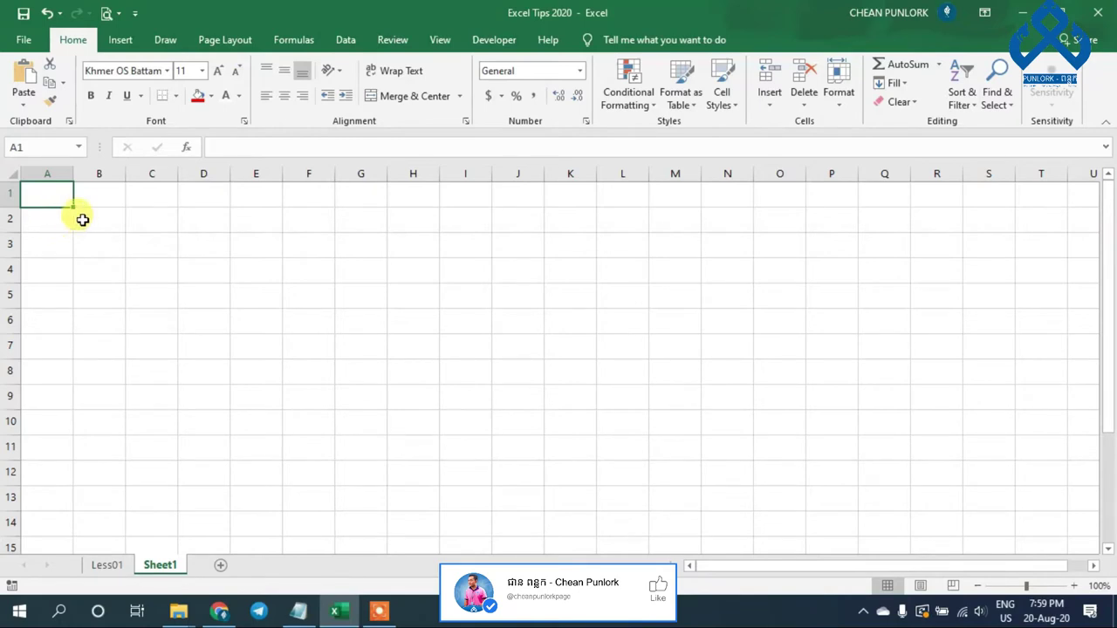
left_click(220, 42)
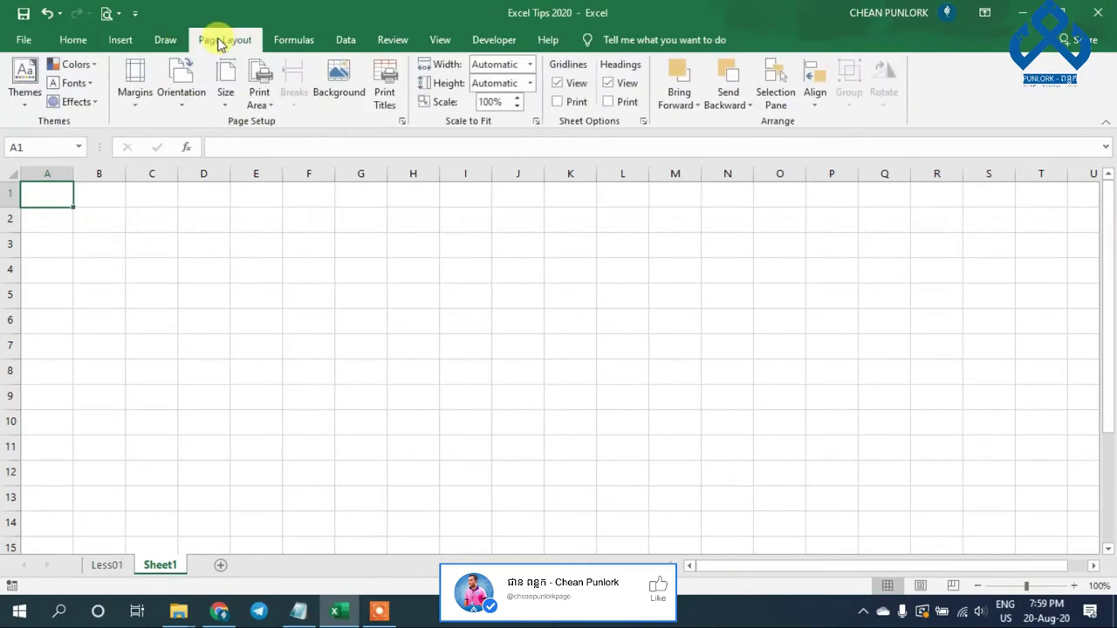
Step: In Page Setup, set the paper size to A4 and print quality to 600 dpi
left_click(401, 122)
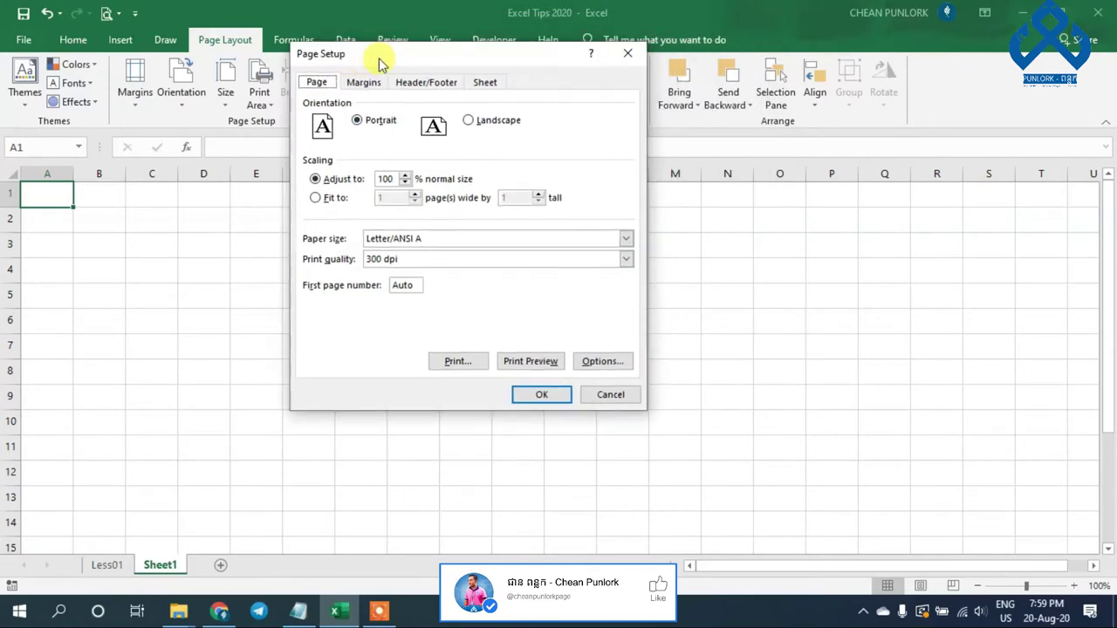
left_click_drag(487, 38, 427, 99)
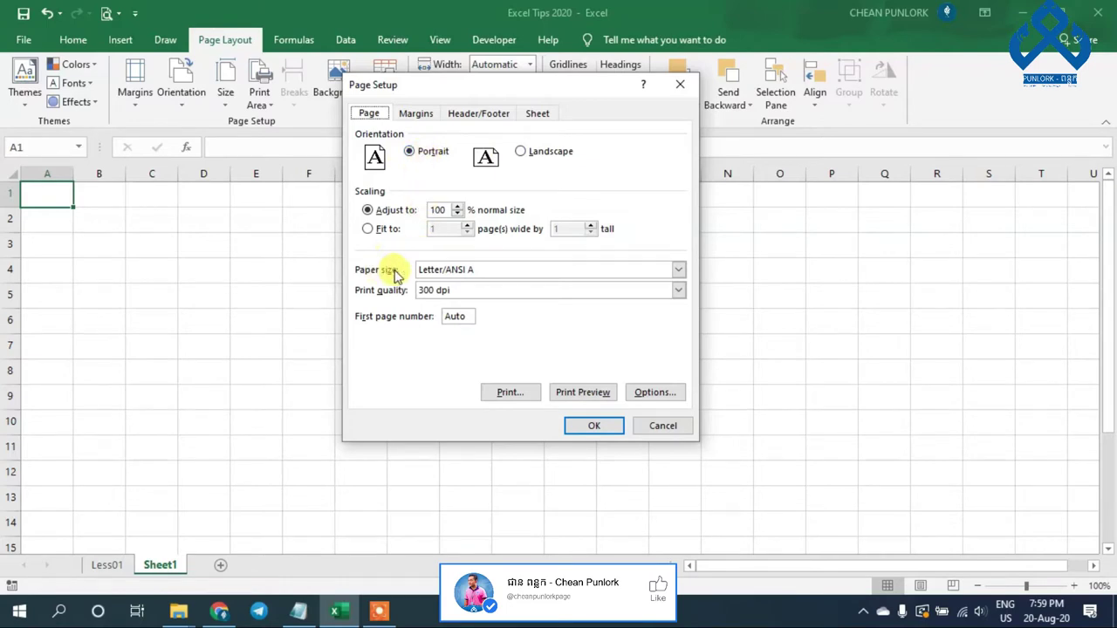
left_click(470, 271)
scroll(461, 317, "down", 2)
scroll(460, 319, "down", 1)
scroll(461, 327, "down", 1)
left_click(449, 316)
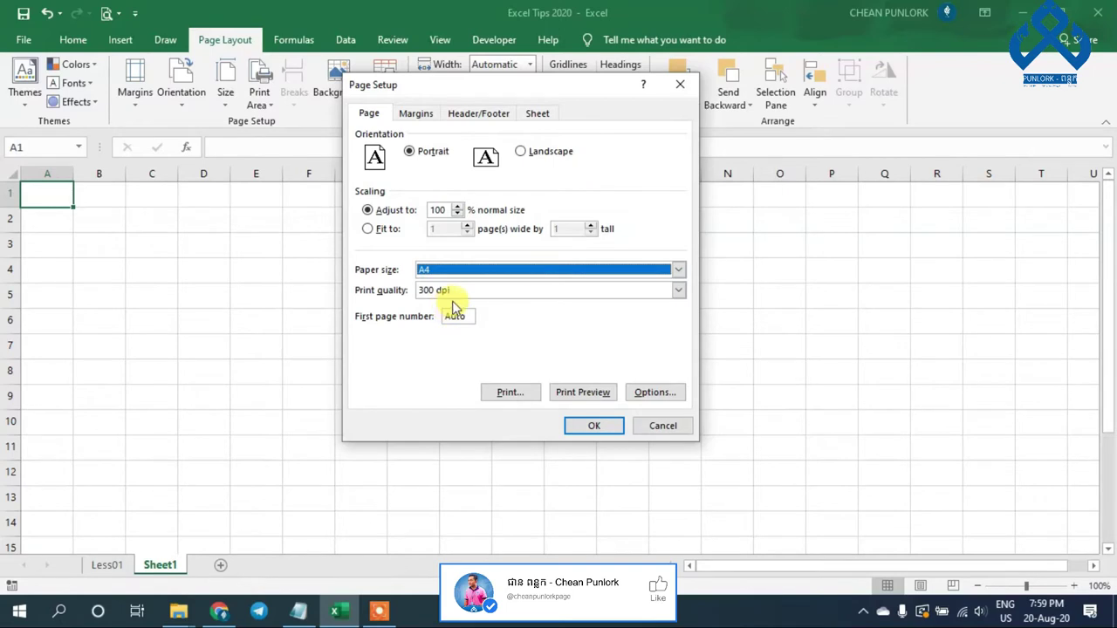
left_click(434, 296)
scroll(460, 312, "down", 2)
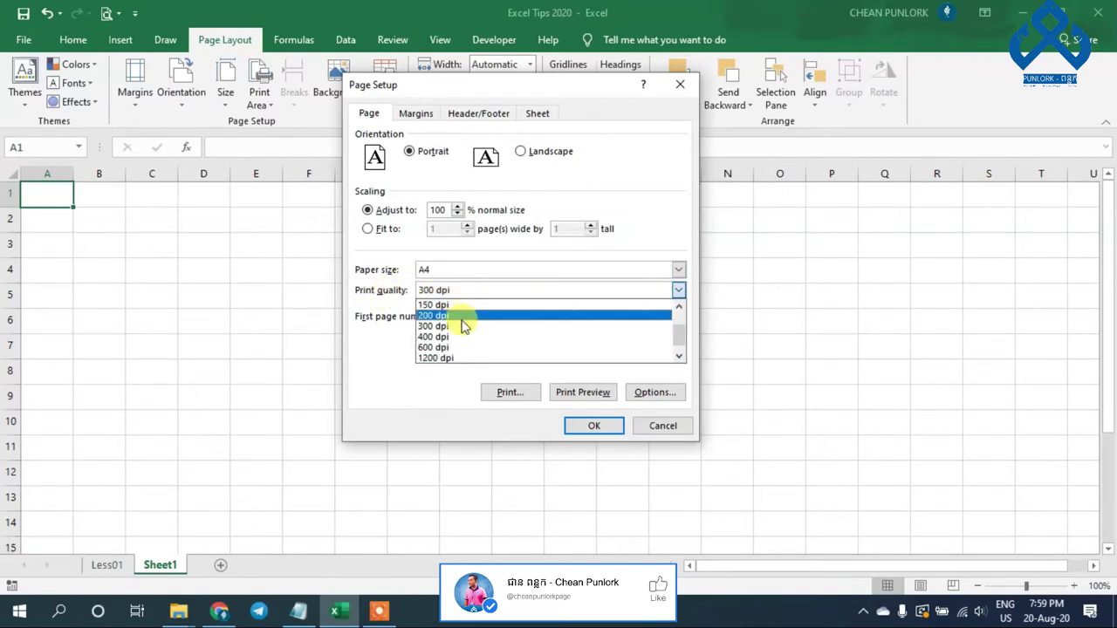
left_click(462, 347)
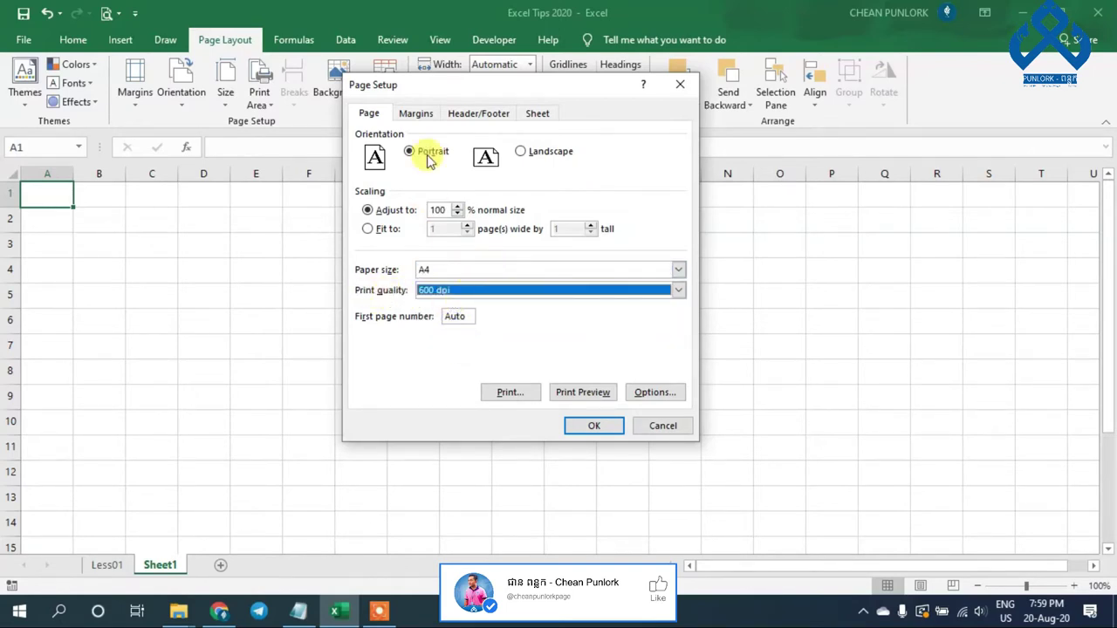
Step: Set all four margins to 0.25, centre the page horizontally, and confirm
left_click(415, 115)
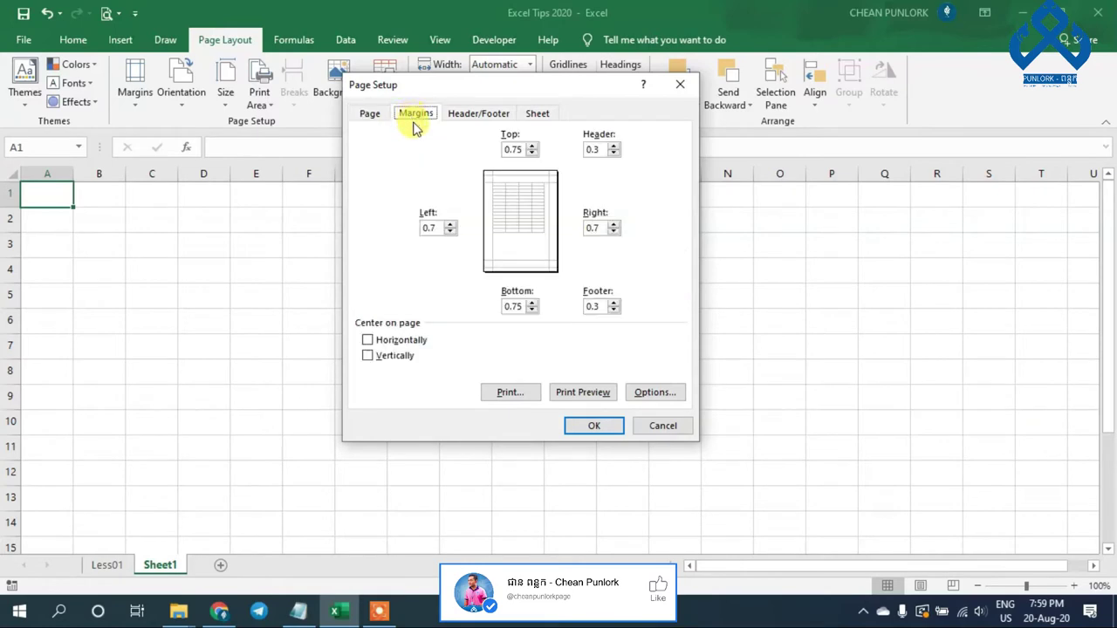
left_click(451, 232)
left_click(450, 232)
left_click(532, 154)
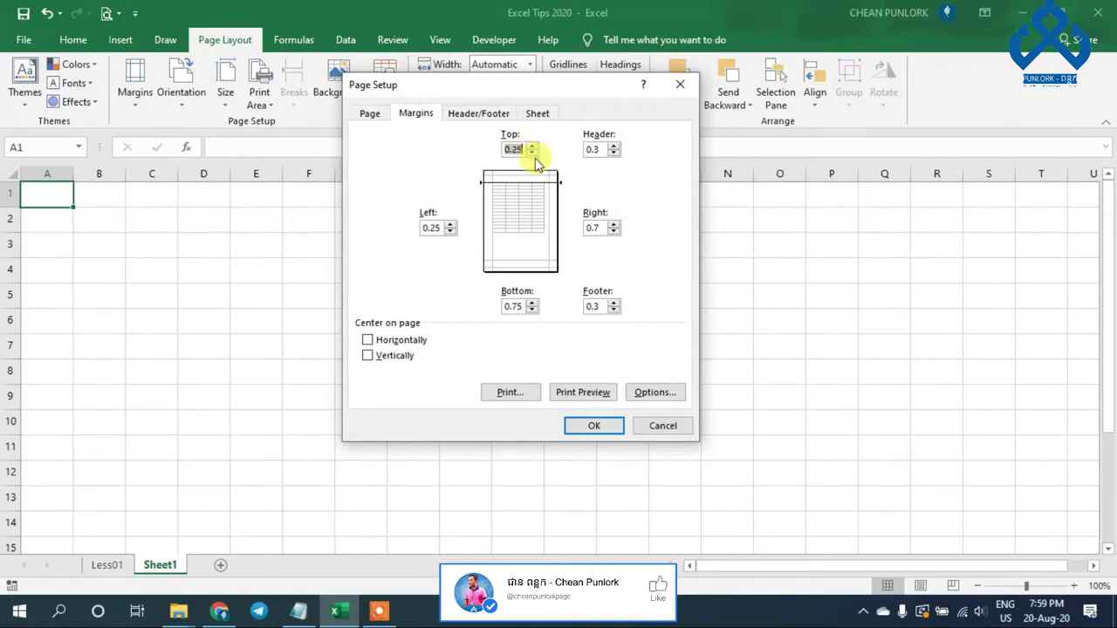
left_click(614, 232)
left_click(614, 232)
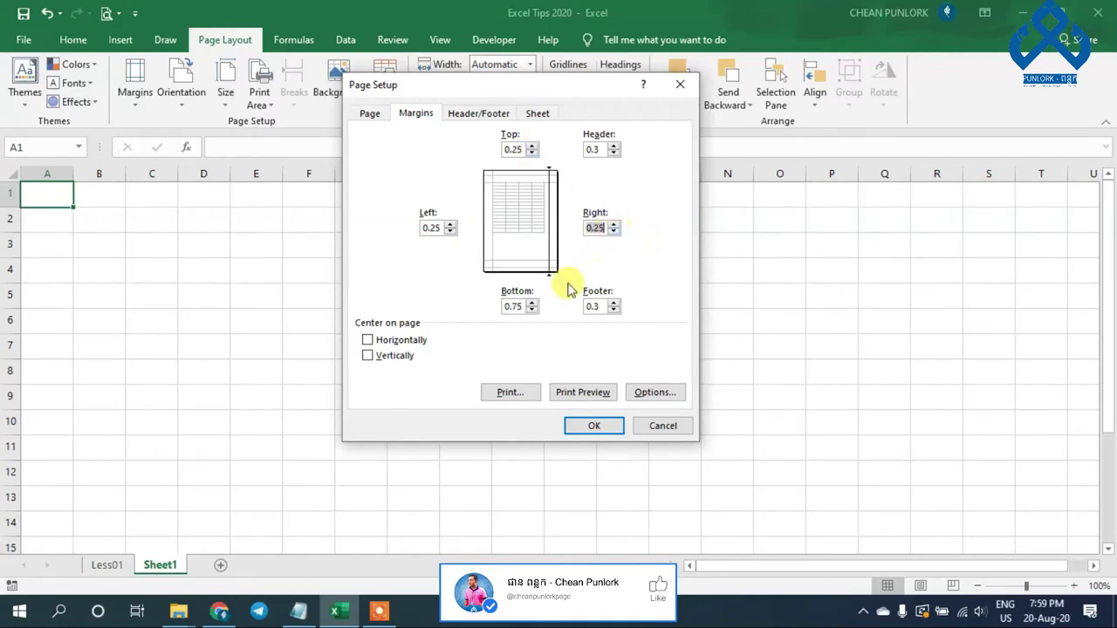
left_click(532, 311)
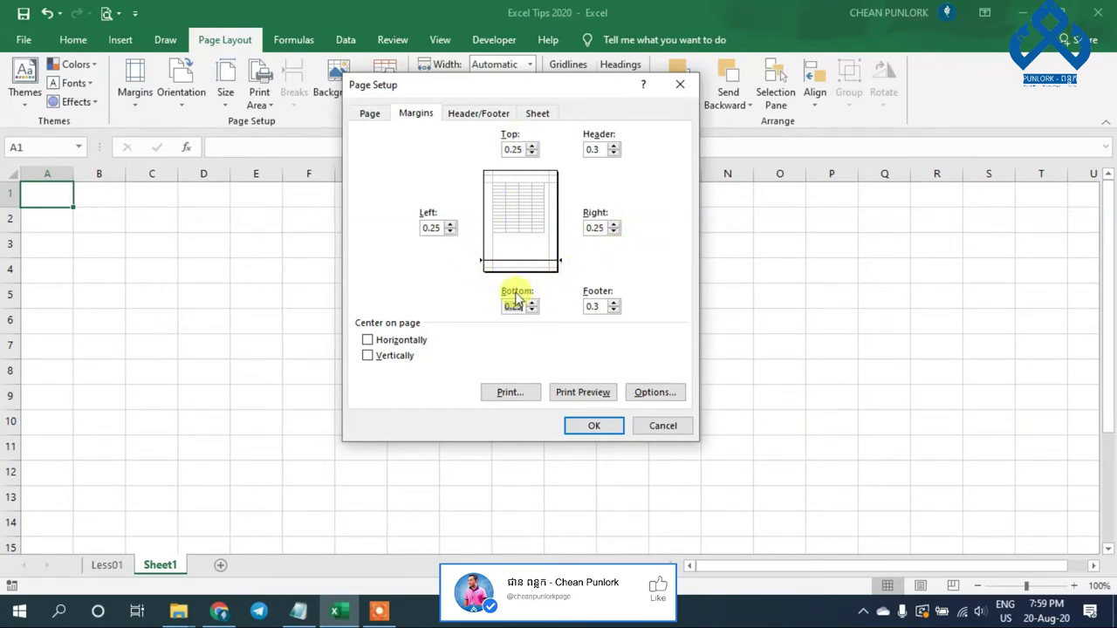
left_click(370, 341)
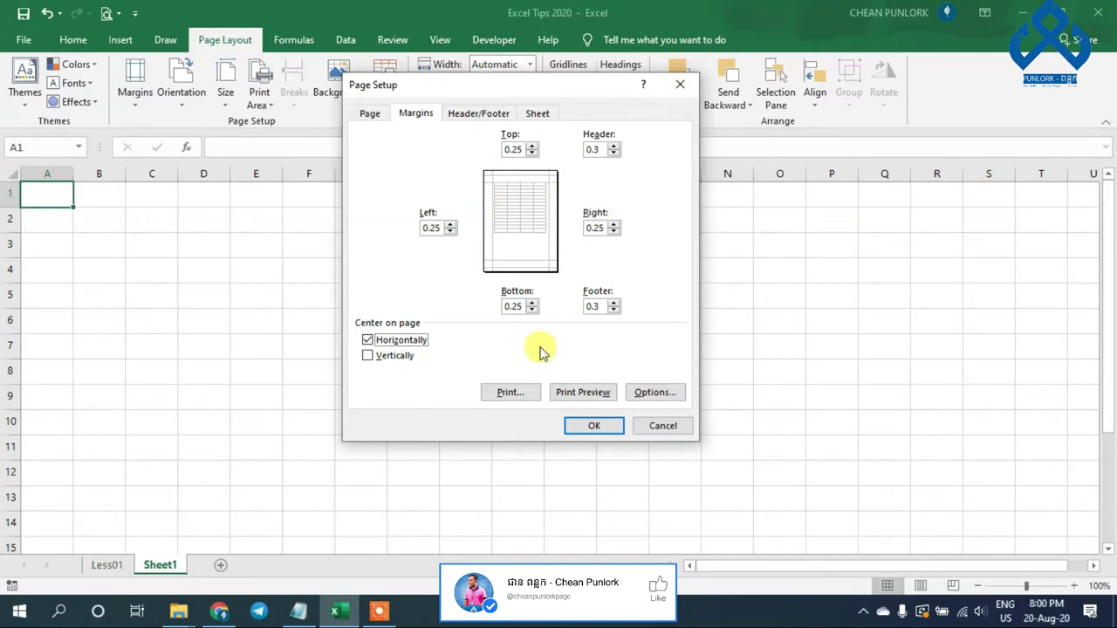
left_click(593, 427)
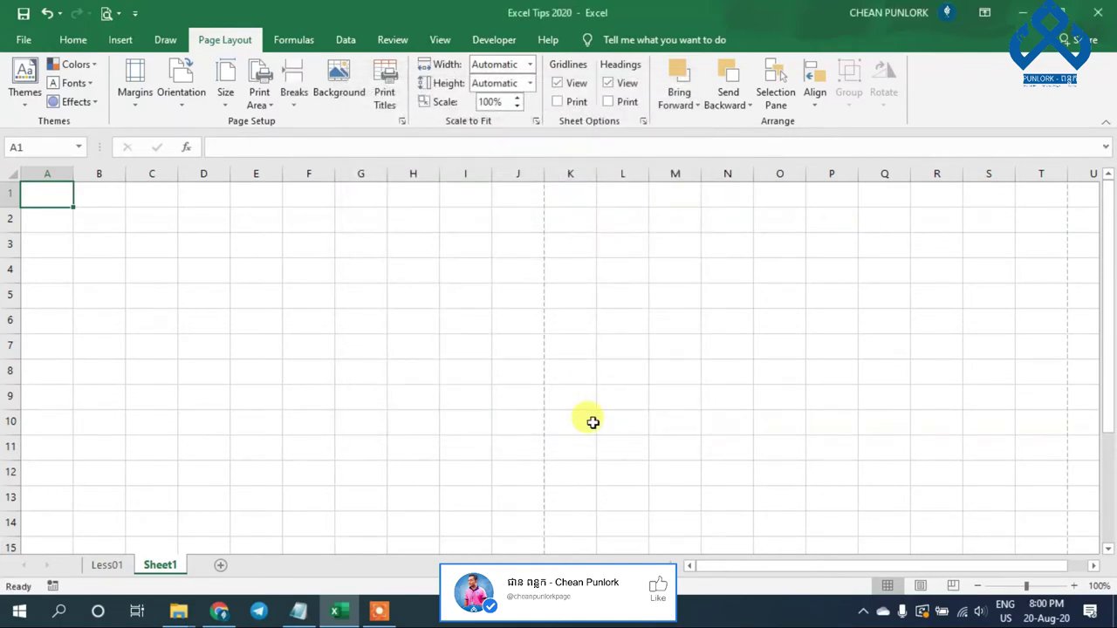
left_click(214, 290)
scroll(140, 281, "up", 1)
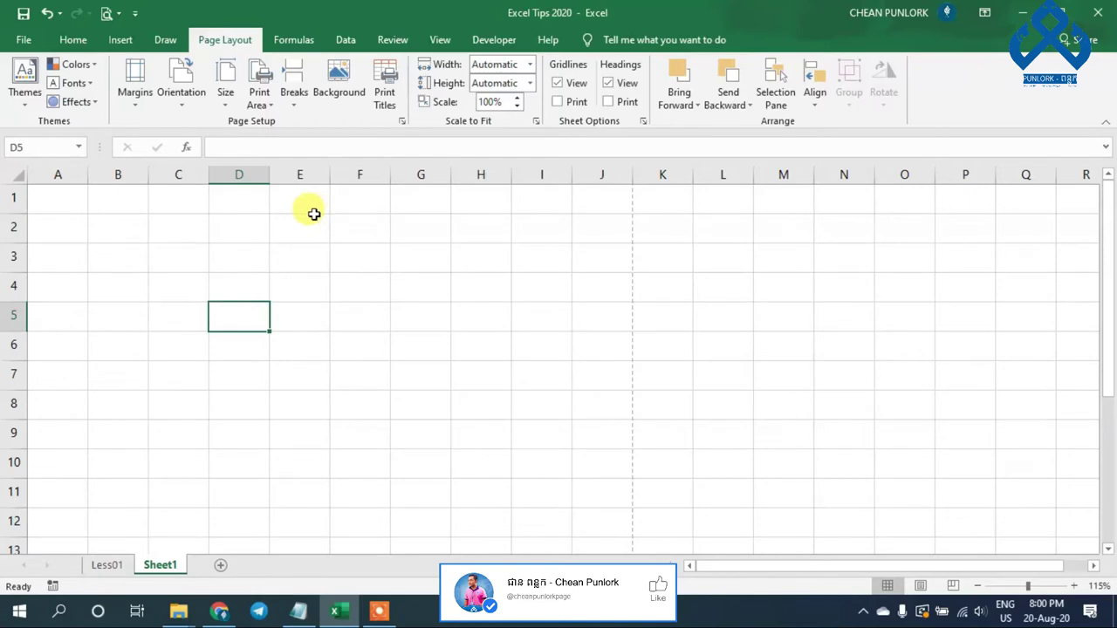
left_click(307, 209)
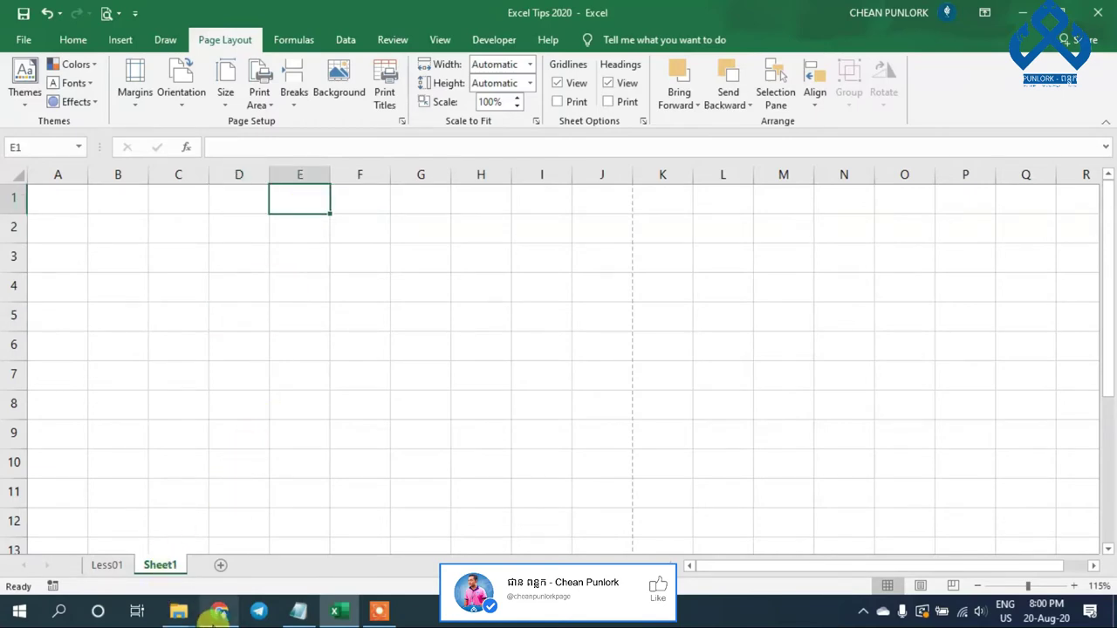
left_click(219, 612)
left_click(336, 612)
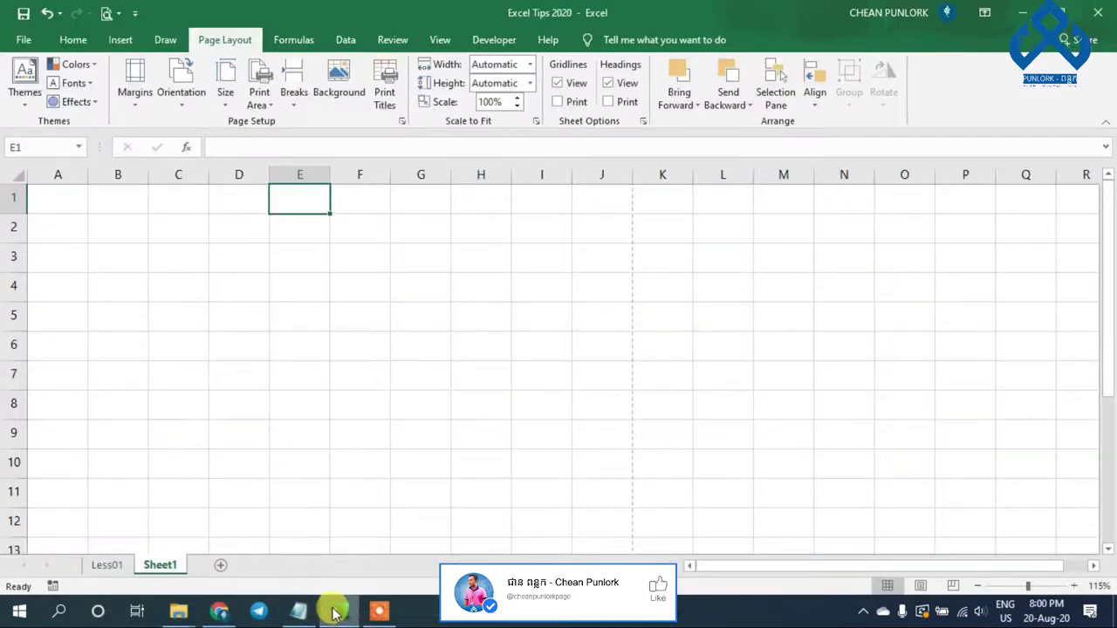
left_click(345, 613)
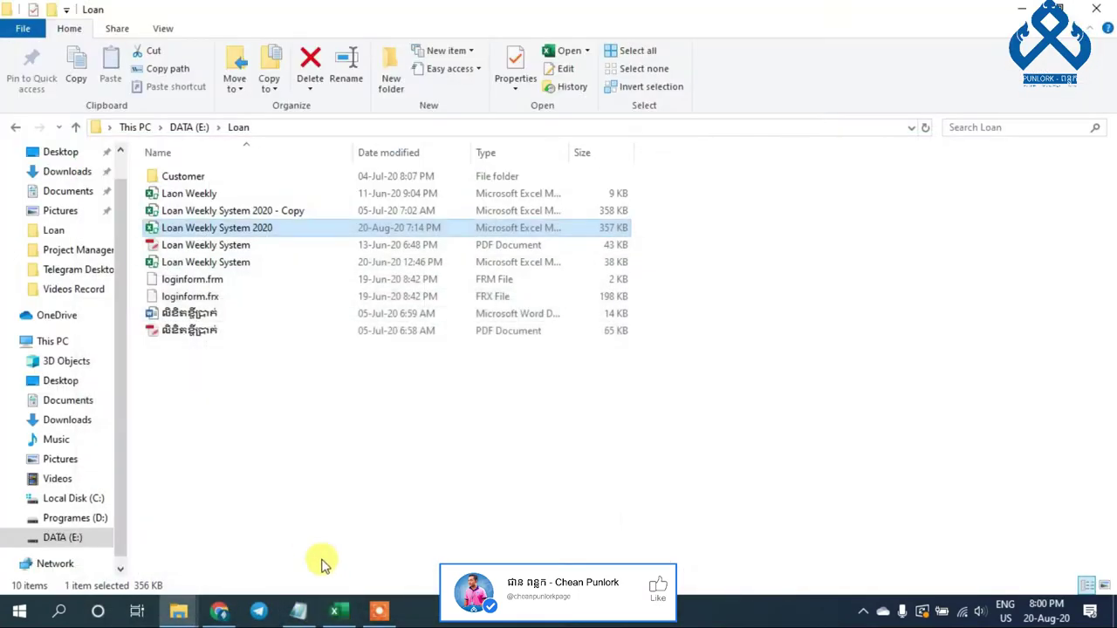
left_click(341, 612)
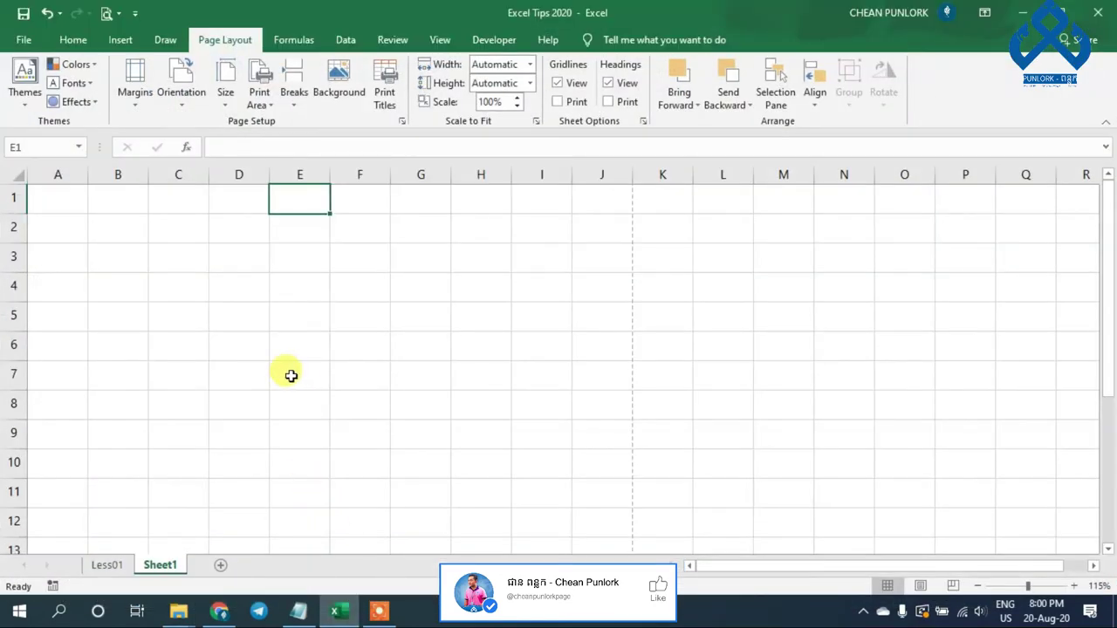
left_click(299, 336)
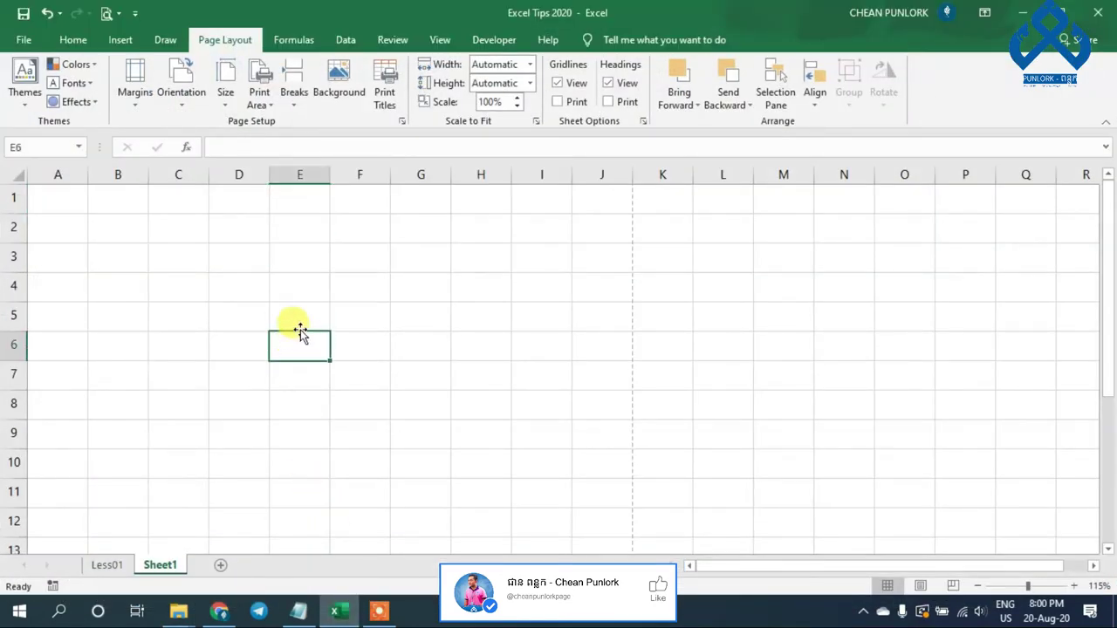
left_click(108, 563)
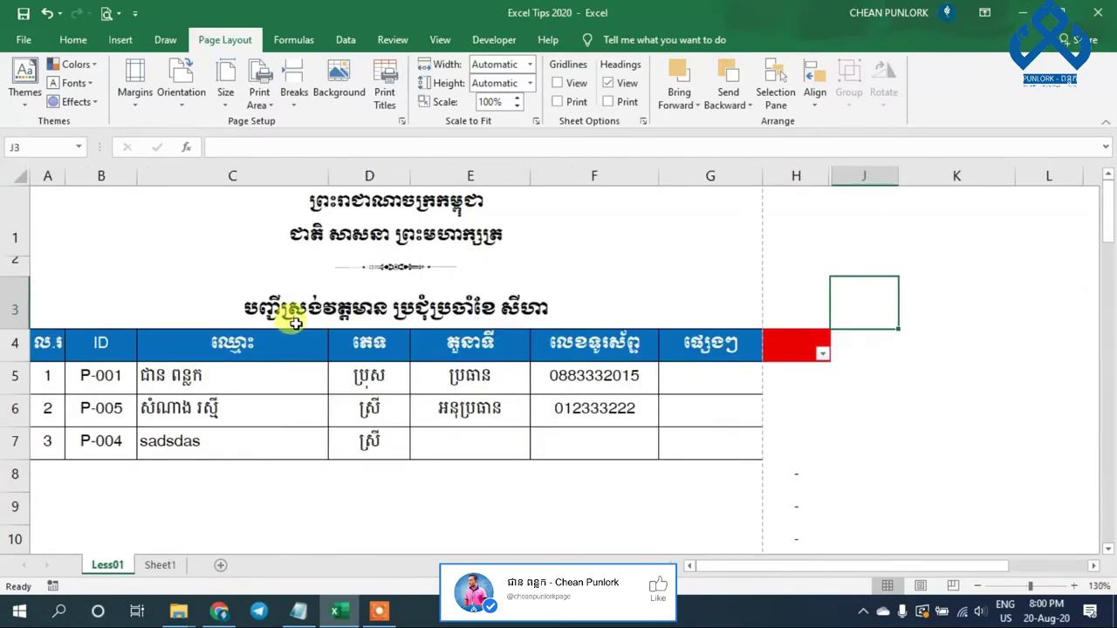
left_click(384, 229)
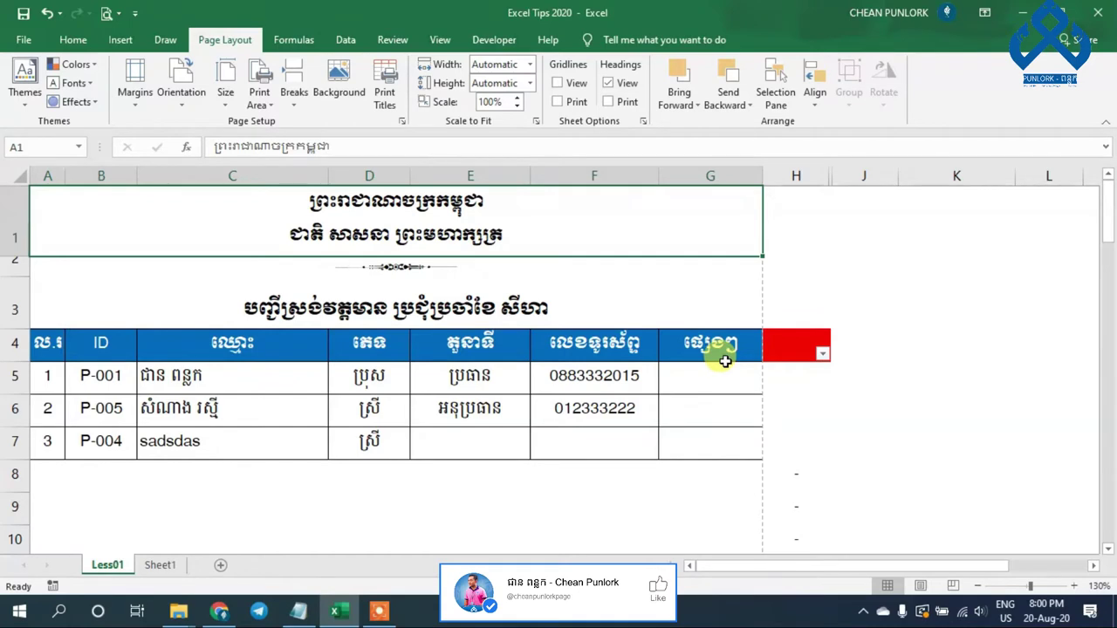
left_click(59, 352)
mouse_move(58, 352)
left_mouse_down()
mouse_move(656, 381)
mouse_move(726, 444)
left_mouse_up()
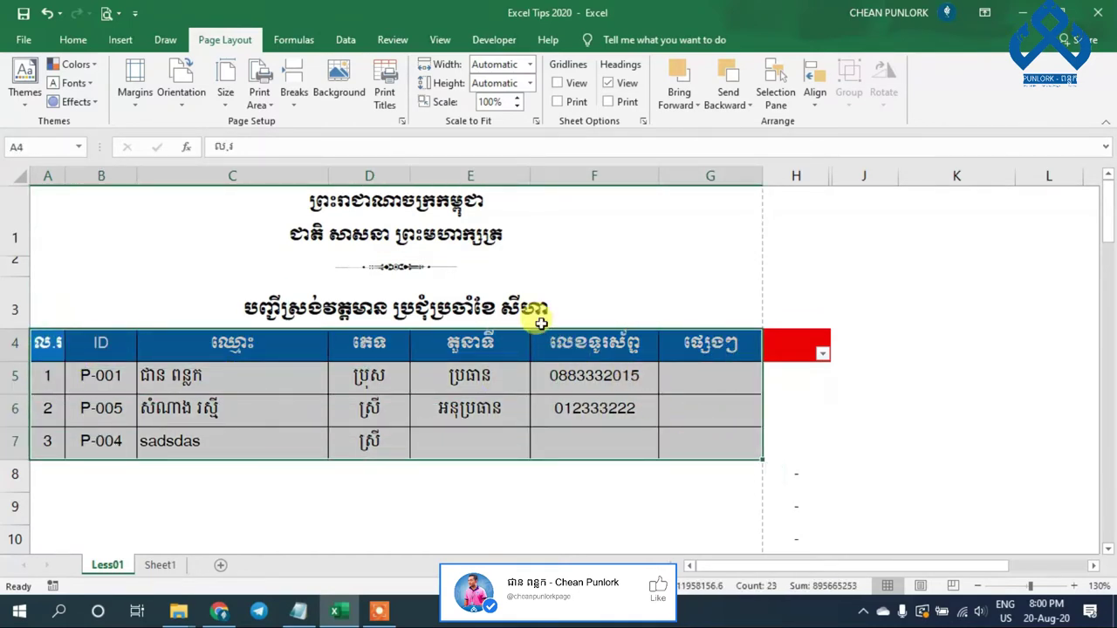
left_click_drag(559, 309, 544, 211)
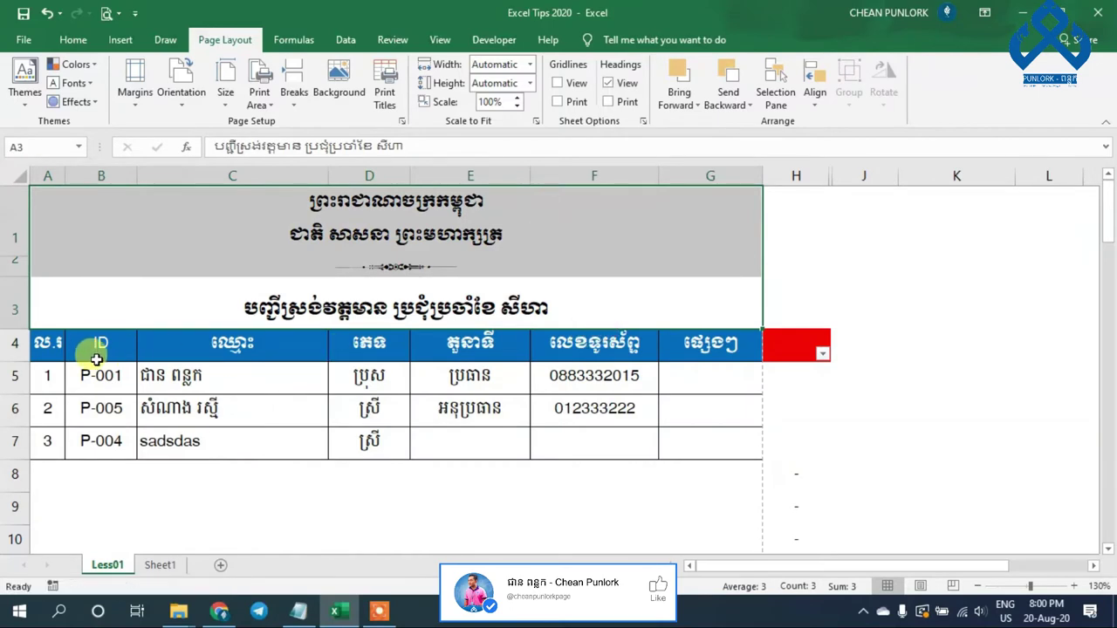
left_click(91, 353)
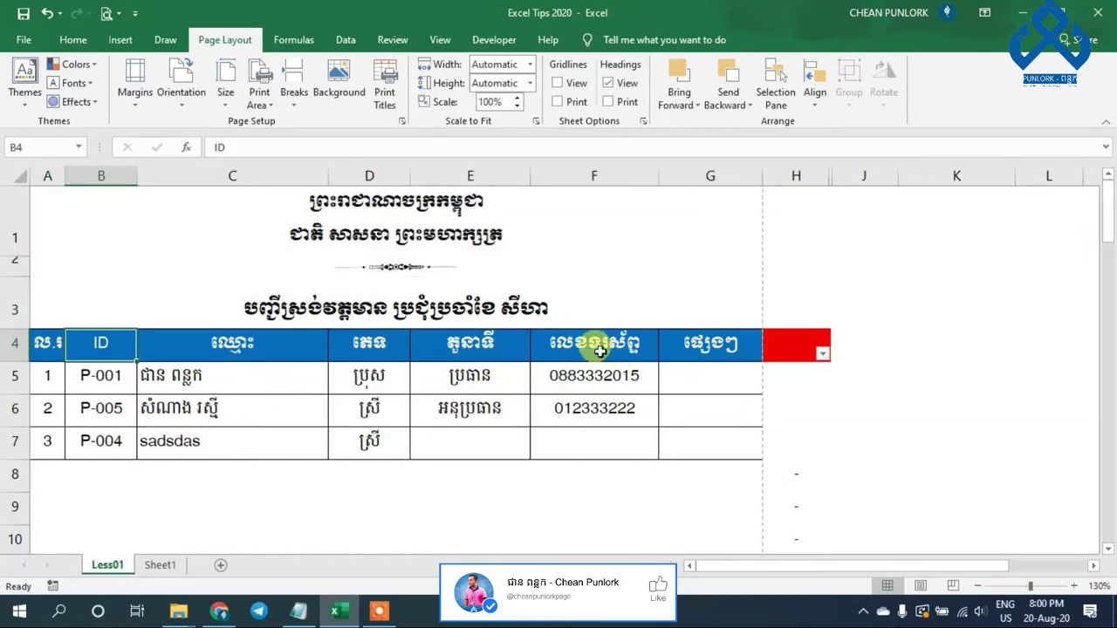
left_click(160, 565)
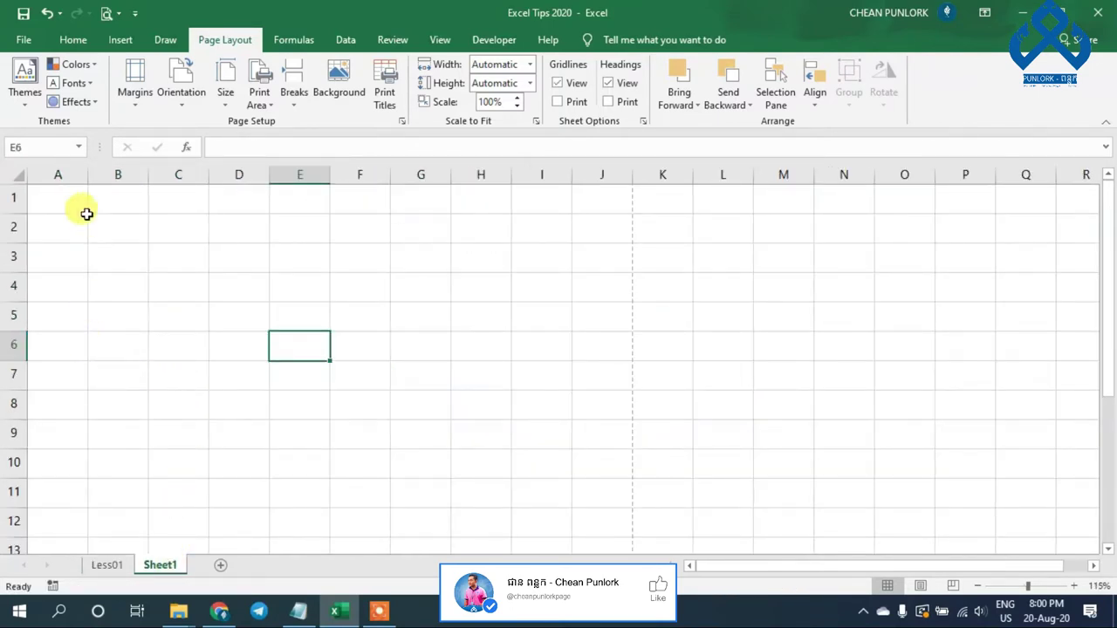
Step: Enter the headings ល.រ, ID and គោត្តនាម in A5:C5
left_click_drag(49, 199, 57, 305)
left_click(334, 271)
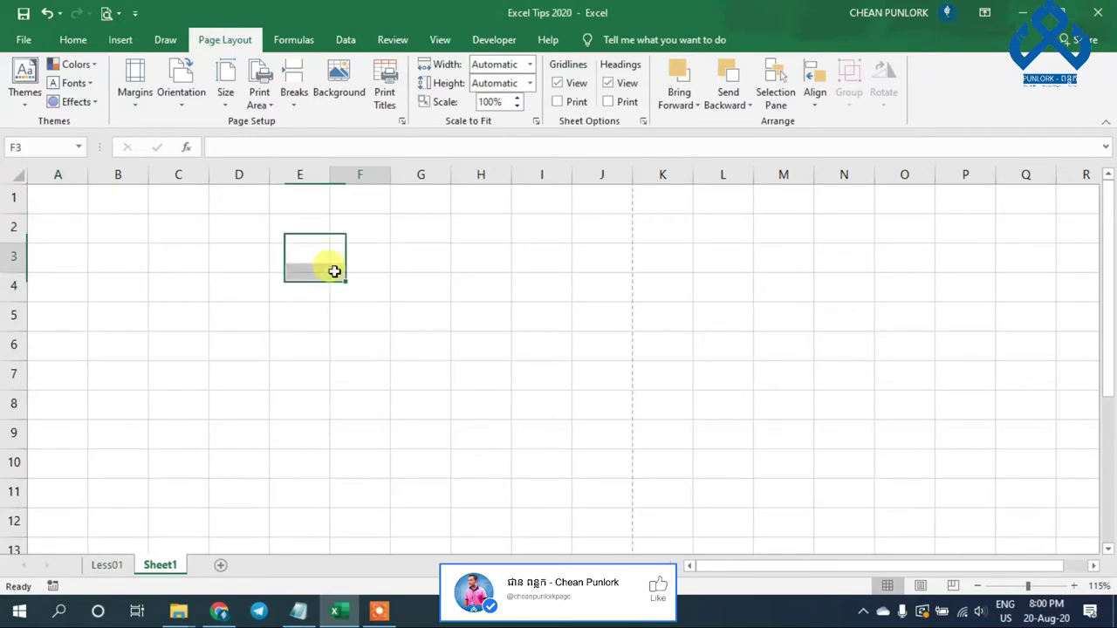
left_click(74, 313)
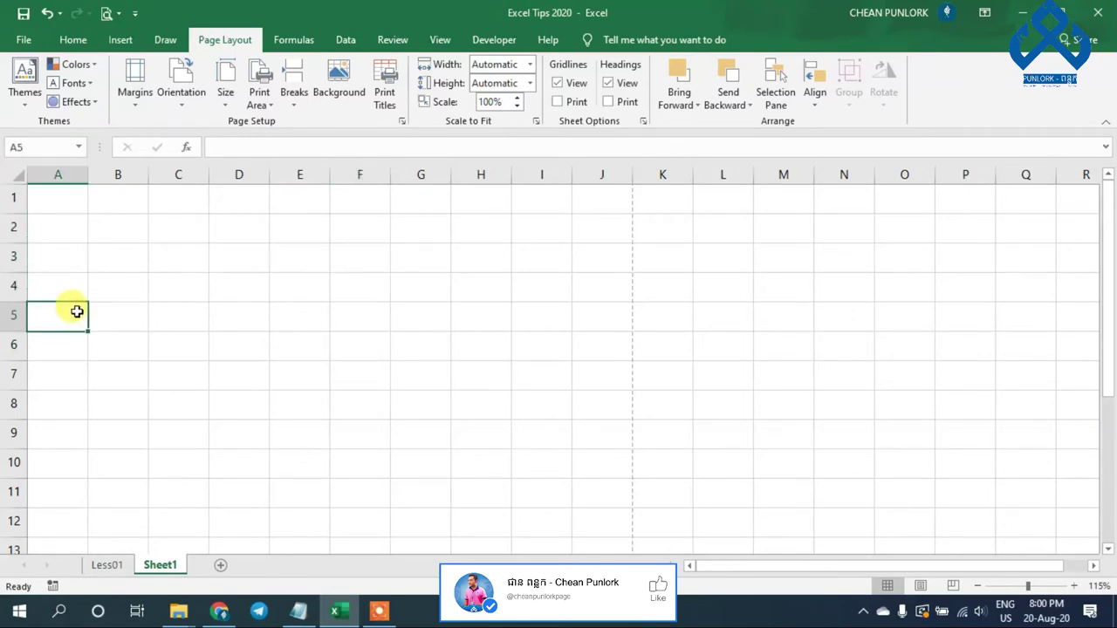
type("ល.រ")
key("Tab")
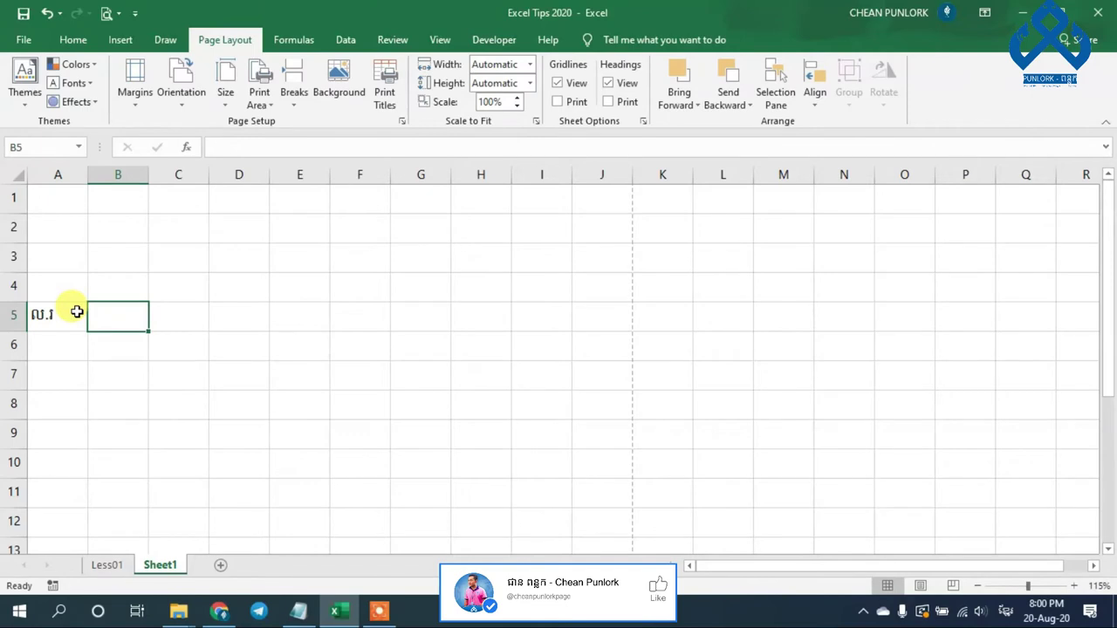
type("D")
key("Tab")
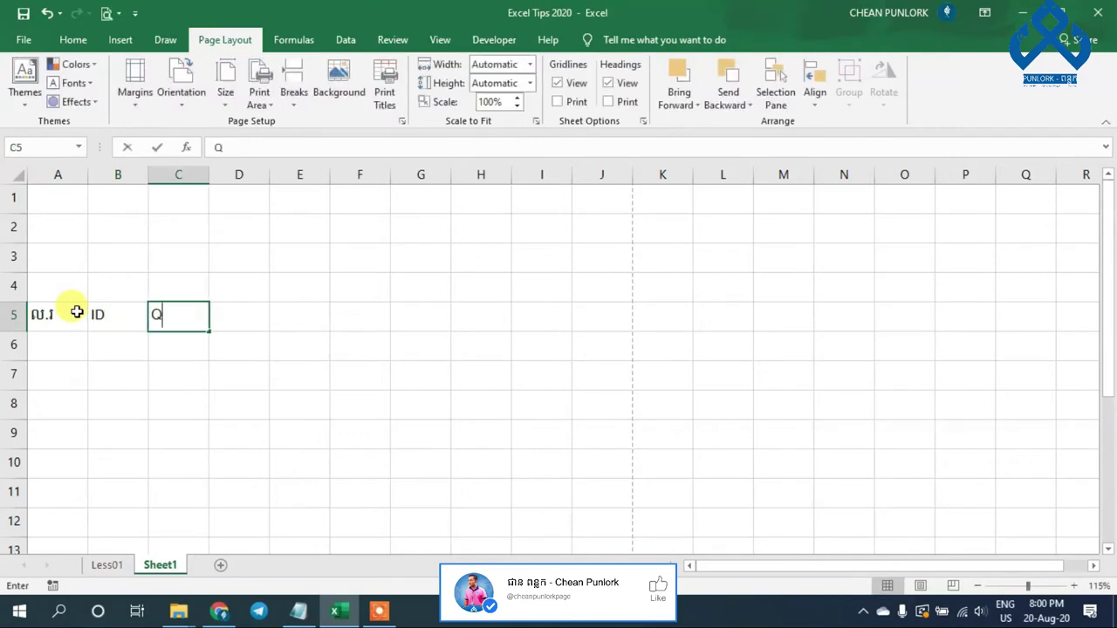
type("jm")
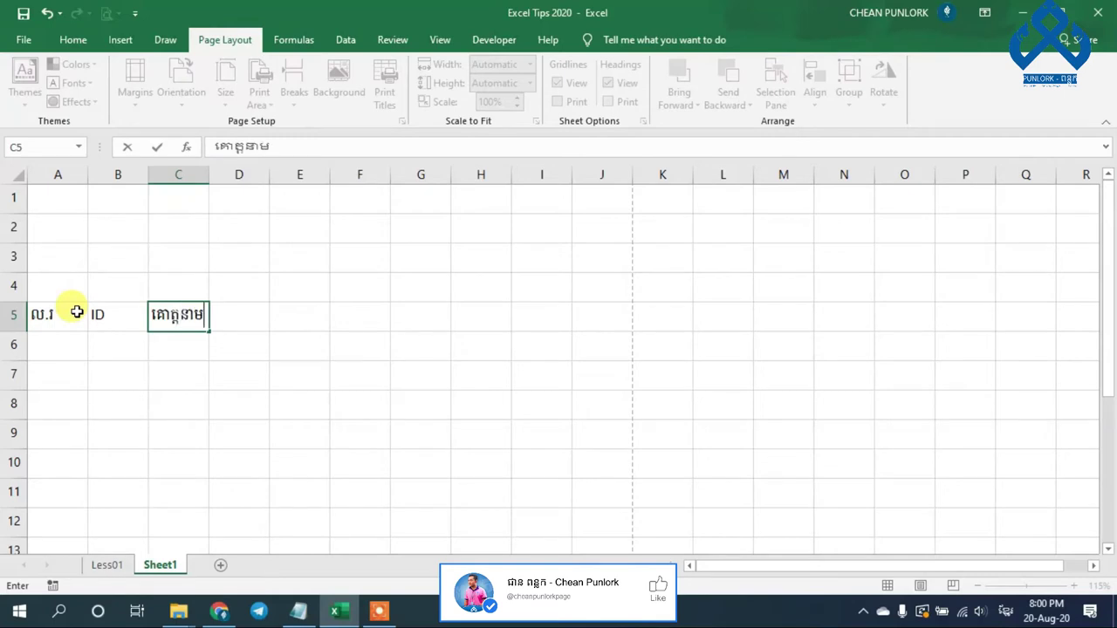
key("Tab")
Step: Enter the headings ភេទ, តួនាទី, លេខទូរស័ព្ទ and ផ្សេងៗ in D5:G5
type("ភេទ")
key("Tab")
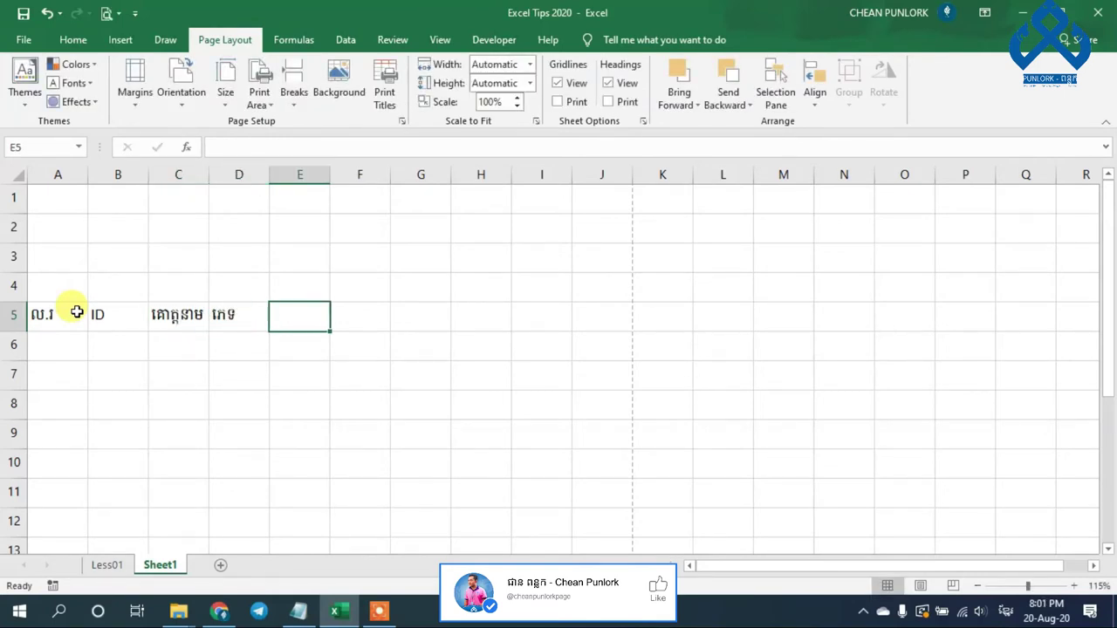
type("ថ្ង")
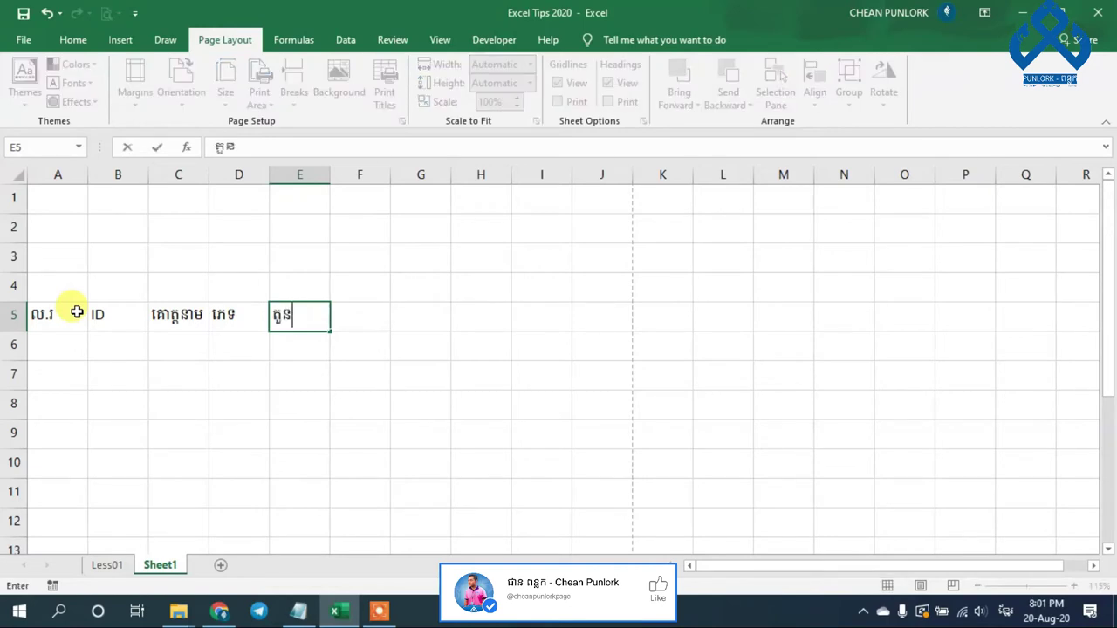
type("ី")
key("Tab")
type("លេ")
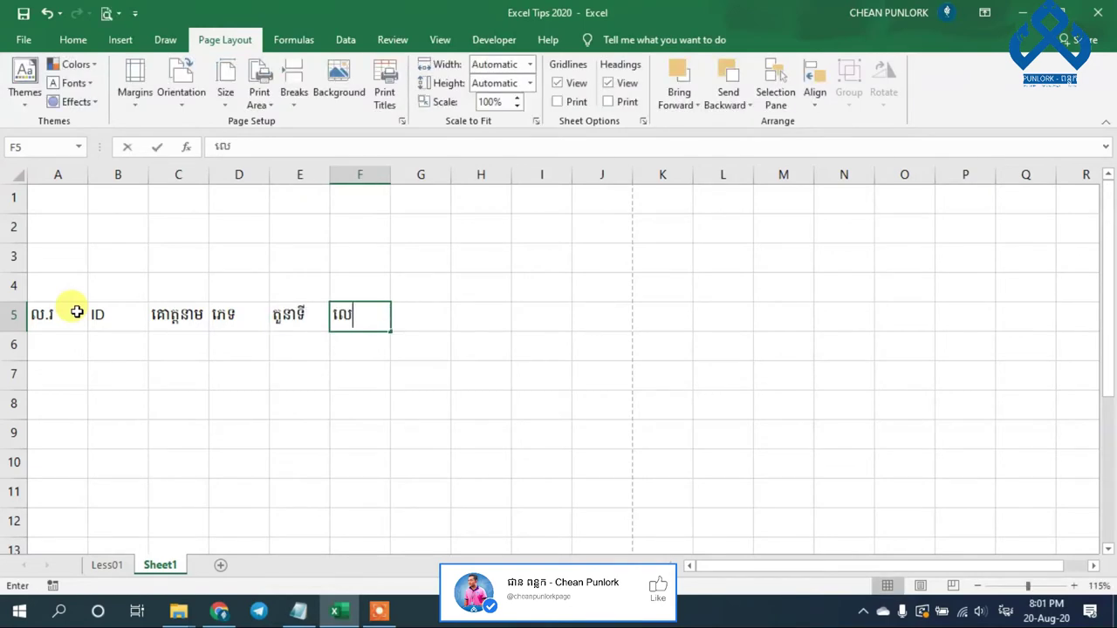
type("ខទូរស័ព្ទ")
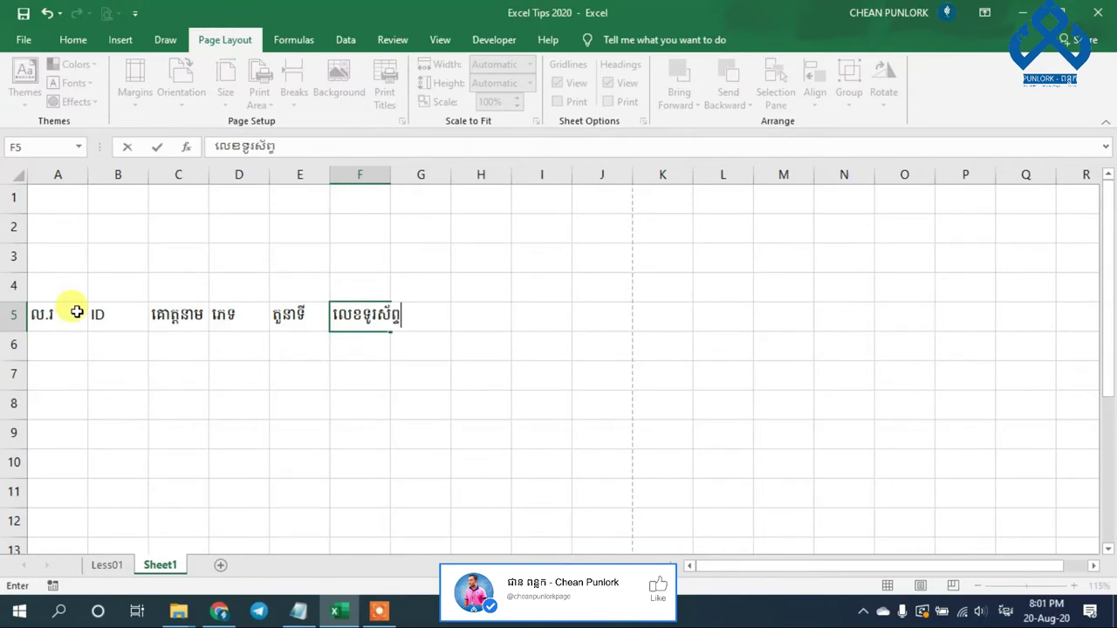
key("Tab")
key("Tab")
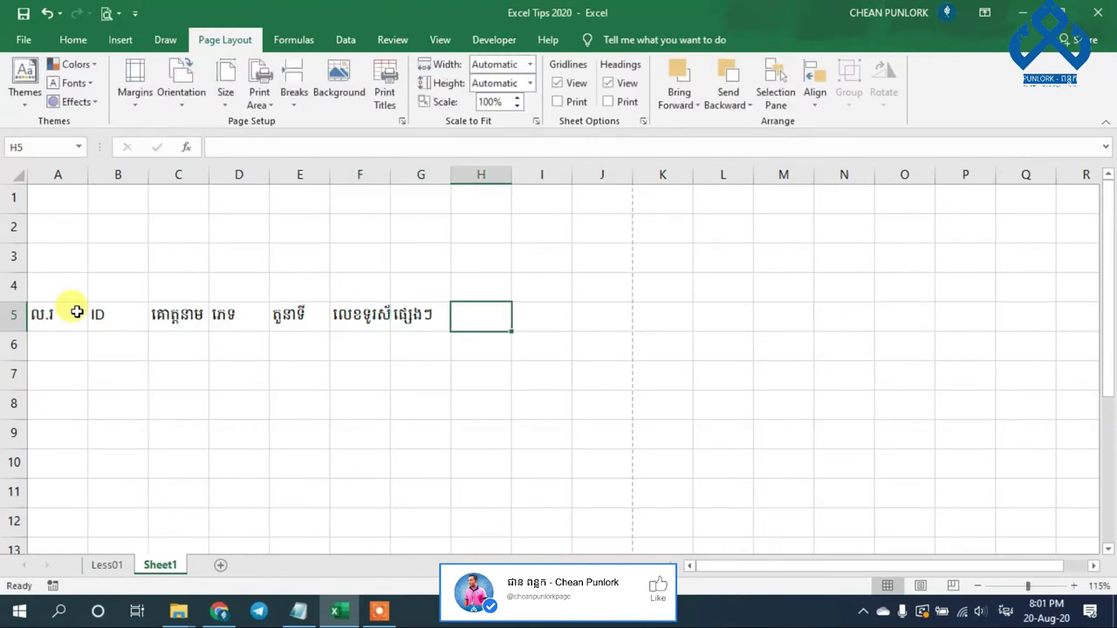
left_click(351, 305)
Step: Narrow column A to fit ល.រ and widen columns E–G to equal widths
left_click(410, 312)
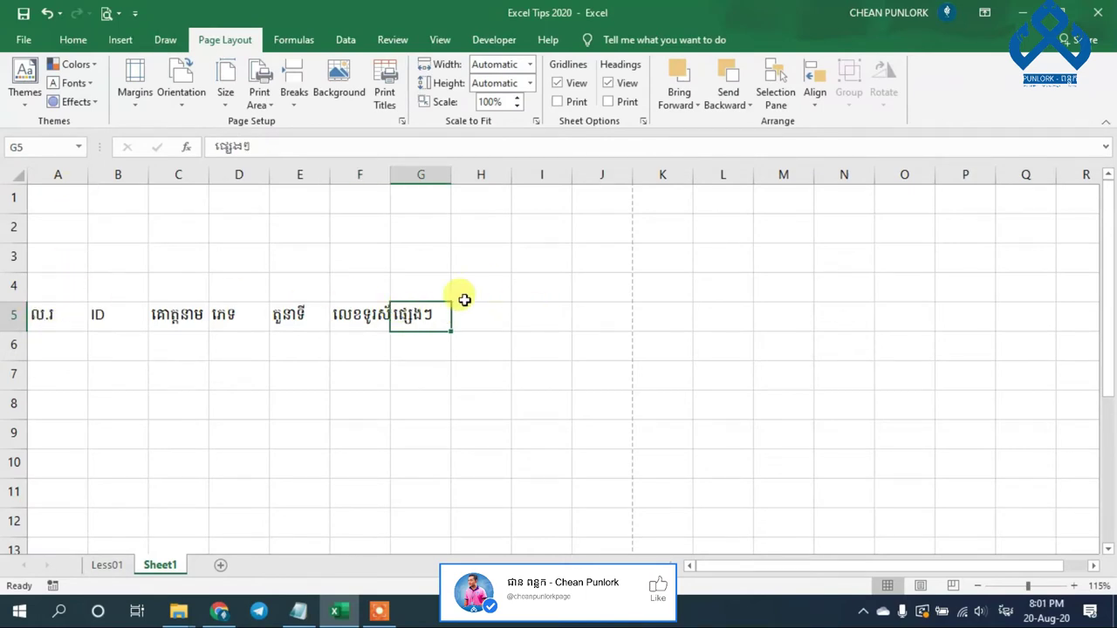
mouse_move(88, 174)
left_mouse_down()
mouse_move(58, 181)
mouse_move(286, 180)
left_mouse_up()
left_click(266, 319)
left_click(319, 315)
left_click(377, 316)
left_click(436, 316)
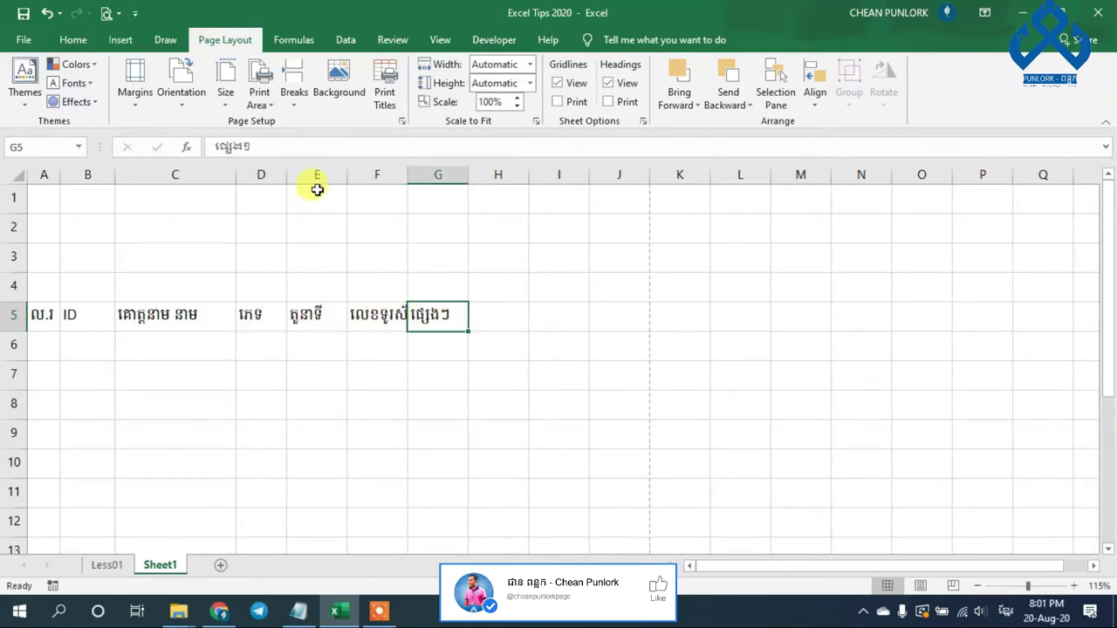
left_click_drag(316, 175, 384, 179)
left_click(430, 320)
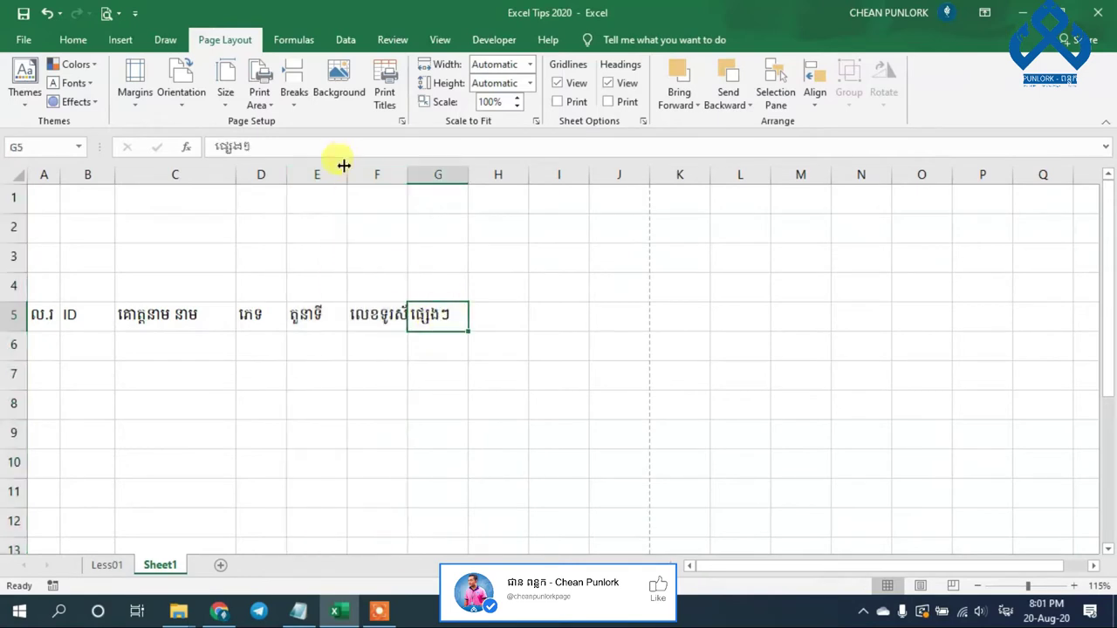
left_click(329, 175)
left_click_drag(314, 172, 438, 174)
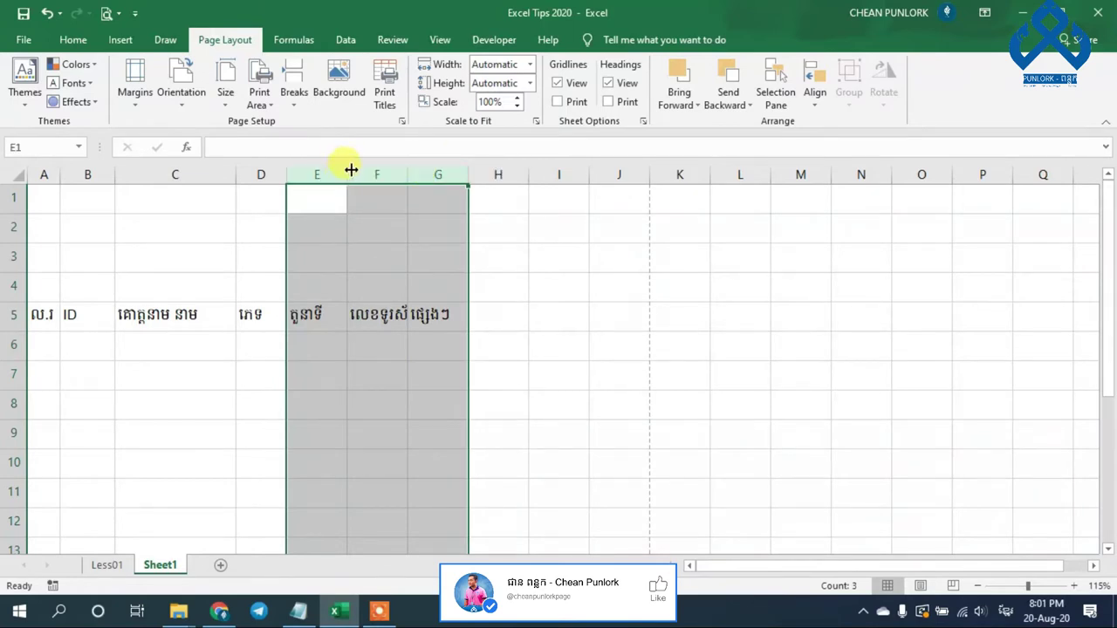
left_click_drag(406, 174, 441, 174)
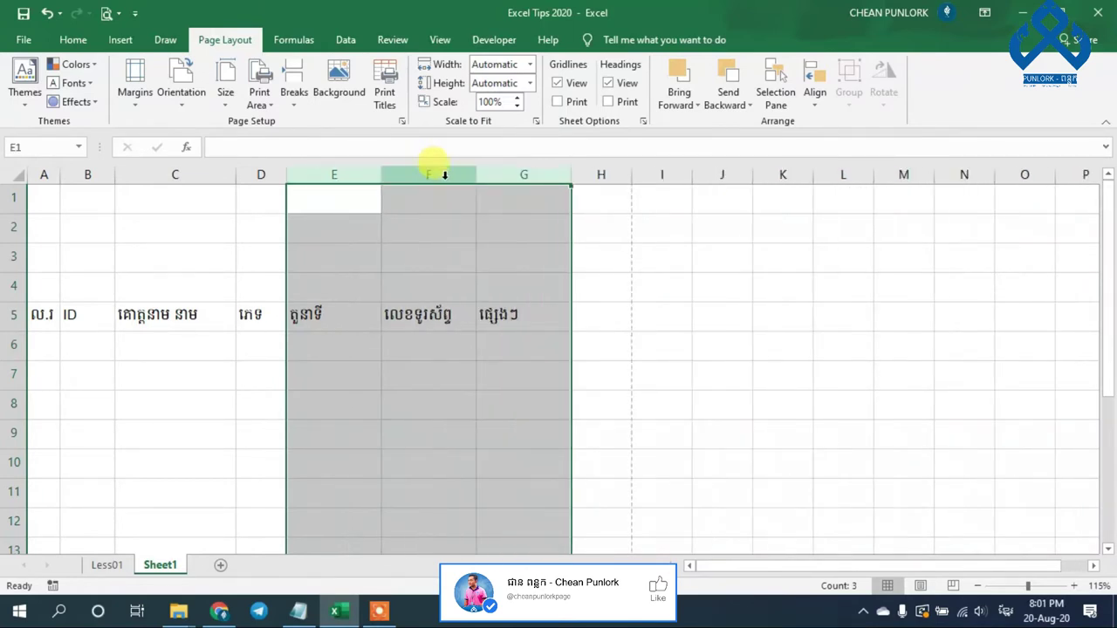
left_click(495, 323)
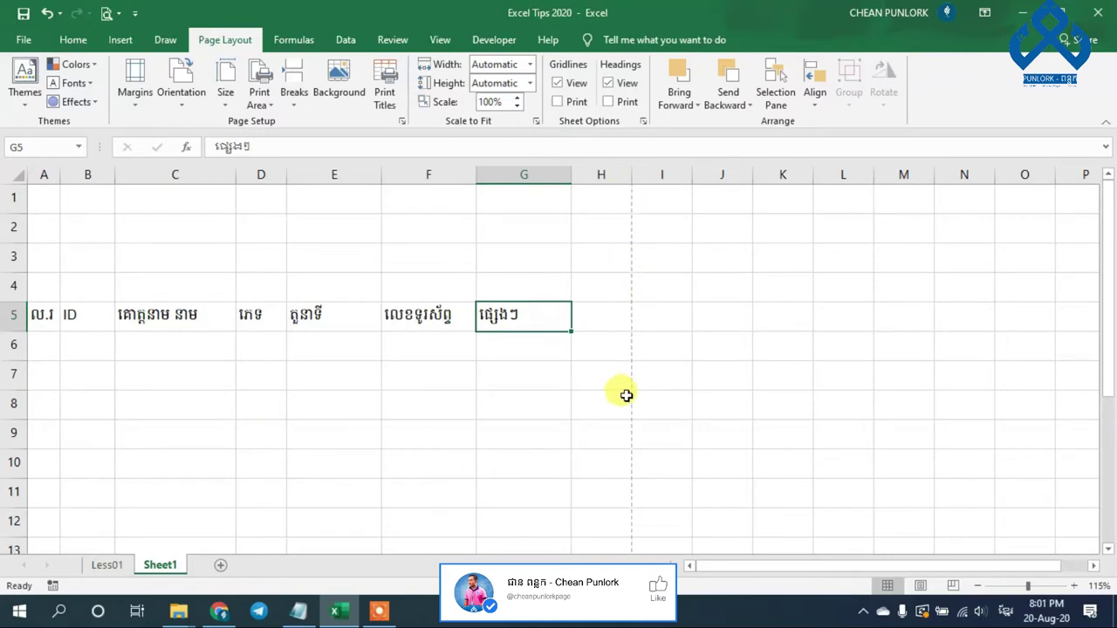
Step: Widen columns B, C and D to fit their headings, and widen E–G slightly more
left_click(621, 315)
left_click_drag(120, 181, 128, 181)
left_click_drag(240, 179, 254, 178)
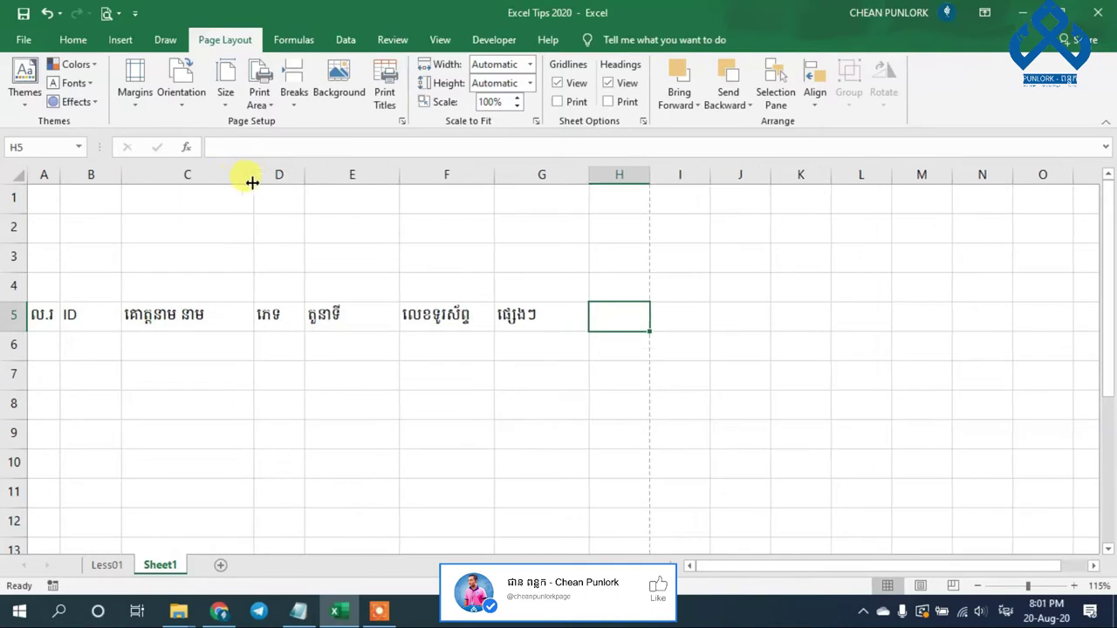
left_click(524, 291)
left_click_drag(300, 175, 518, 177)
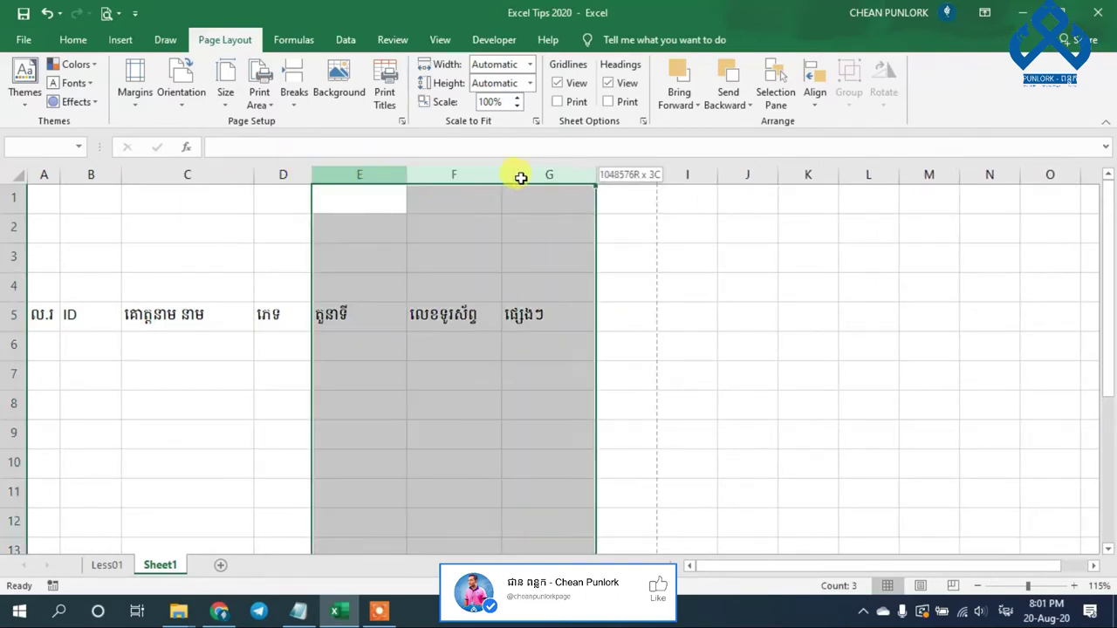
left_click_drag(407, 179, 421, 179)
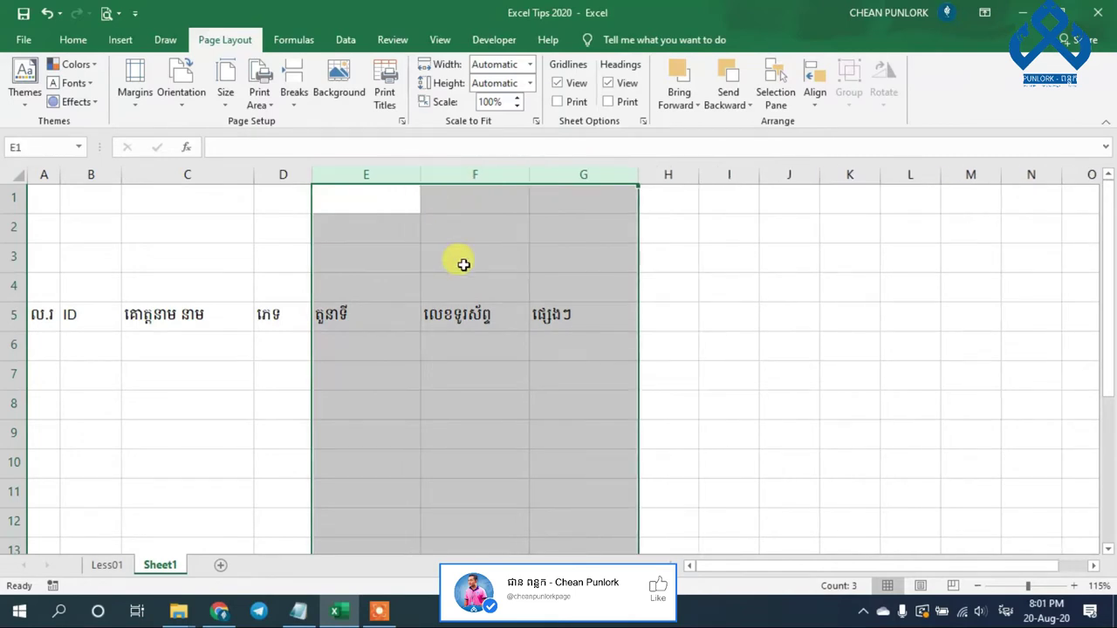
left_click(464, 265)
Step: Go back to the Less01 sheet and select its merged title in A1
left_click(602, 320)
key("Down")
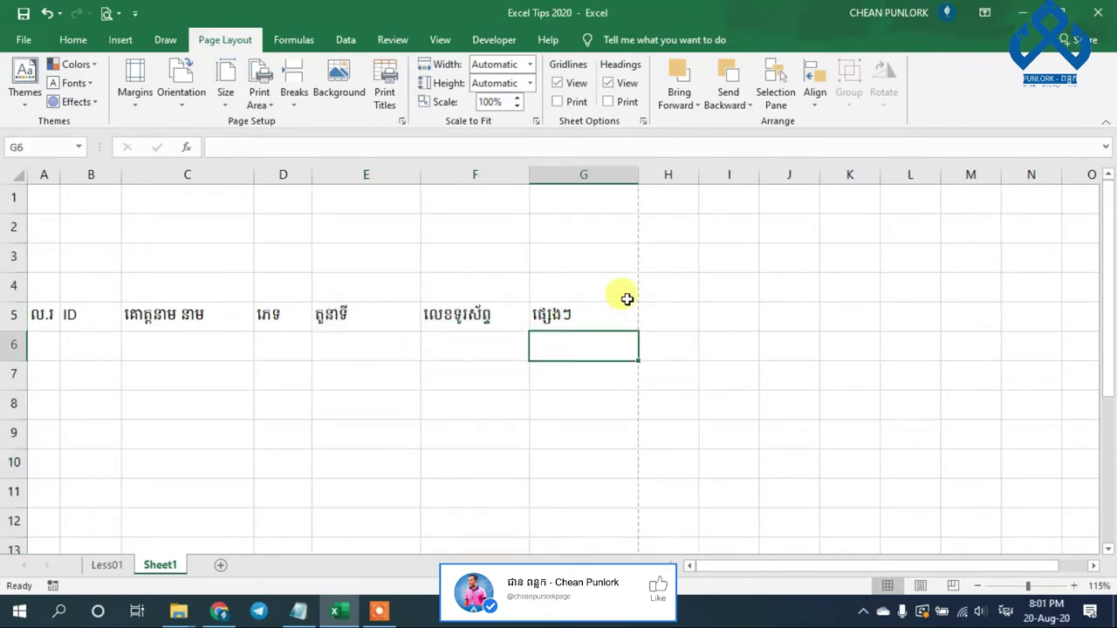
left_click(567, 319)
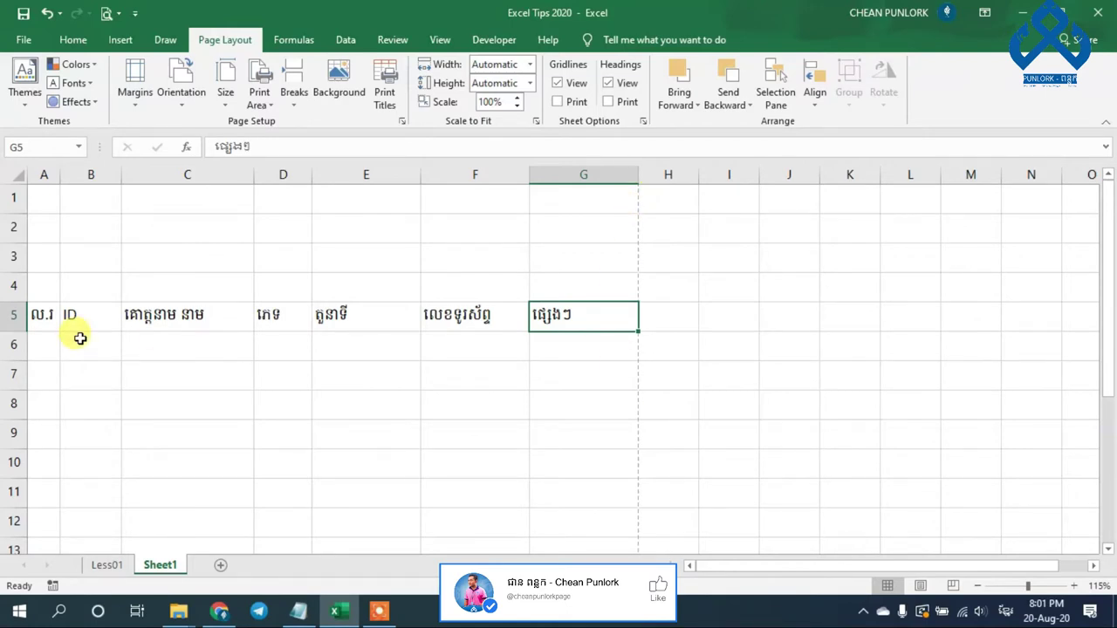
left_click(281, 373)
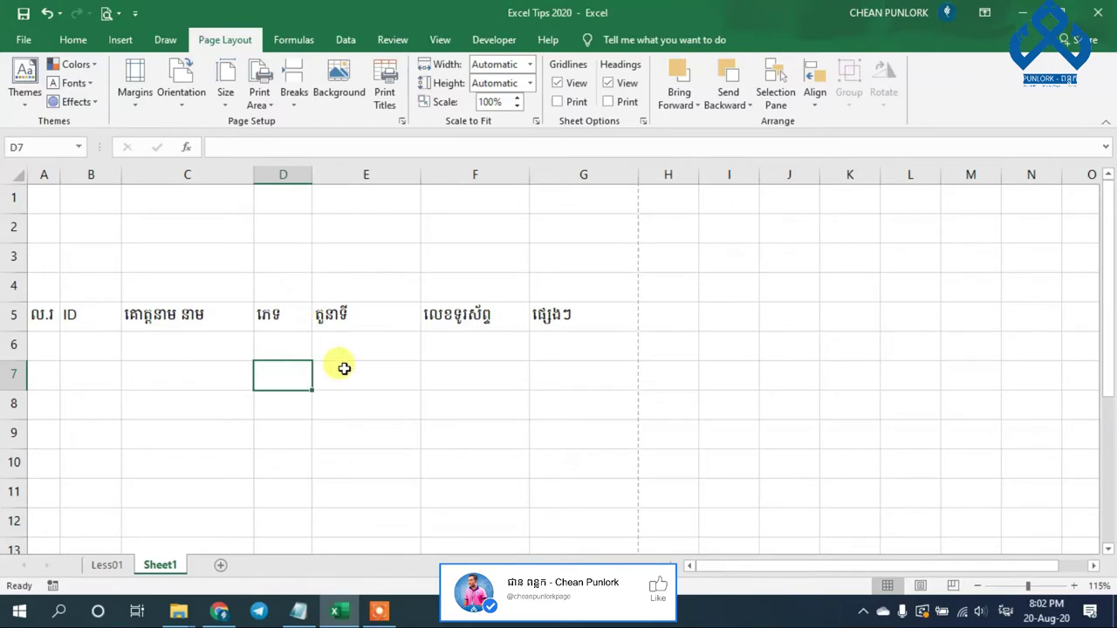
left_click(107, 565)
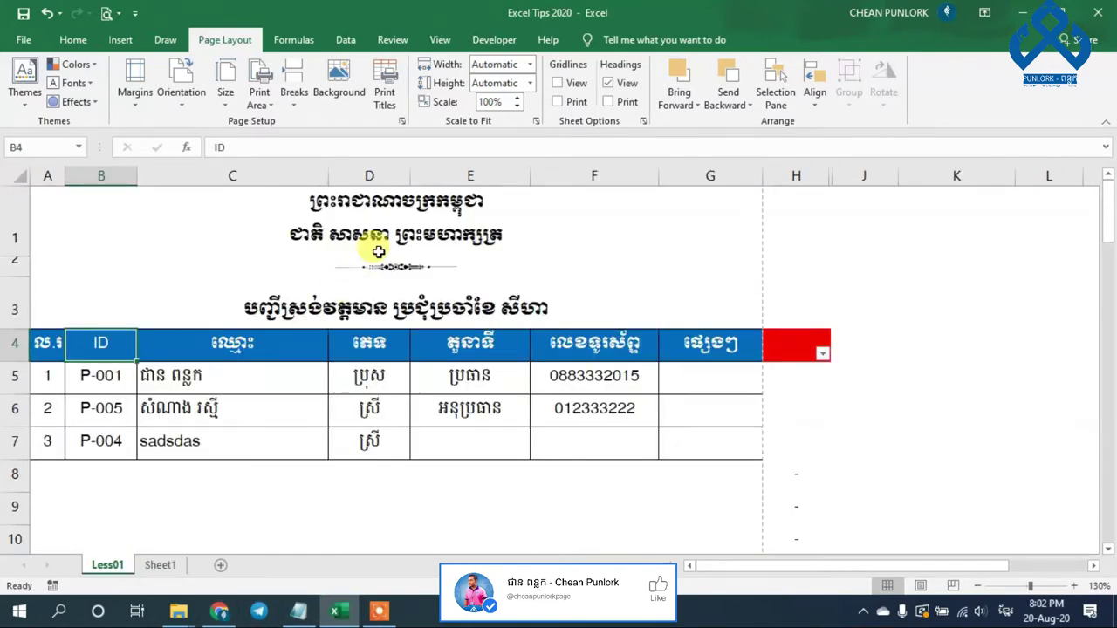
left_click(390, 204)
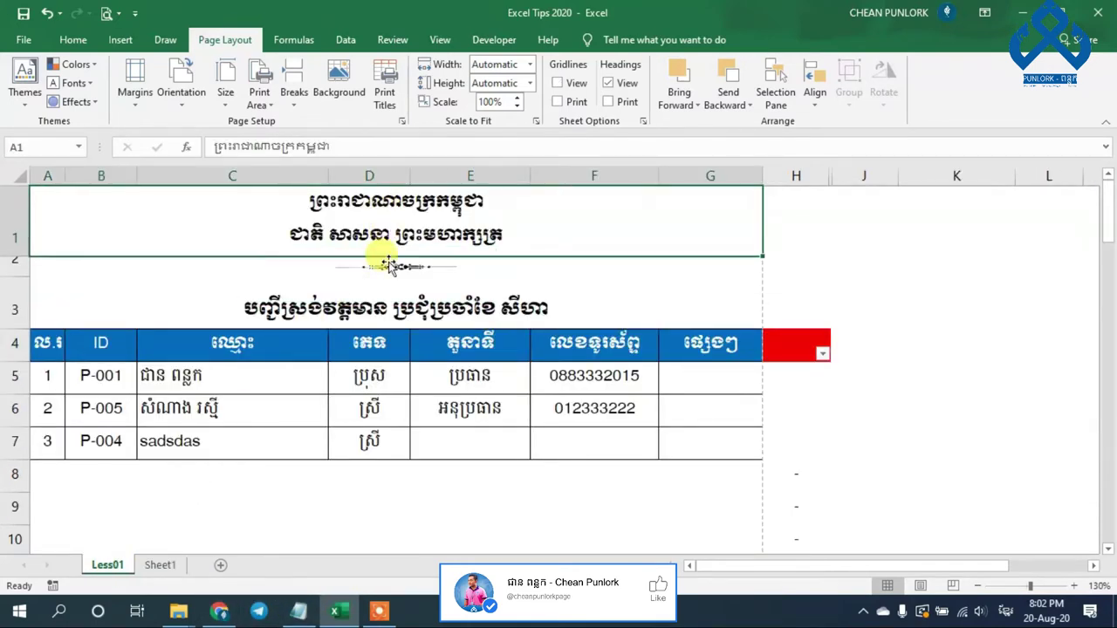
left_click(339, 615)
left_click(340, 608)
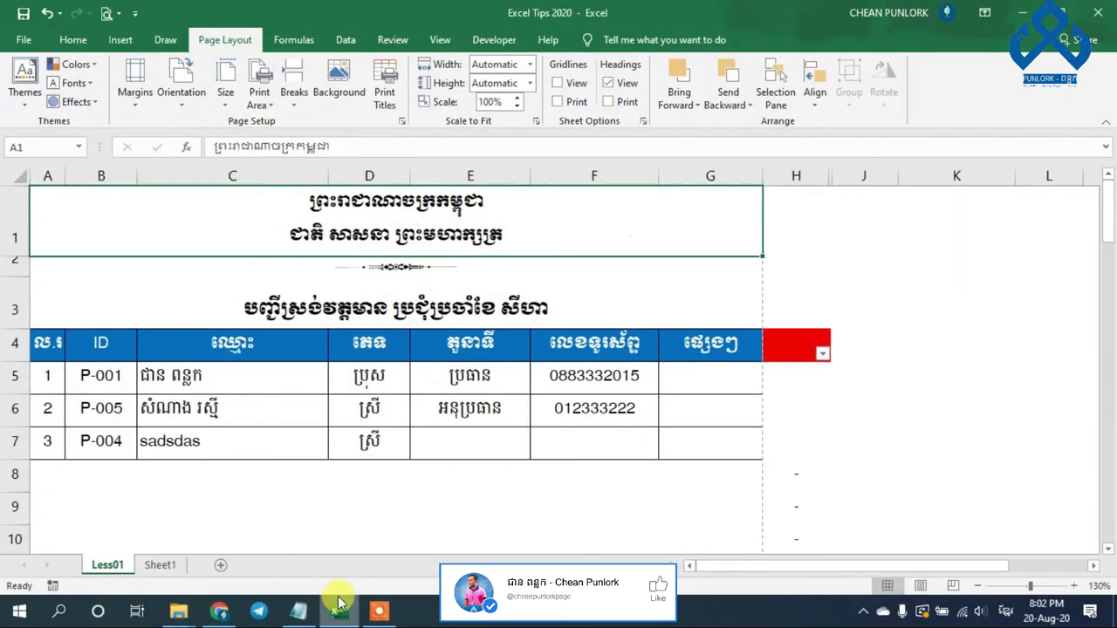
Step: On Sheet1, enter ព្រះរាជាណាចក្រកម្ពុជា and ជាតិ សាសនា ព្រះមហាក្សត្រ as two lines in D1
left_click(162, 566)
left_click(282, 201)
left_click(195, 207)
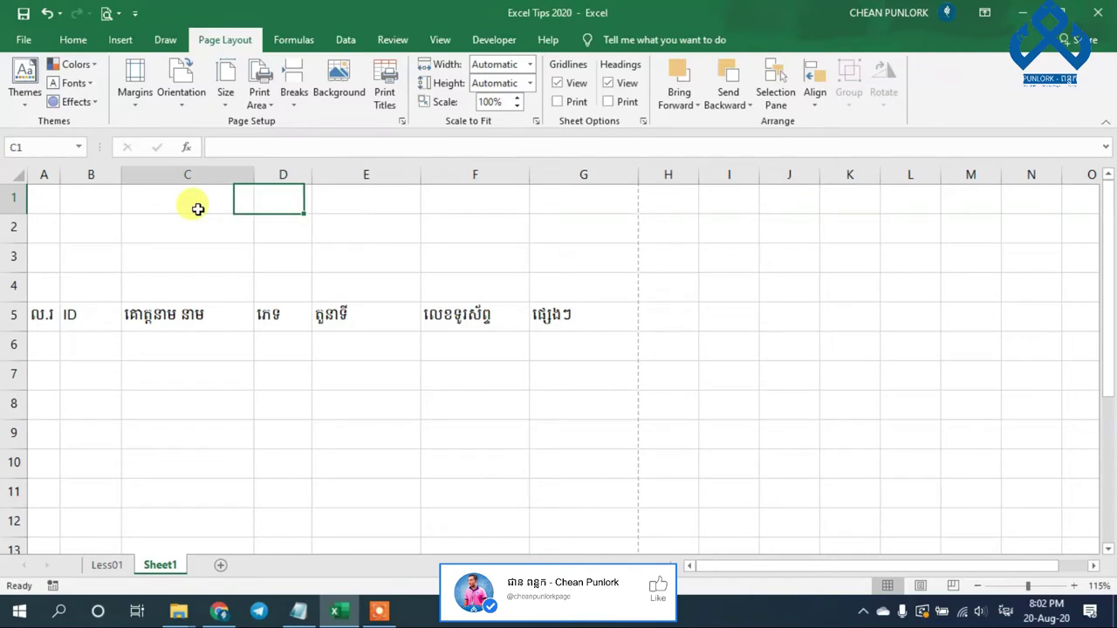
left_click(335, 206)
left_click(280, 200)
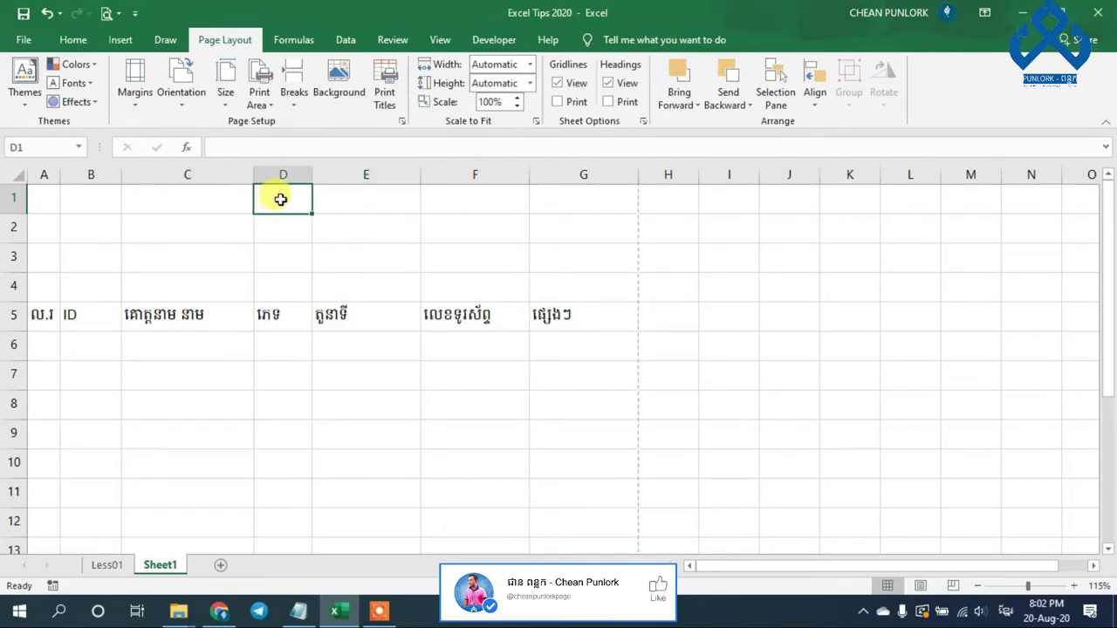
type("ៗ")
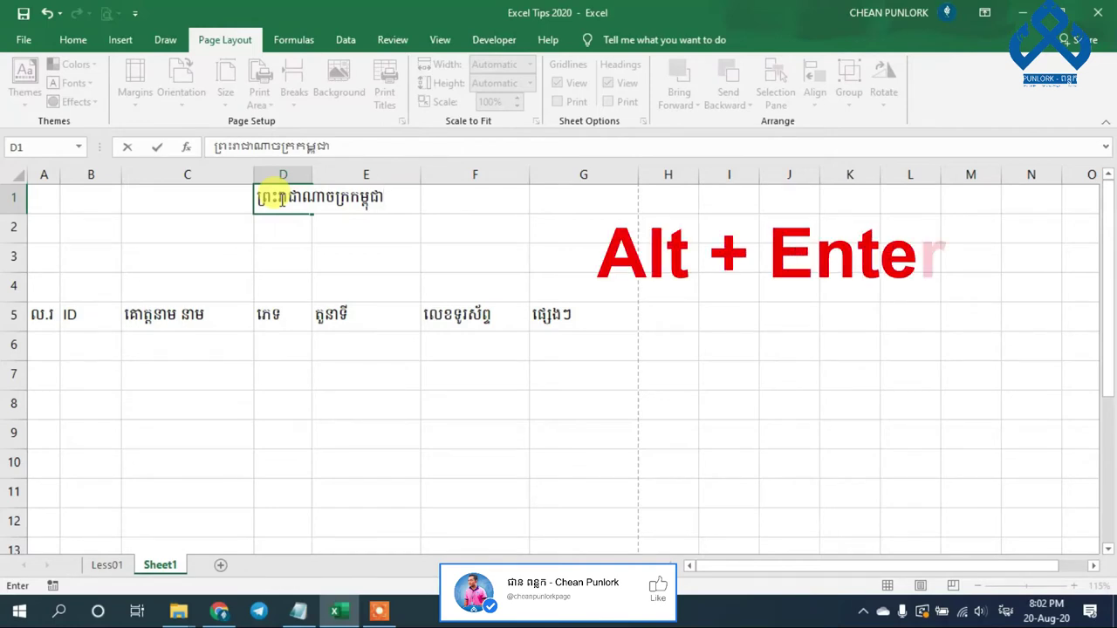
key("alt+Return")
type("ជាតិ សាសនា ពញរះ")
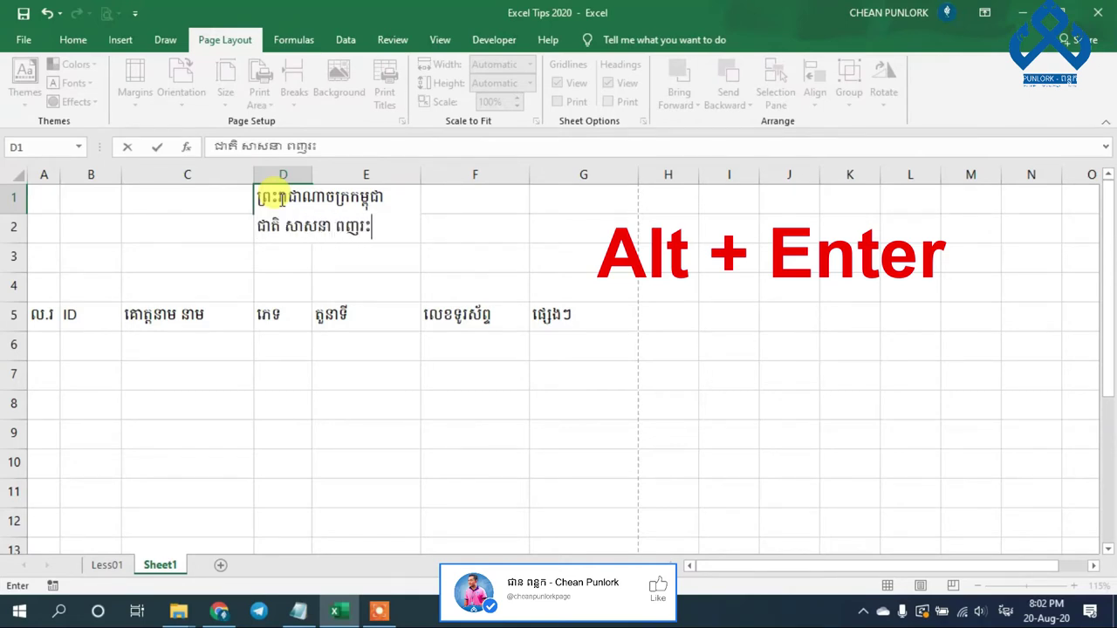
key("BackSpace")
key("BackSpace")
key("BackSpace")
type("ា ព្រះមហាក្សត្រ")
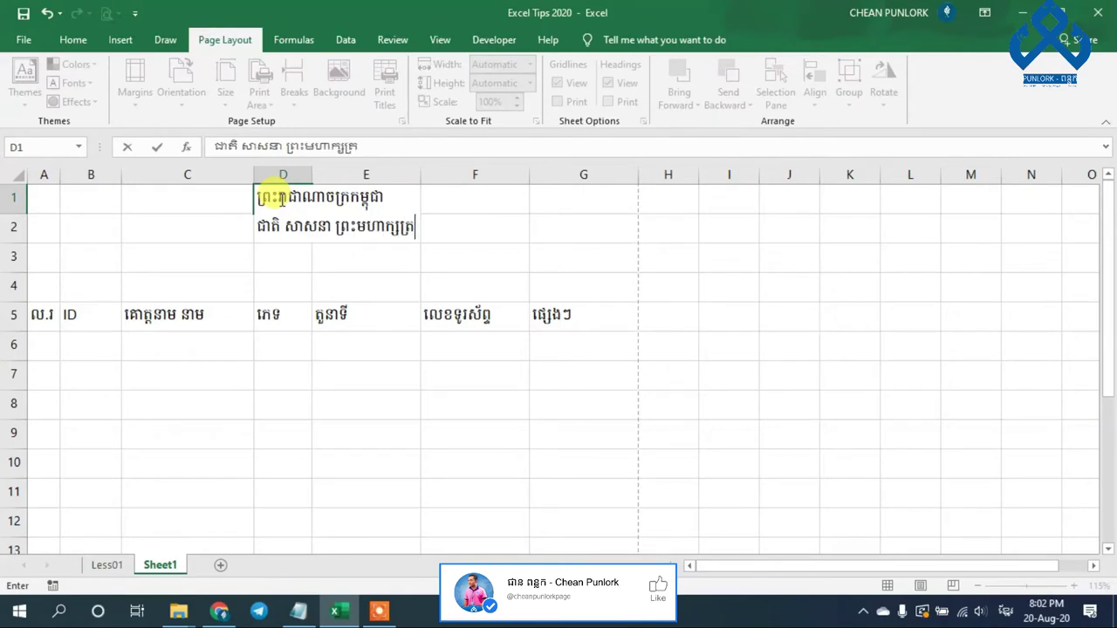
key("Return")
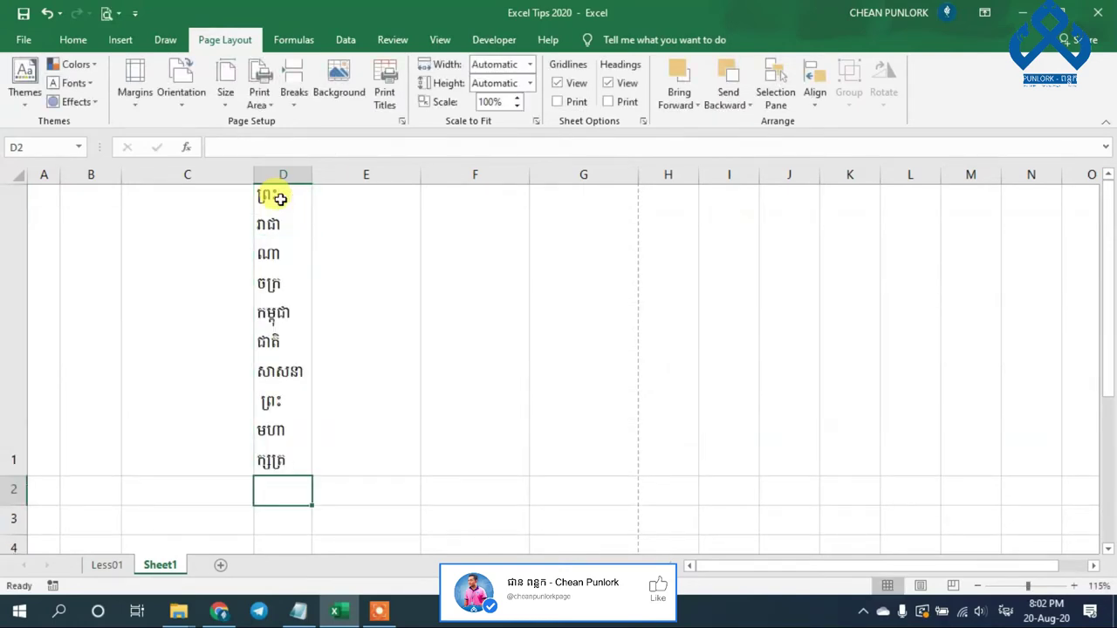
Step: Merge and centre the motto heading across A1:G1
left_click(328, 300)
scroll(437, 297, "down", 1)
scroll(327, 256, "up", 1)
scroll(326, 257, "down", 1)
left_click(544, 229)
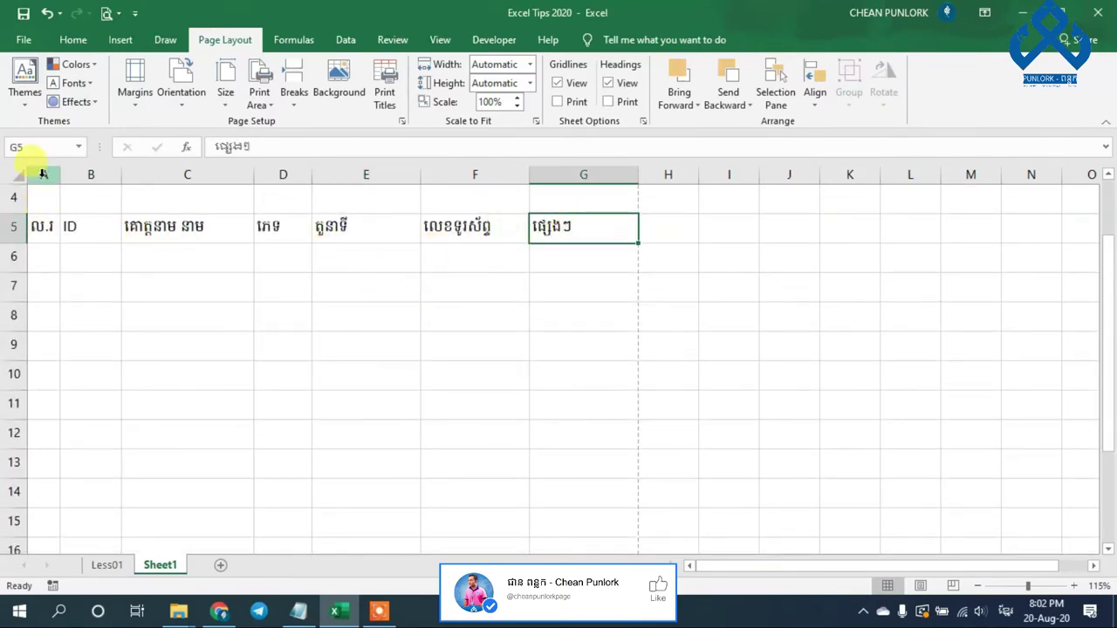
left_click(569, 176)
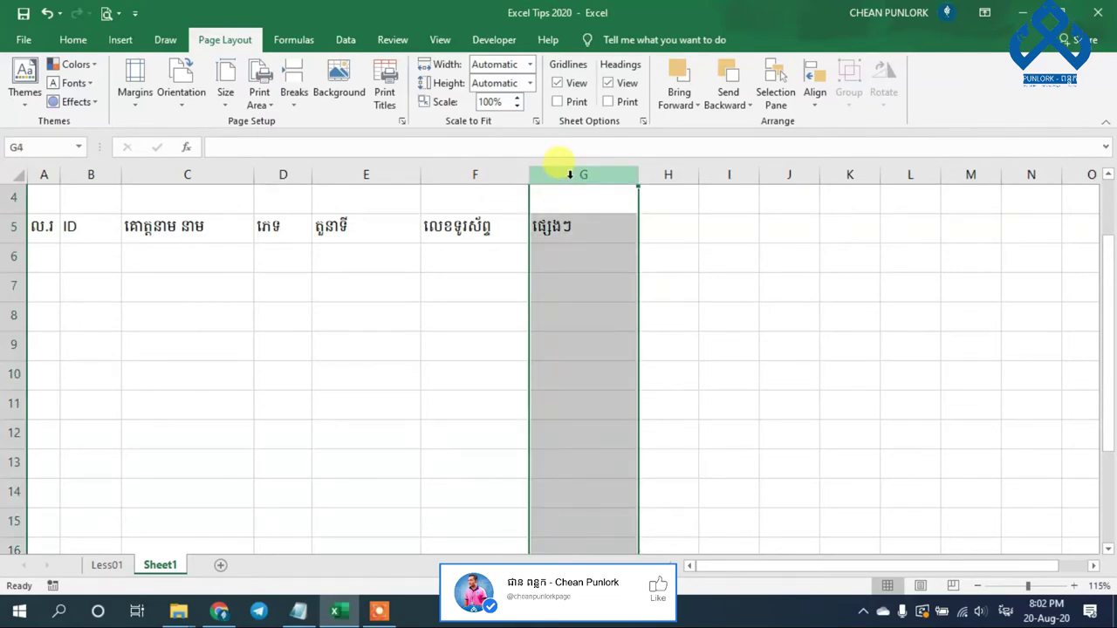
scroll(573, 242, "up", 3)
scroll(322, 247, "up", 1)
left_click(39, 265)
left_click_drag(39, 265, 533, 221)
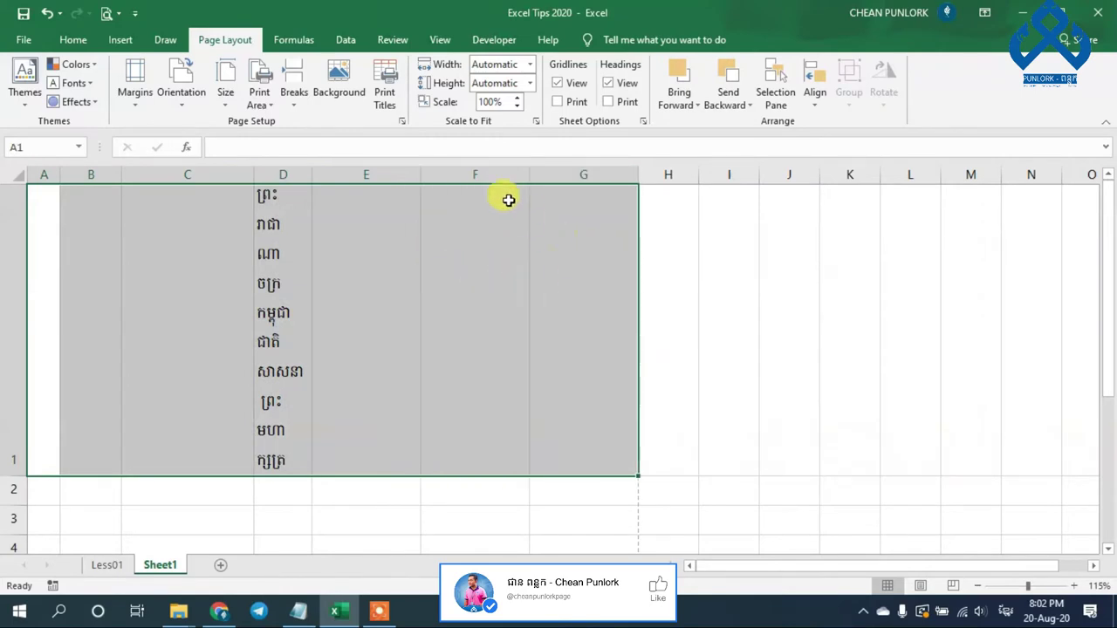
left_click(73, 42)
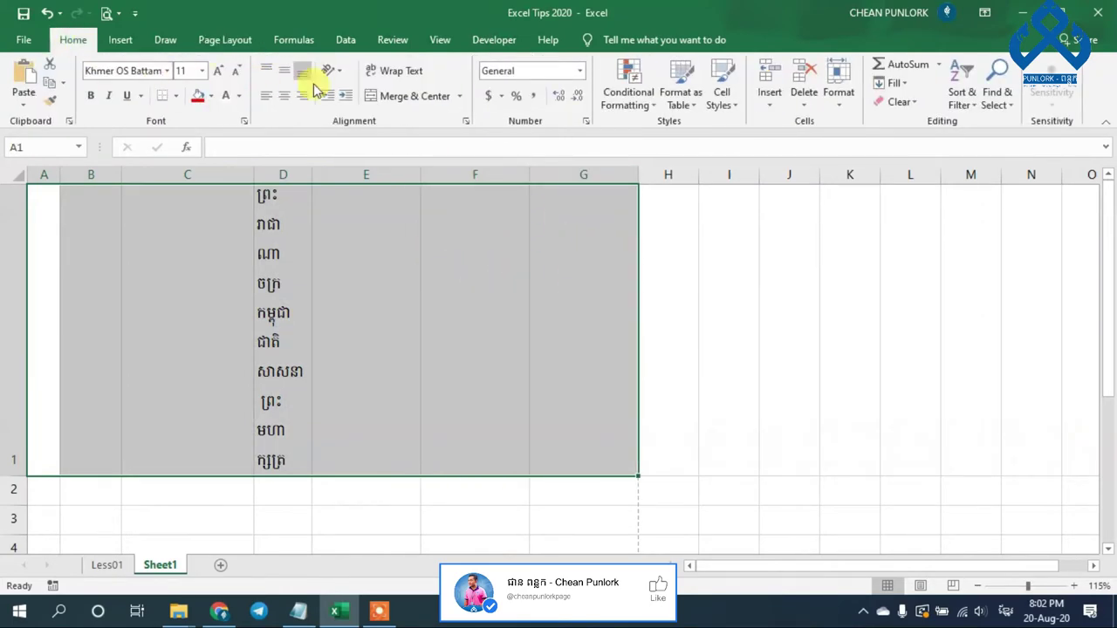
left_click(386, 96)
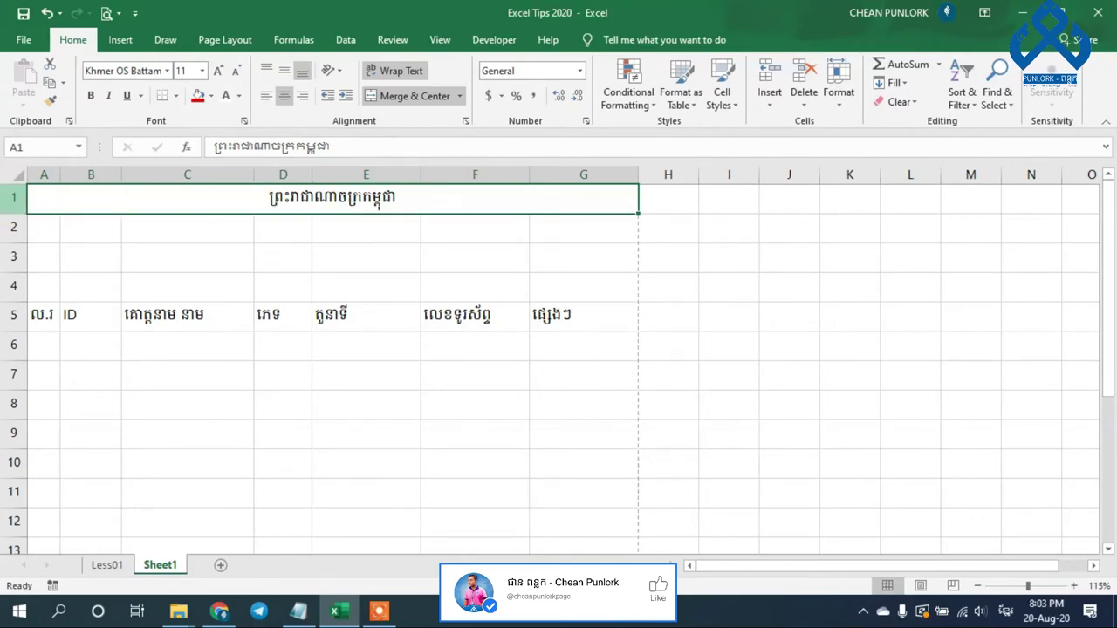
Step: Make row 1 taller, middle-align the heading, and set it in Khmer OS Muol Light
left_click_drag(14, 216, 14, 236)
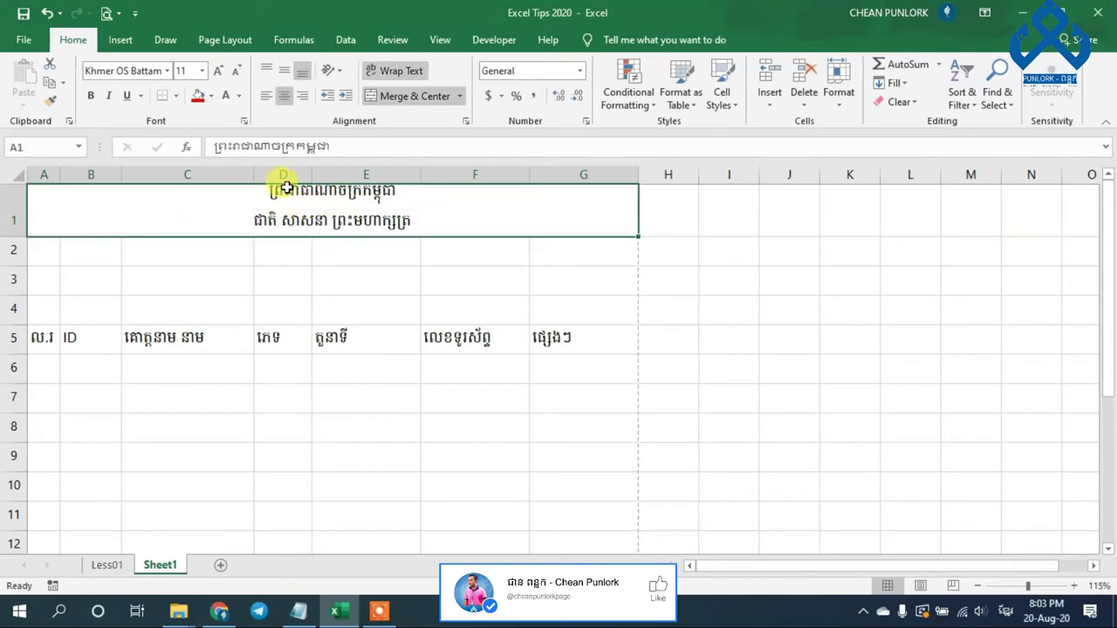
left_click(281, 74)
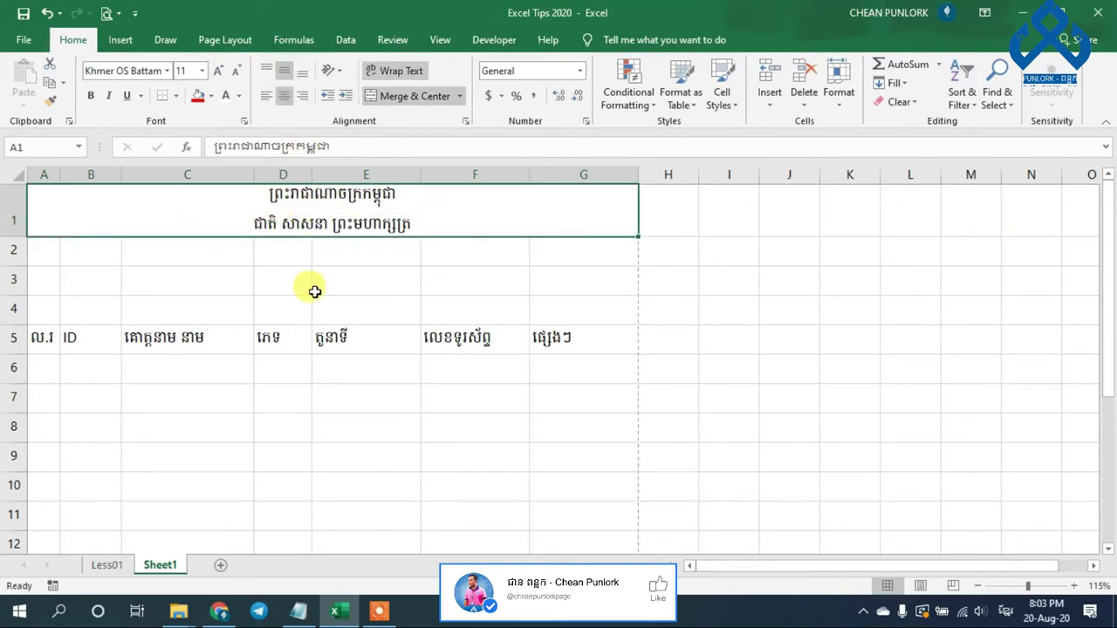
left_click(140, 71)
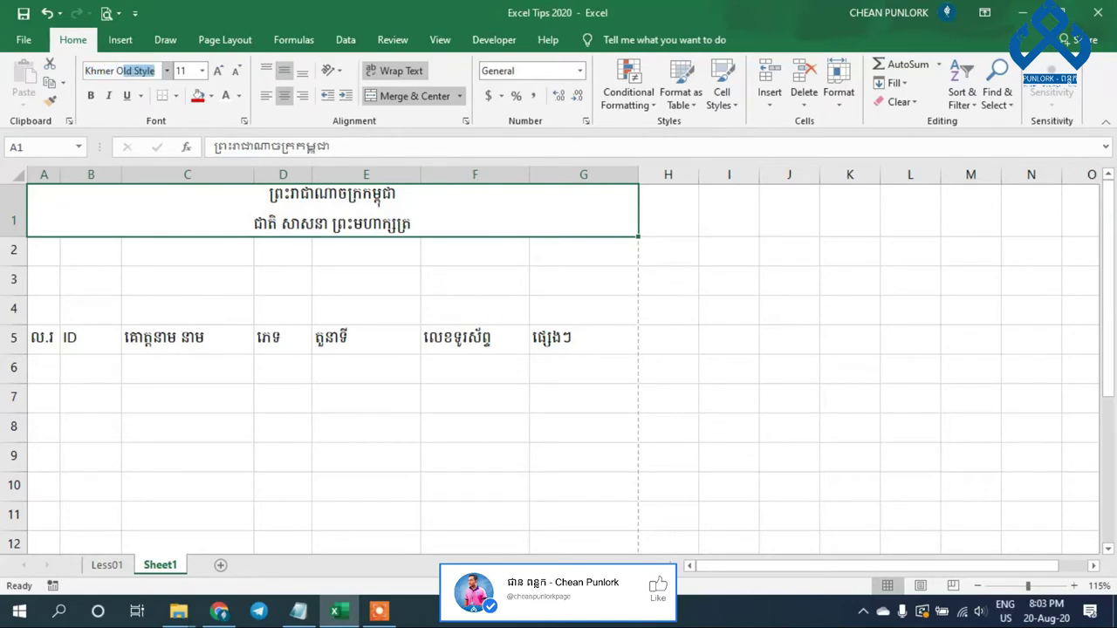
type("S Muol Li")
key("Return")
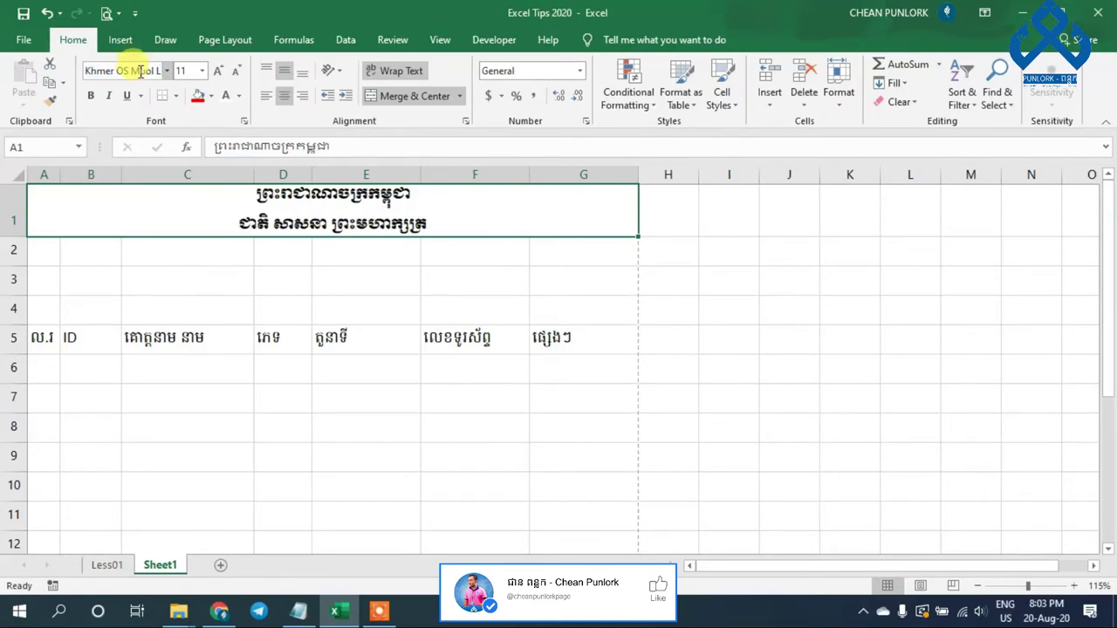
left_click(324, 274)
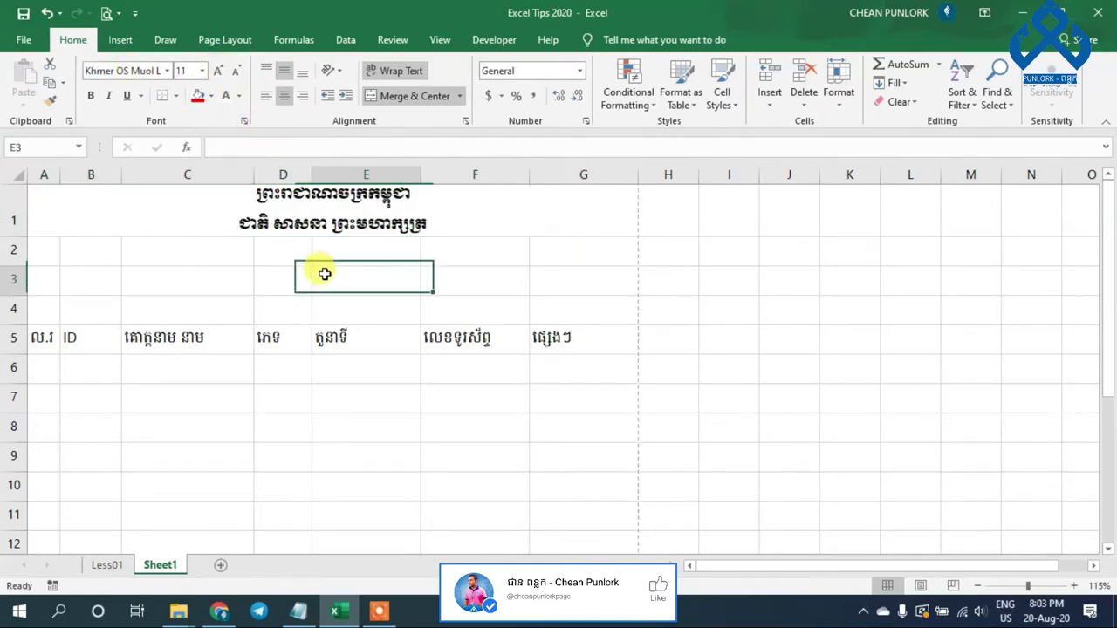
Step: Merge and centre A2:G2 and set its font to Tacteing
left_click(319, 254)
left_click(260, 253)
mouse_move(624, 254)
left_mouse_down()
mouse_move(55, 242)
mouse_move(606, 269)
mouse_move(594, 256)
left_mouse_up()
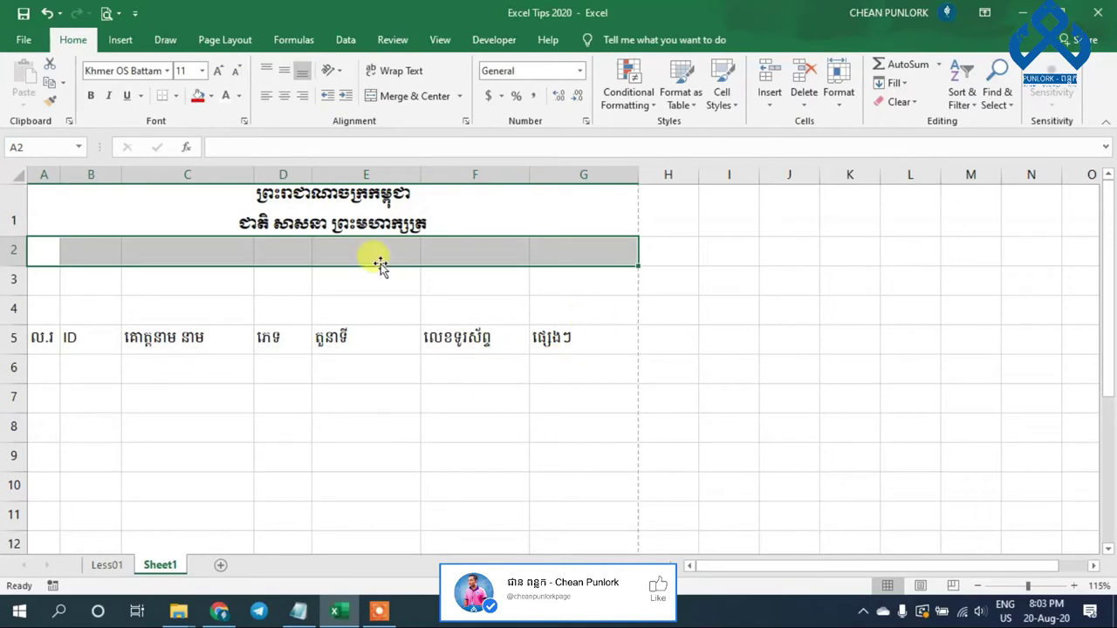
left_click(375, 95)
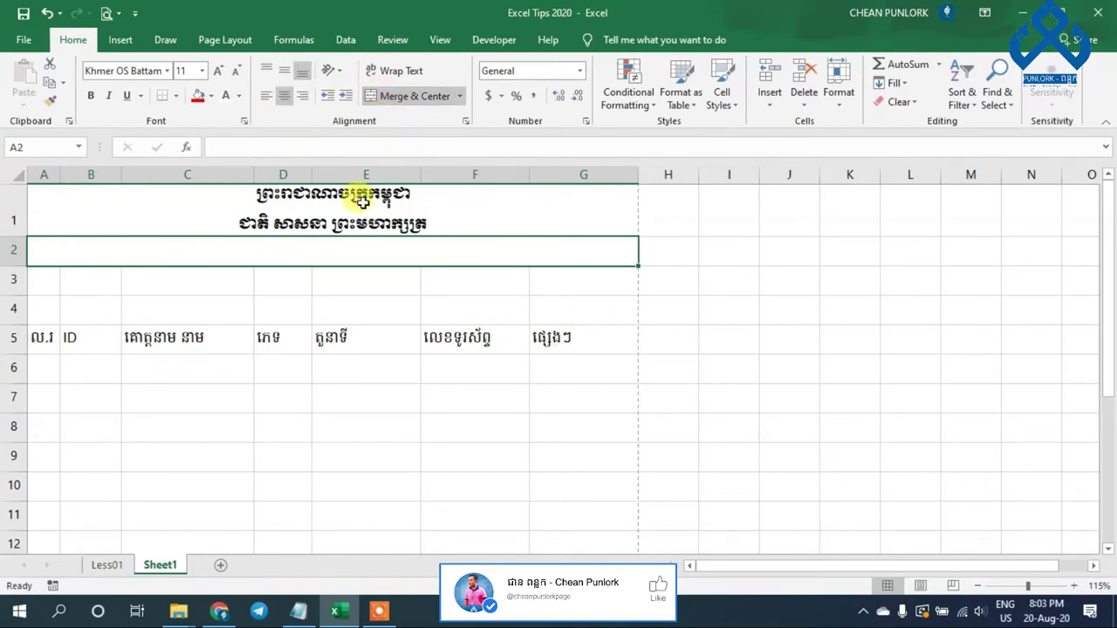
left_click(137, 70)
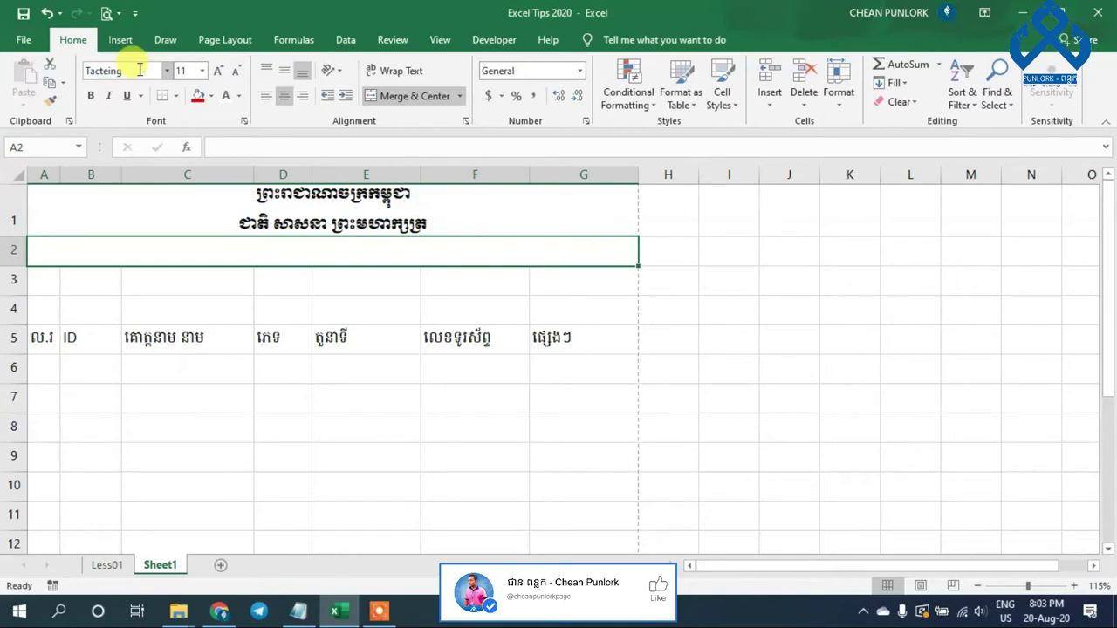
key("Return")
Step: Type 3 as the ornament, enlarge it to size 28, and shrink row 2 to fit
type("3")
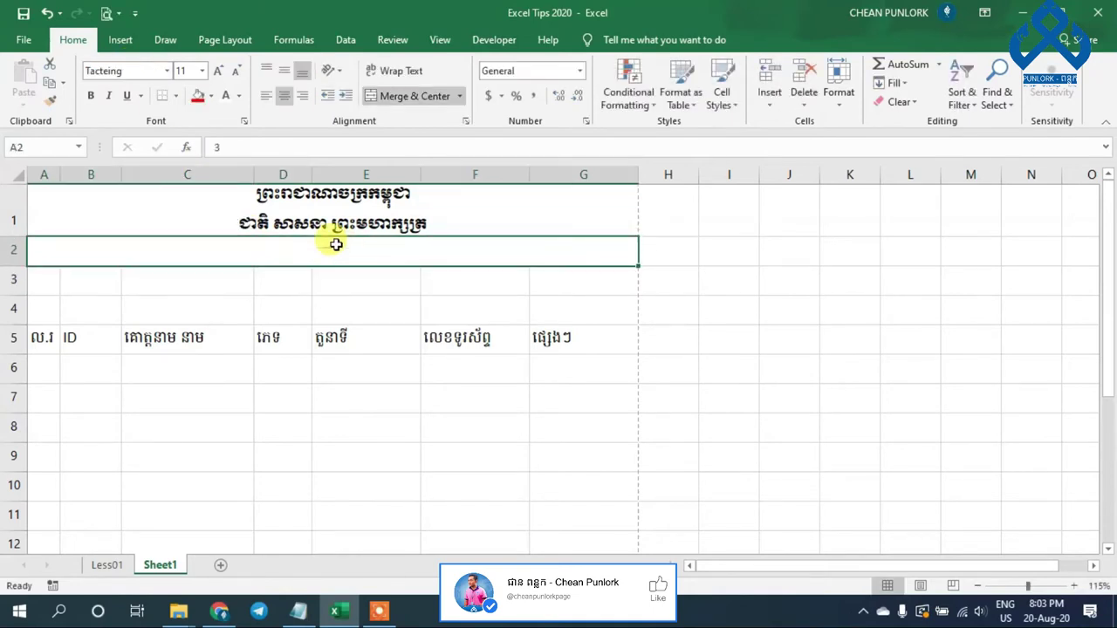
left_click(219, 71)
left_click(218, 72)
left_click(218, 71)
left_click(218, 72)
left_click(218, 71)
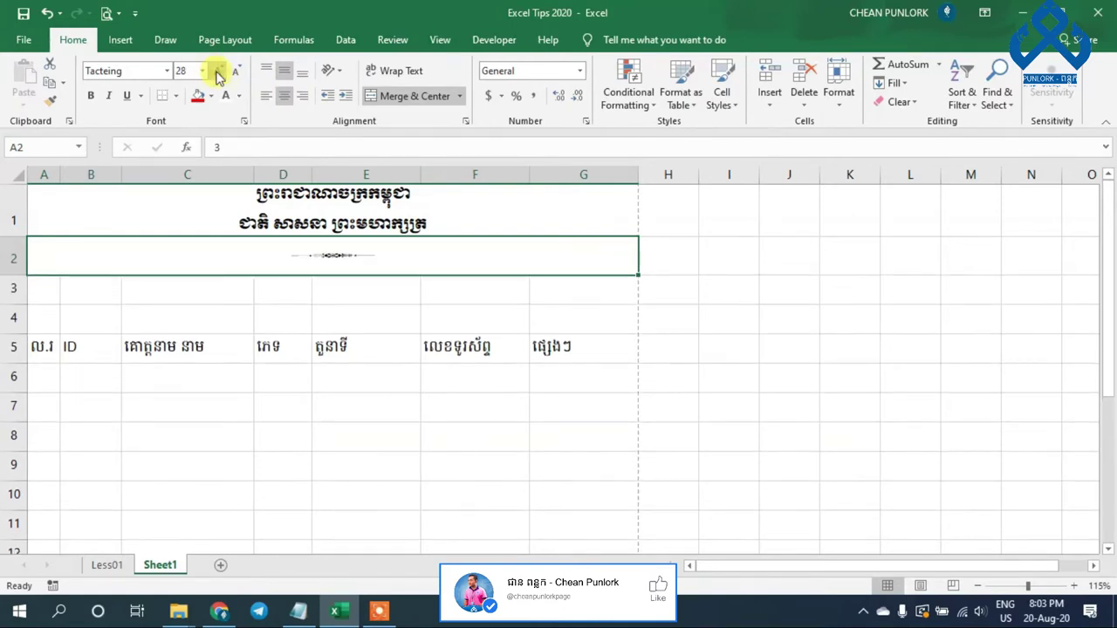
left_click_drag(18, 276, 19, 261)
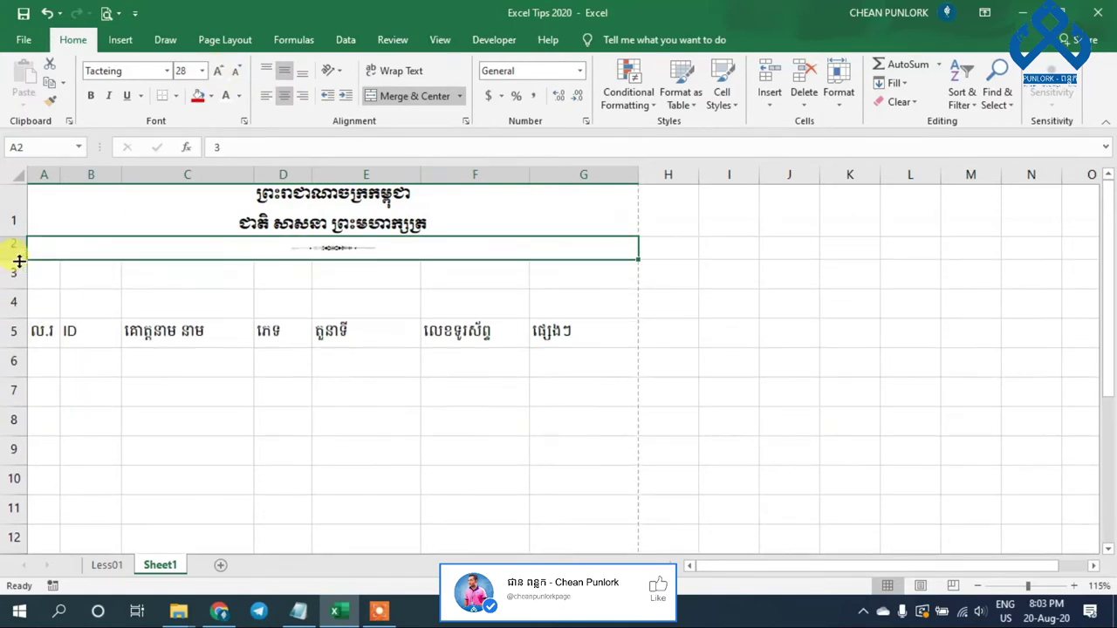
left_click(324, 275)
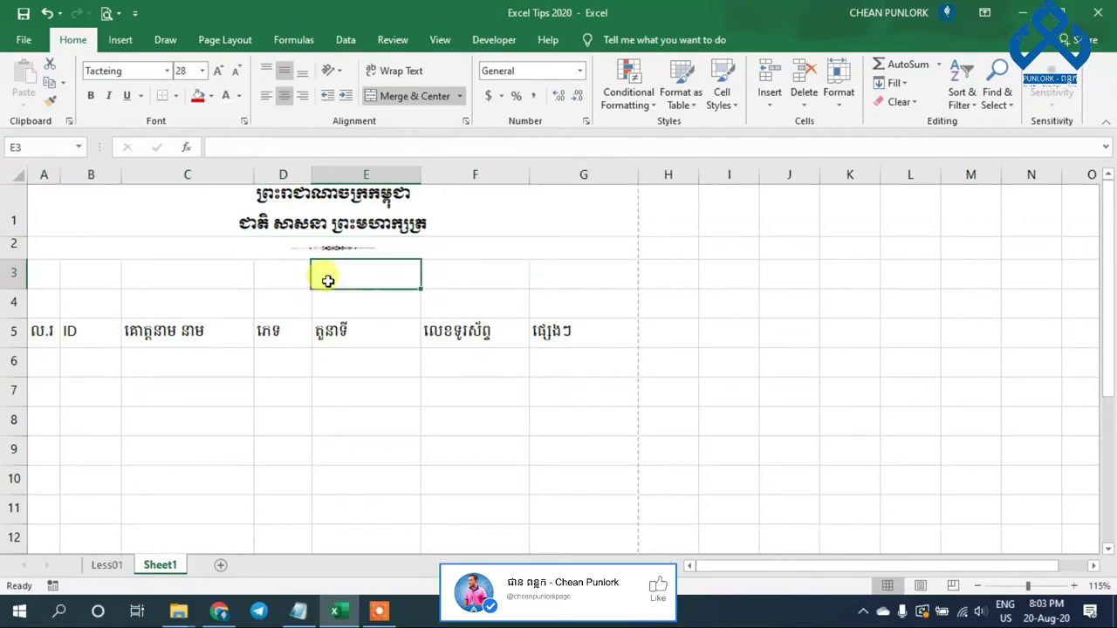
mouse_move(49, 277)
left_mouse_down()
mouse_move(532, 274)
mouse_move(43, 274)
left_mouse_up()
left_click(499, 302)
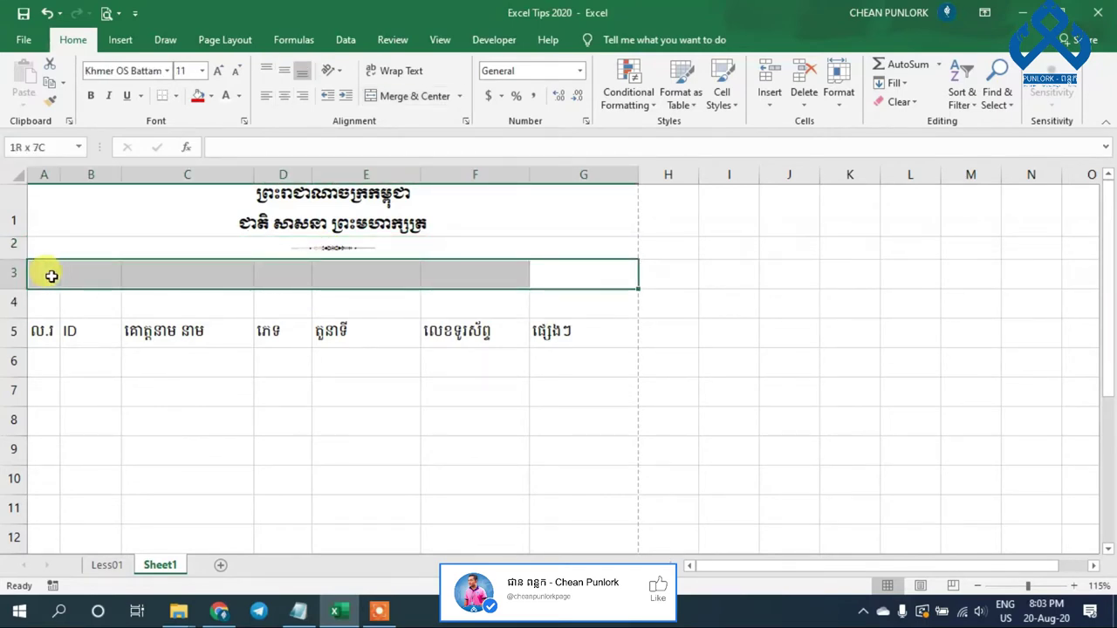
Step: Merge A3:G3 in Khmer OS Muol Light and enter the title បញ្ជីវត្តមាន ប្រជុំប្រចាំខែ សីហា
left_click(394, 96)
left_click(143, 74)
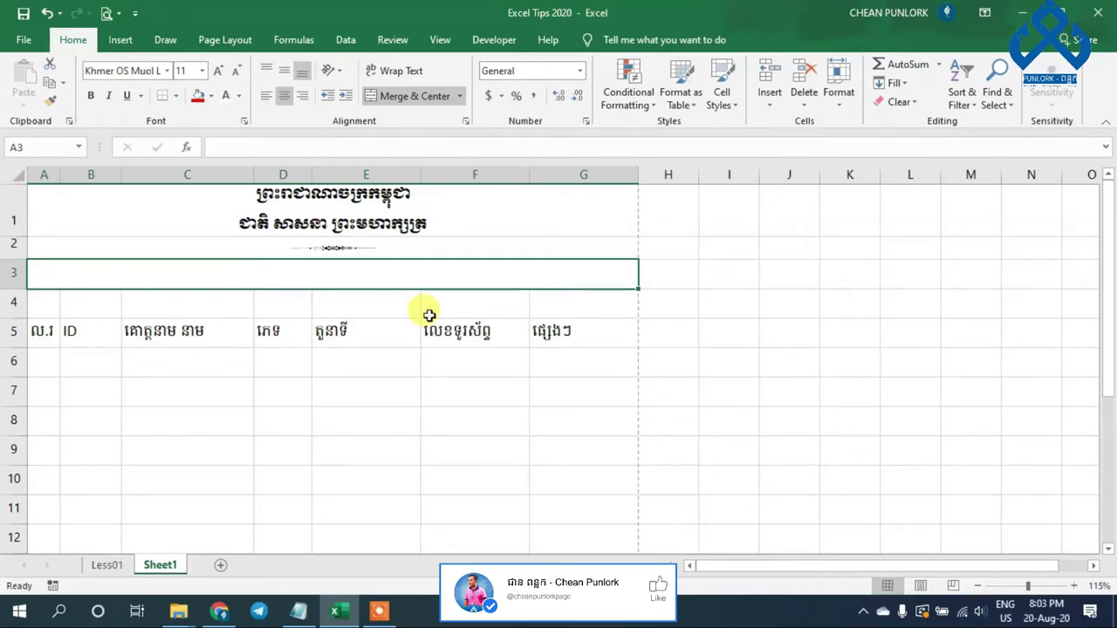
type("បញ្ជ")
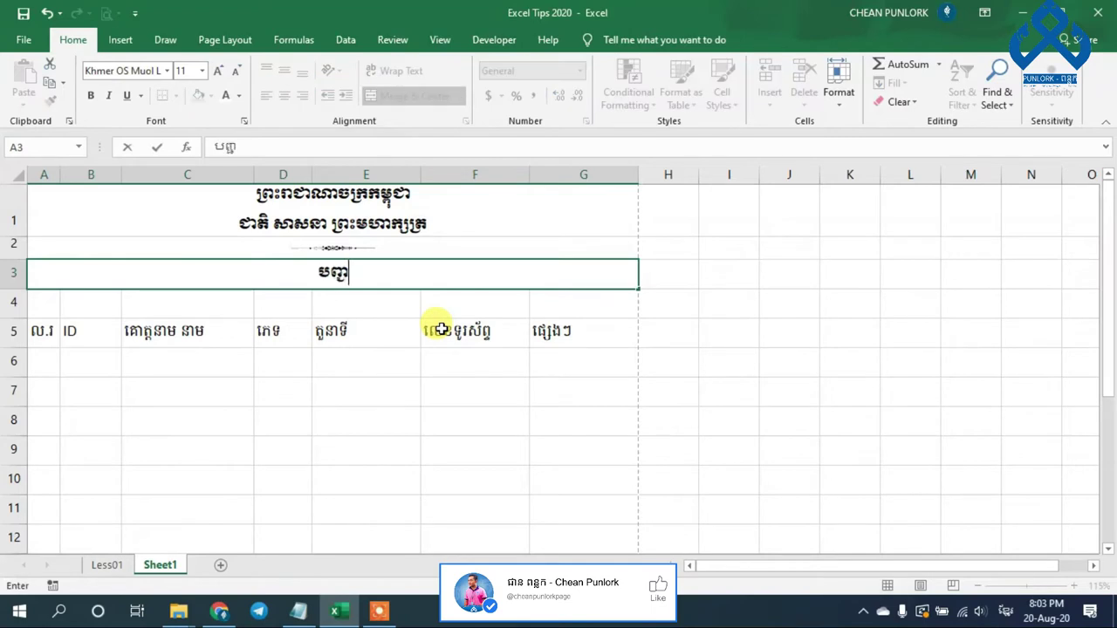
type("ថុមាន")
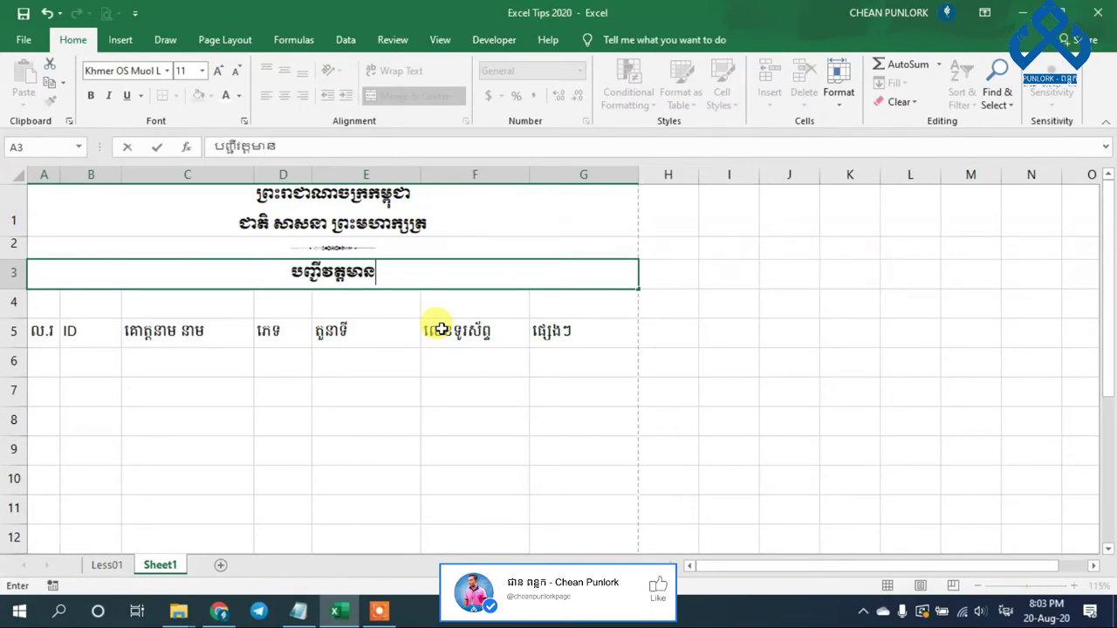
type("ប្រជុំប្រចាំខែ")
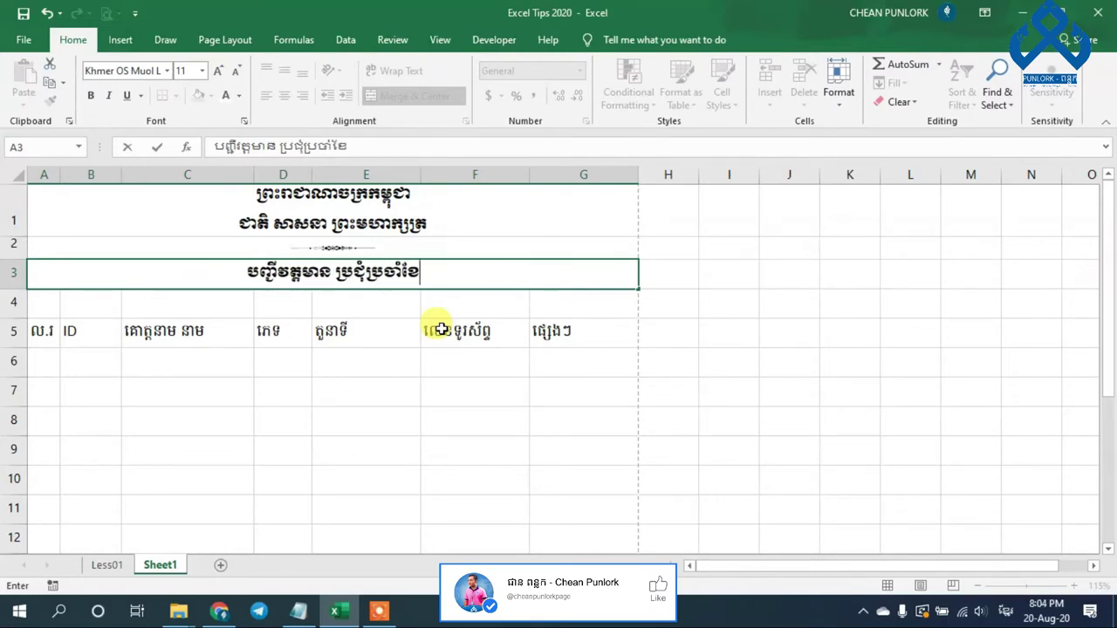
type("សីហា")
left_click(493, 415)
left_click(453, 272)
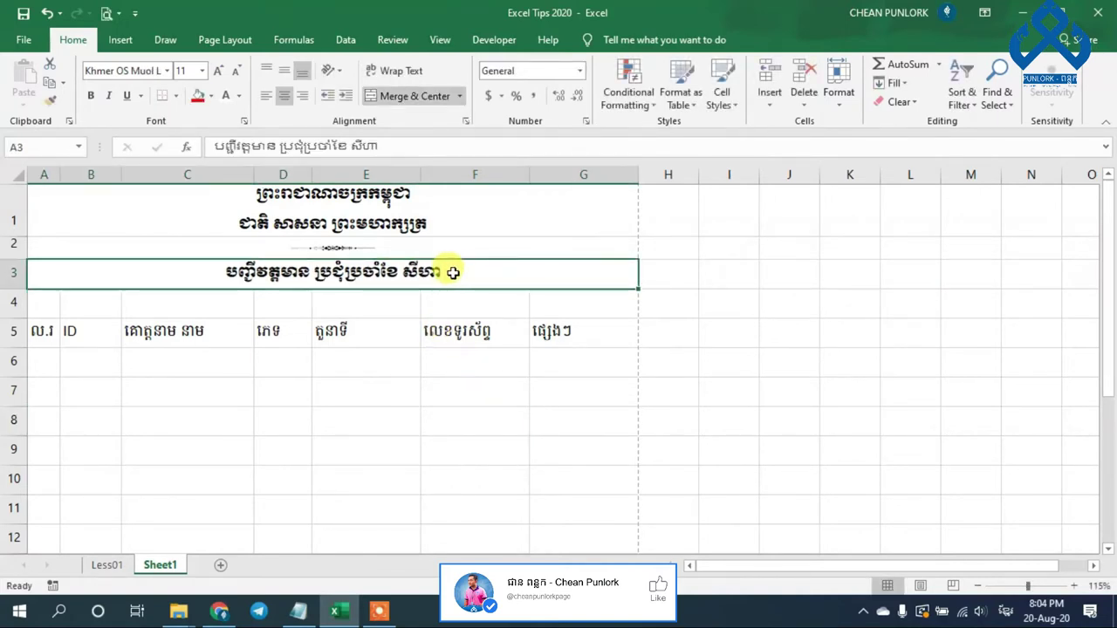
left_click(417, 297)
left_click(424, 271)
left_click(417, 298)
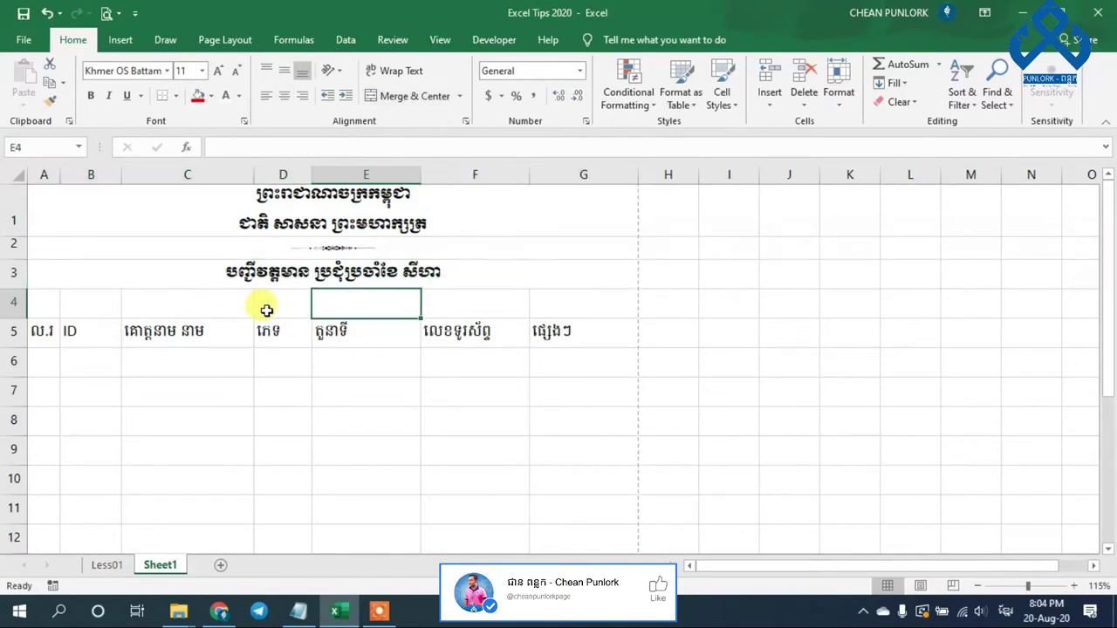
Step: Delete the blank row 4 between the title and the column headings
left_click(233, 304)
left_click(40, 301)
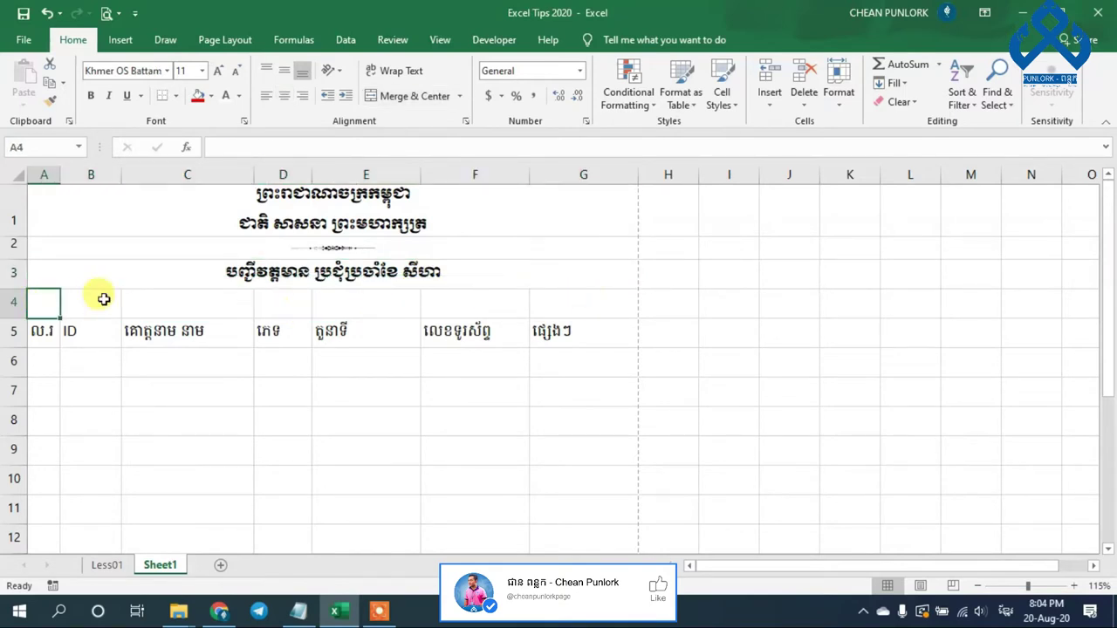
left_click(13, 301)
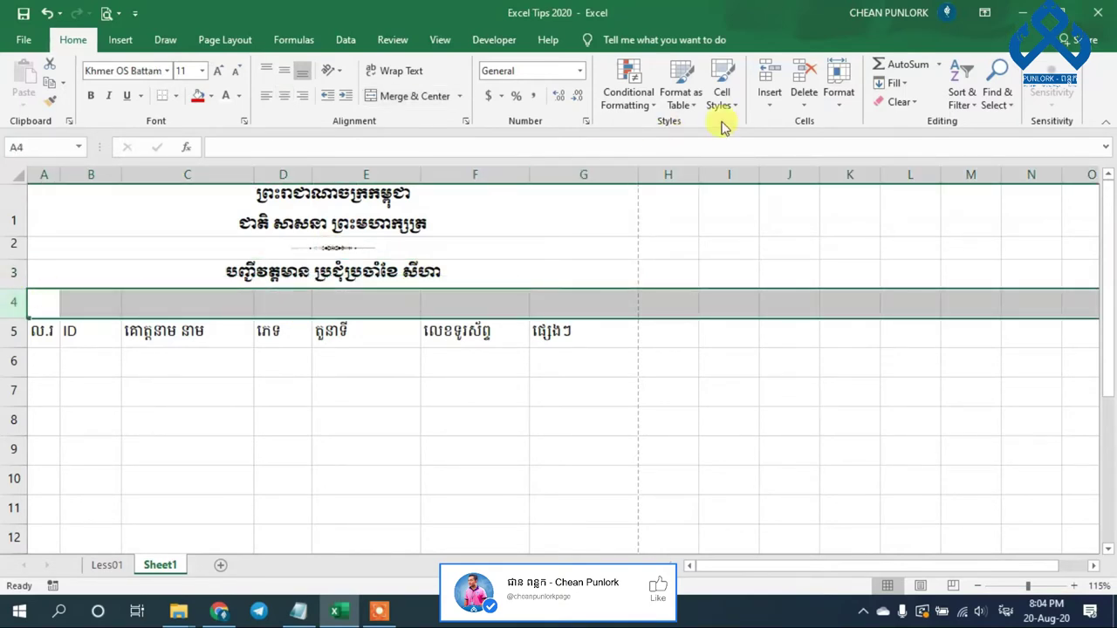
left_click(804, 79)
left_click(552, 270)
Step: Make title row 3 and heading row 4 slightly taller, then select A4:G4
left_click(323, 302)
left_click(253, 278)
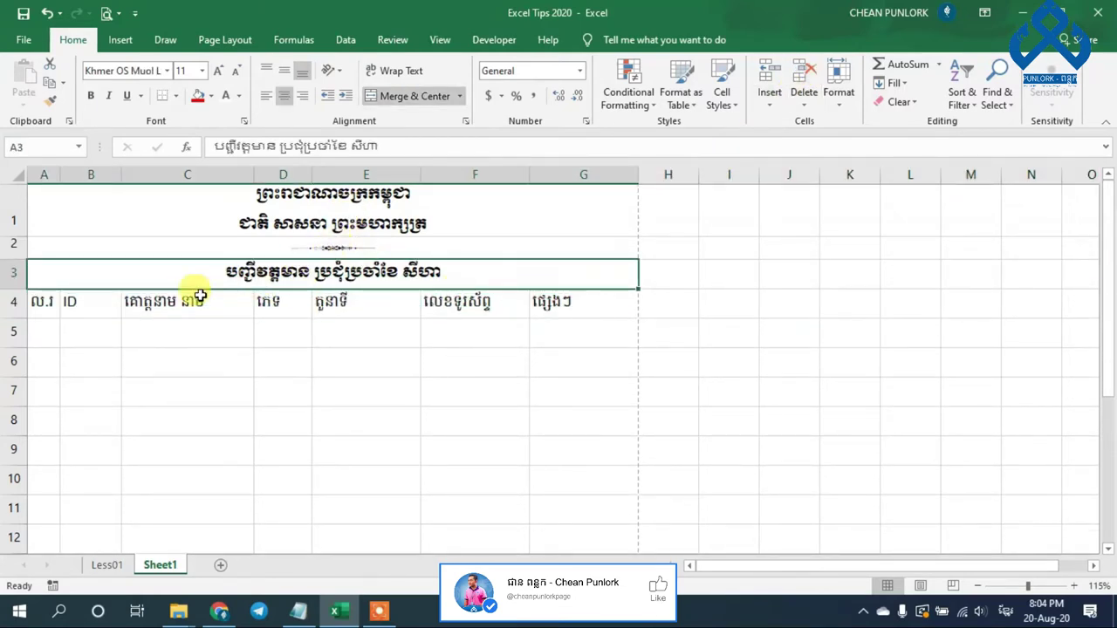
left_click_drag(13, 288, 20, 305)
left_click(293, 347)
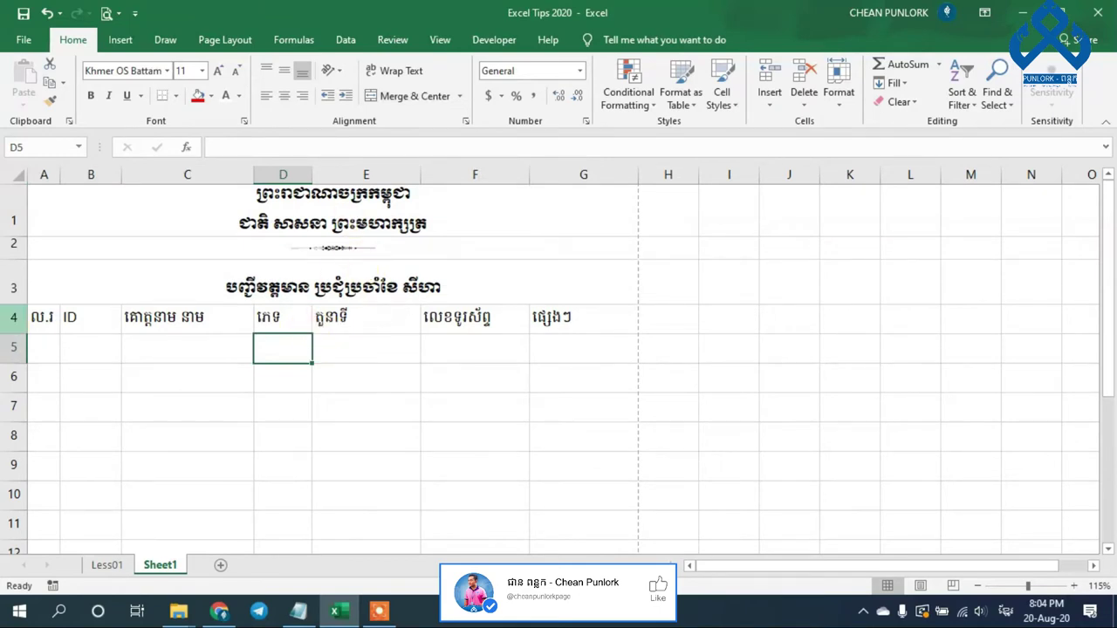
left_click_drag(10, 333, 10, 338)
left_click(278, 379)
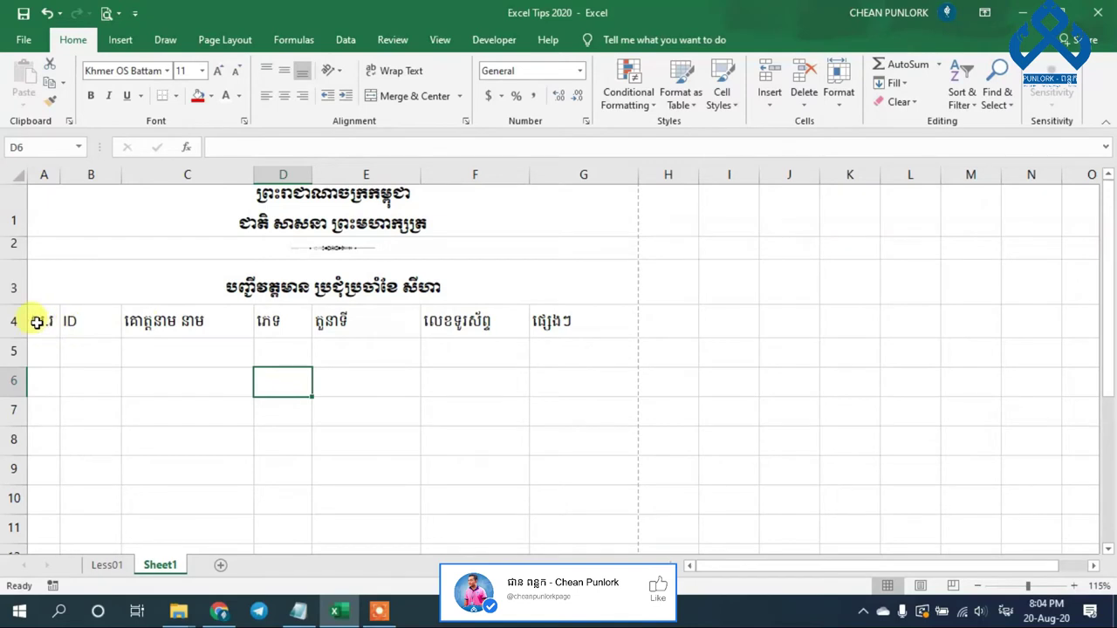
left_click_drag(37, 322, 521, 324)
left_click_drag(563, 322, 566, 323)
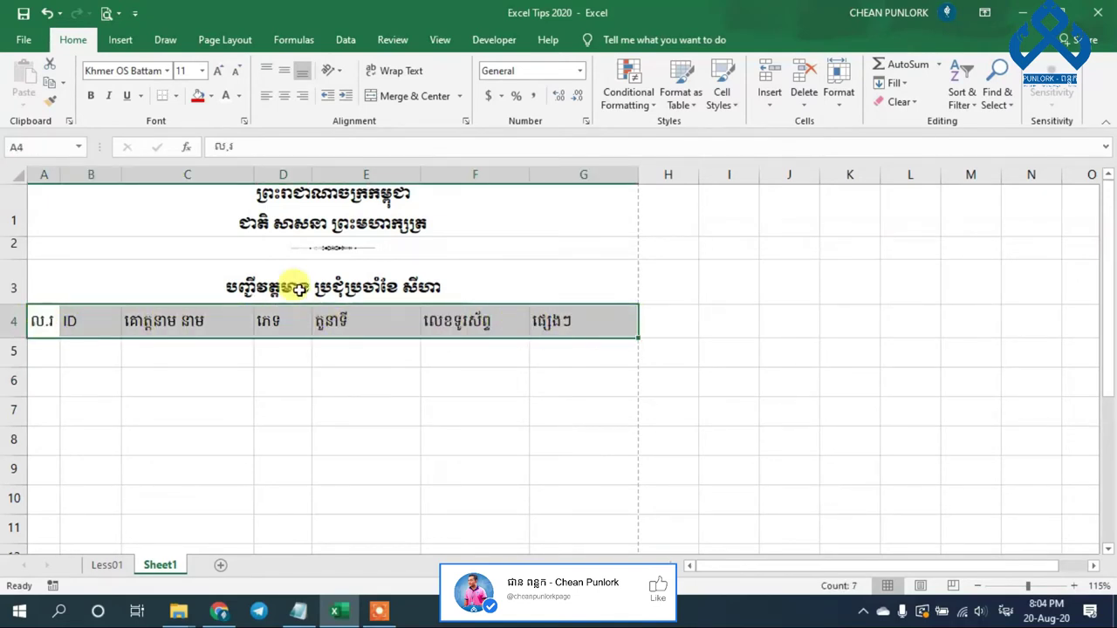
Step: Centre the A4:G4 headings, fill them blue, and make their text white
left_click(284, 96)
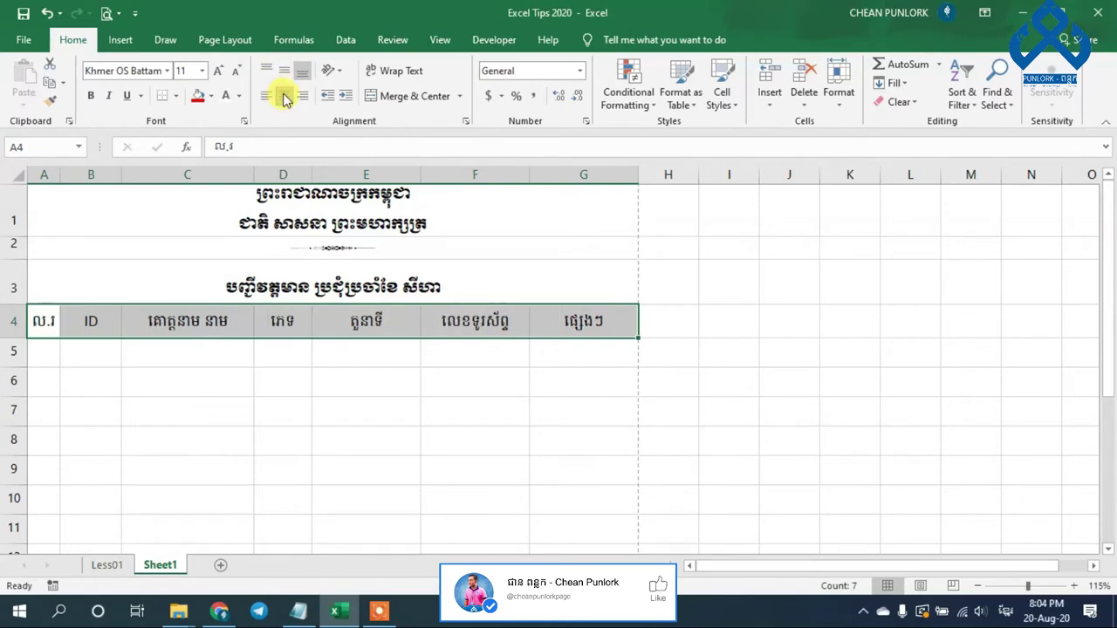
left_click(211, 97)
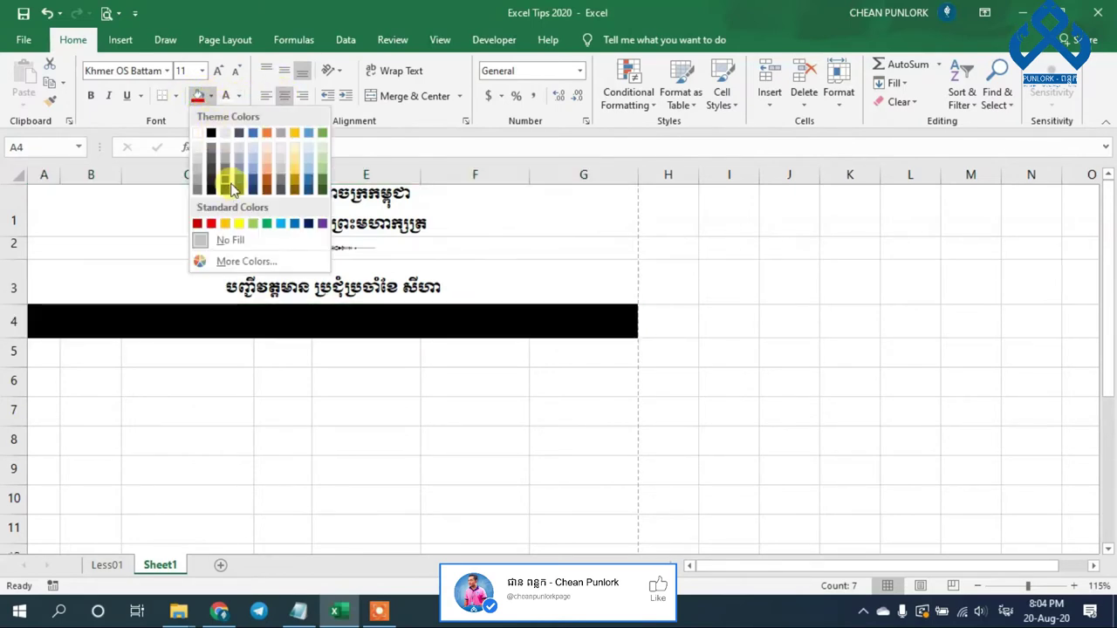
left_click(295, 224)
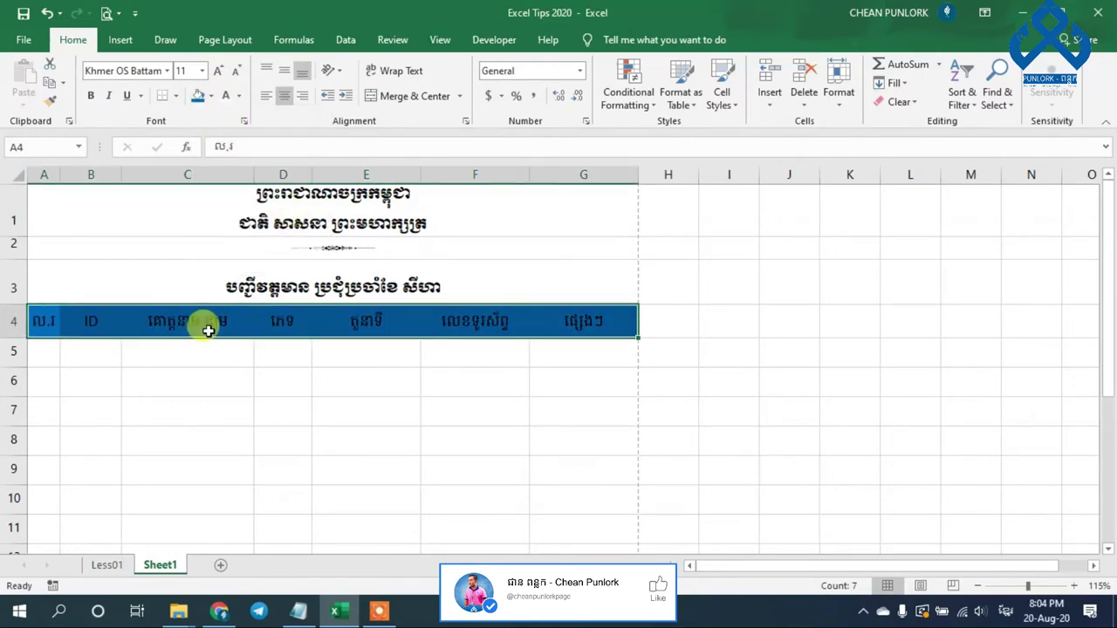
left_click(238, 96)
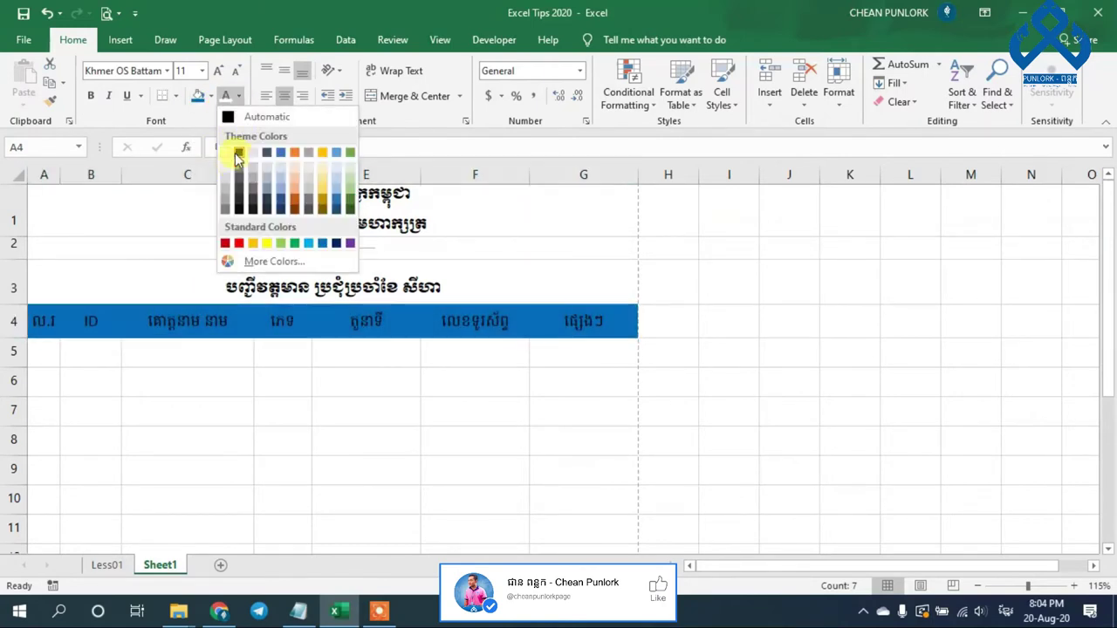
left_click(224, 152)
left_click(150, 77)
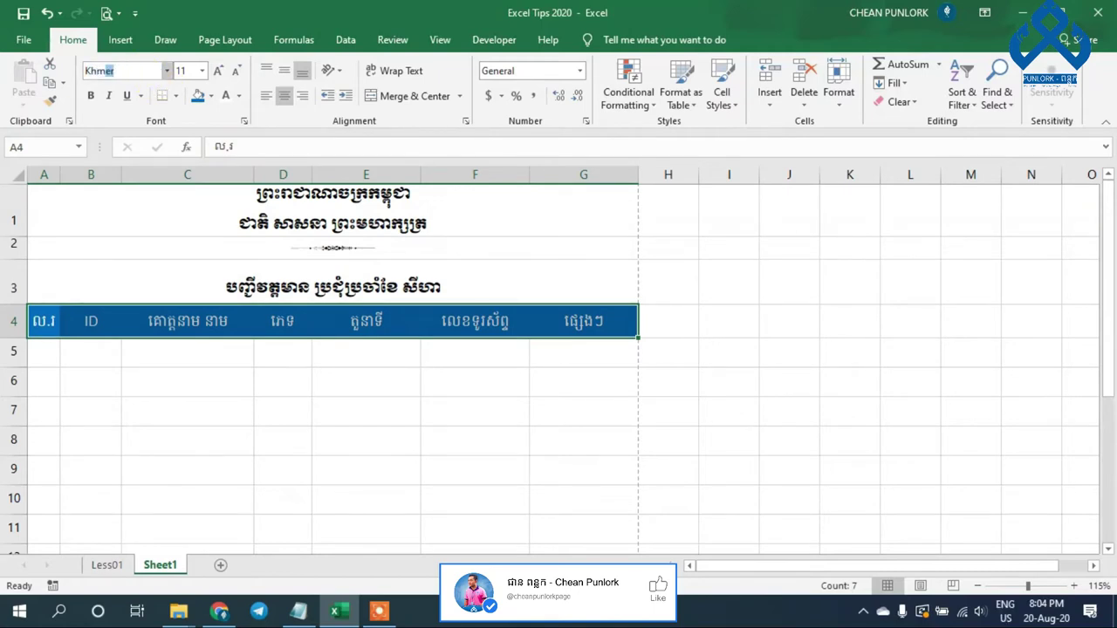
Step: Apply the Khmer OS Muol Light font to the heading row
type("er OS MuolLight")
key("Return")
left_click_drag(166, 372, 437, 372)
left_click(267, 416)
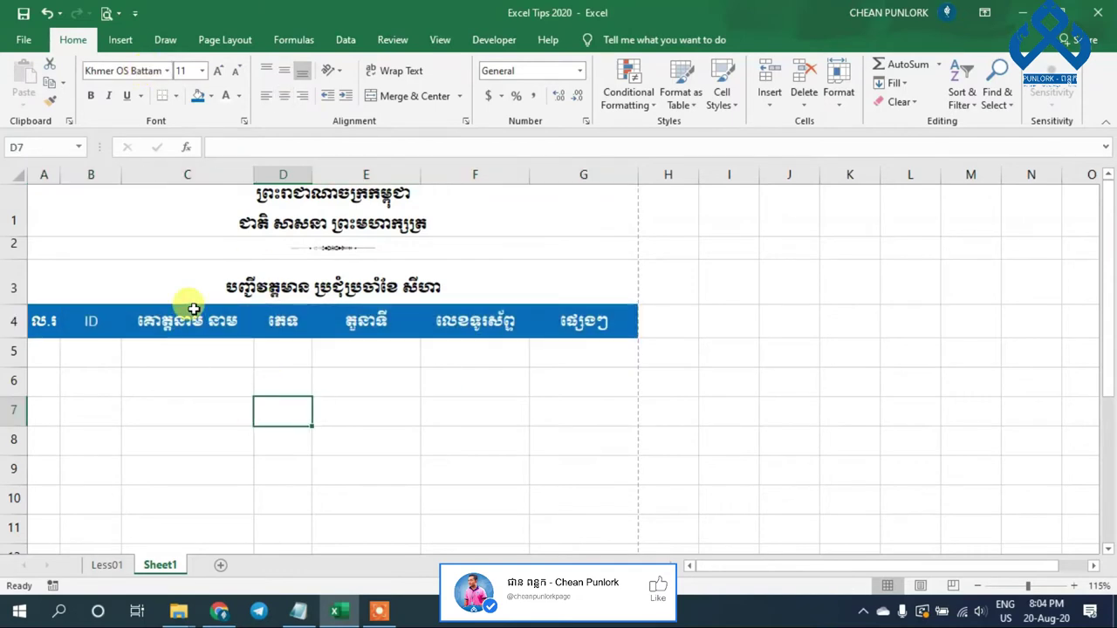
left_click(187, 307)
left_click(197, 349)
Step: Type test entries 'as' and 'sd' in B5:B6, then clear them
left_click(98, 350)
type("a")
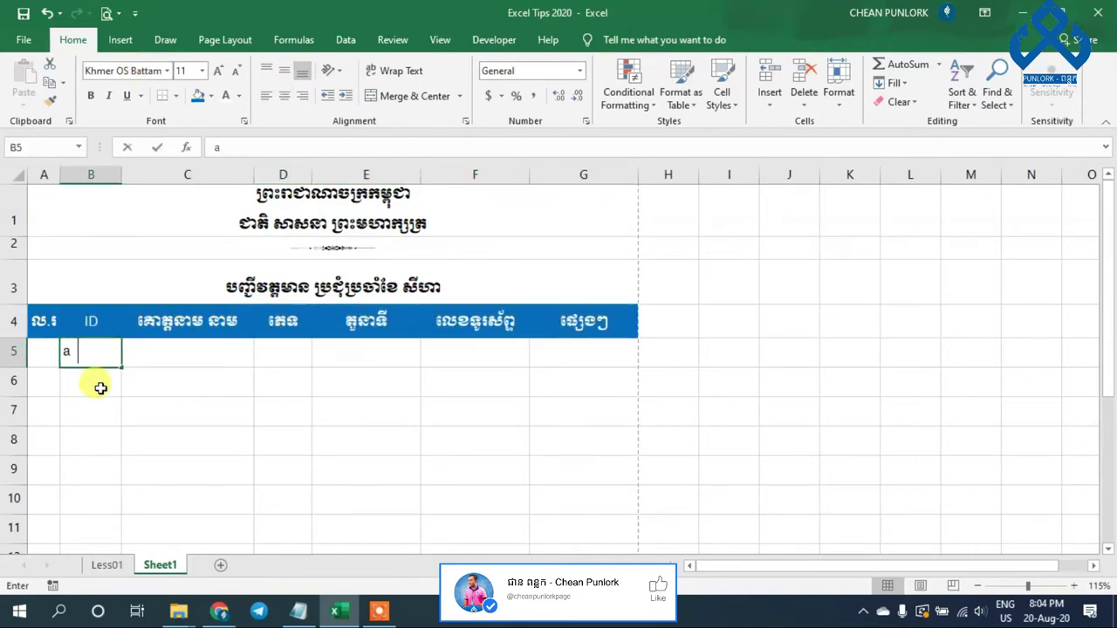
type("s")
key("Return")
type("sd")
key("Return")
left_click_drag(79, 352, 71, 401)
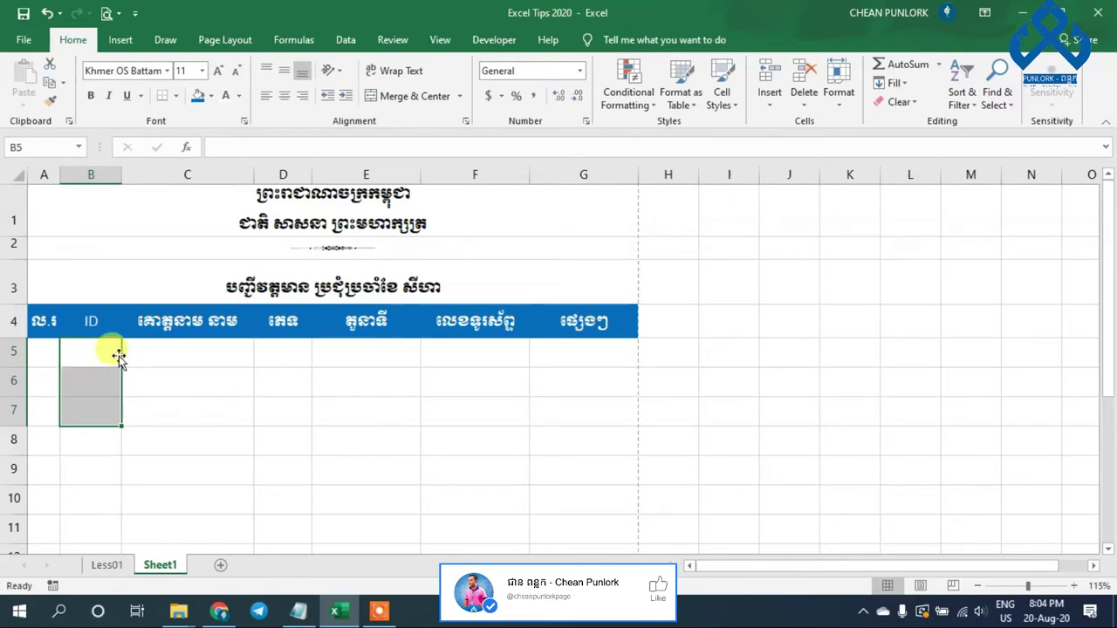
left_click(198, 324)
left_click(218, 401)
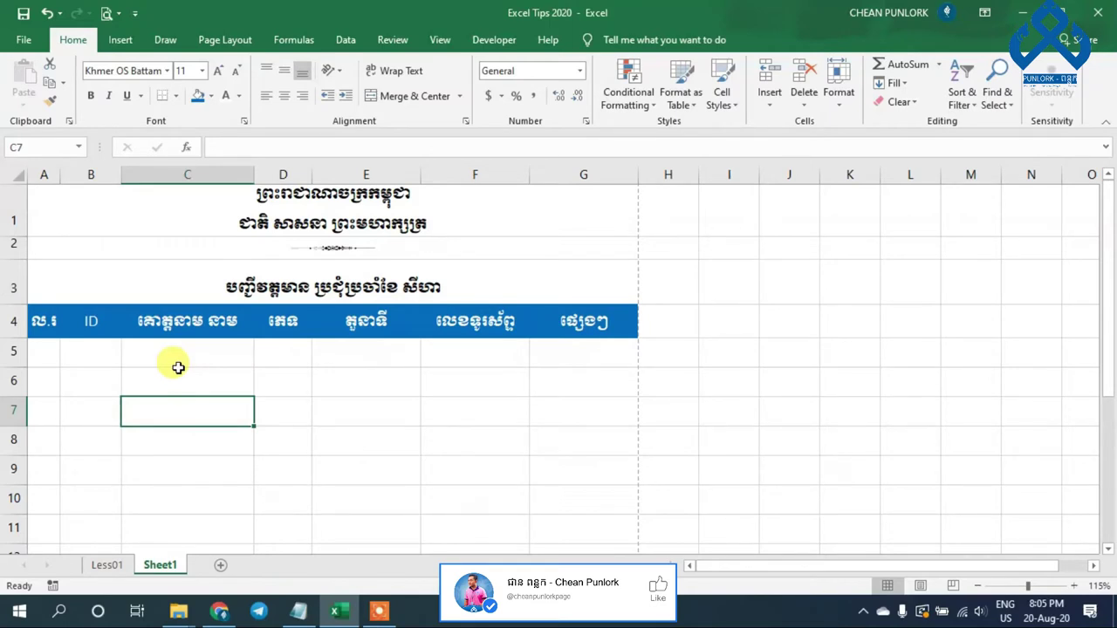
scroll(178, 367, "down", 1)
left_click_drag(105, 234, 107, 288)
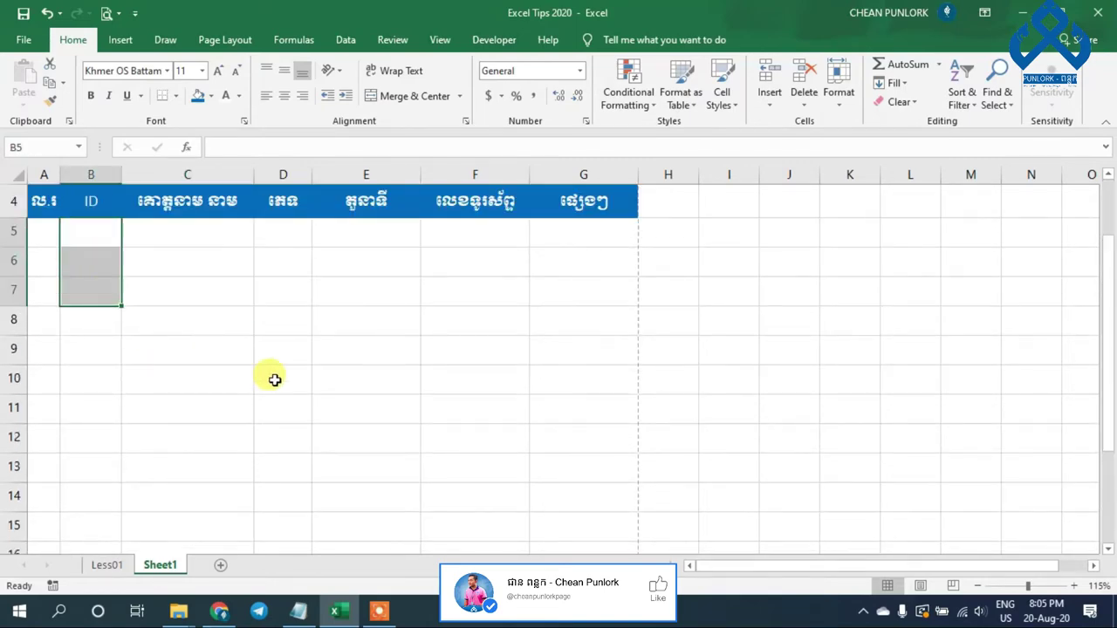
scroll(209, 370, "down", 4)
scroll(282, 373, "down", 2)
scroll(282, 374, "down", 2)
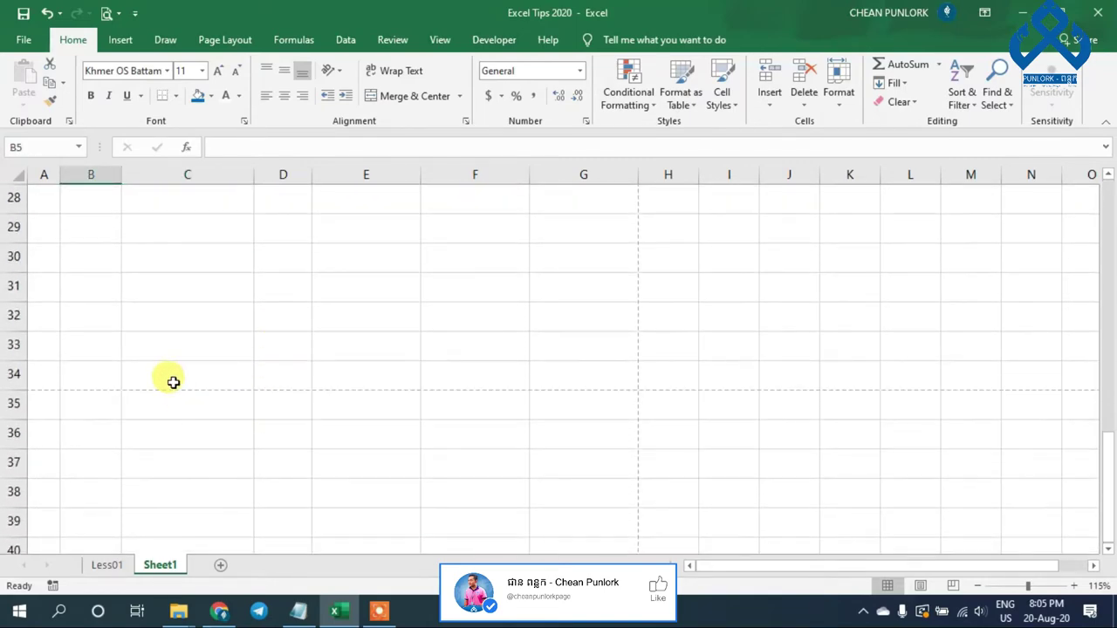
scroll(162, 380, "down", 4)
scroll(165, 379, "down", 4)
scroll(169, 381, "down", 3)
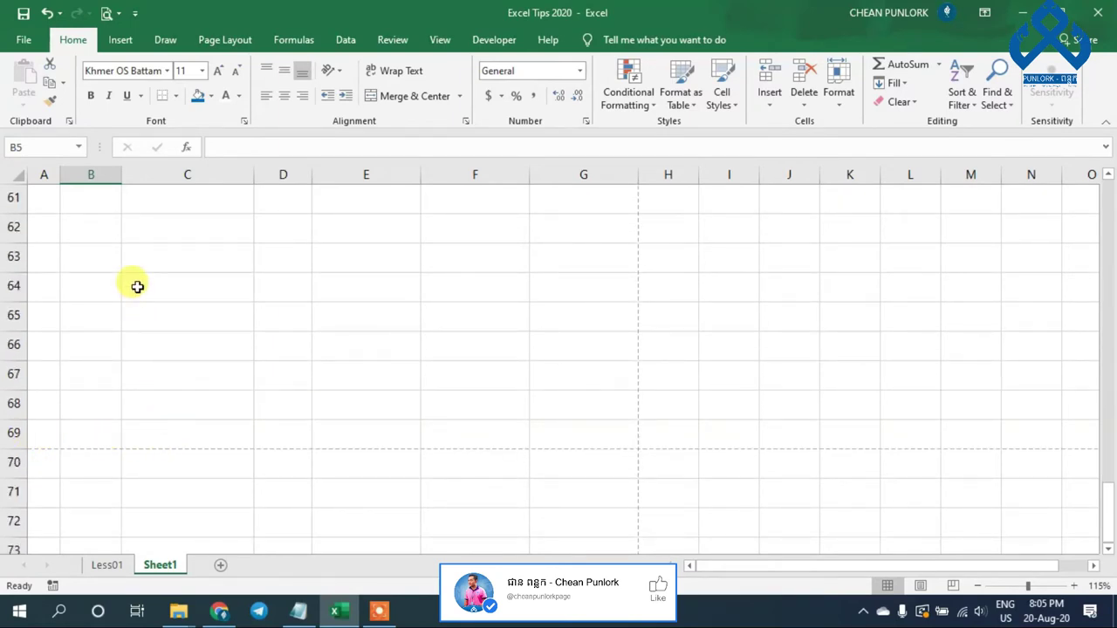
scroll(135, 287, "up", 2)
left_click(166, 347)
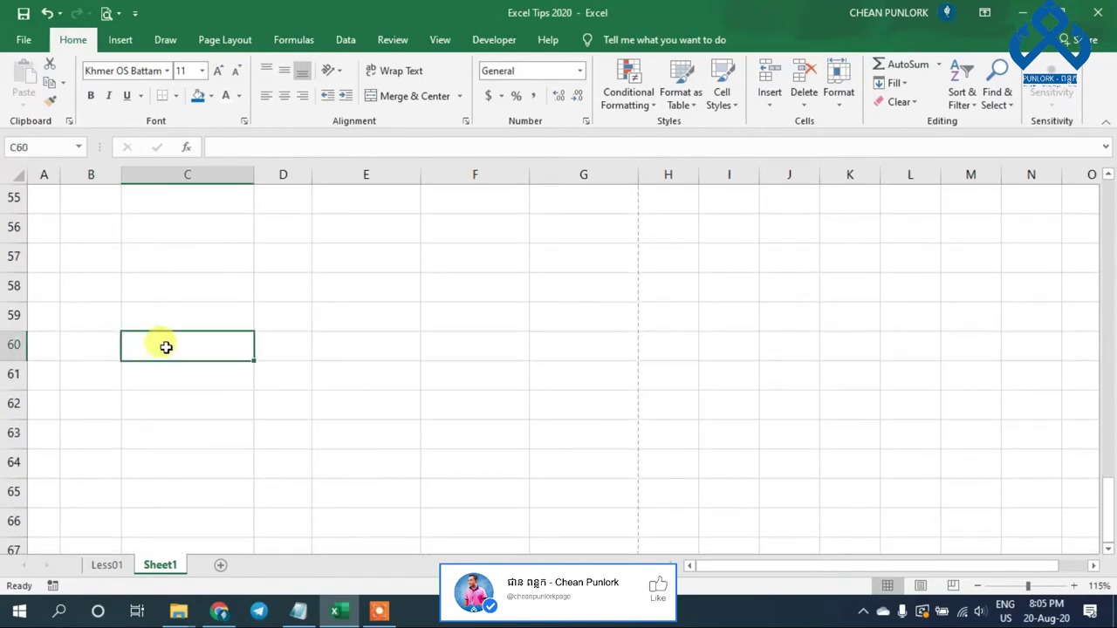
scroll(153, 348, "up", 11)
scroll(155, 343, "up", 6)
scroll(155, 347, "up", 1)
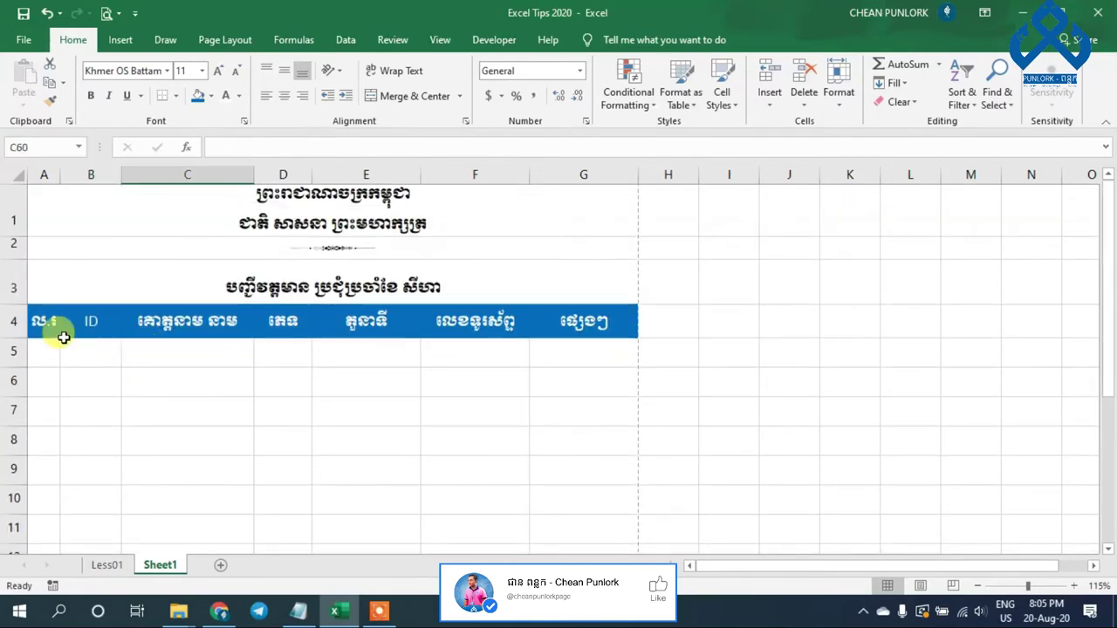
Step: Select the table range A4:G60, starting from the heading row
left_click(37, 323)
mouse_move(35, 322)
left_mouse_down()
mouse_move(75, 320)
mouse_move(35, 324)
left_mouse_up()
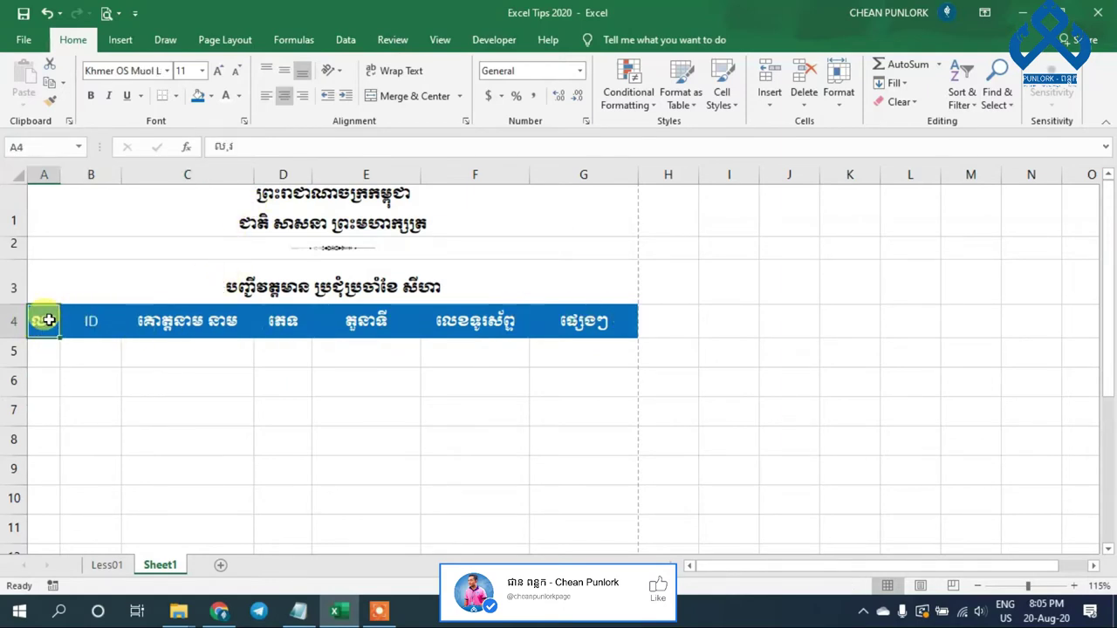
left_click_drag(47, 320, 586, 319)
left_click(566, 385)
left_click(545, 328)
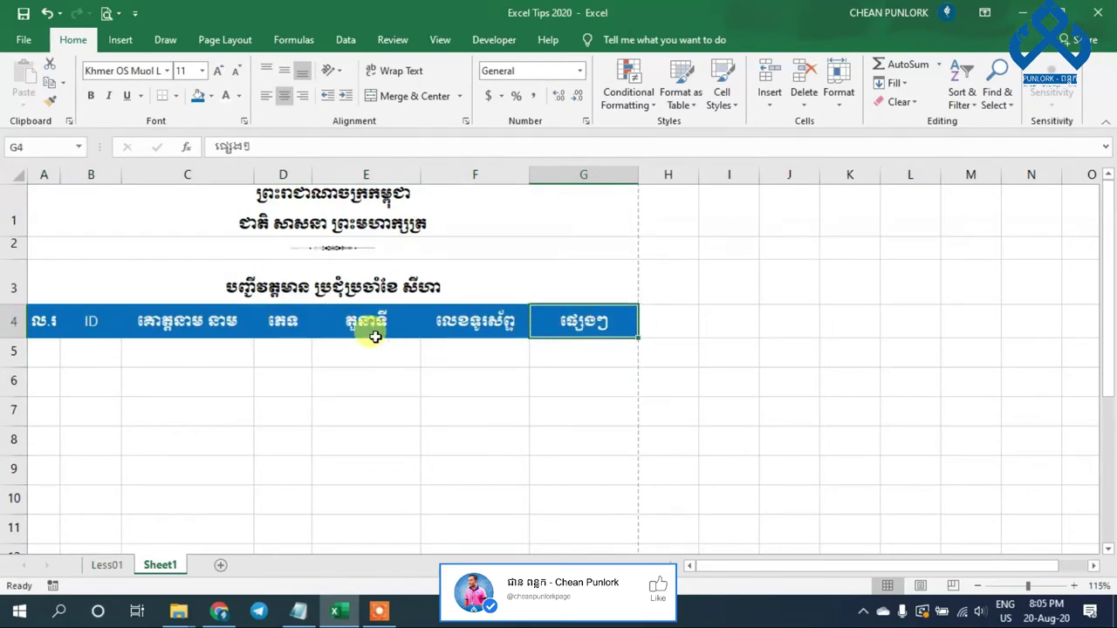
left_click(45, 323)
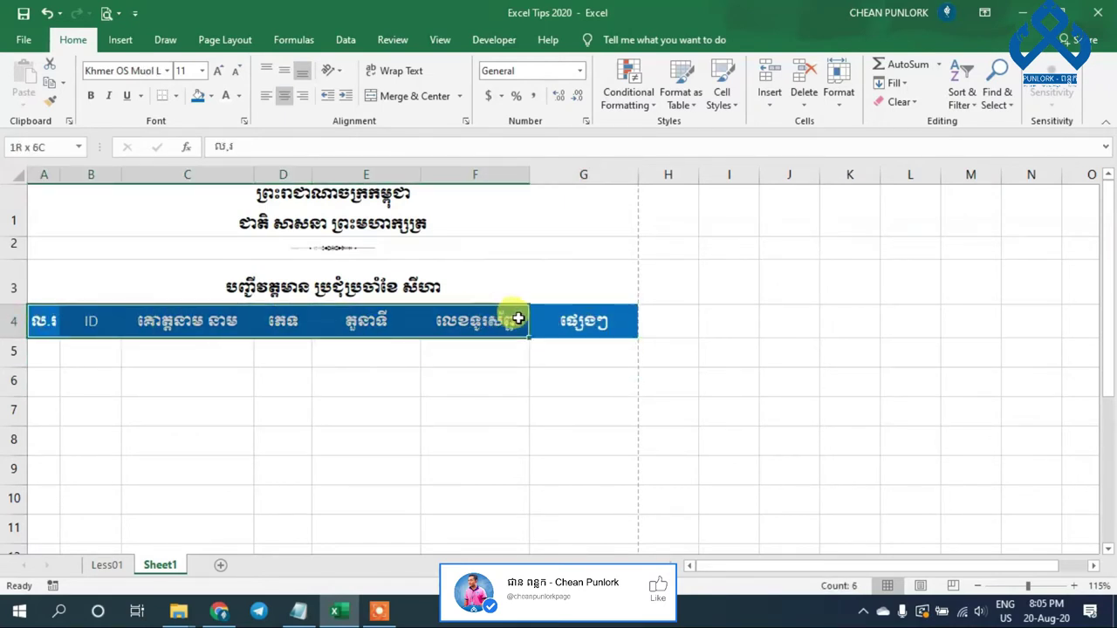
left_click_drag(47, 323, 563, 319)
left_click(293, 439)
mouse_move(50, 323)
left_mouse_down()
mouse_move(593, 326)
mouse_move(601, 625)
mouse_move(613, 160)
mouse_move(579, 550)
mouse_move(564, 463)
left_mouse_up()
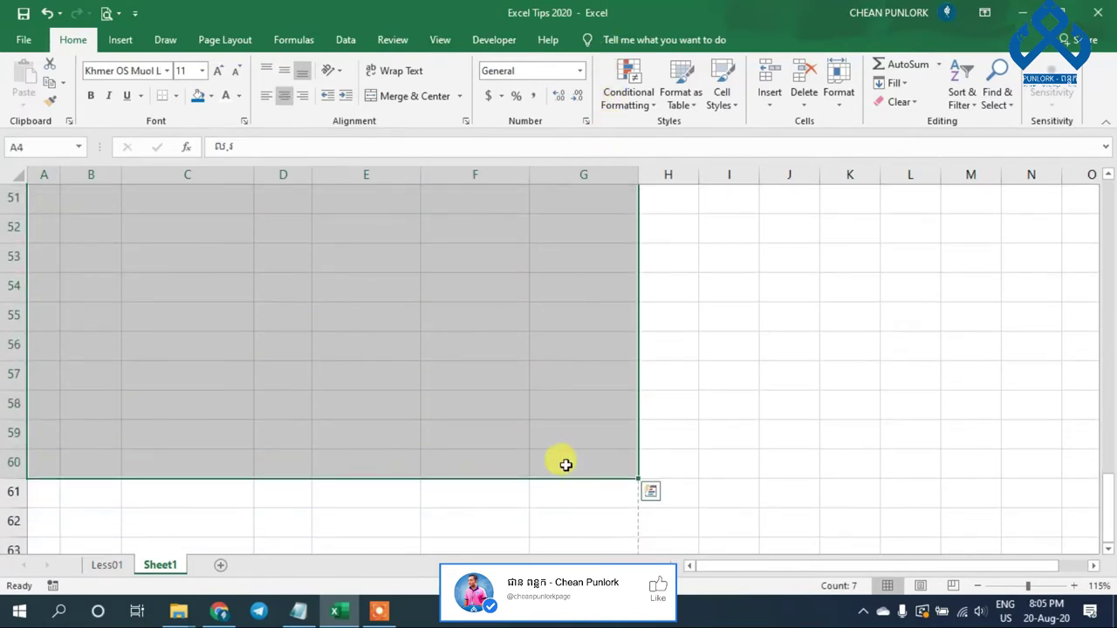
scroll(558, 459, "up", 7)
scroll(554, 454, "up", 10)
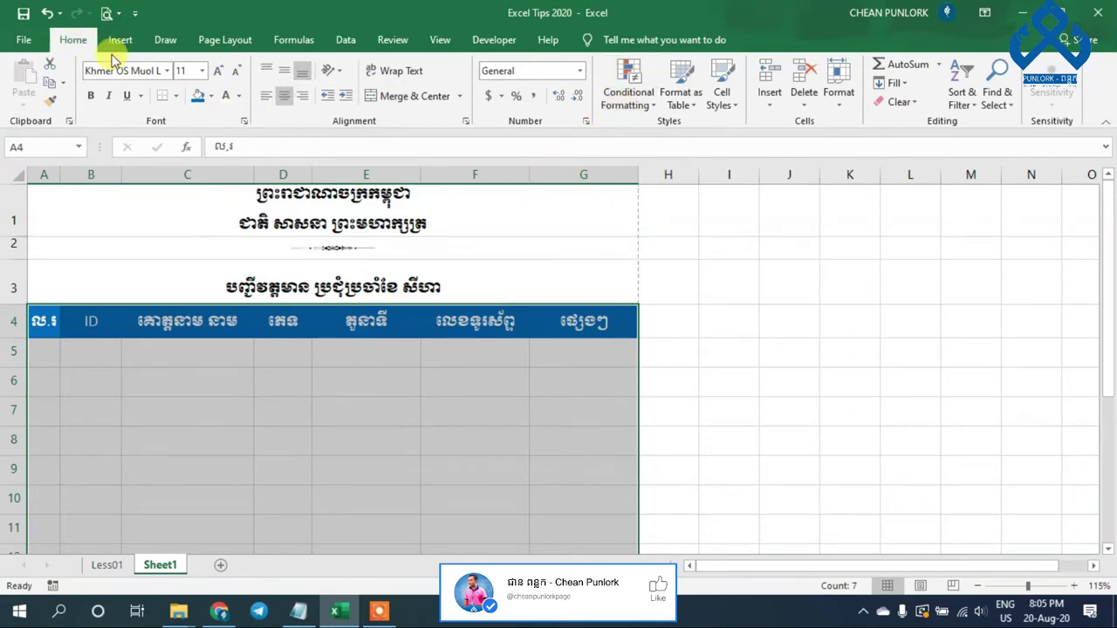
Step: Start a new conditional formatting rule of type 'Use a formula to determine which cells to format'
left_click(632, 103)
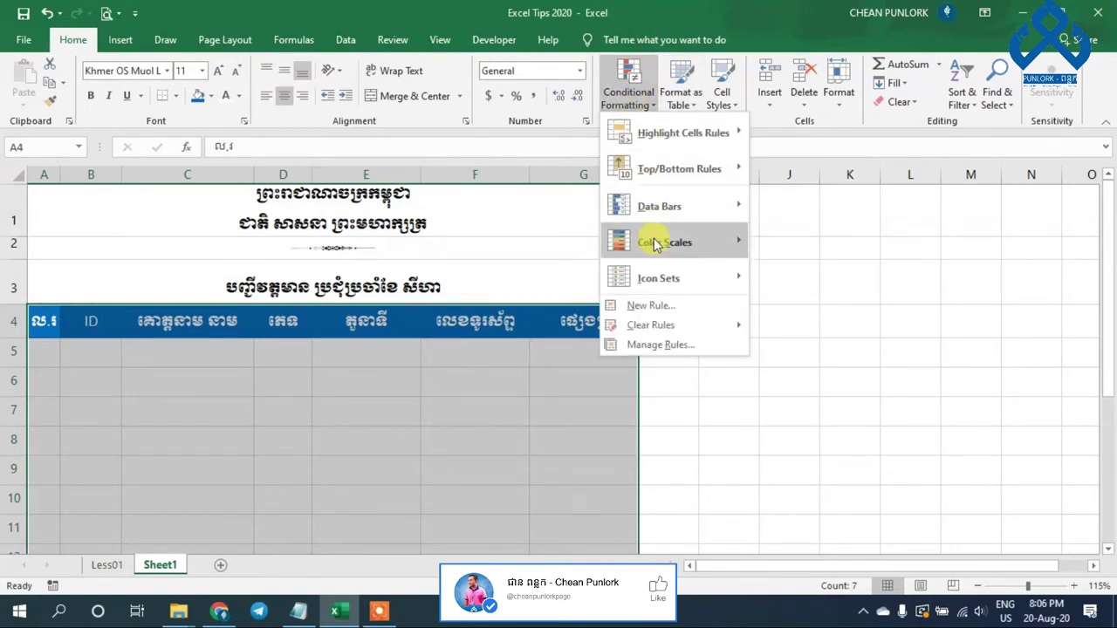
left_click(671, 314)
left_click_drag(433, 127, 496, 117)
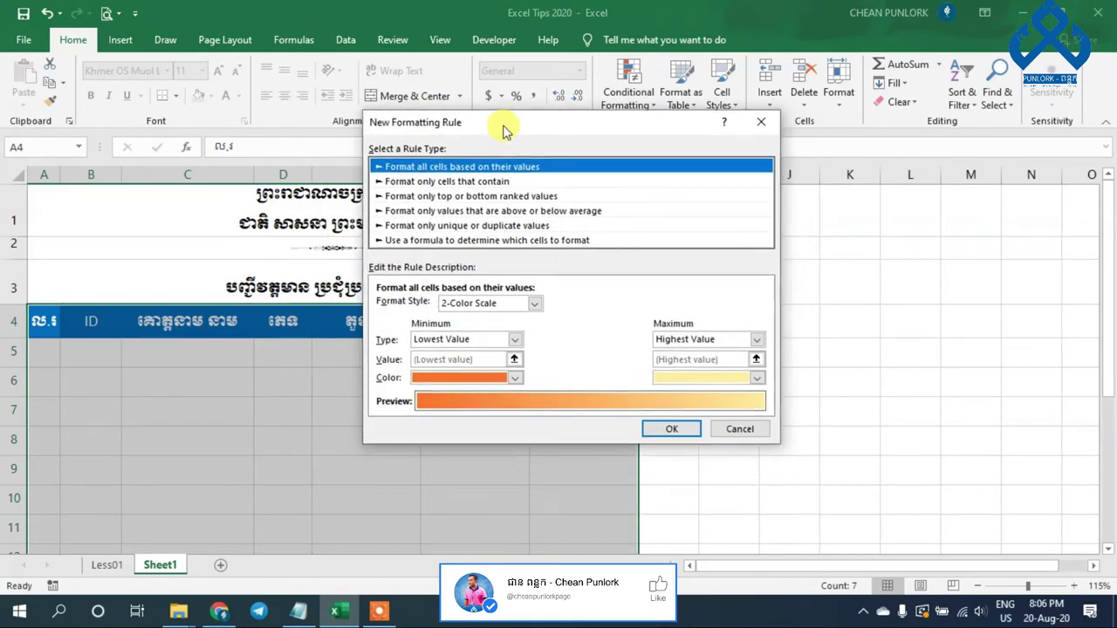
left_click(425, 238)
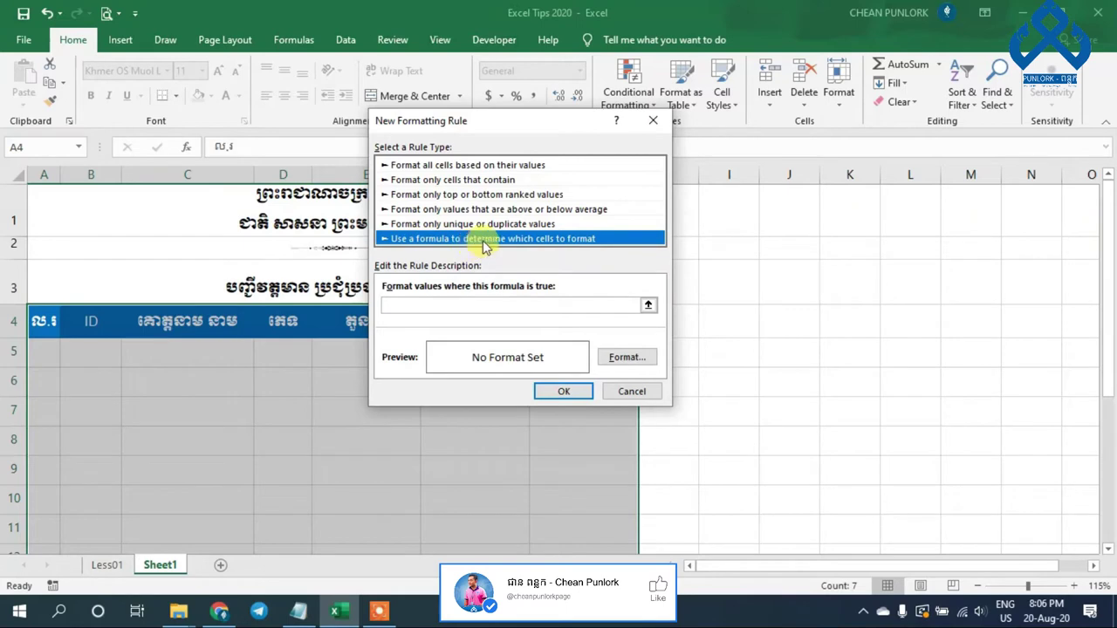
left_click_drag(487, 122, 753, 132)
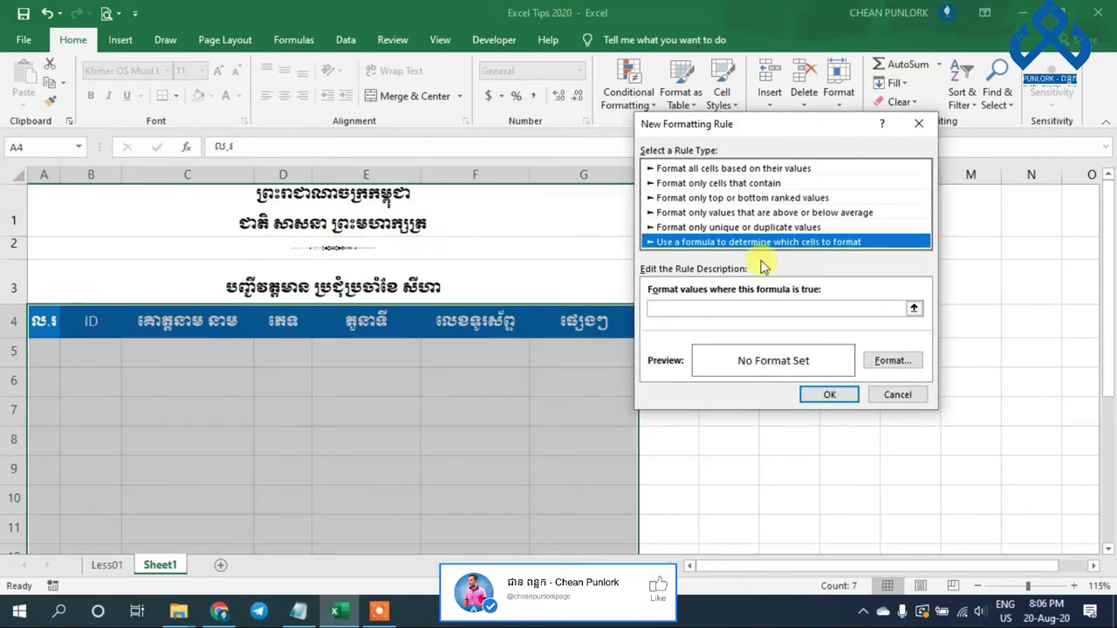
left_click(706, 308)
left_click(756, 242)
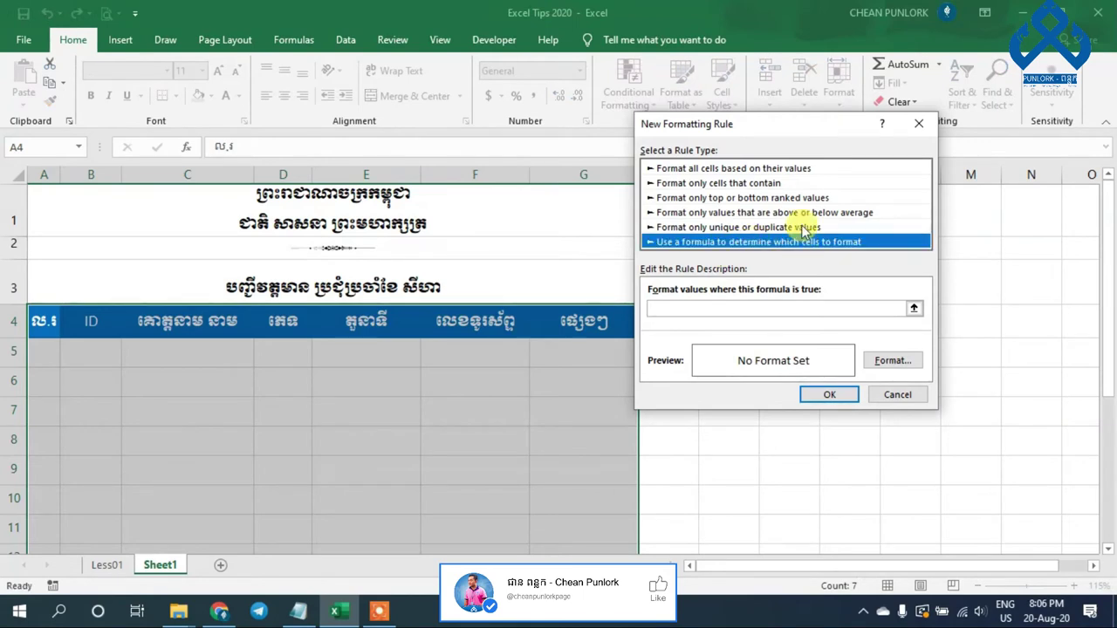
Step: Point the rule formula at cell B4 and drop the row lock to make =$B4
left_click(693, 309)
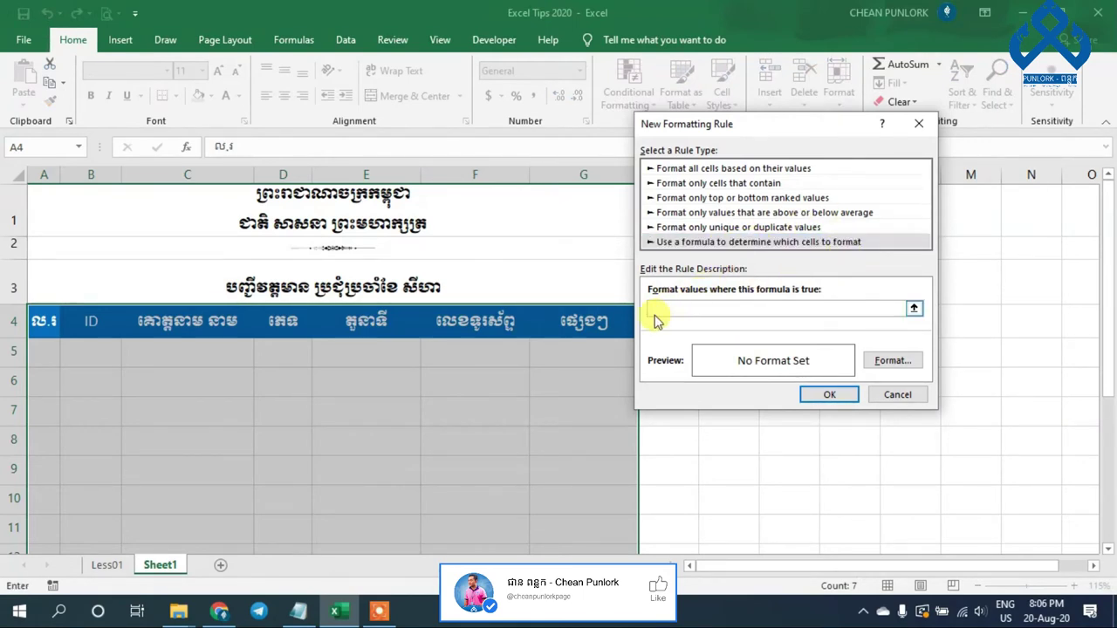
left_click(106, 323)
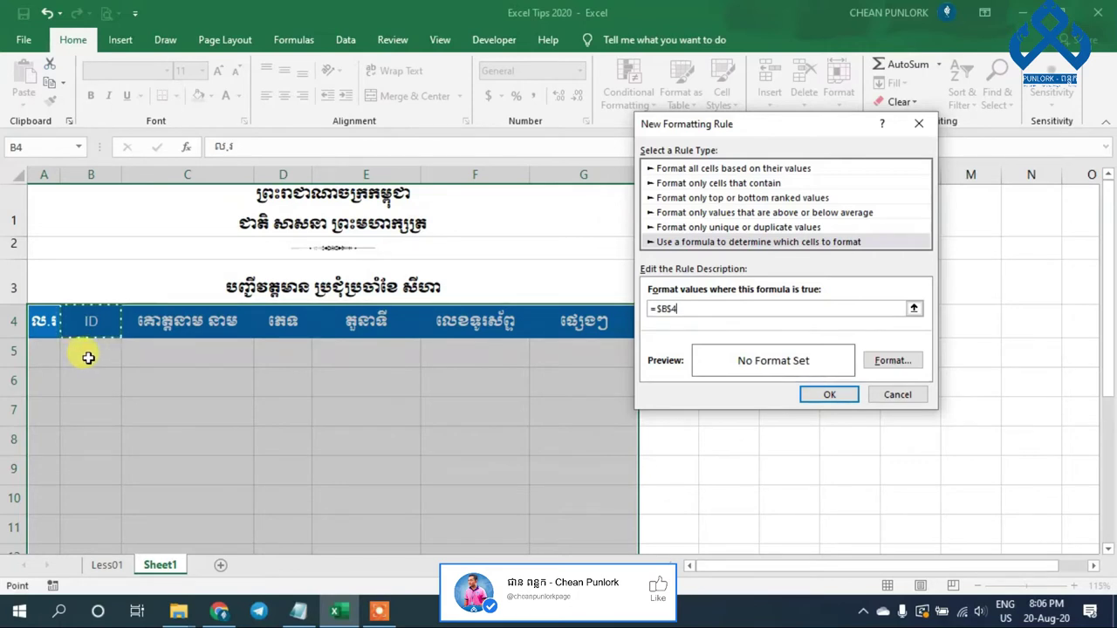
left_click(166, 321)
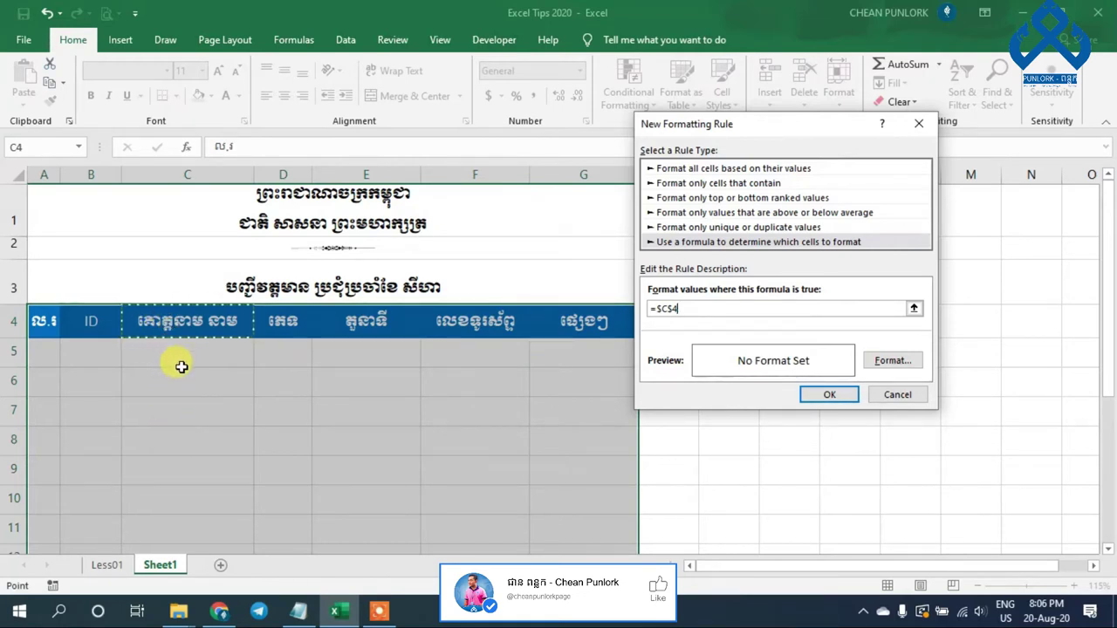
left_click(96, 326)
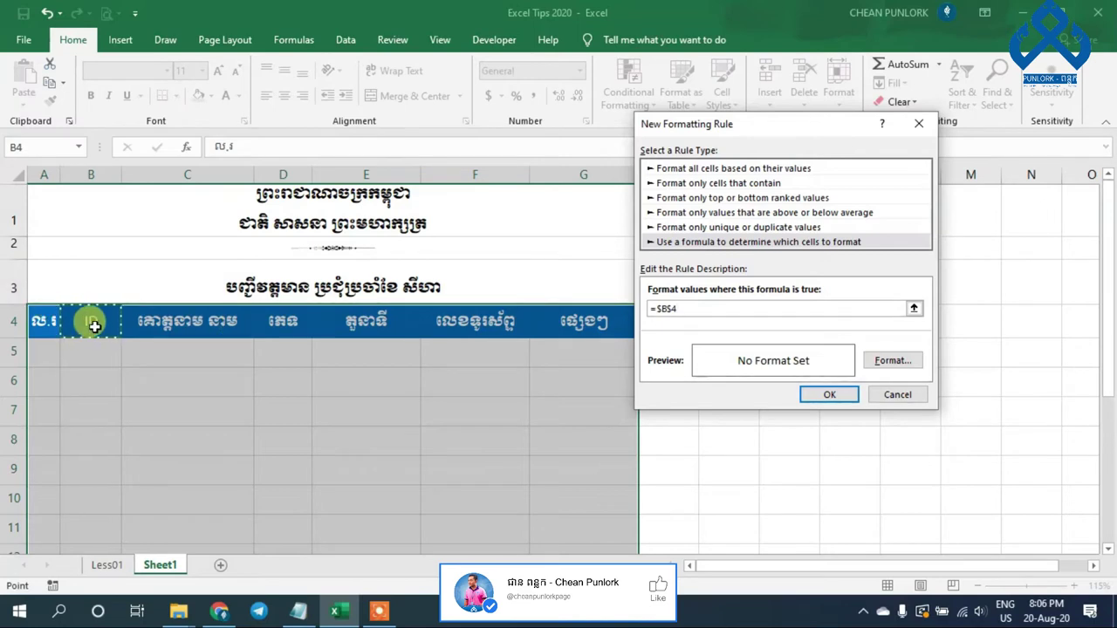
left_click(689, 312)
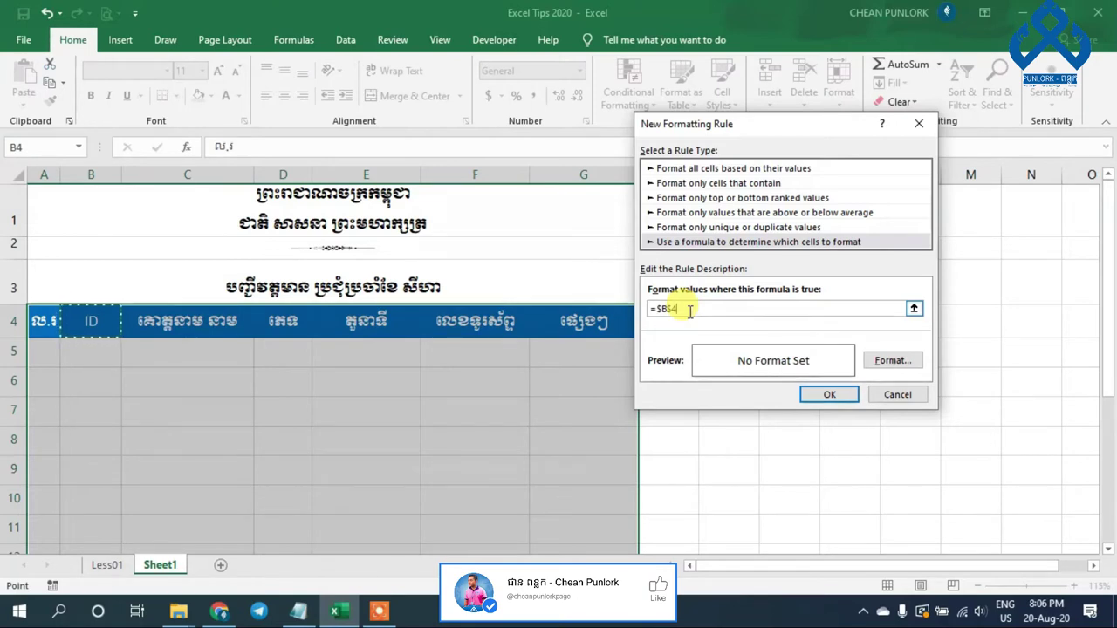
left_click(661, 308)
key("Delete")
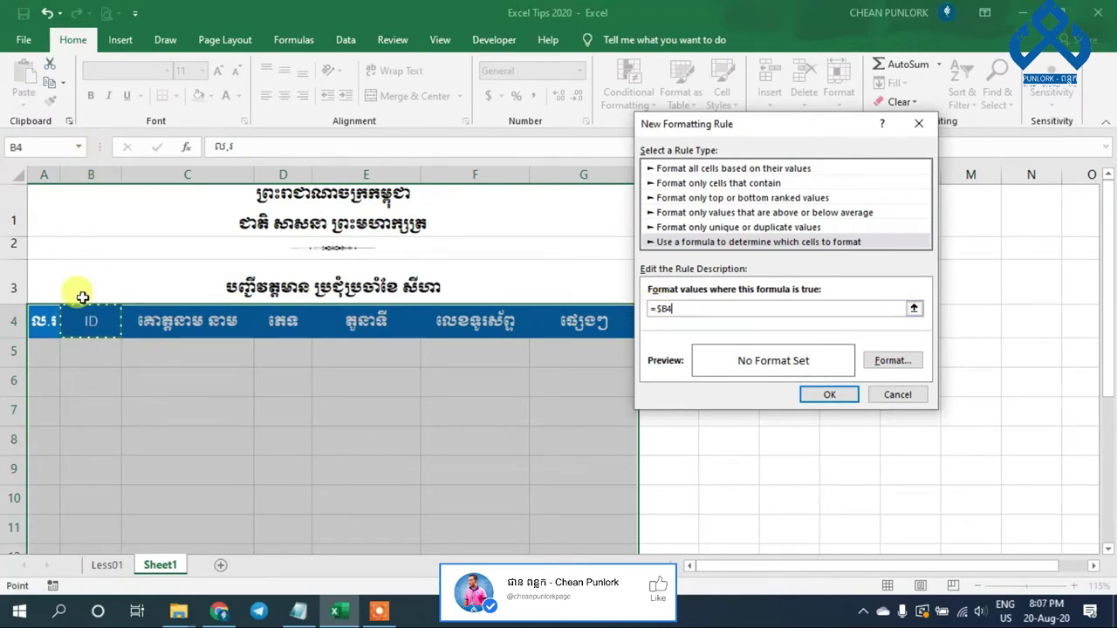
left_click(664, 311)
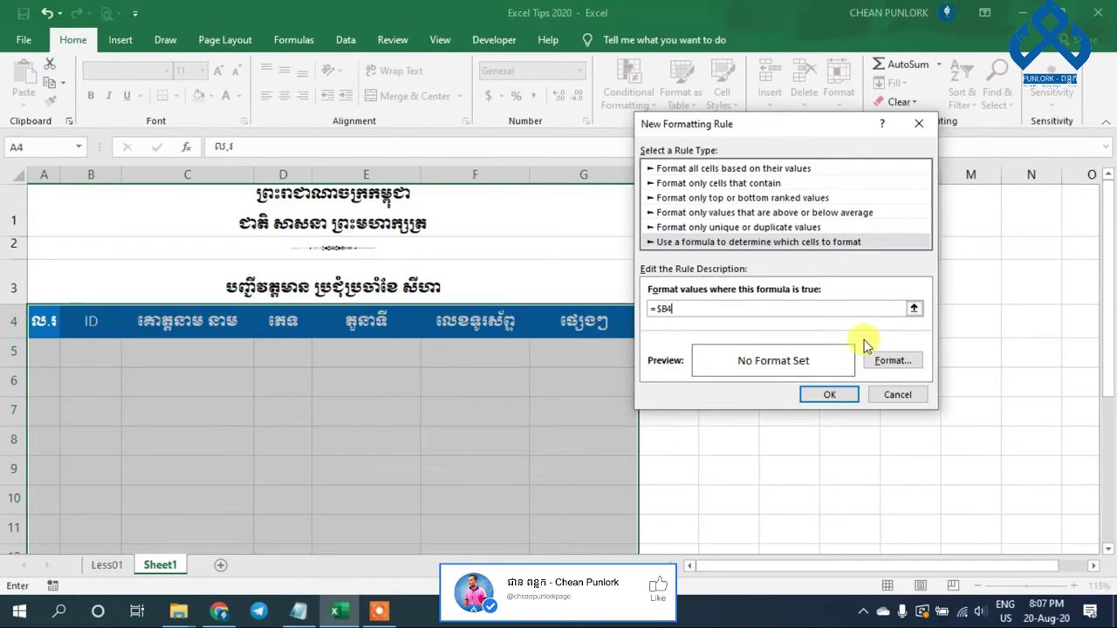
Step: Rebuild the rule formula as =$B4 and append <>"" to get =$B4<>""
type("=")
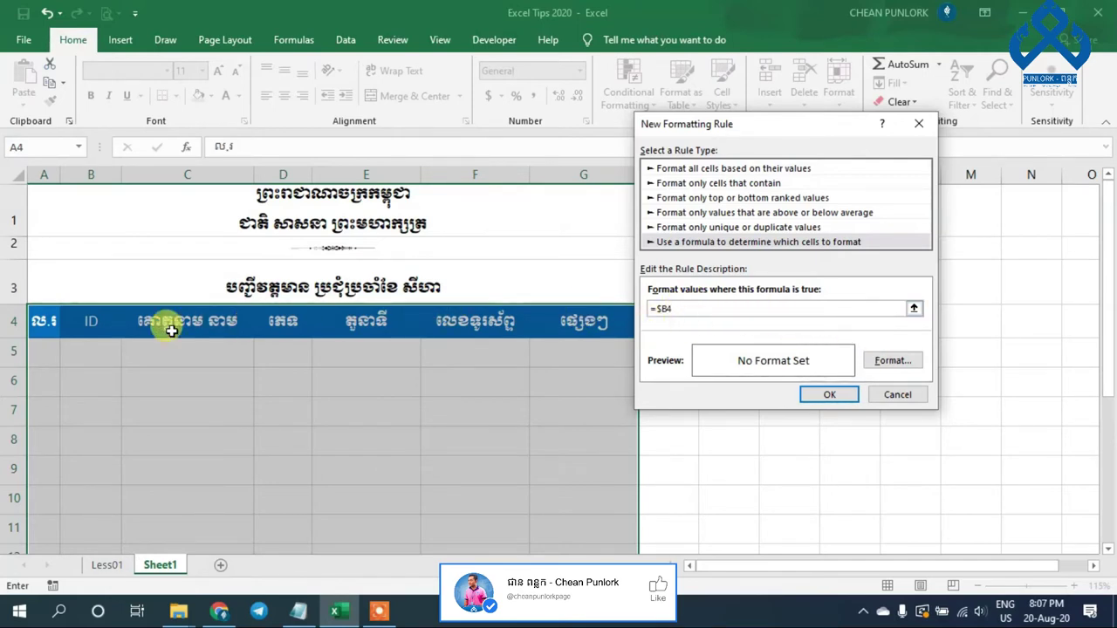
left_click(97, 323)
left_click_drag(710, 308, 638, 316)
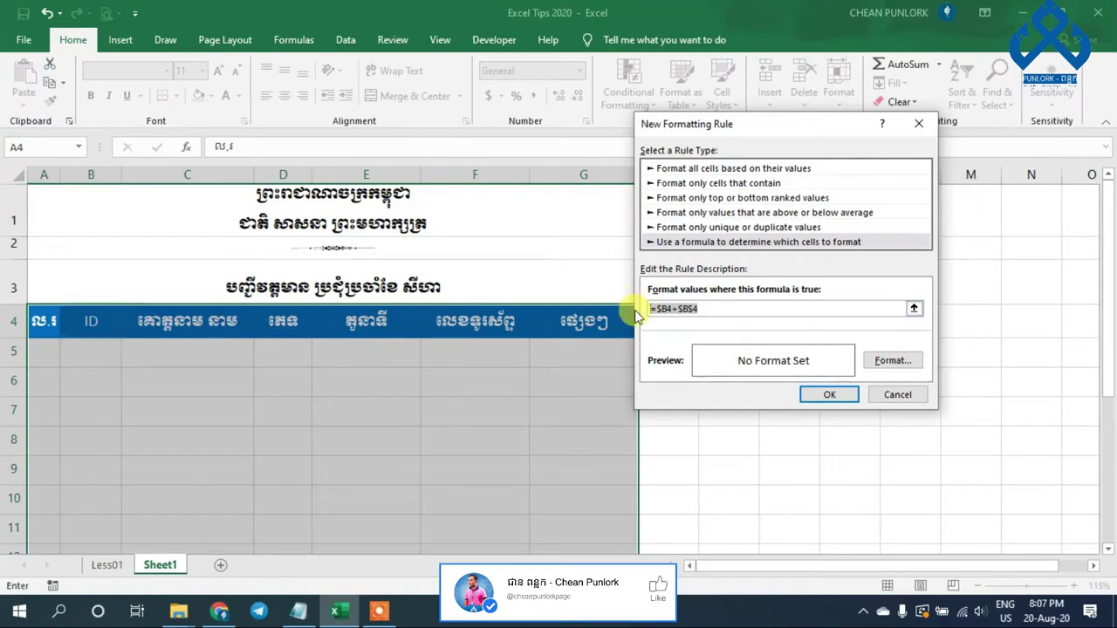
left_click(91, 321)
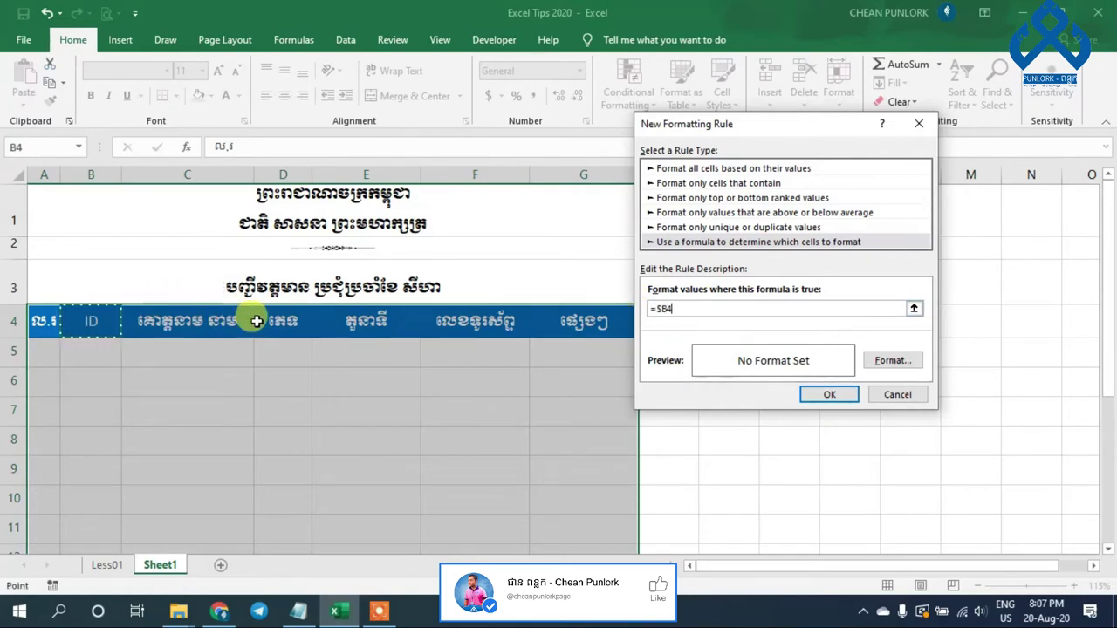
key("F4")
key("F4")
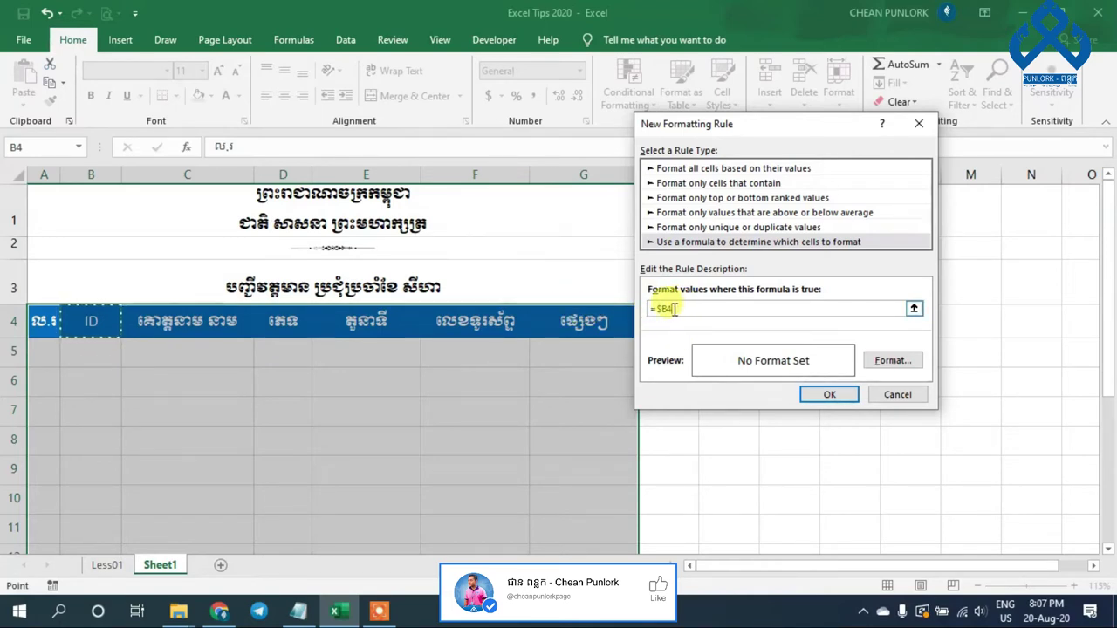
left_click_drag(649, 309, 671, 308)
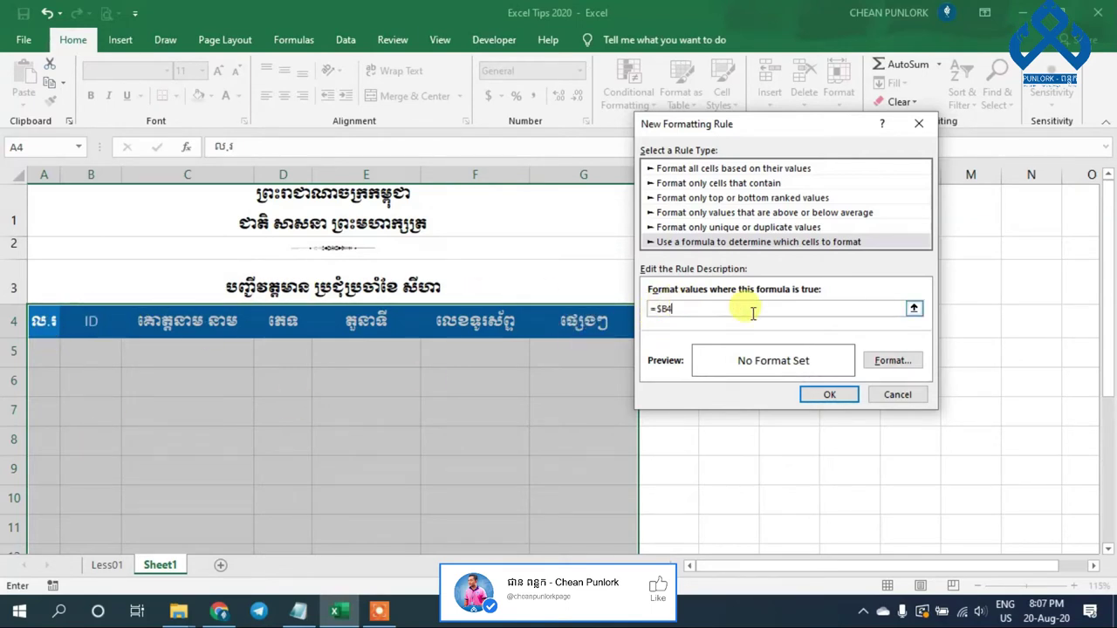
type("<>")
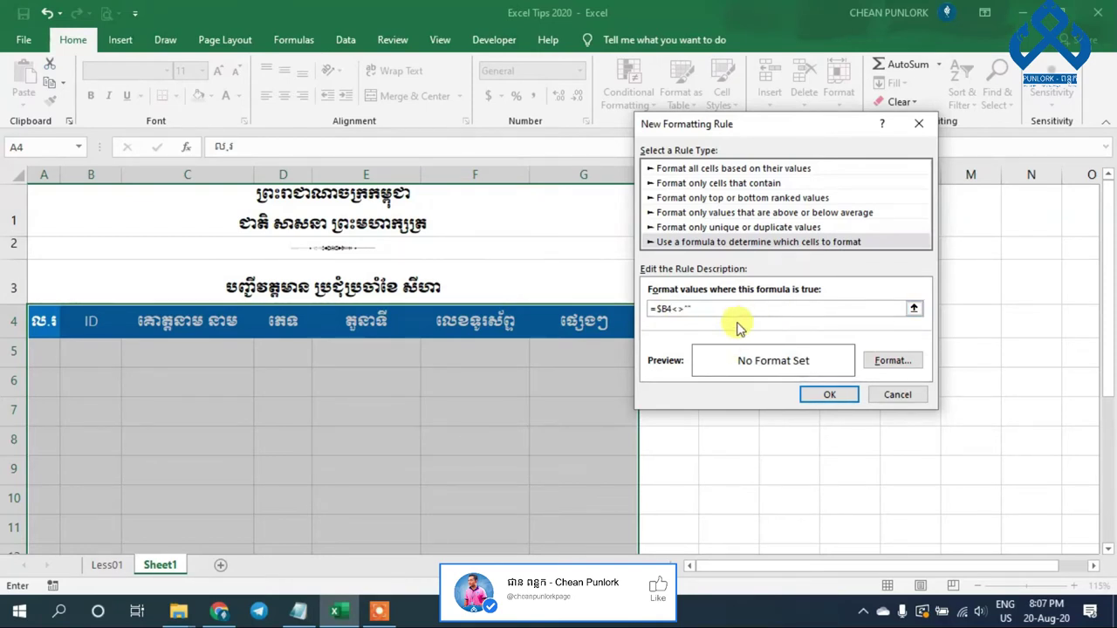
left_click(362, 592)
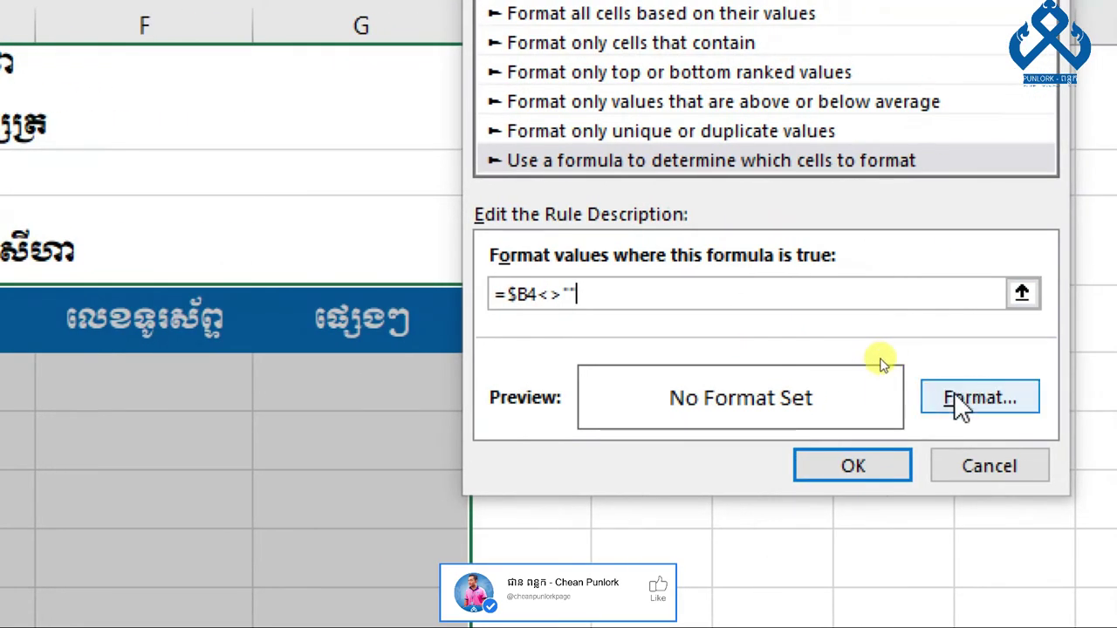
Step: Give the =$B4<>"" rule an Outline border format and save the rule
left_click(954, 398)
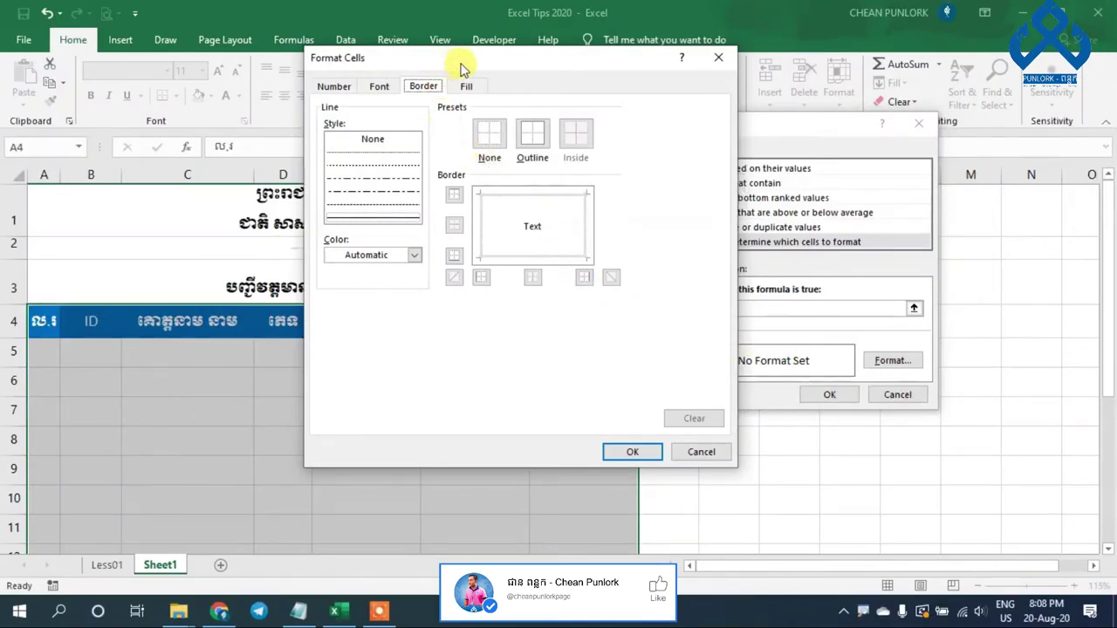
left_click_drag(454, 57, 688, 107)
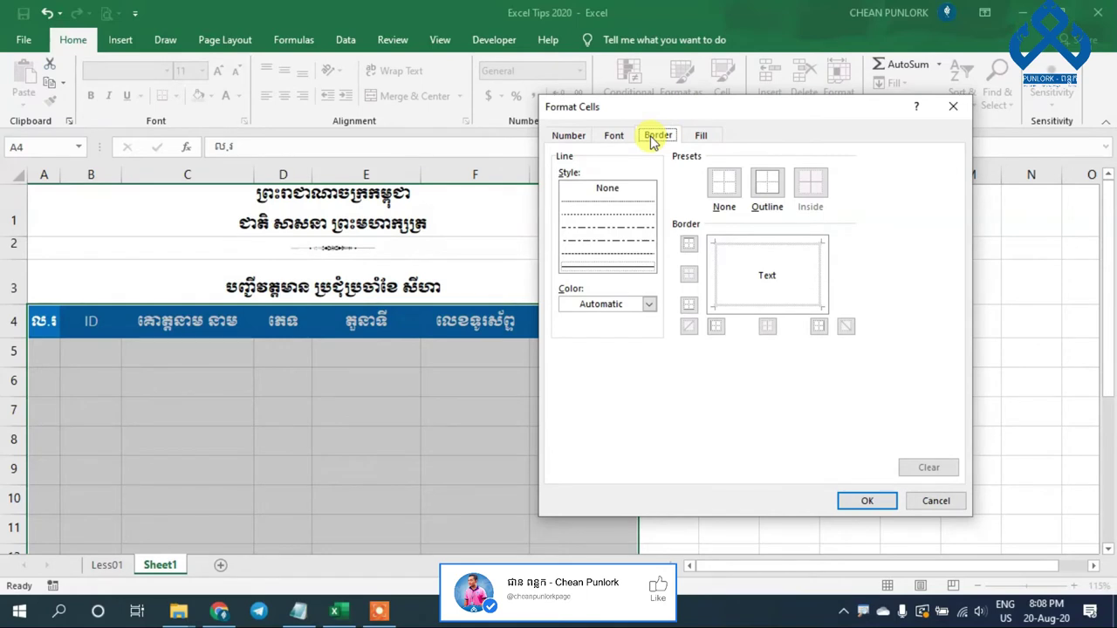
left_click(768, 184)
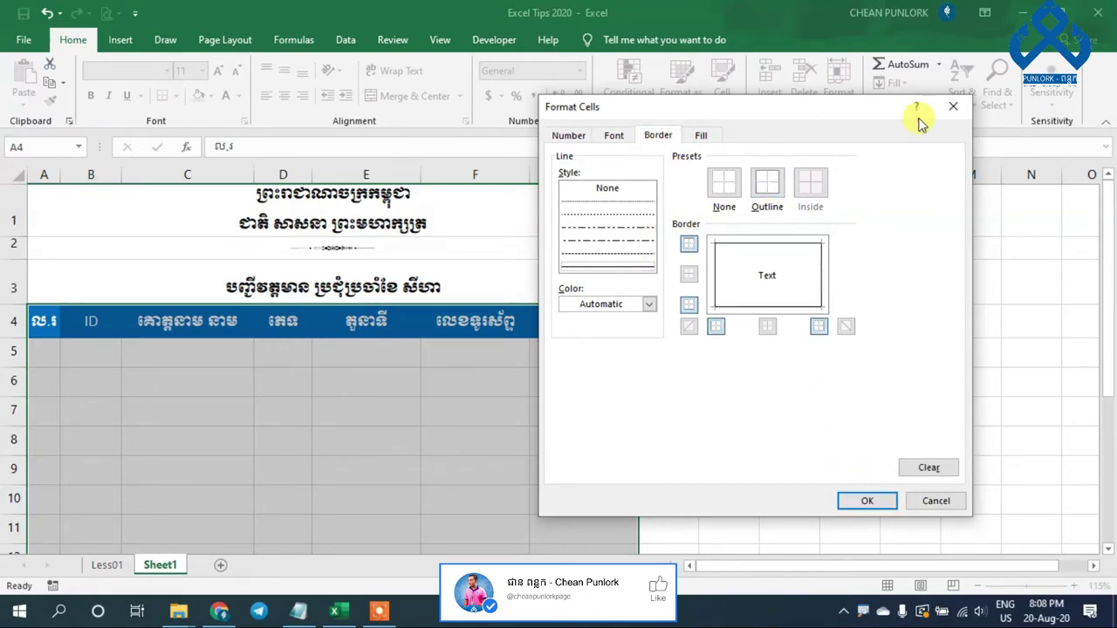
left_click(953, 105)
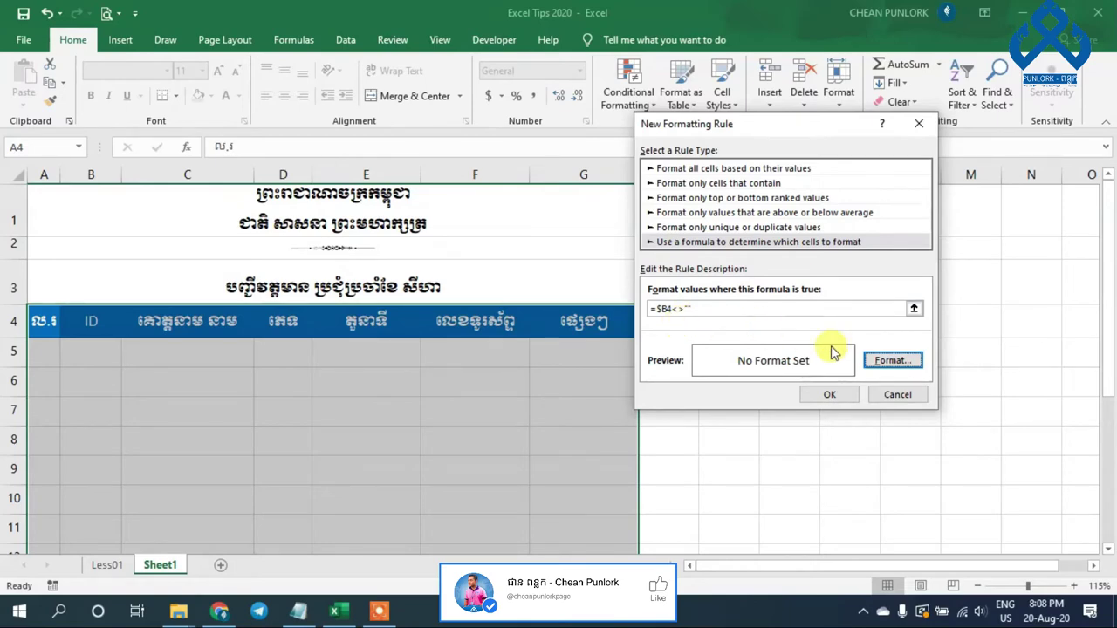
left_click(892, 361)
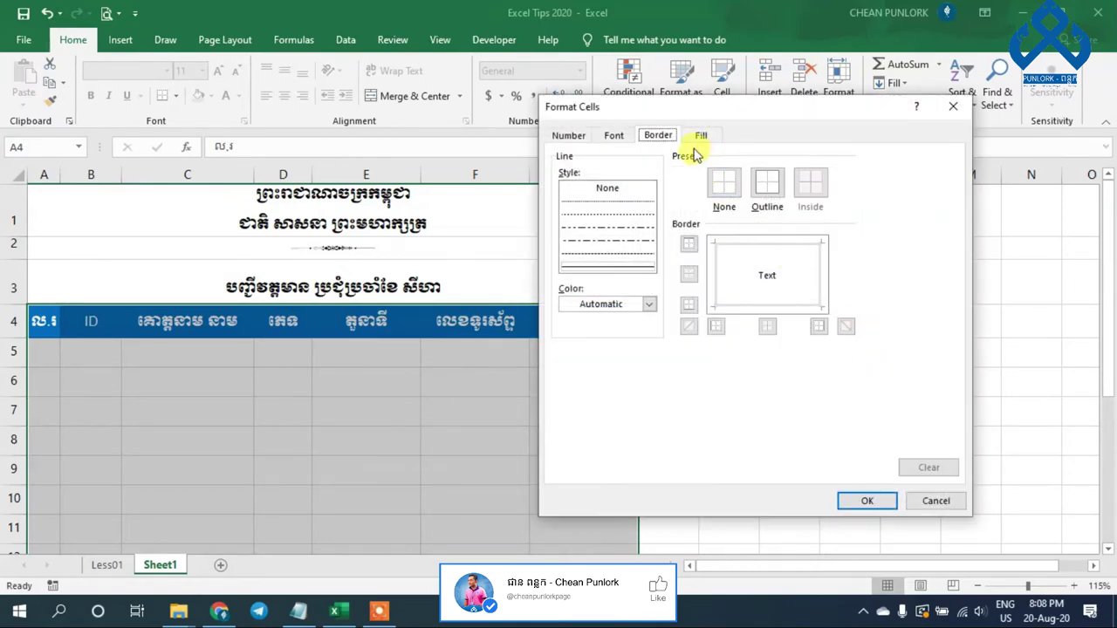
left_click(768, 185)
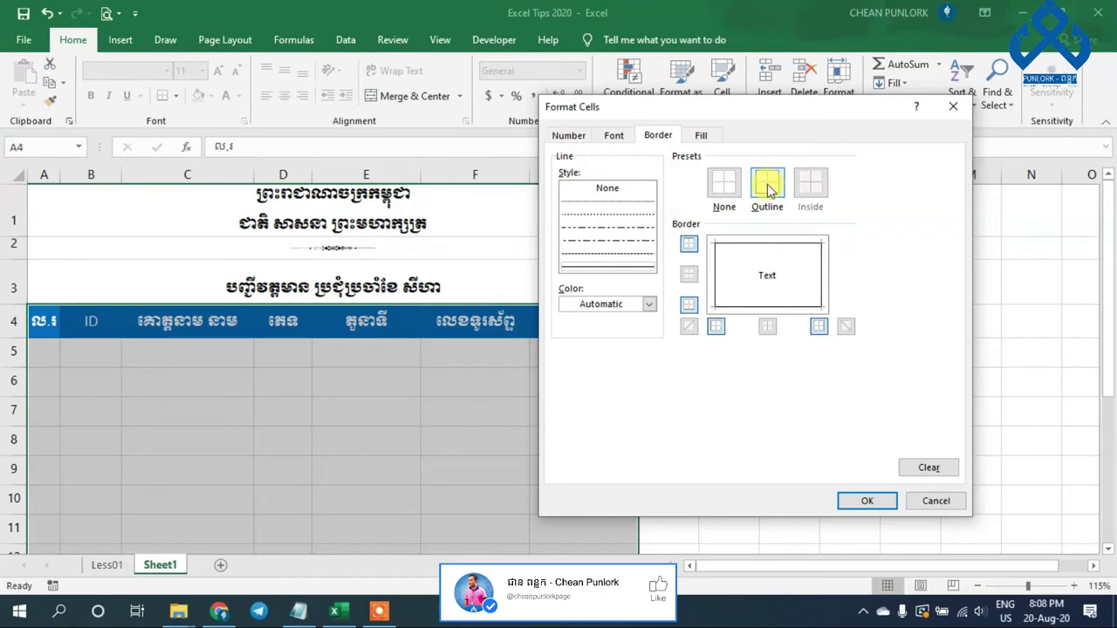
left_click(862, 500)
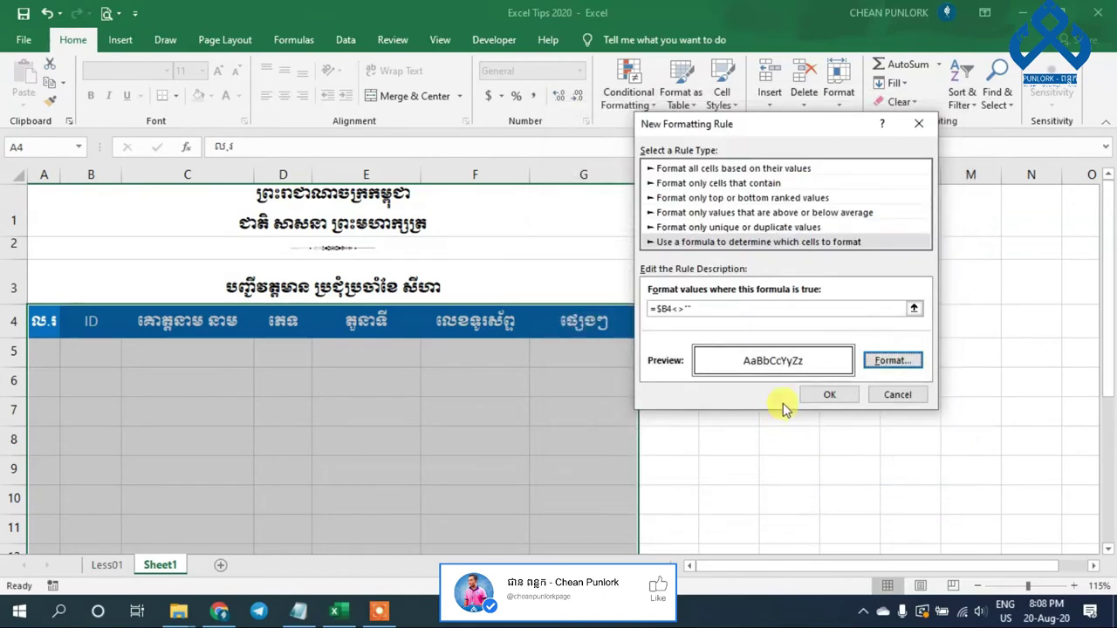
left_click(825, 395)
left_click(365, 382)
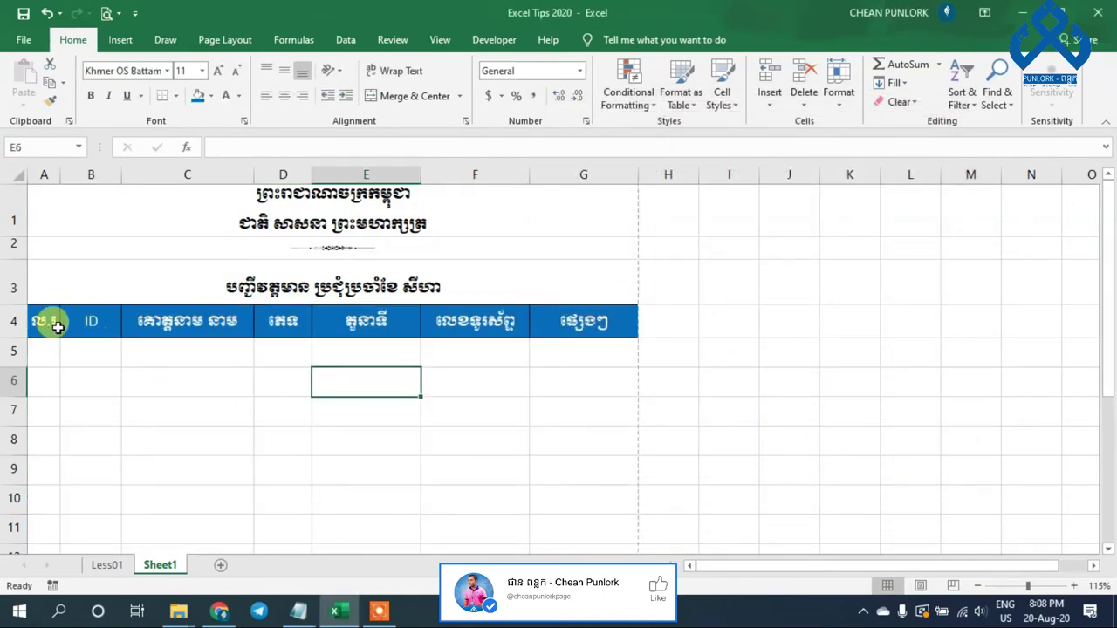
Step: Enter 1 as the first ID in cell B5
left_click_drag(50, 321, 585, 334)
left_click(585, 335)
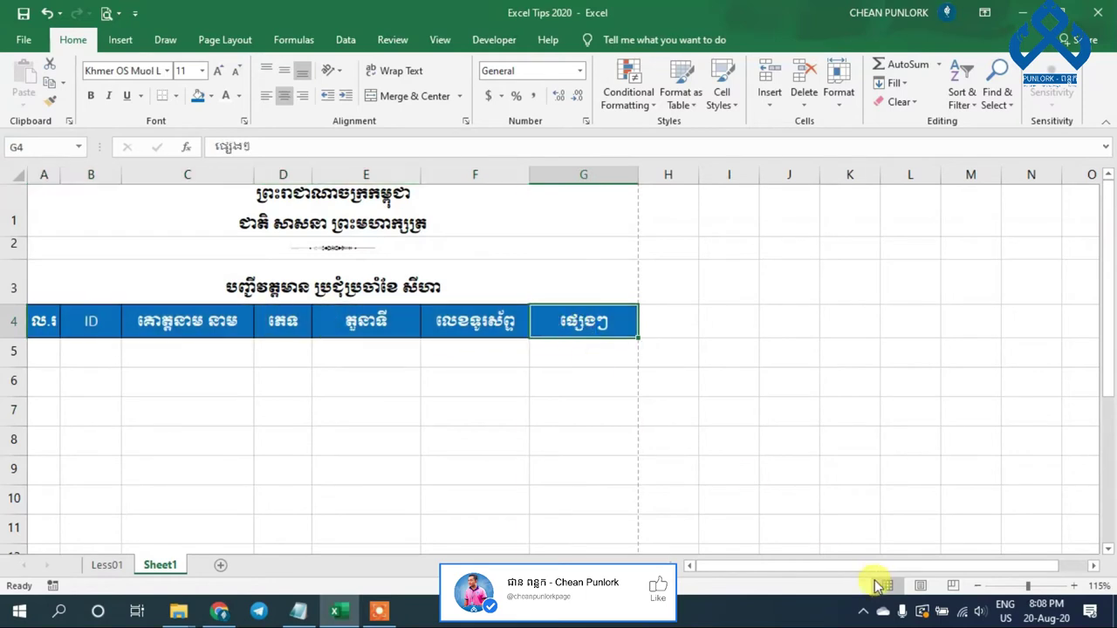
left_click(90, 350)
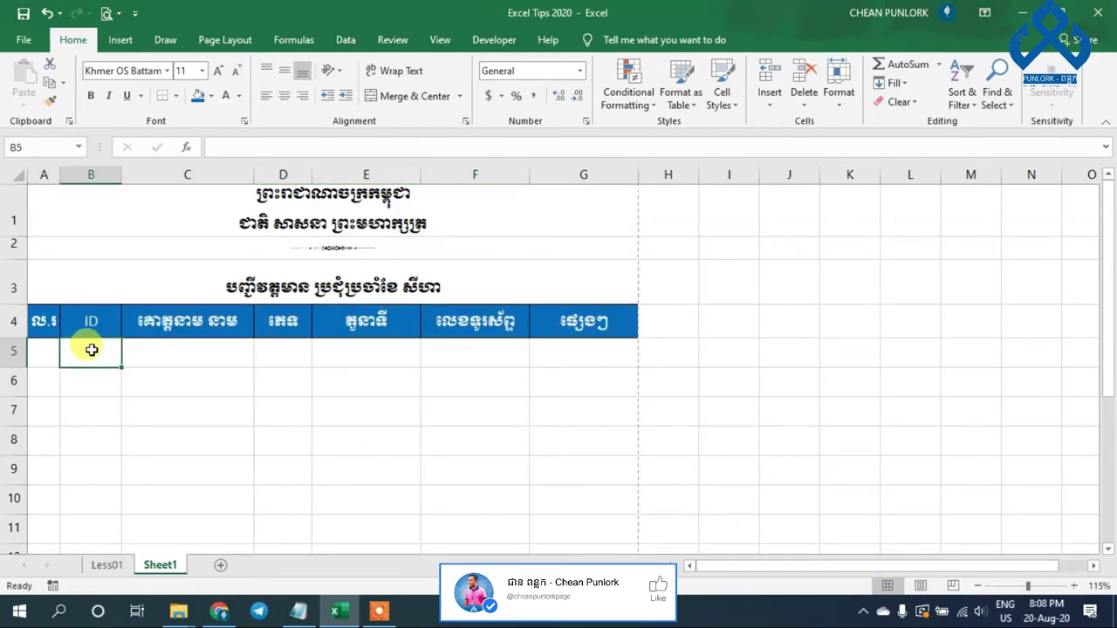
type("1")
key("Return")
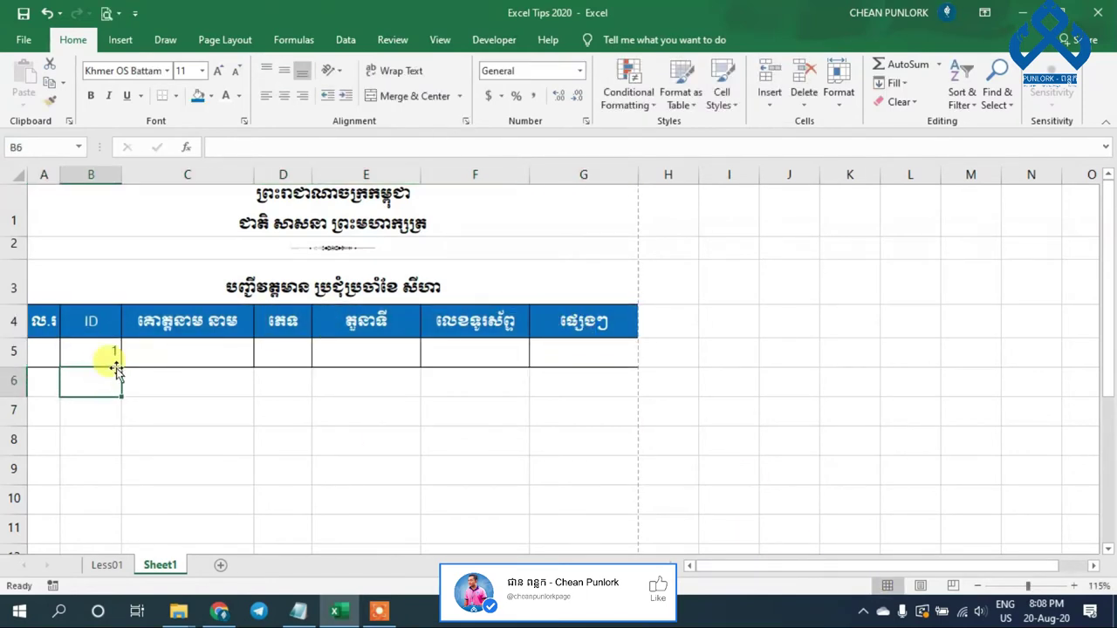
Step: Test the border rule with 3 in C6 and 4 in B6, then clear both
left_click(161, 381)
type("3")
key("Return")
left_click(186, 389)
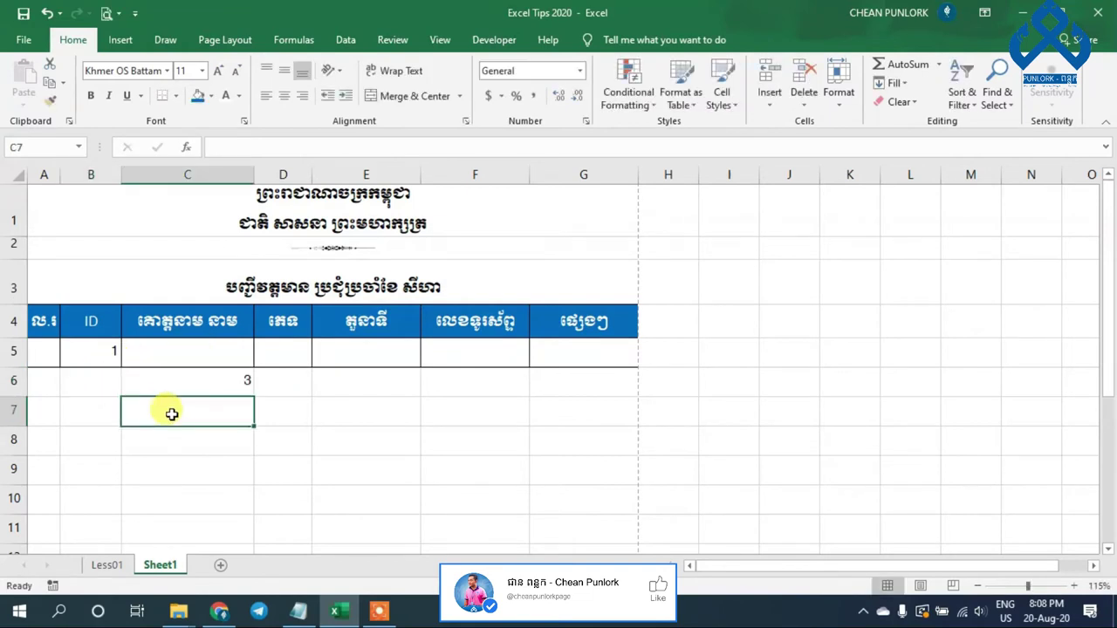
key("Delete")
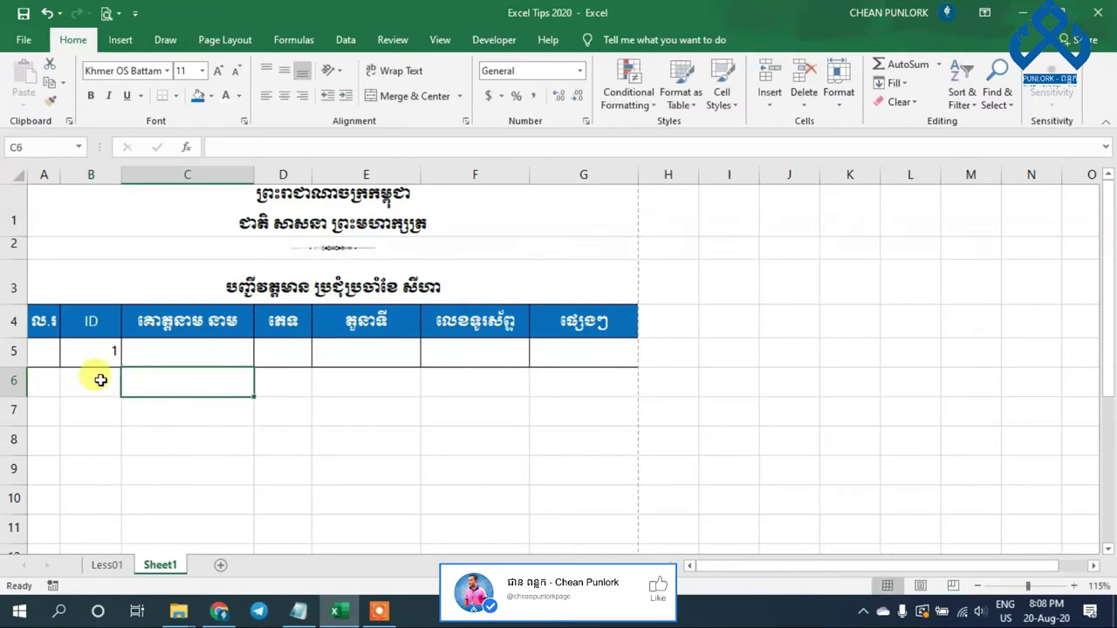
left_click(101, 380)
type("4")
key("Return")
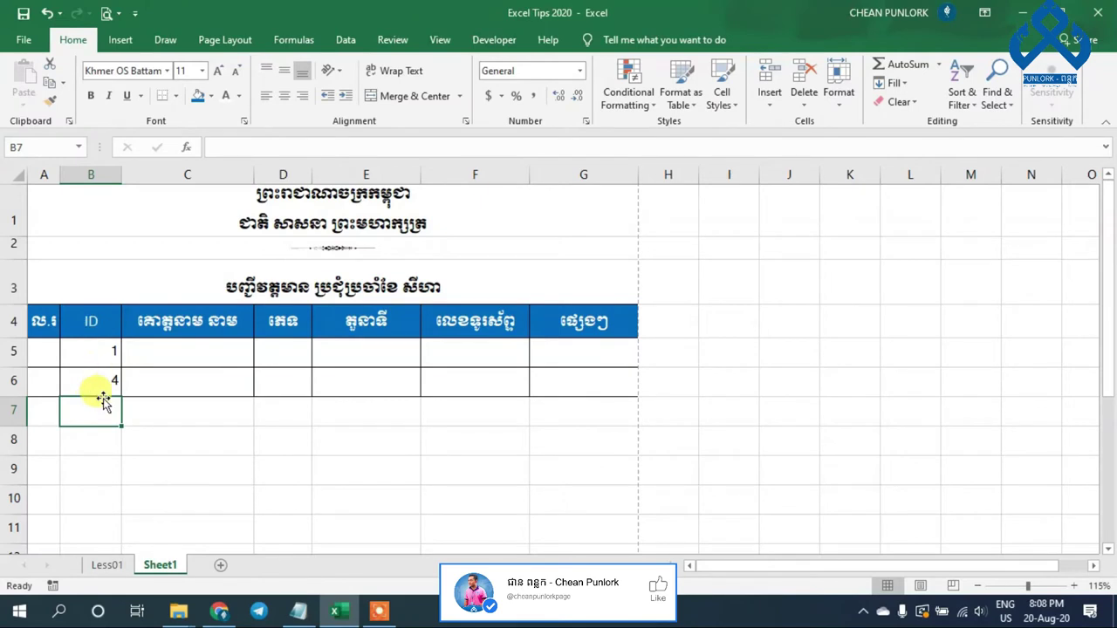
left_click(103, 382)
key("ctrl+z")
key("ctrl+z")
Step: Check cells B5 to B7 to confirm only row 5 is bordered
left_click(110, 354)
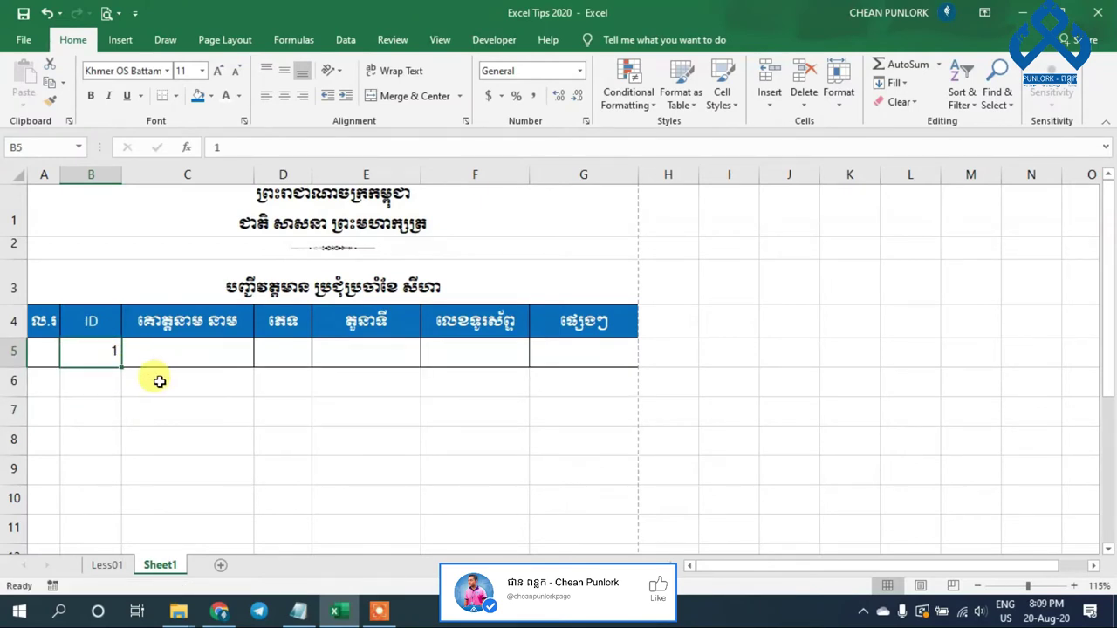
key("Down")
key("Down")
left_click(96, 361)
left_click(108, 390)
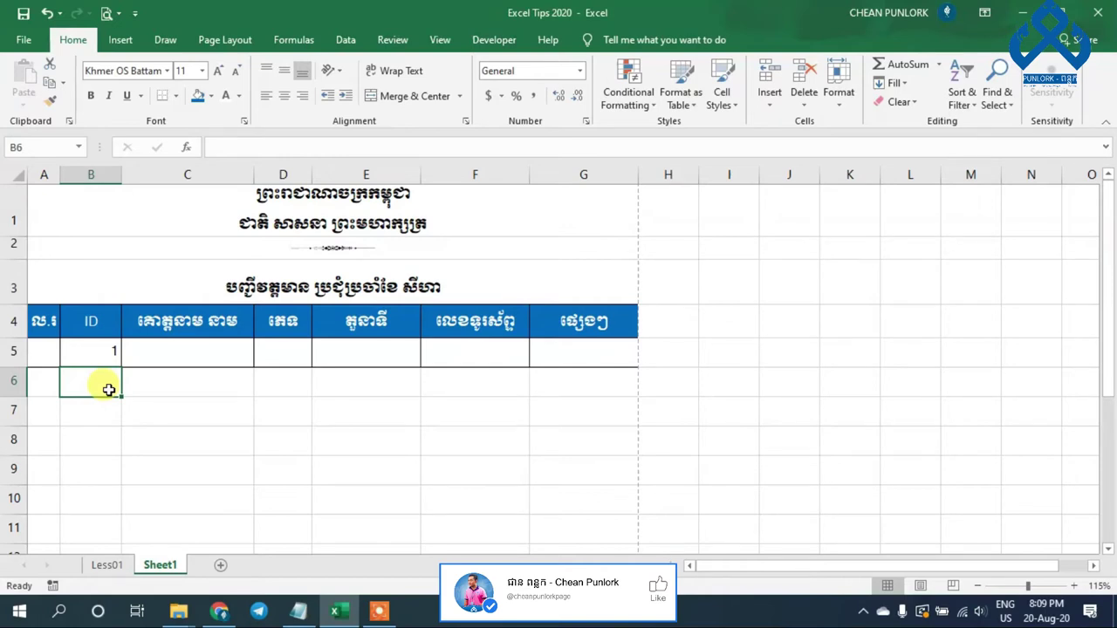
left_click(91, 351)
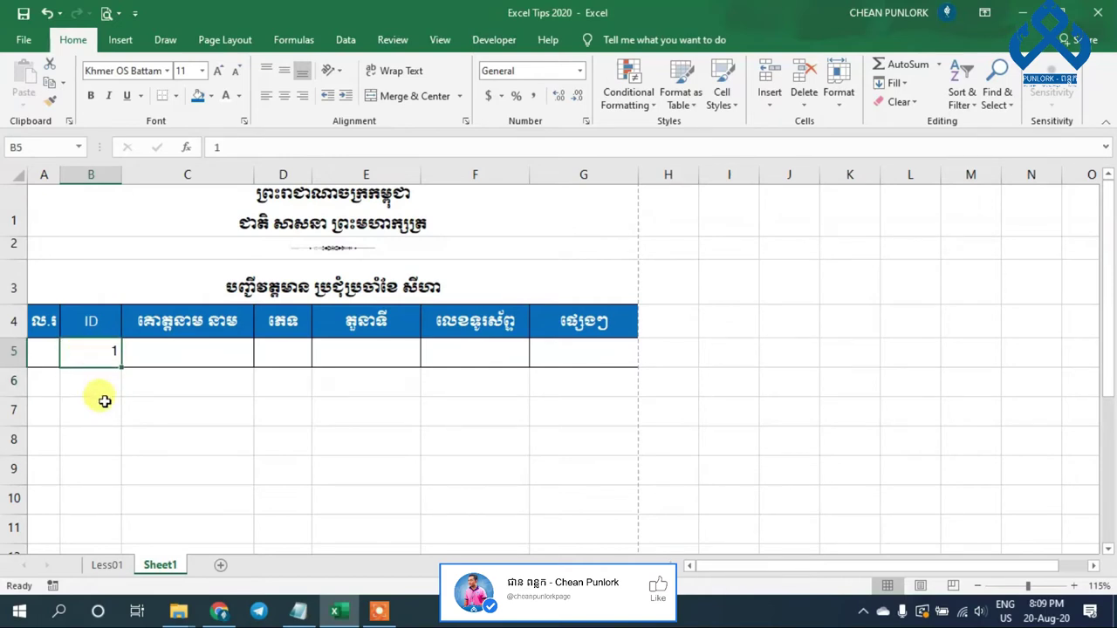
Step: Select the ID cells in column B and bring up the context menu on B5
mouse_move(91, 352)
left_mouse_down()
mouse_move(127, 595)
mouse_move(96, 125)
mouse_move(94, 165)
left_mouse_up()
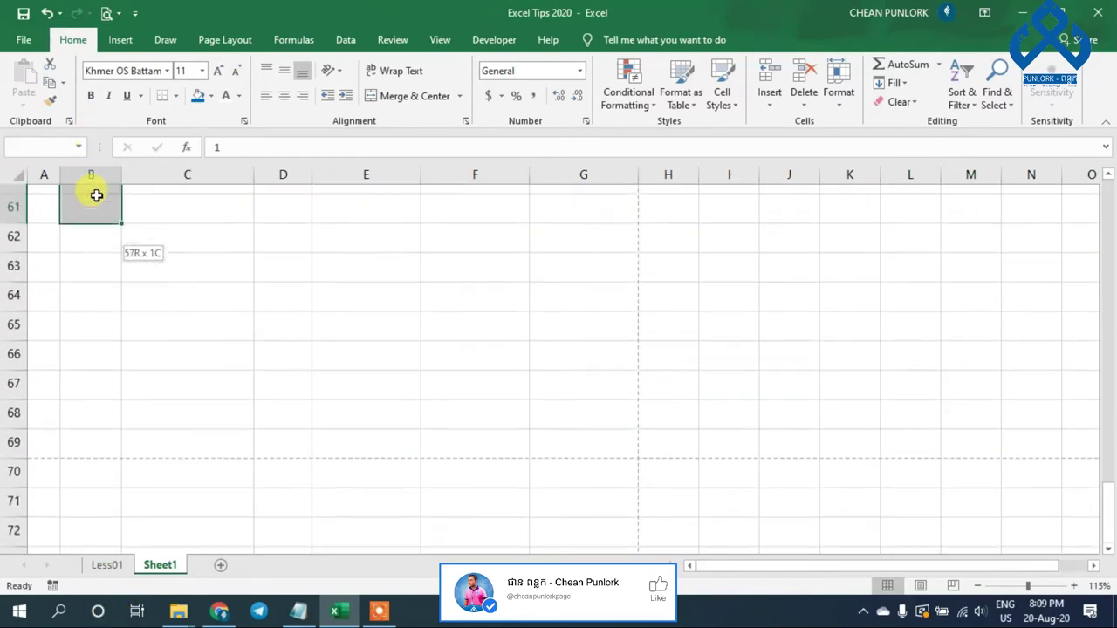
left_click_drag(94, 165, 77, 366)
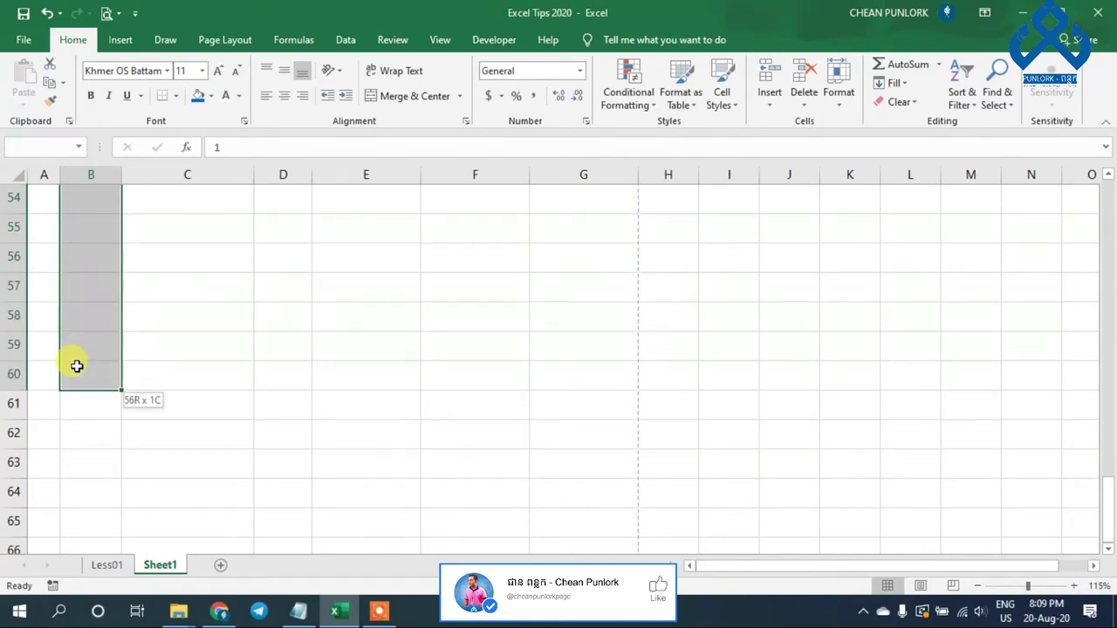
left_click_drag(77, 366, 82, 364)
scroll(82, 364, "up", 6)
scroll(82, 364, "up", 6)
scroll(83, 363, "up", 6)
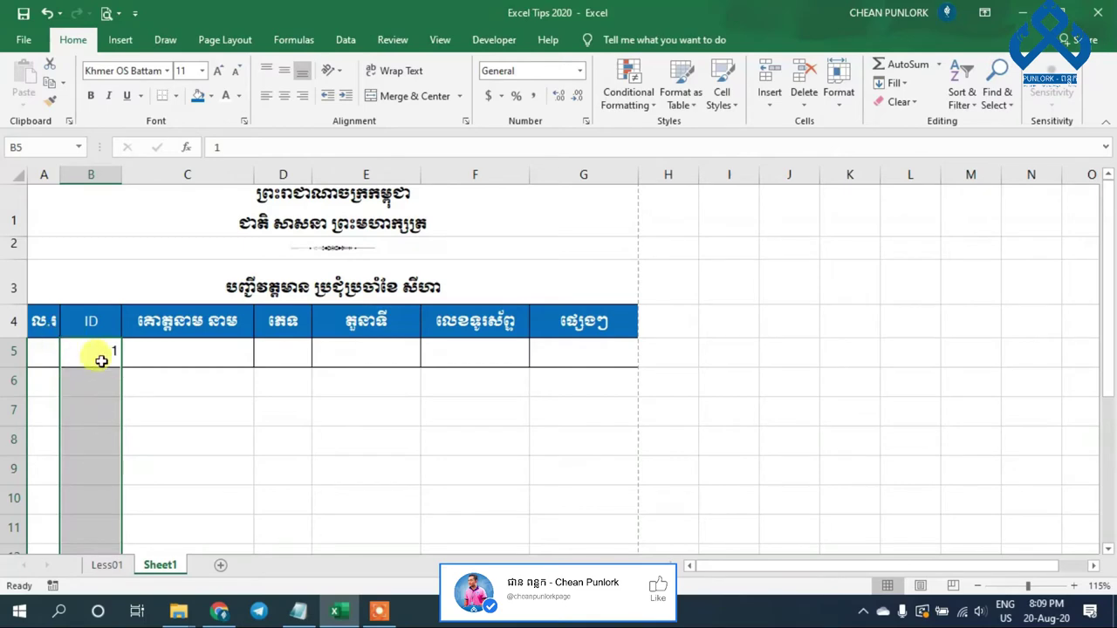
right_click(100, 388)
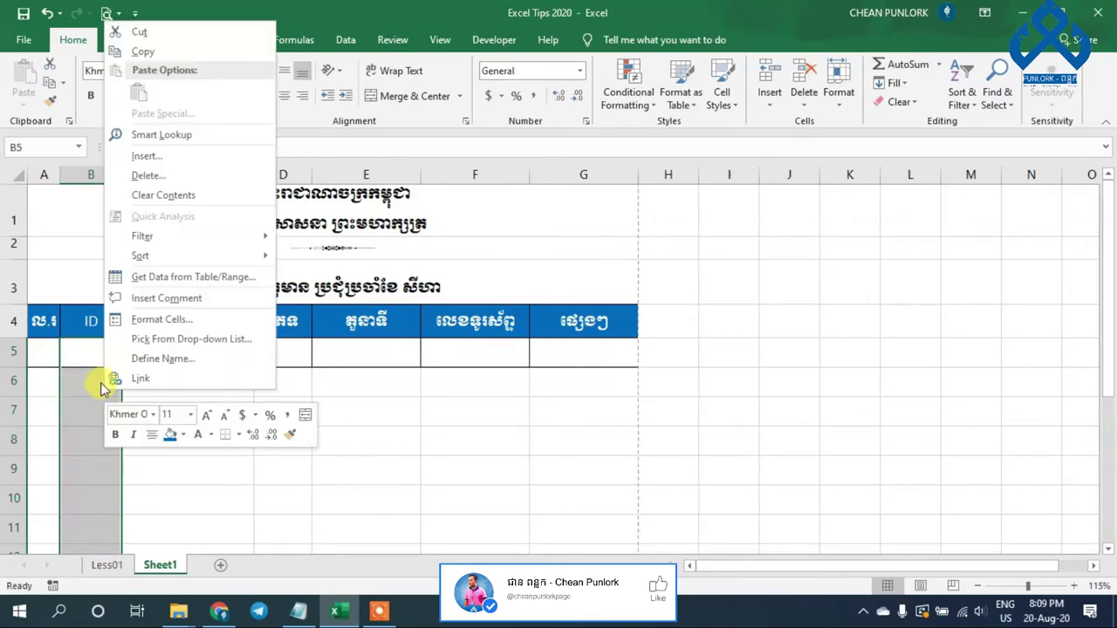
Step: Replace General with the custom format P-000 for B5 so it shows P-001
left_click(170, 319)
left_click_drag(261, 131, 770, 87)
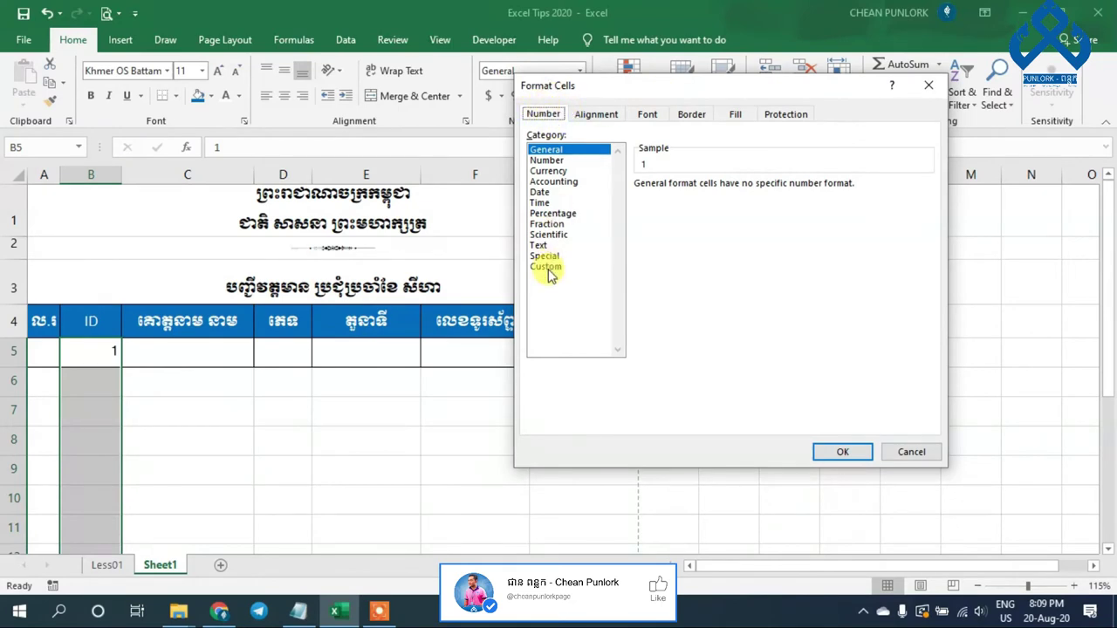
left_click(548, 267)
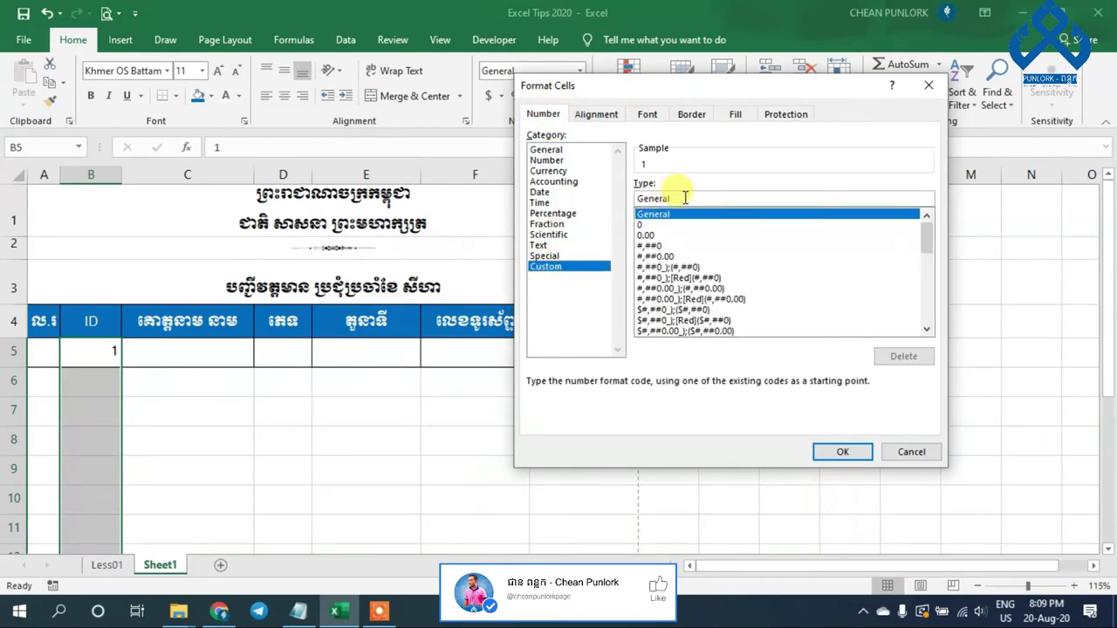
left_click_drag(637, 200, 735, 201)
key("BackSpace")
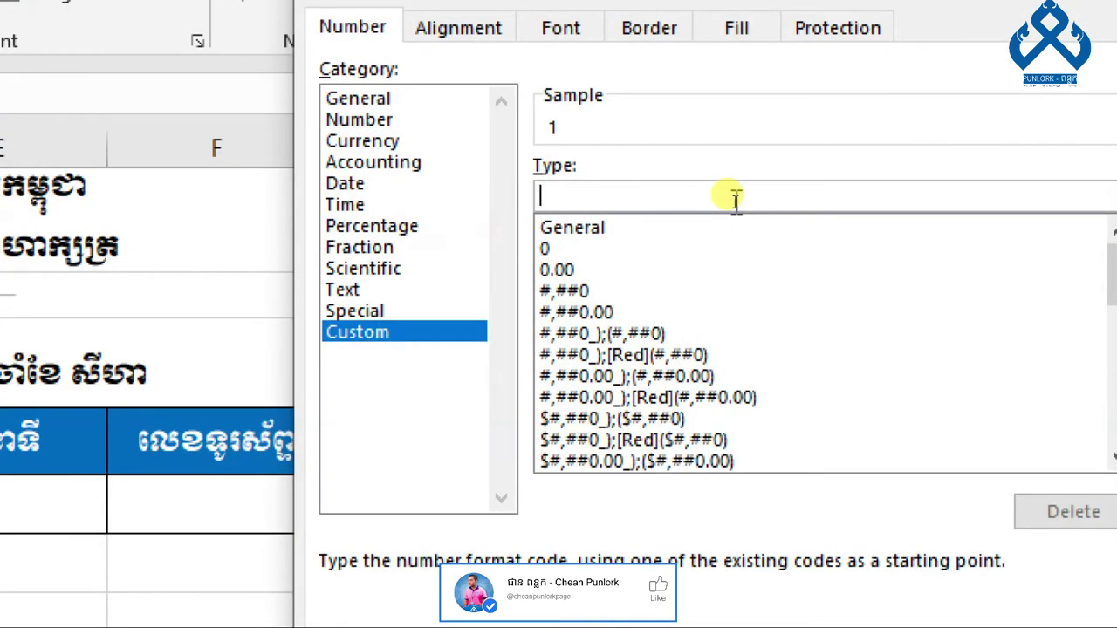
type("P-000")
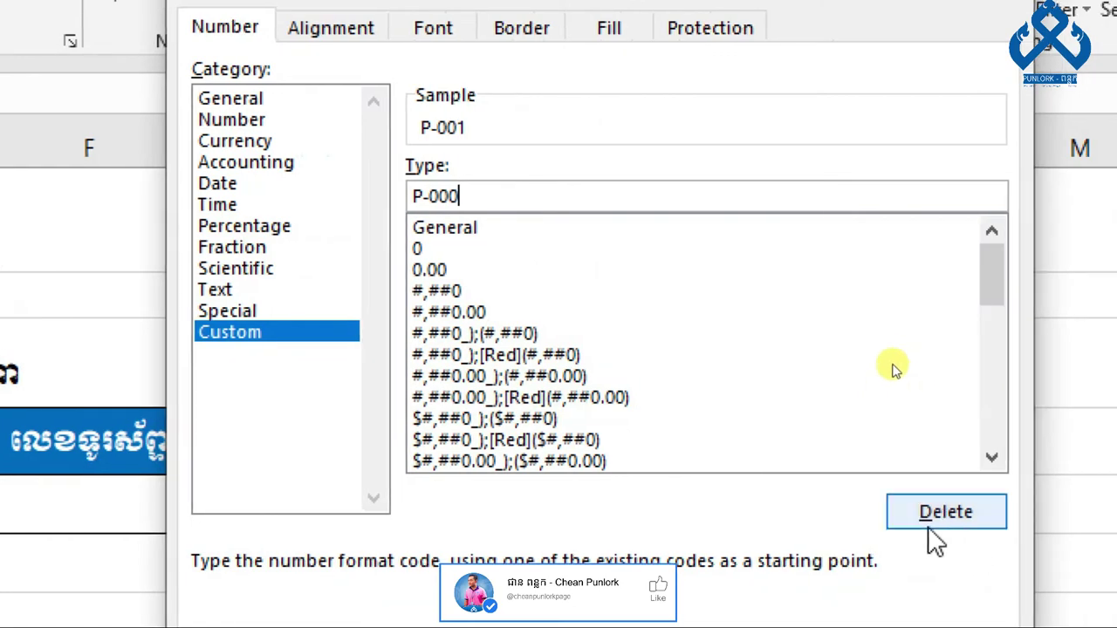
scroll(995, 427, "down", 3)
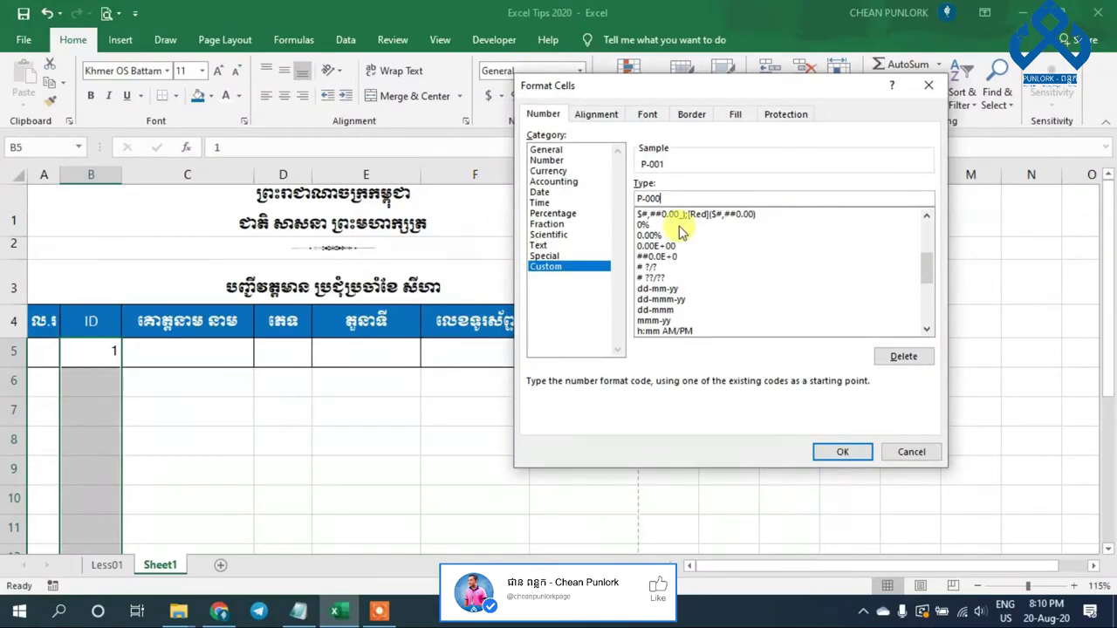
left_click(843, 451)
left_click(282, 381)
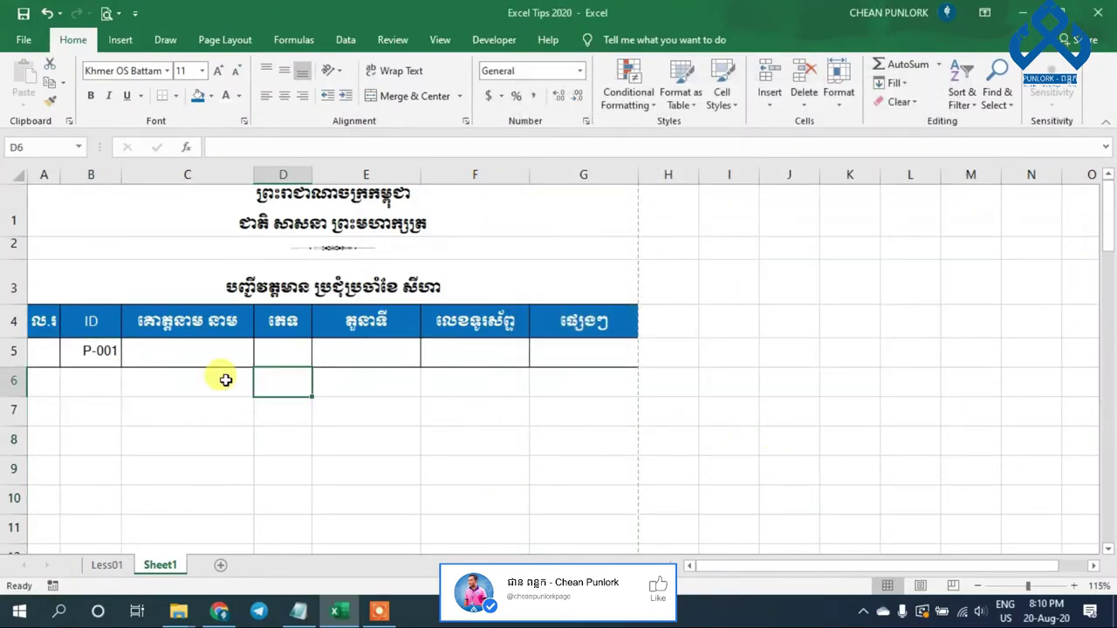
Step: Centre-align the whole ID column B
left_click(106, 357)
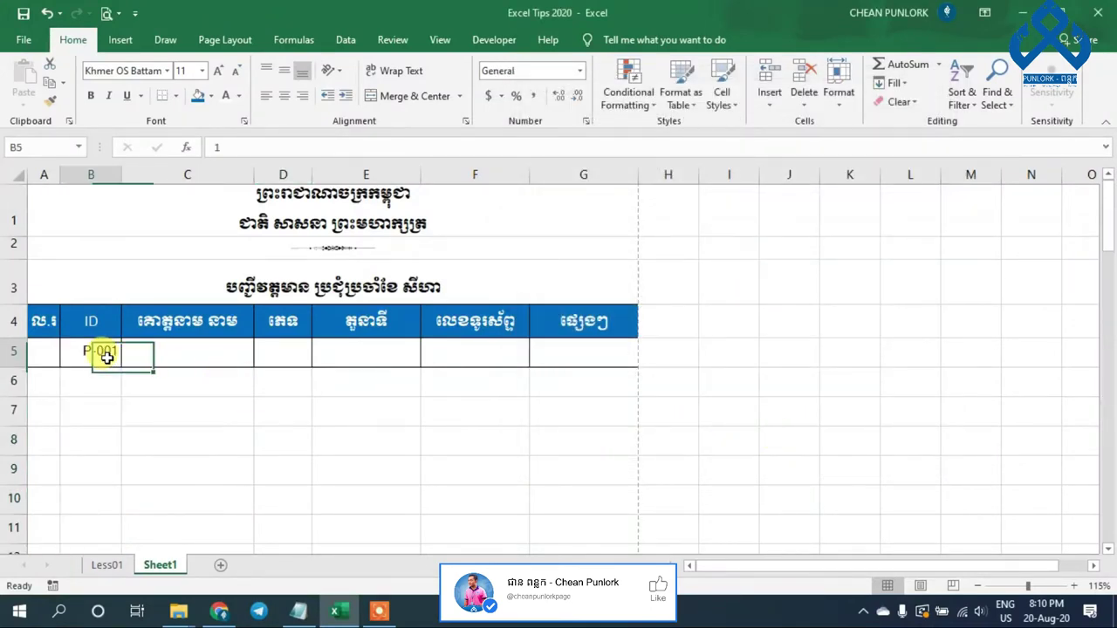
left_click(82, 173)
left_click(284, 96)
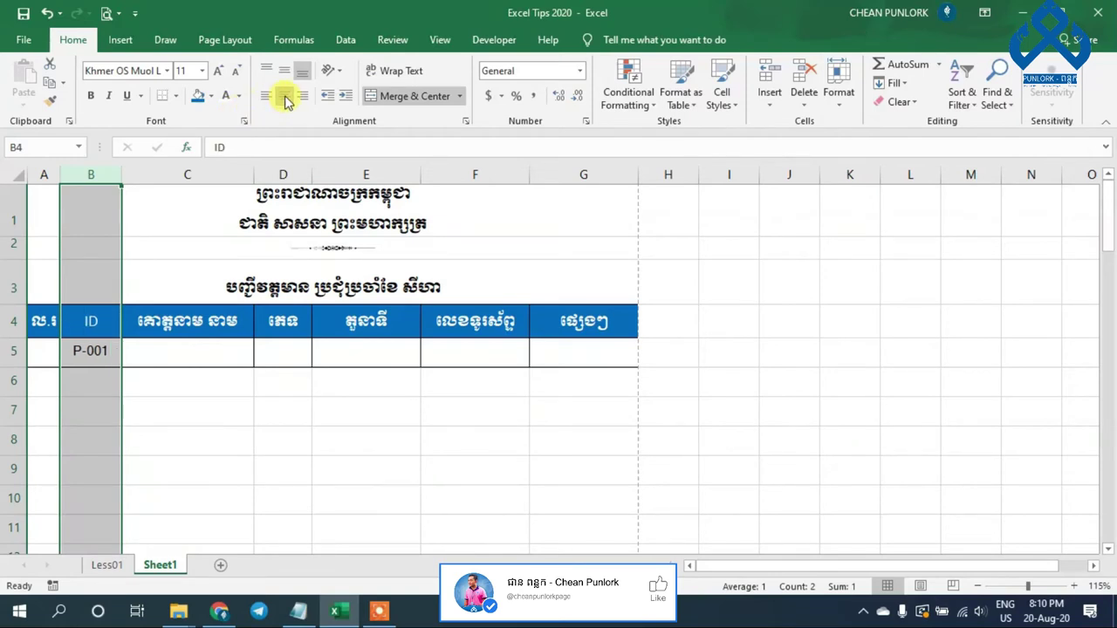
Step: Enter IDs 2 in B6 and 4 in B7, displayed as P-002 and P-004
left_click(140, 380)
left_click(91, 352)
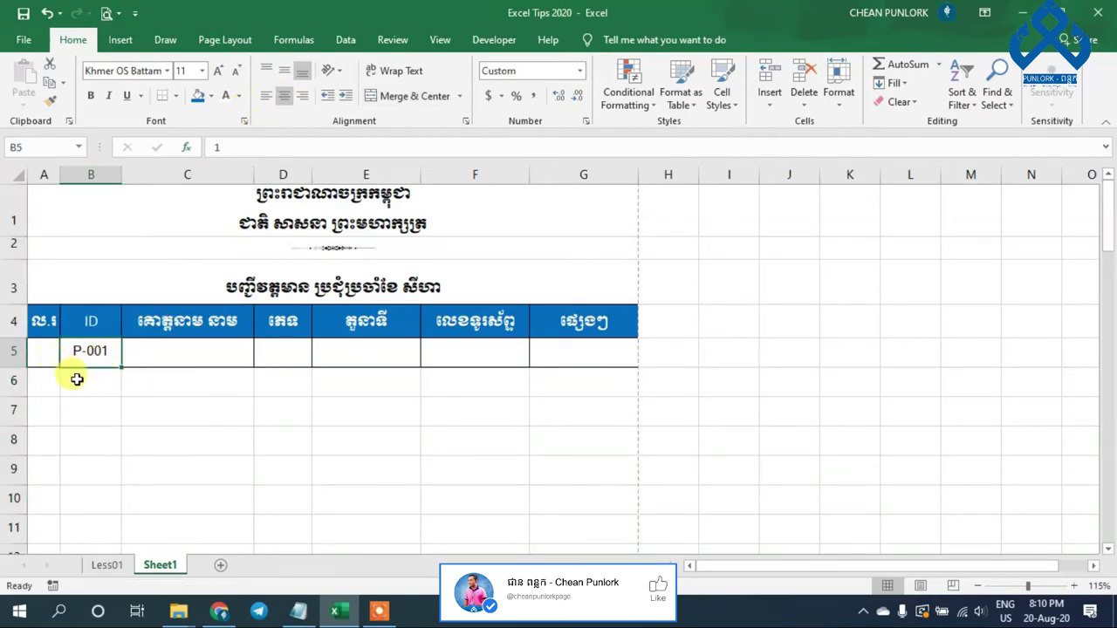
left_click(83, 382)
type("2")
key("Return")
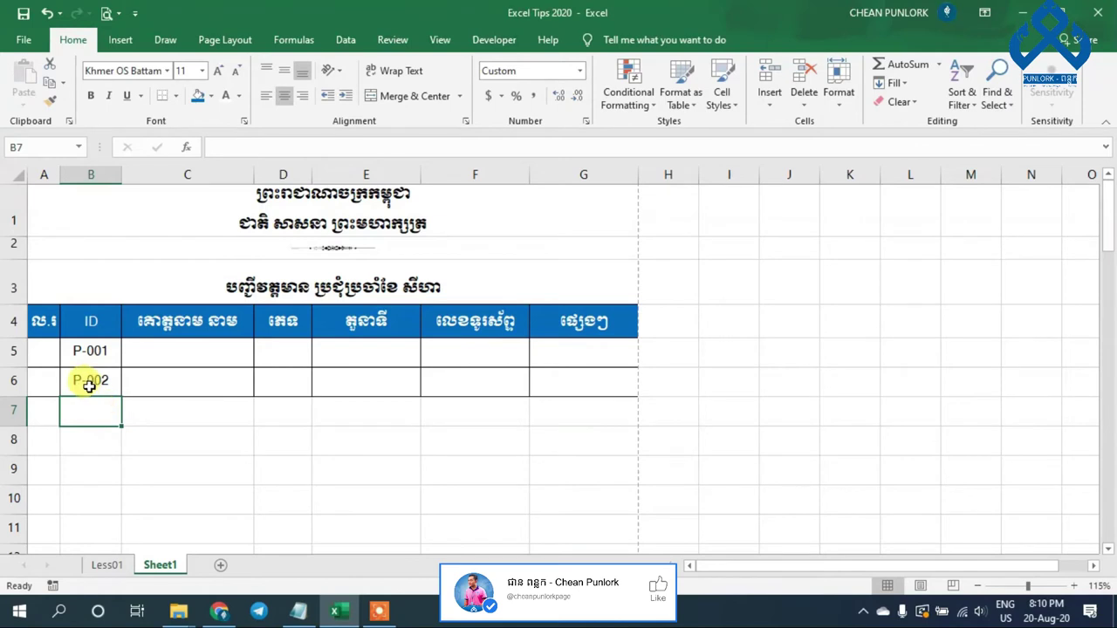
type("4")
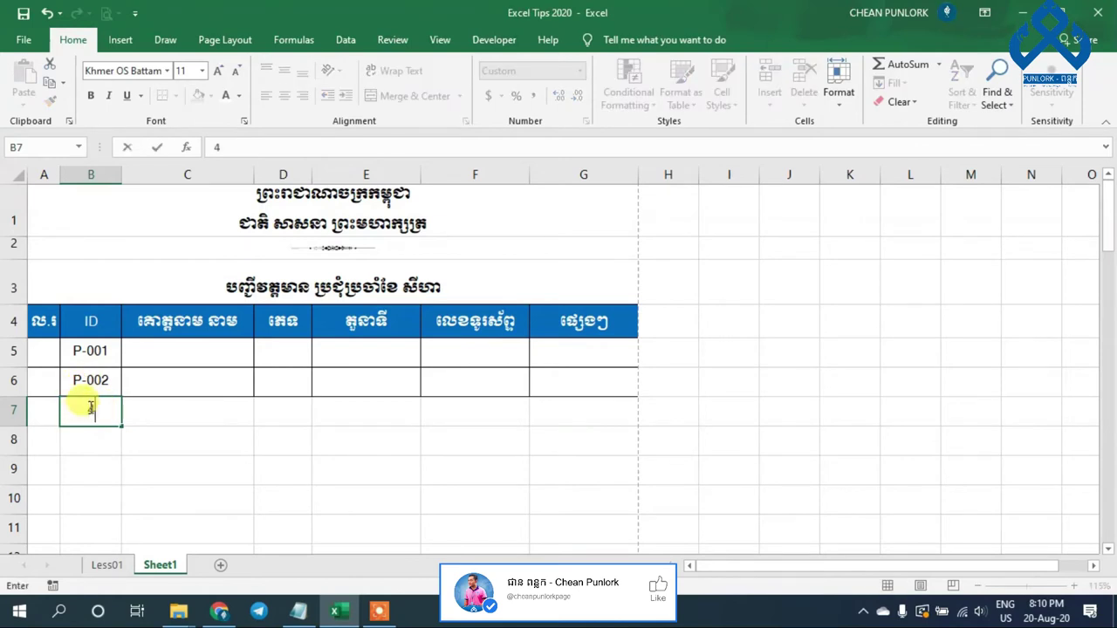
key("Return")
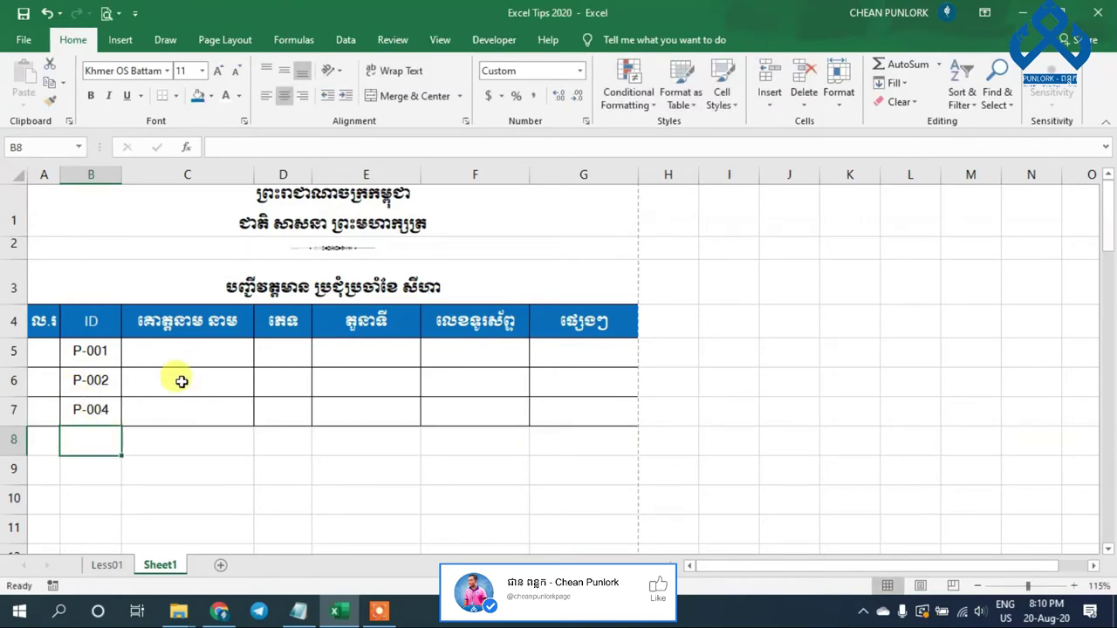
Step: Inspect cells in columns A and C, then discard a test 4 typed in A5
left_click(169, 356)
left_click(163, 388)
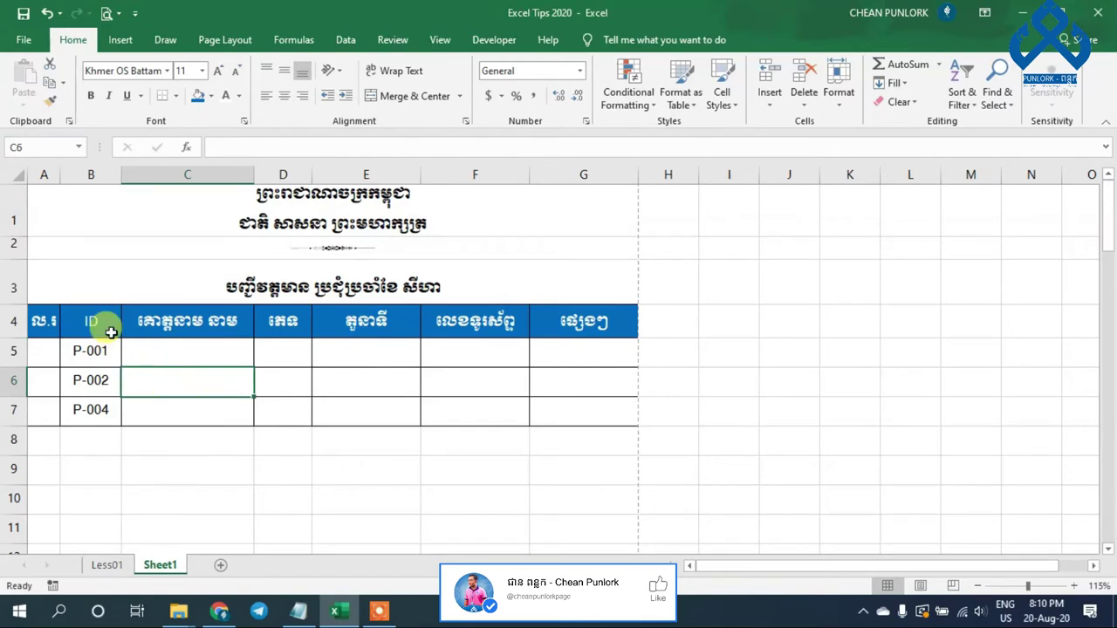
left_click(40, 350)
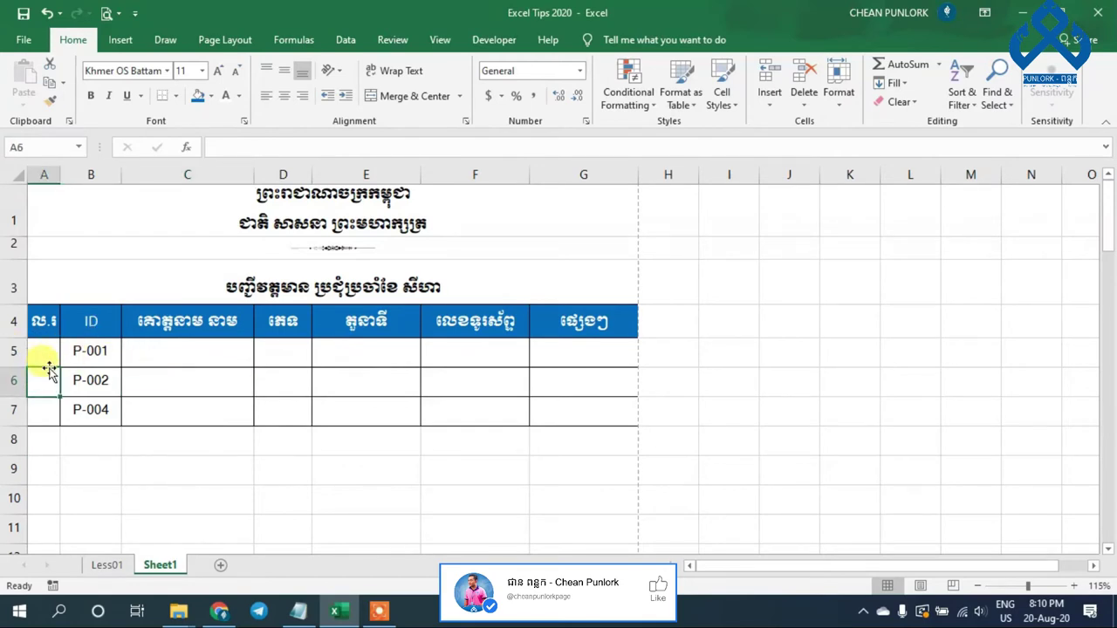
left_click(47, 377)
left_click(48, 362)
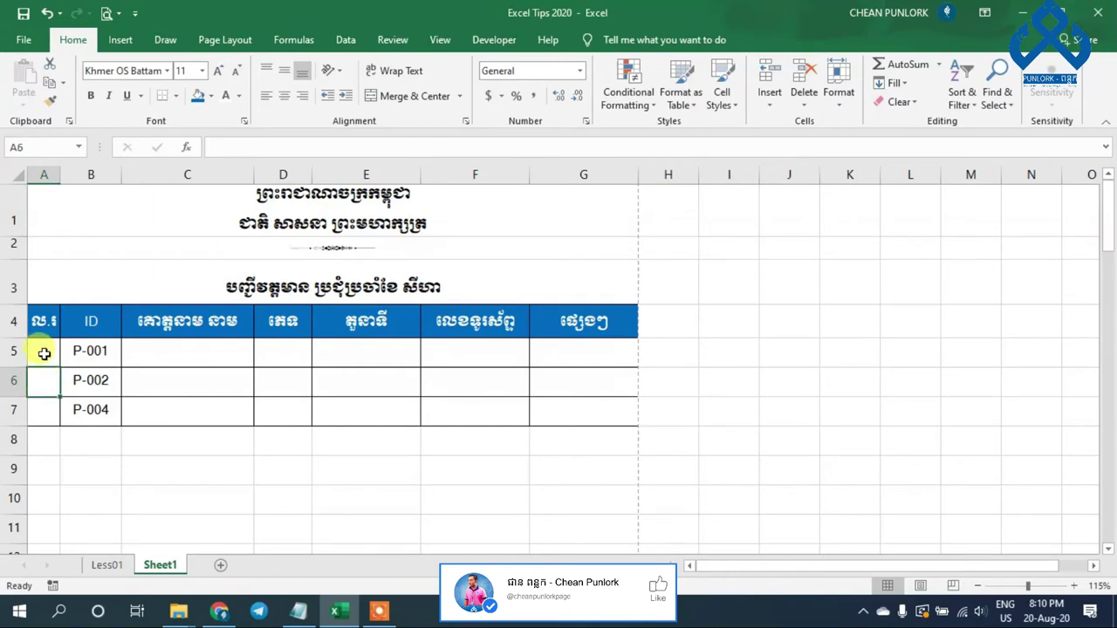
type("4")
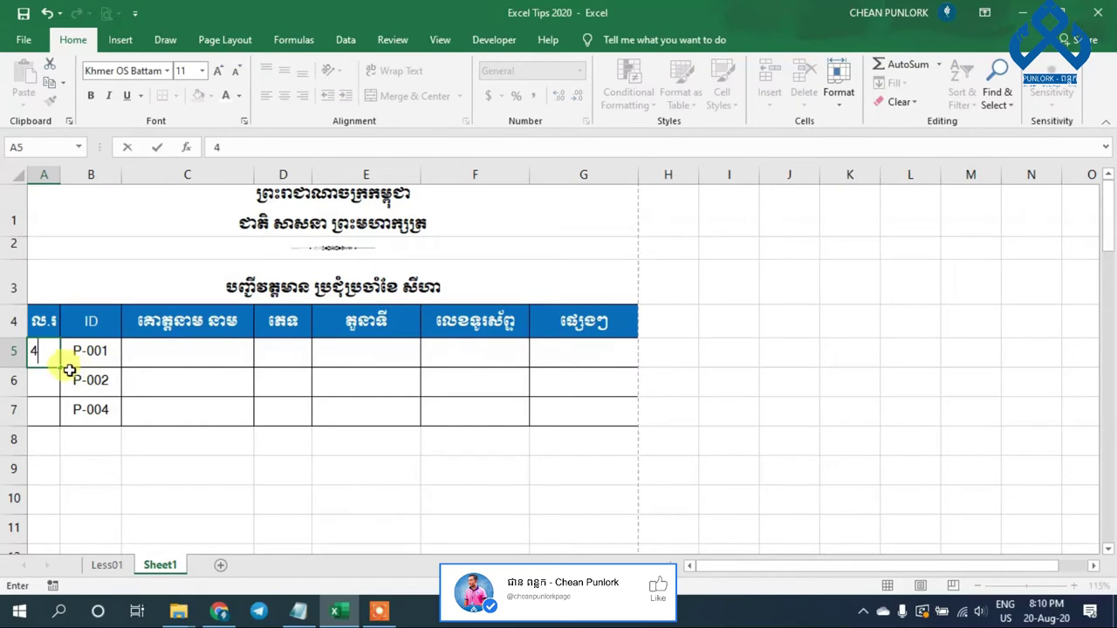
key("Escape")
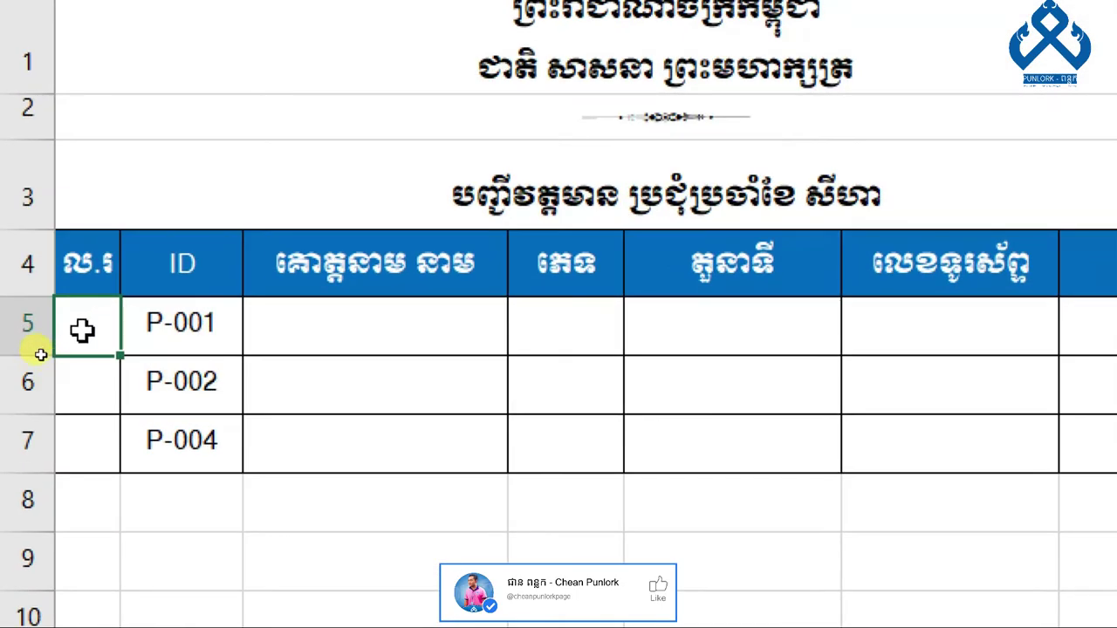
Step: Start the A5 numbering formula =IF(B5="", testing whether the B5 ID is empty
type("=IF(")
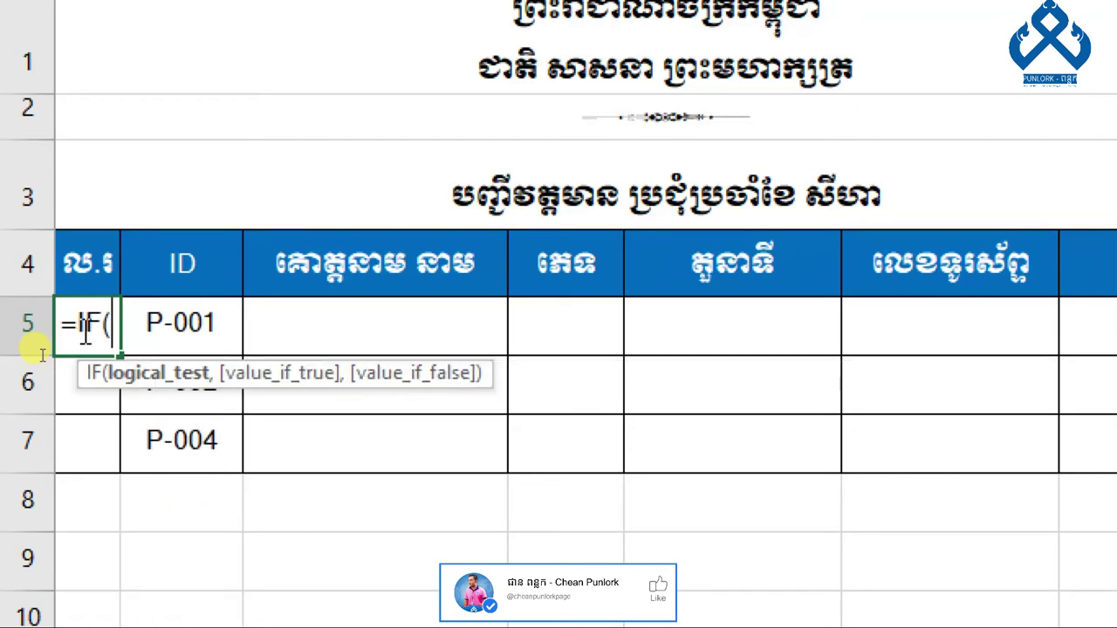
left_click(205, 327)
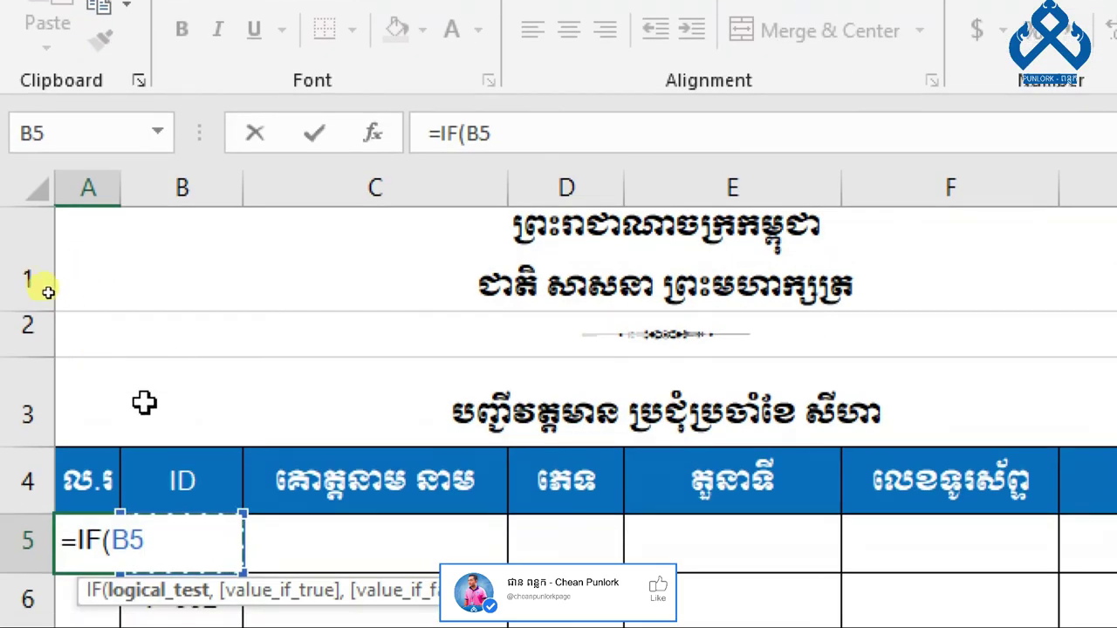
scroll(102, 340, "down", 1)
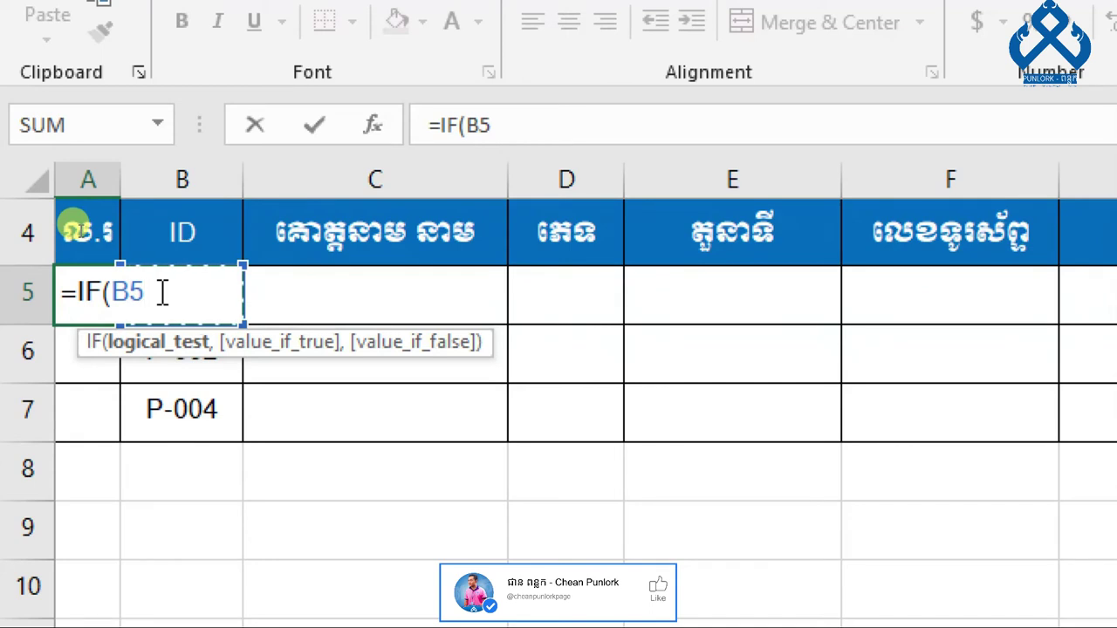
type("=")
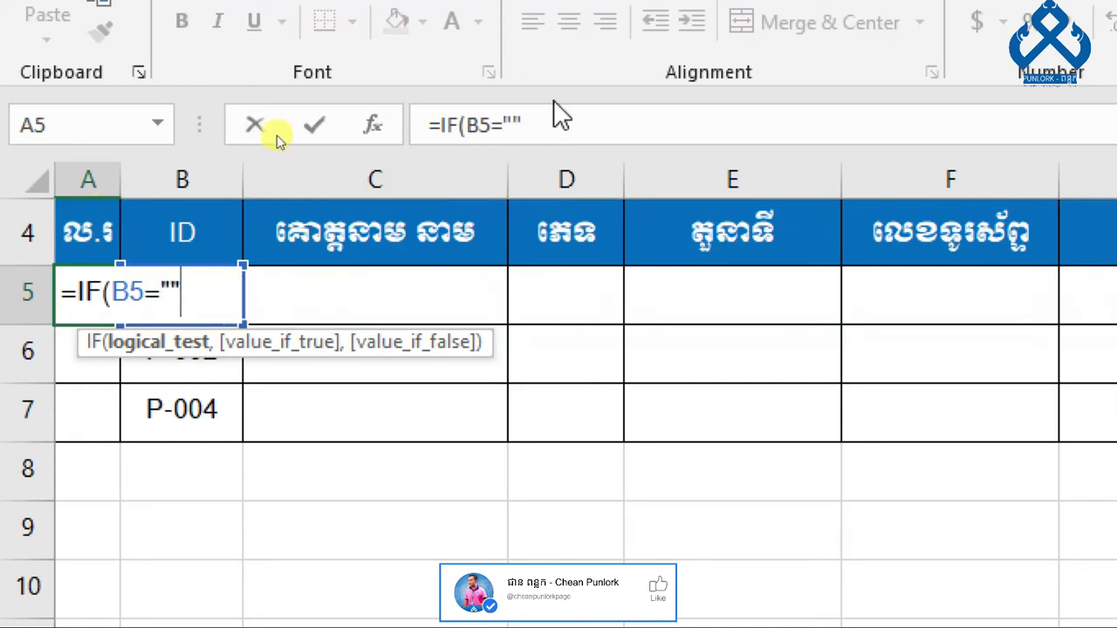
left_click(534, 127)
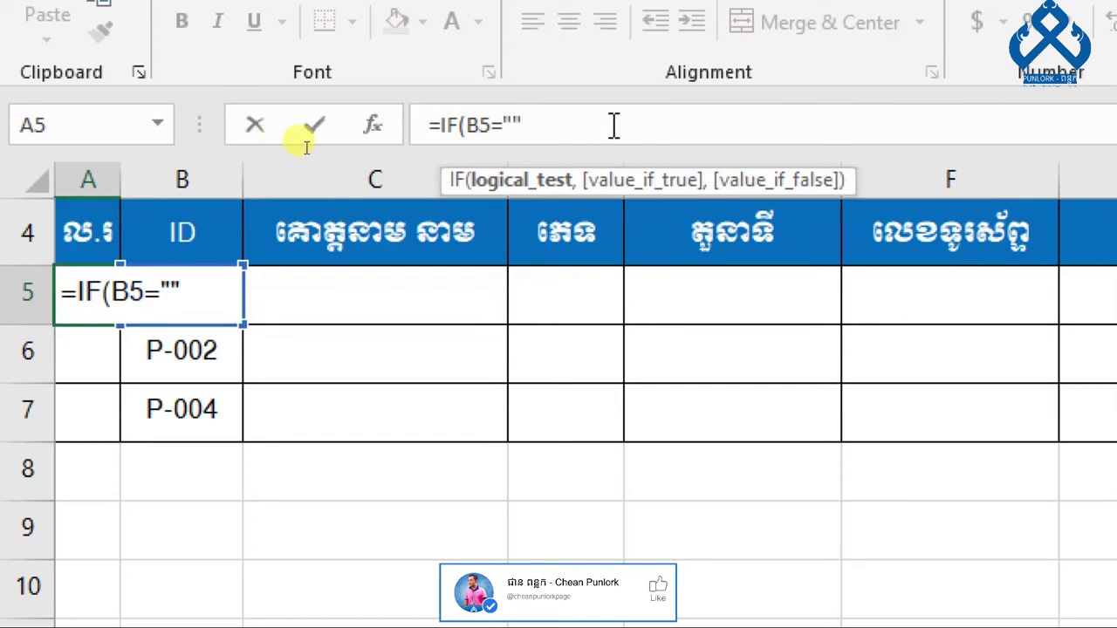
type(",\"\",1")
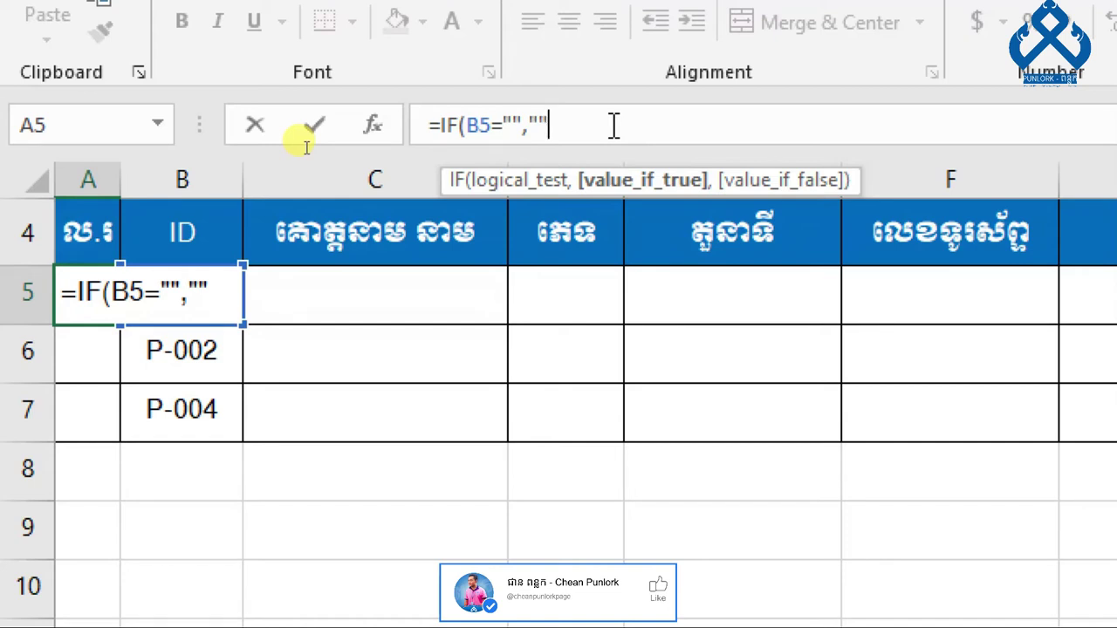
Step: Enter =IF(B5="","",1) in A5 and =IF(B6="","",A5+1) in A6 to number rows 1 and 2
type(",1")
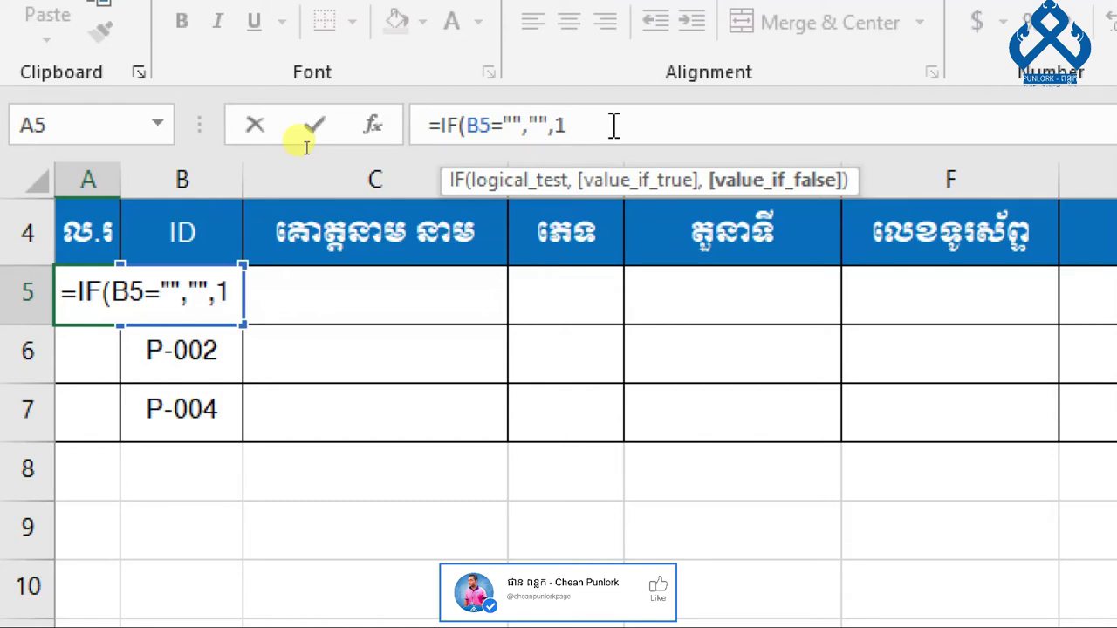
key("Return")
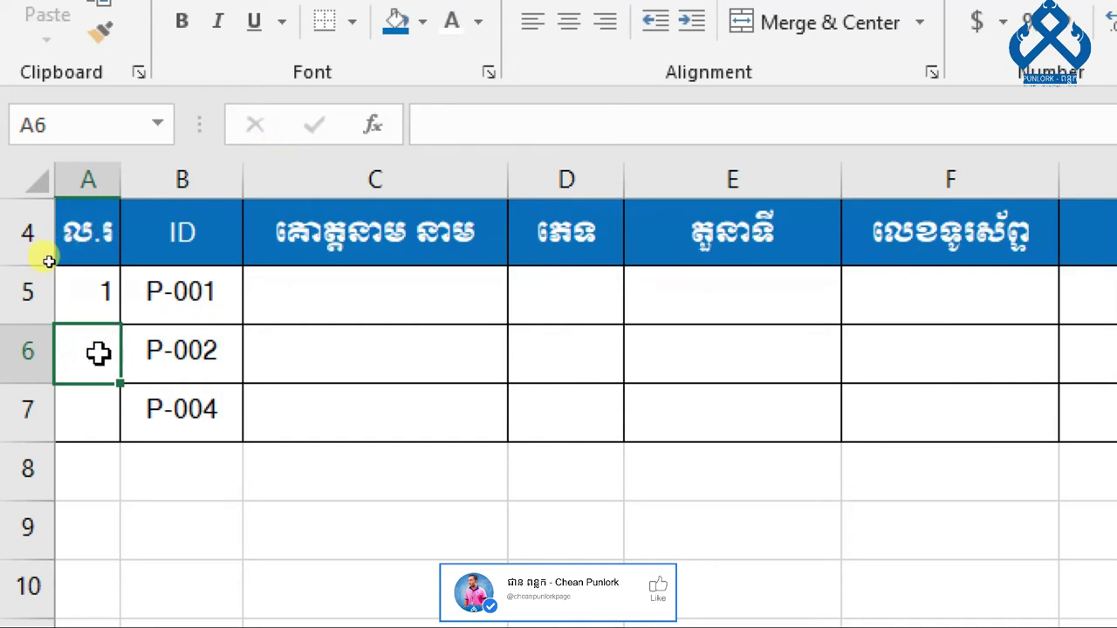
type("=i")
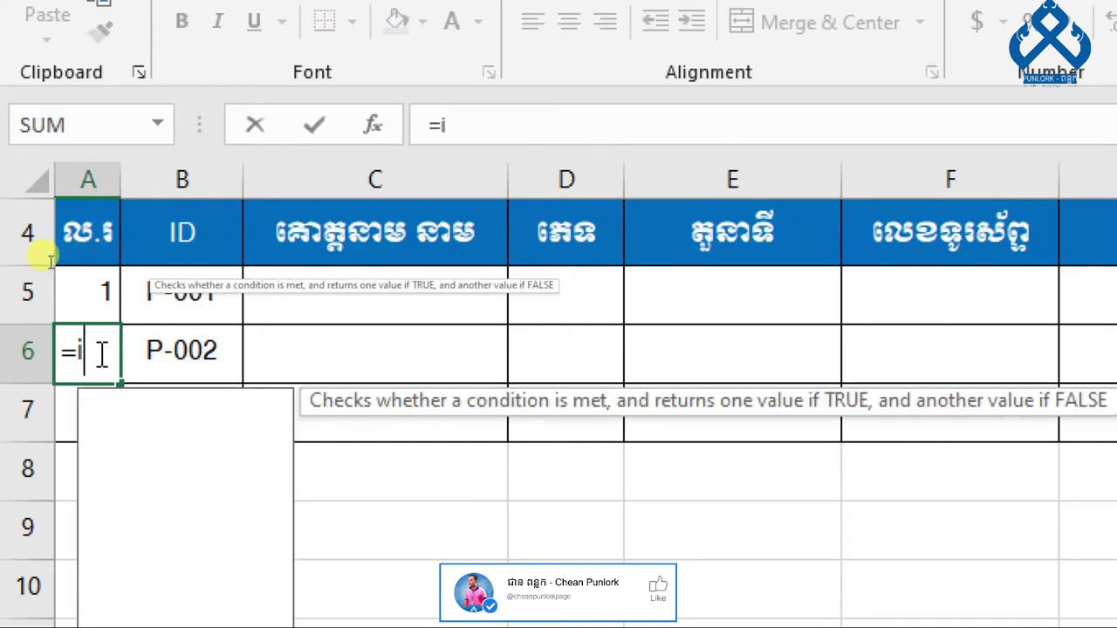
key("Tab")
left_click(209, 351)
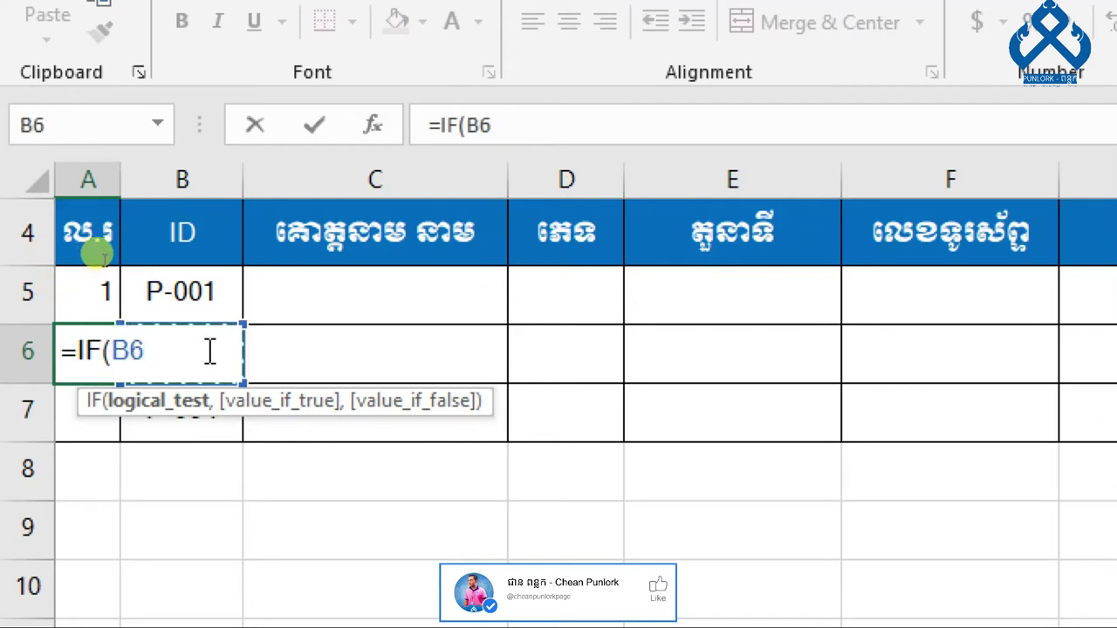
type("=\"")
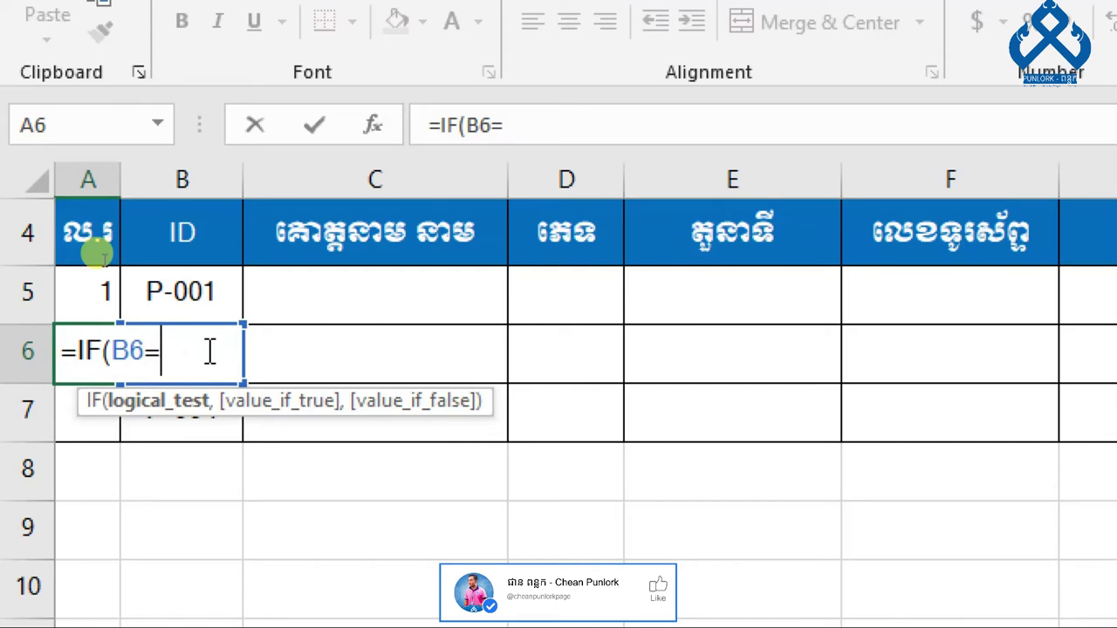
type(",\"\"")
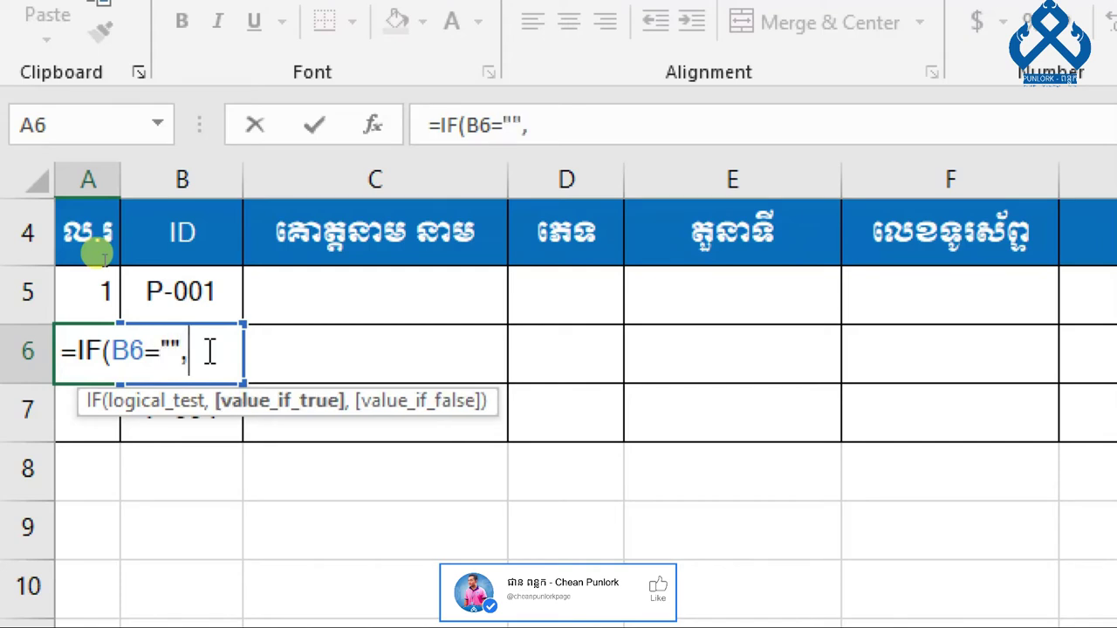
type(",")
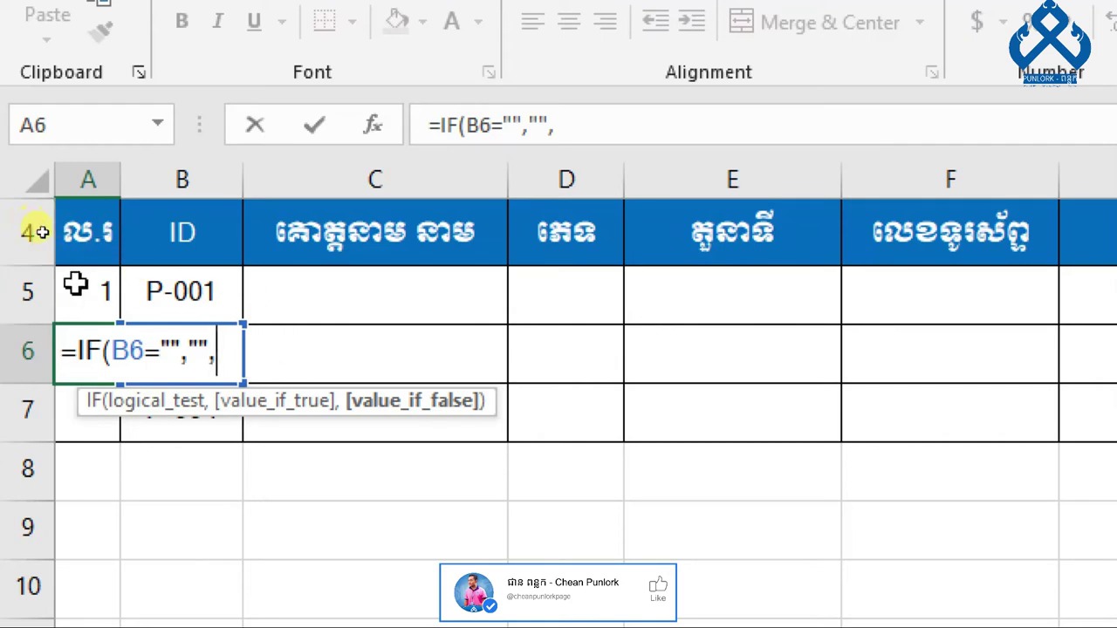
left_click(89, 292)
type("+1")
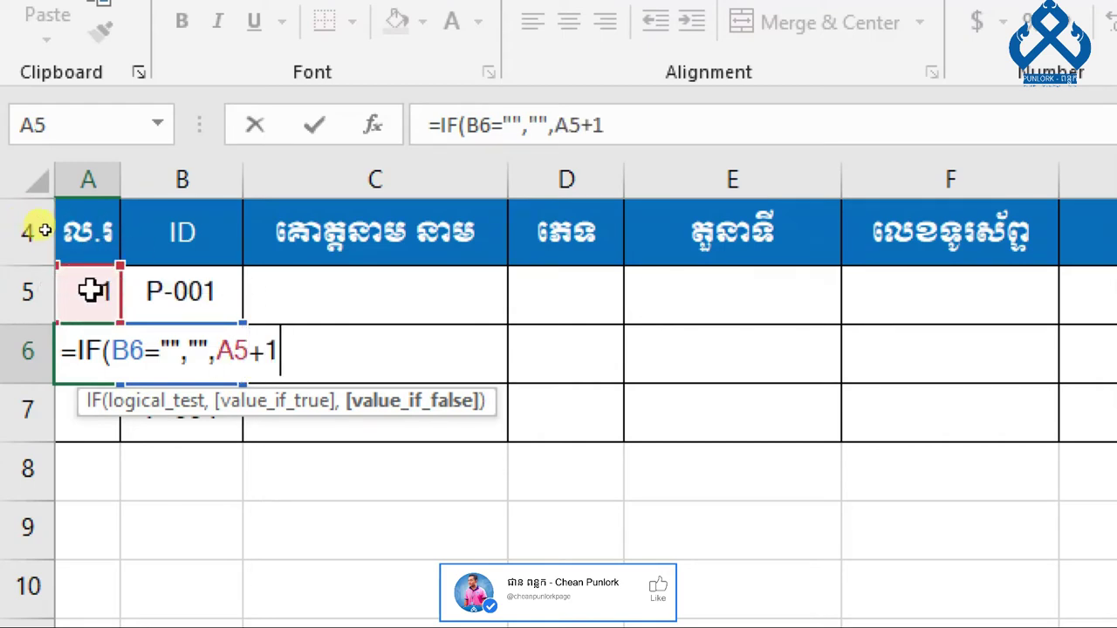
key("Return")
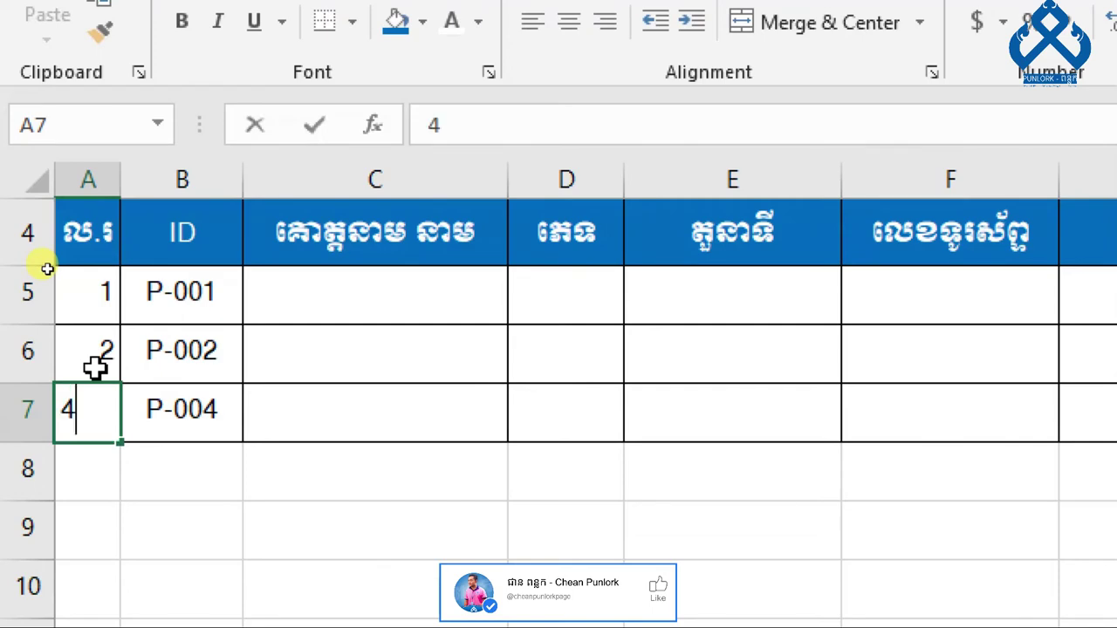
type("4")
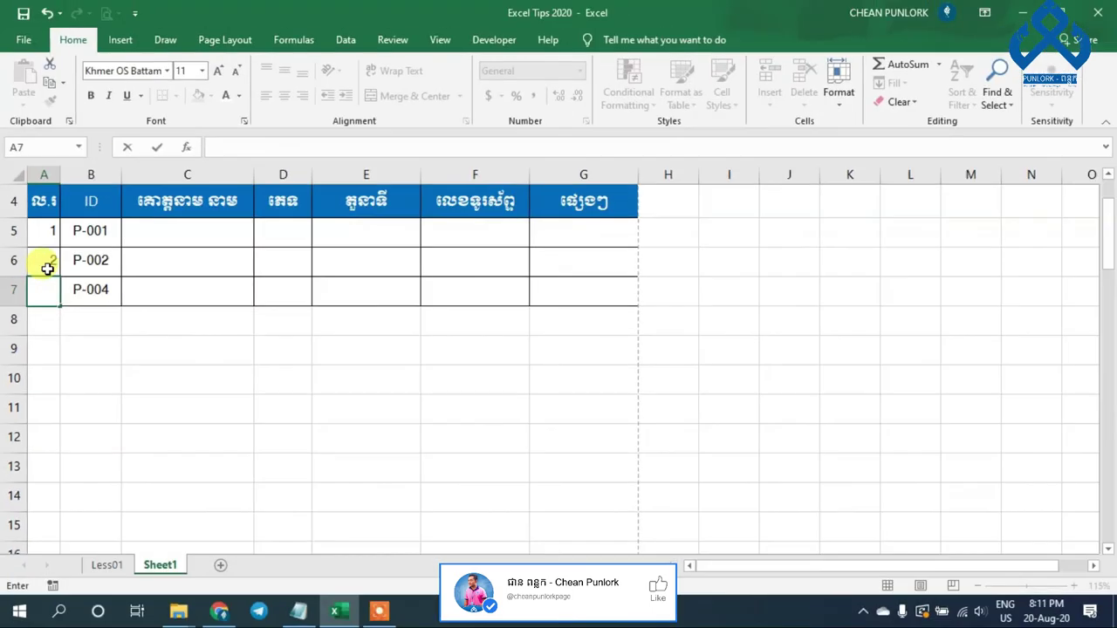
Step: Enter =IF(B7="","",A6+1) in A7 so the third row shows 3
left_click(45, 261)
left_click(50, 294)
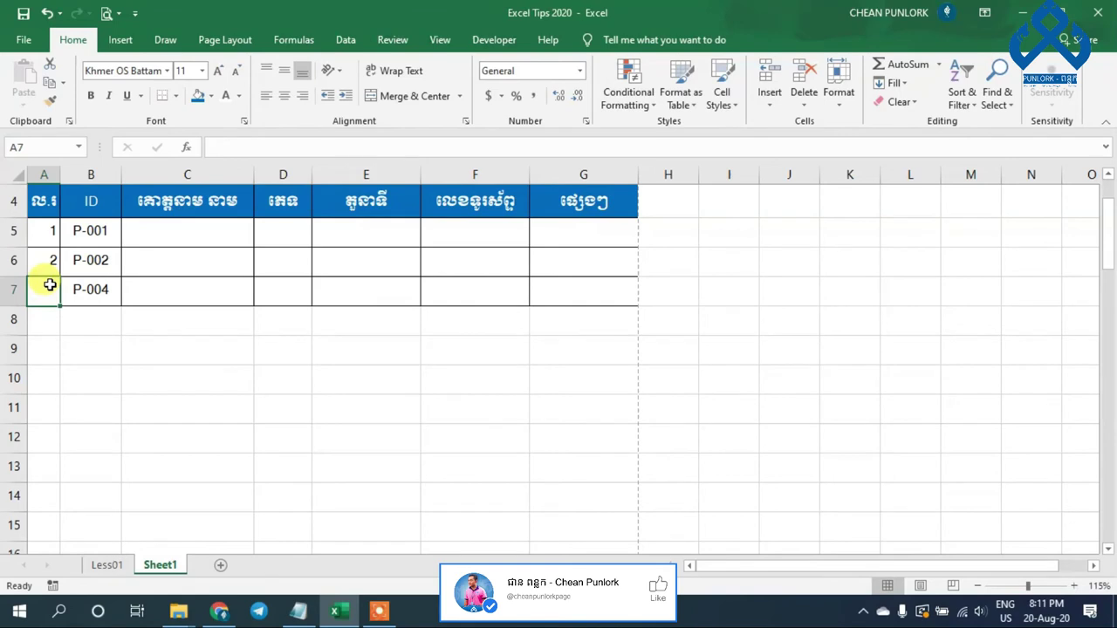
left_click(53, 258)
left_click(49, 281)
left_click(50, 270)
left_click(46, 292)
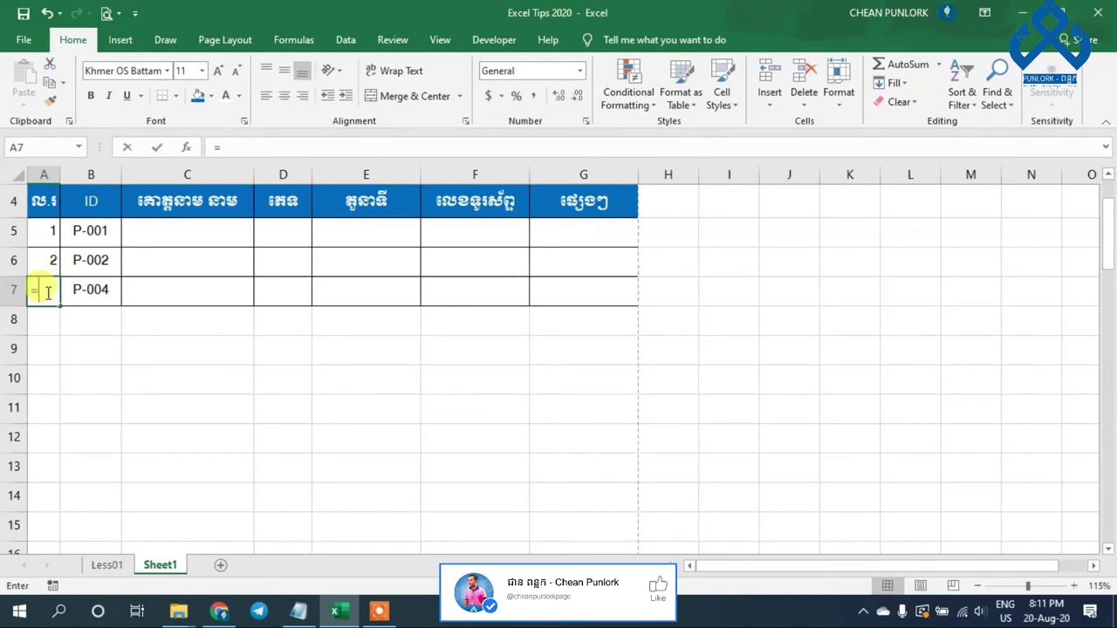
type("if")
key("Tab")
left_click(78, 290)
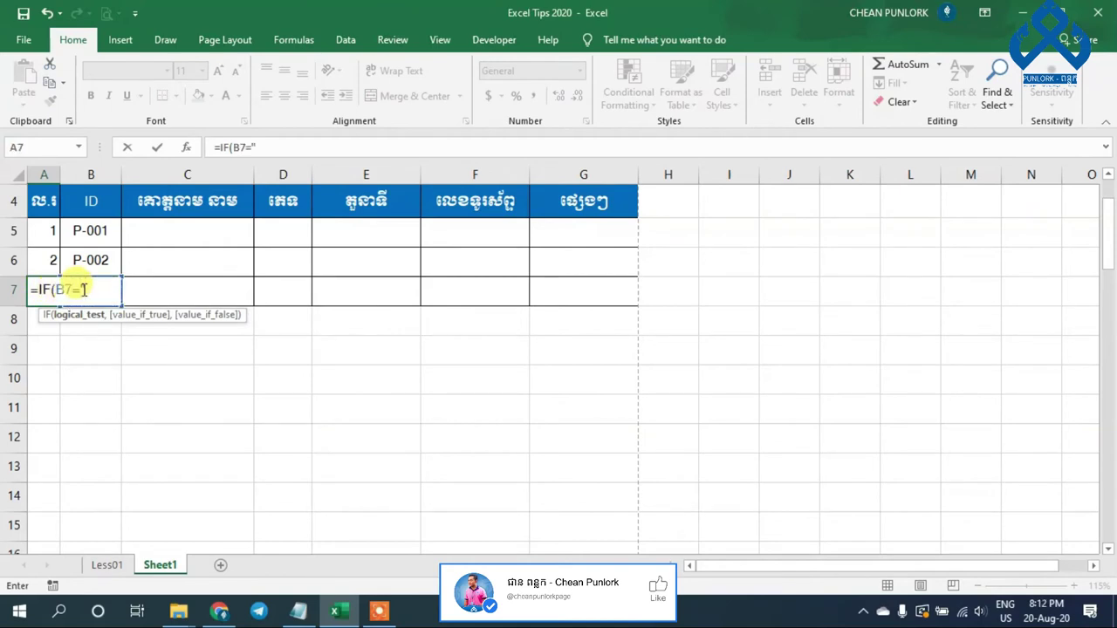
type(",\"\"")
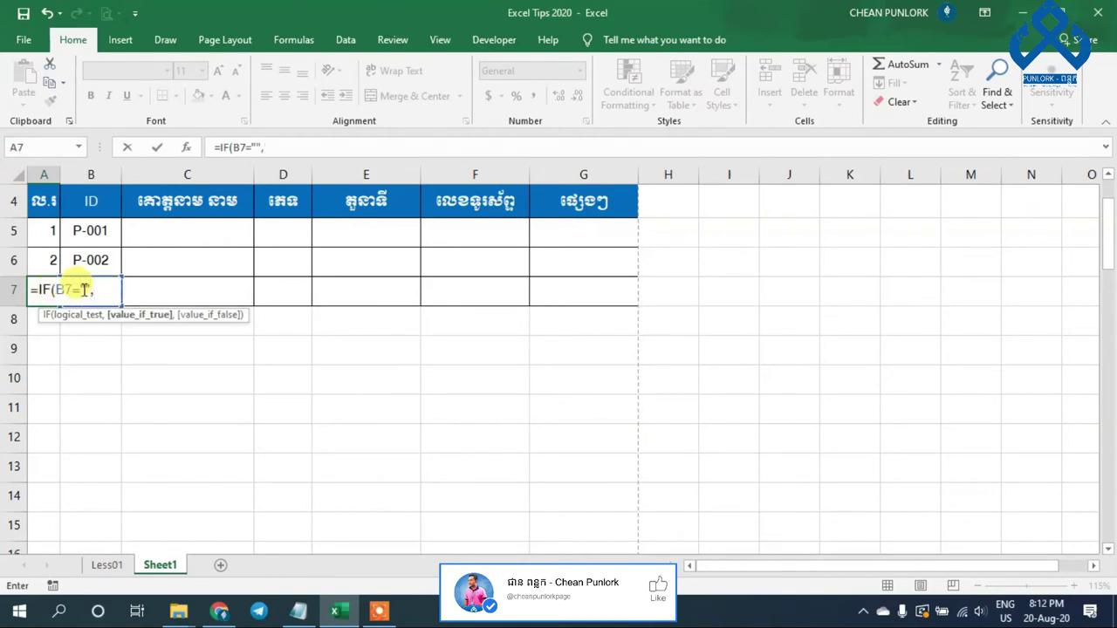
type(",")
left_click(41, 270)
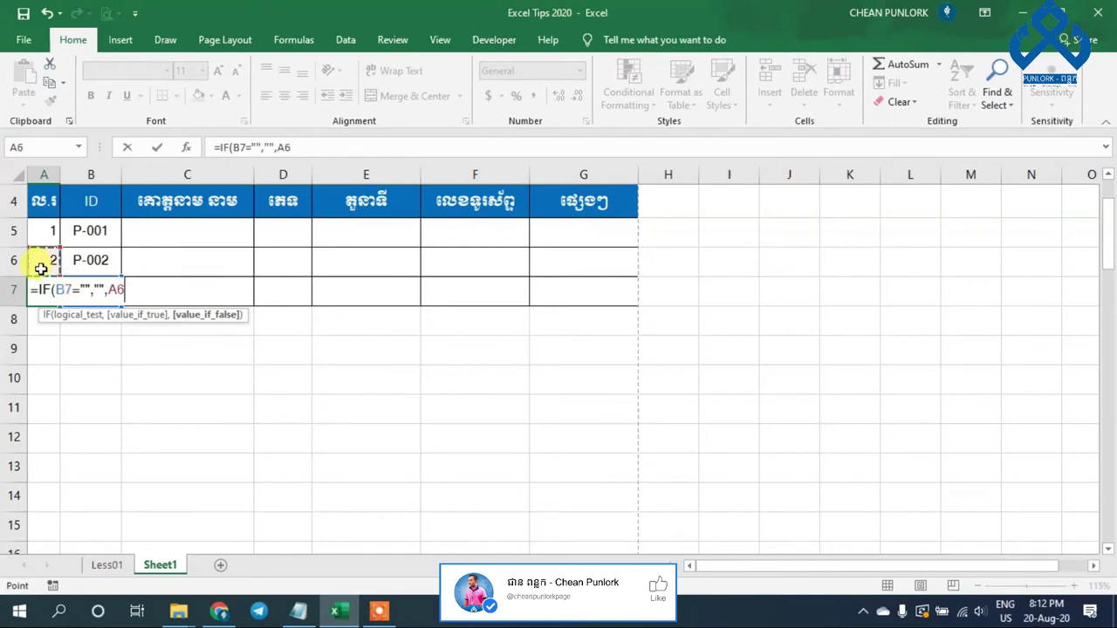
key("Return")
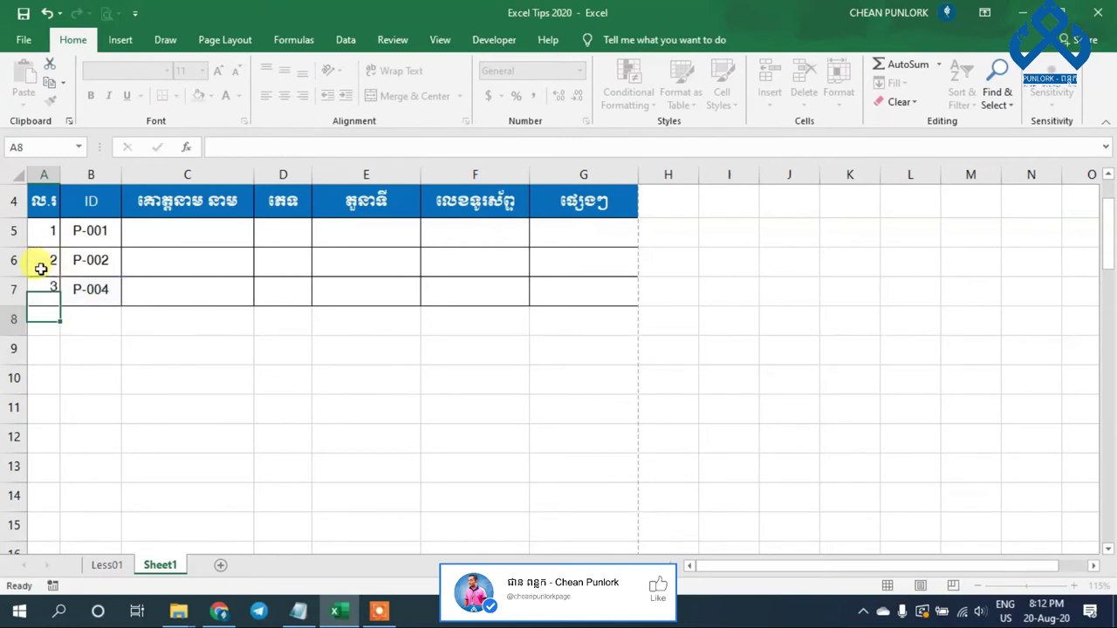
Step: Fill the A6 numbering formula down column A to row 60, then return to the table top
left_click(45, 293)
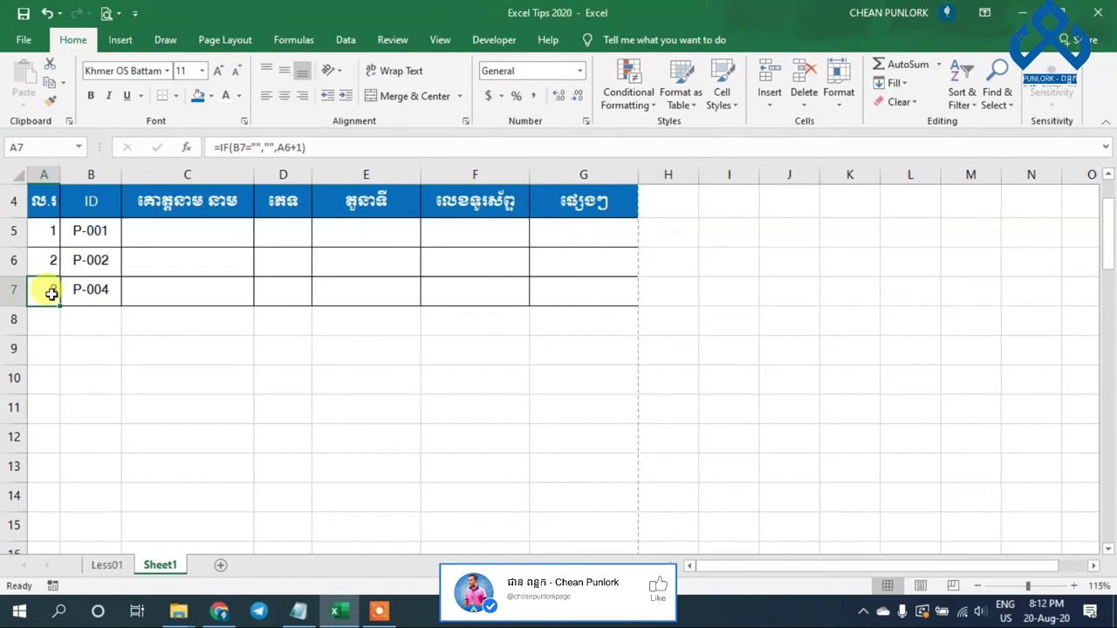
left_click(48, 261)
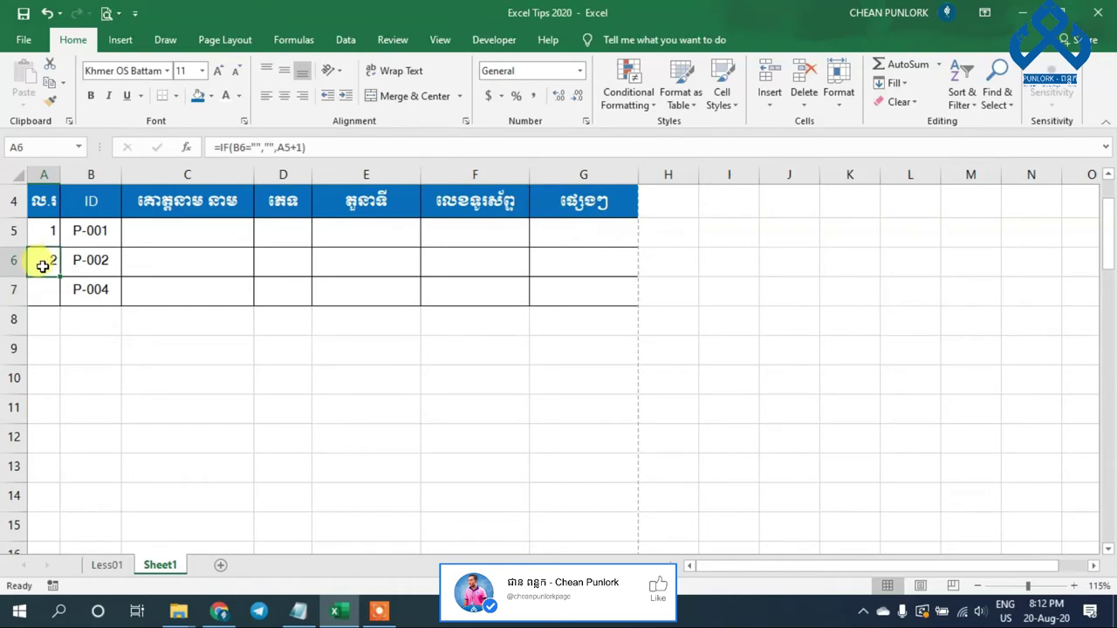
left_click(51, 233)
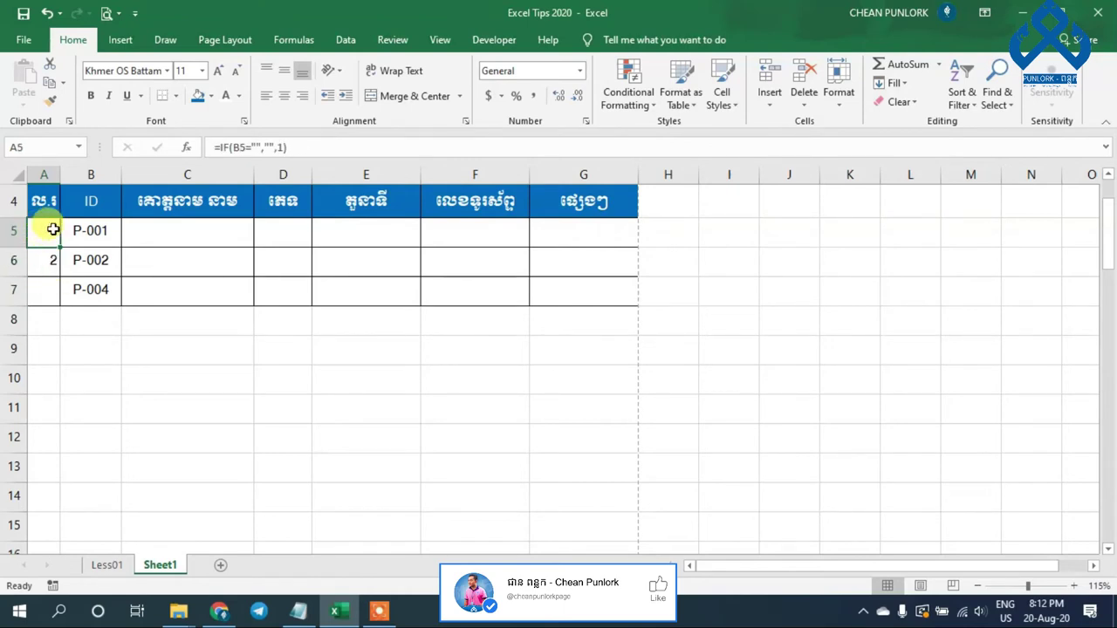
left_click(50, 260)
left_click(50, 236)
left_click(53, 262)
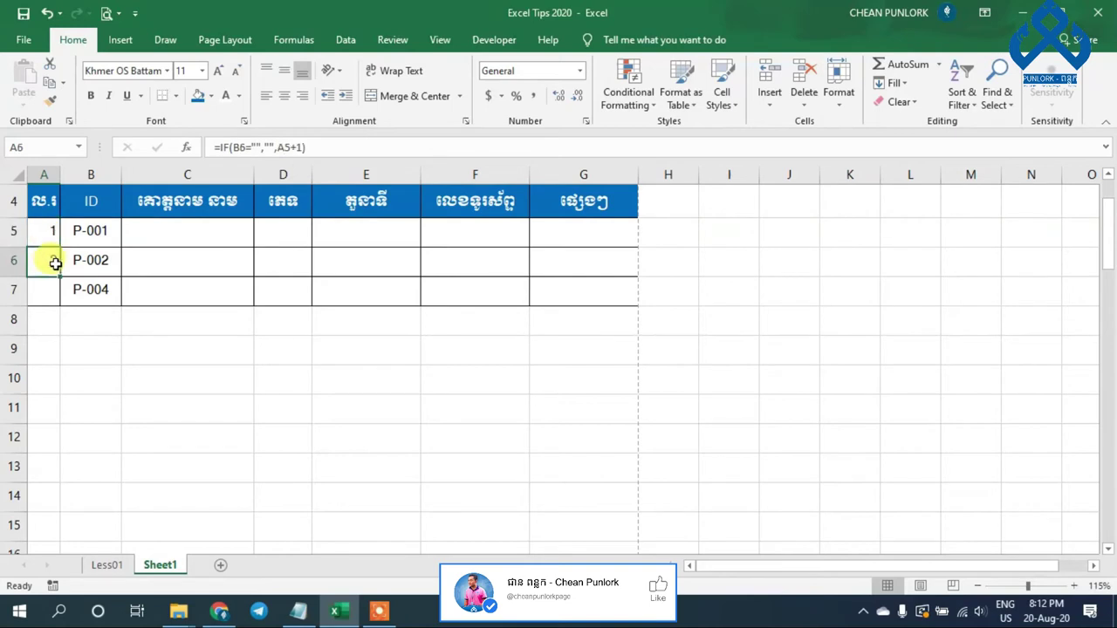
left_click_drag(61, 276, 51, 526)
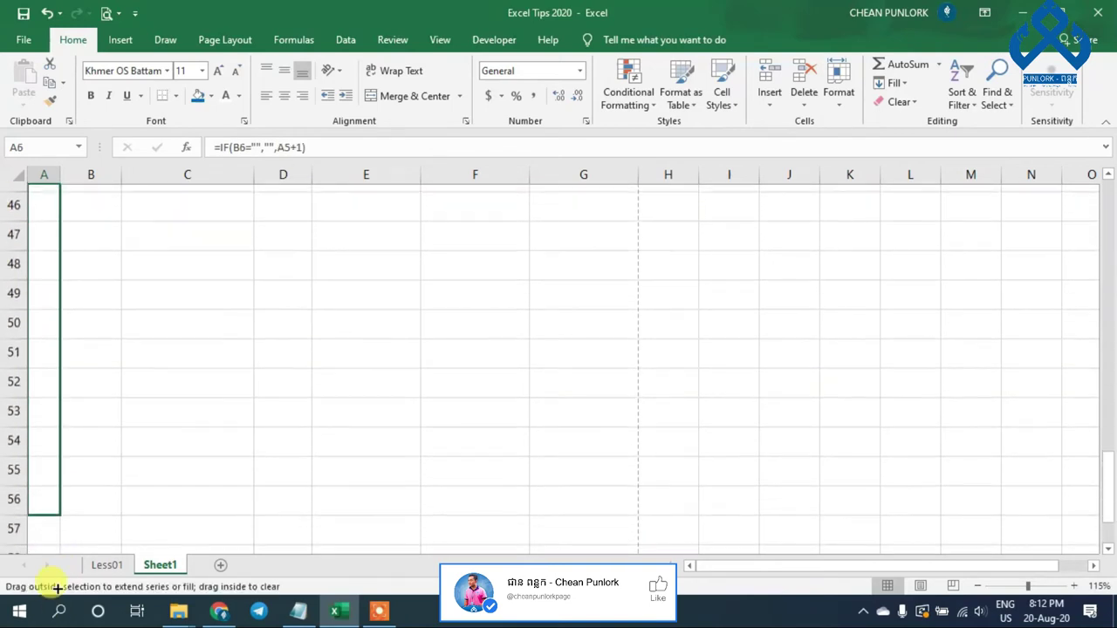
left_click_drag(50, 527, 46, 483)
left_click(38, 468)
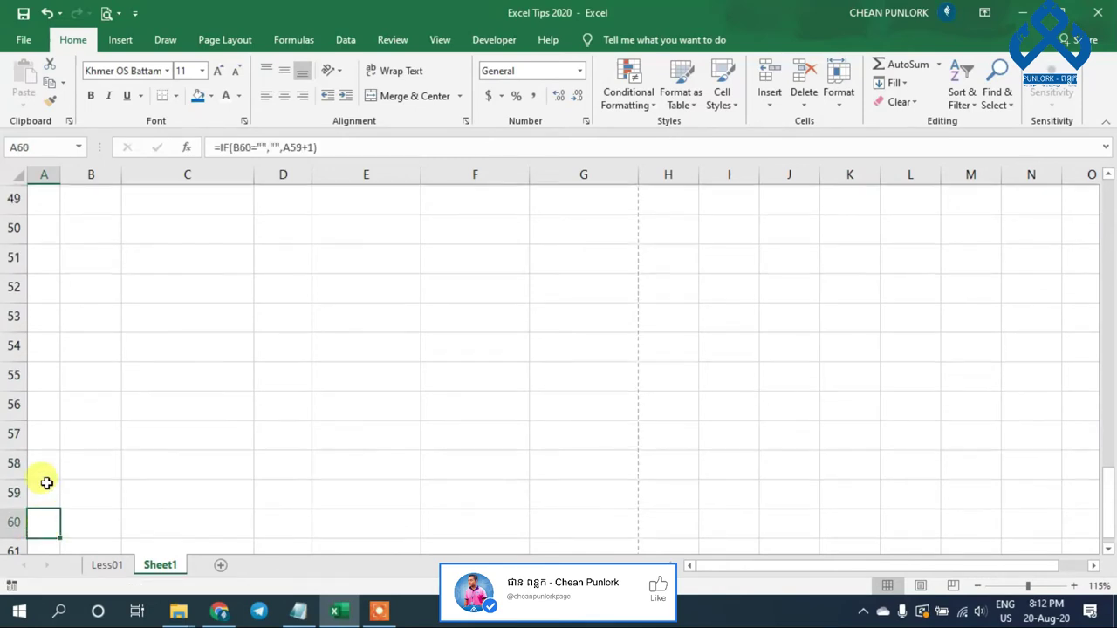
scroll(46, 482, "up", 11)
scroll(46, 482, "up", 5)
left_click(48, 402)
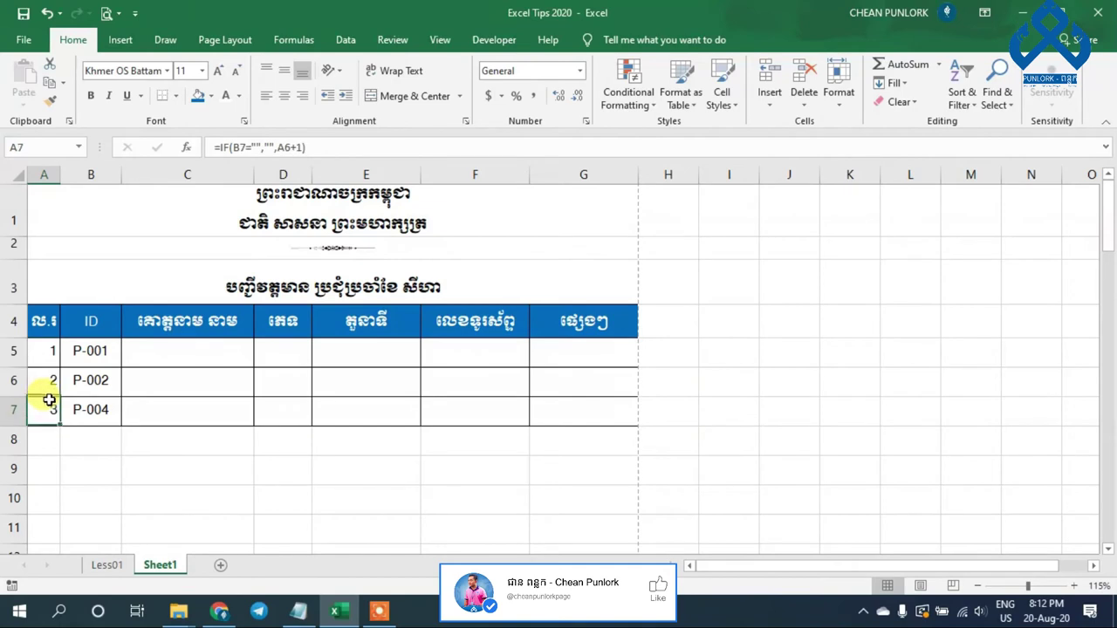
Step: Centre column A and add IDs P-005 in B8 and P-007 in B9
left_click(44, 175)
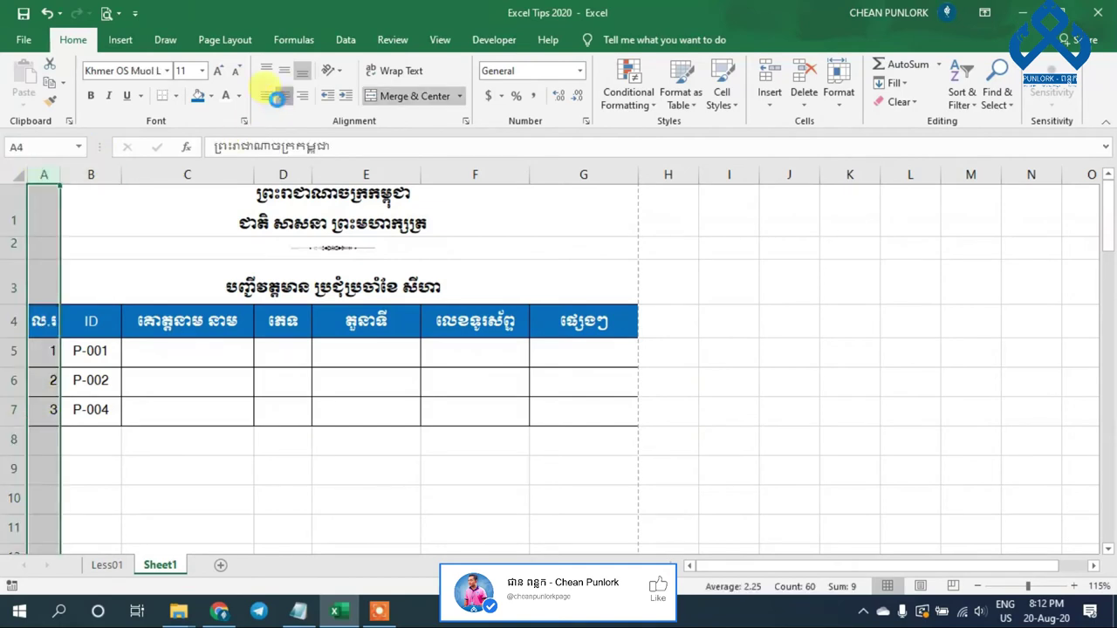
left_click(282, 98)
left_click(96, 438)
type("5")
left_click(96, 487)
left_click(115, 470)
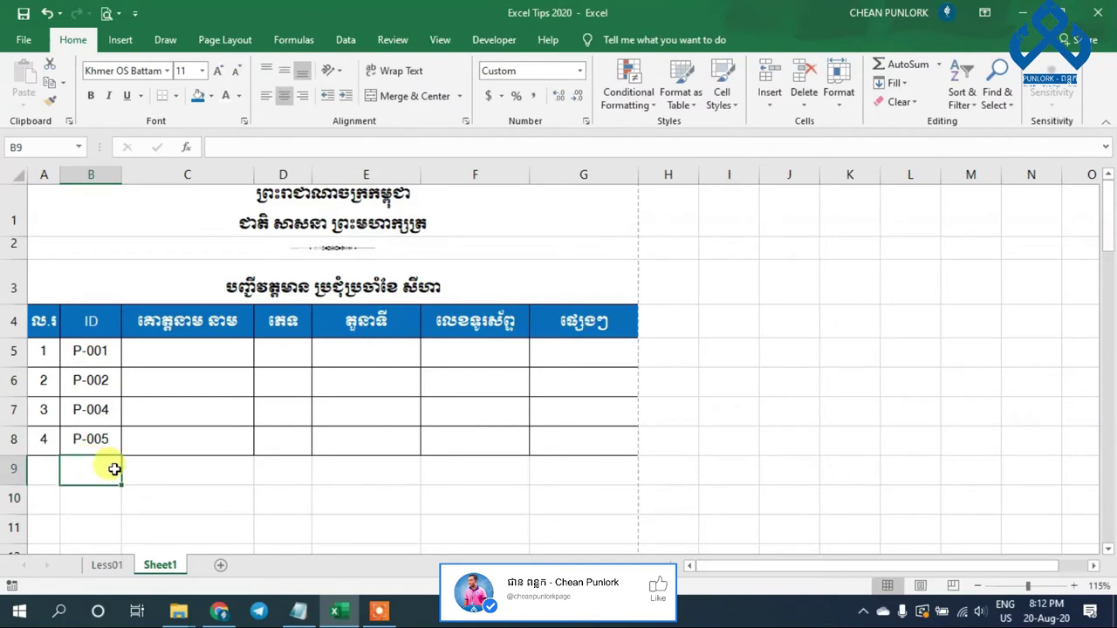
type("7")
key("Return")
left_click(34, 469)
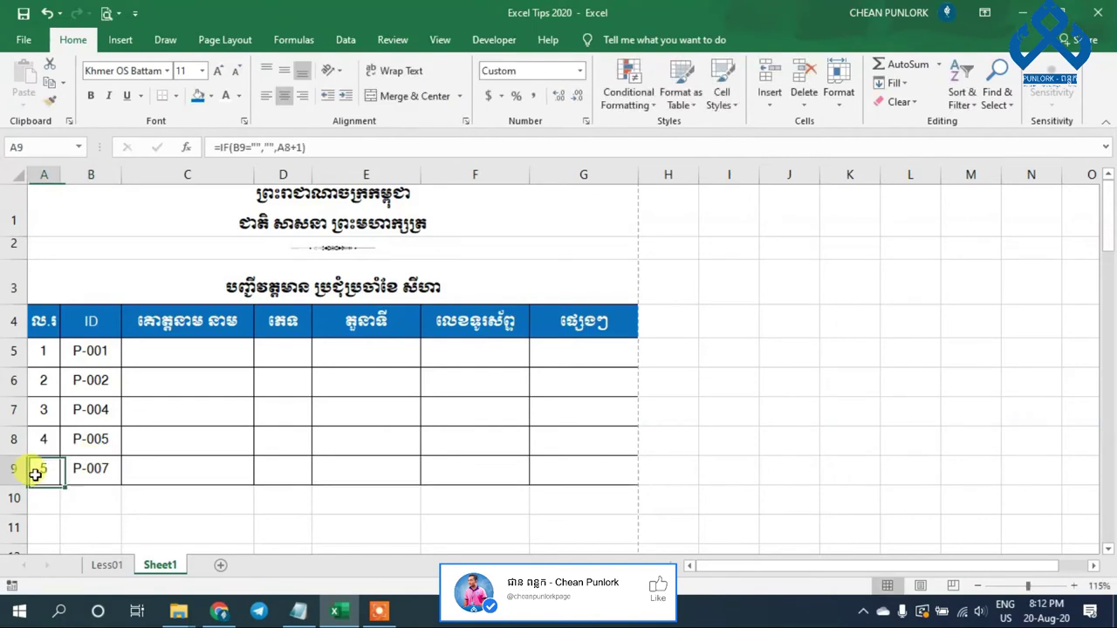
Step: Enter the first three members' names in C5, C6 and C7
left_click(169, 353)
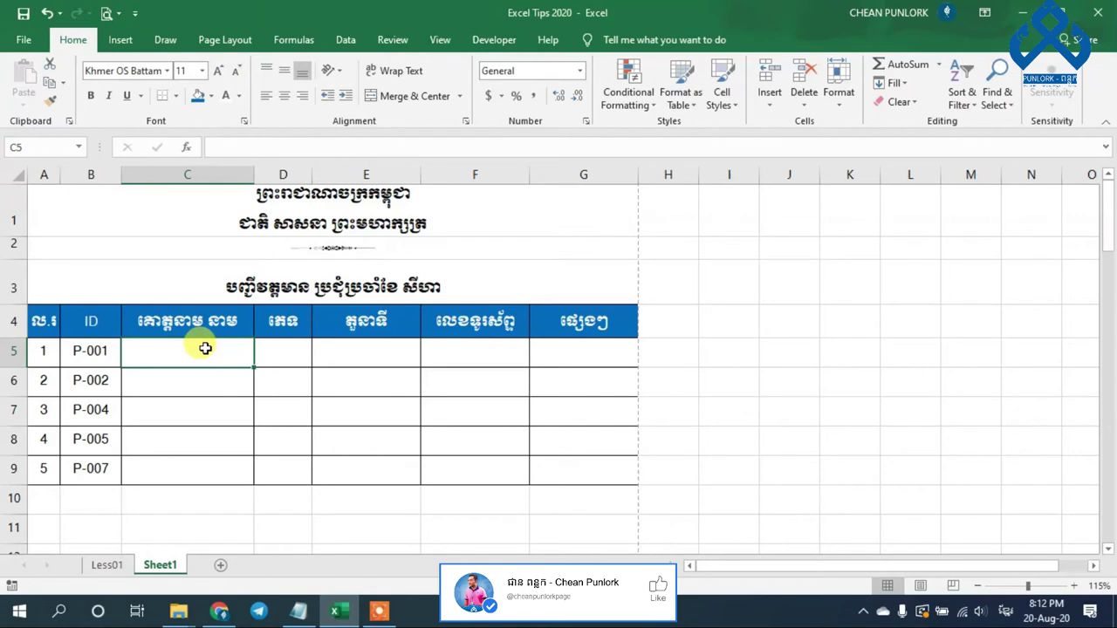
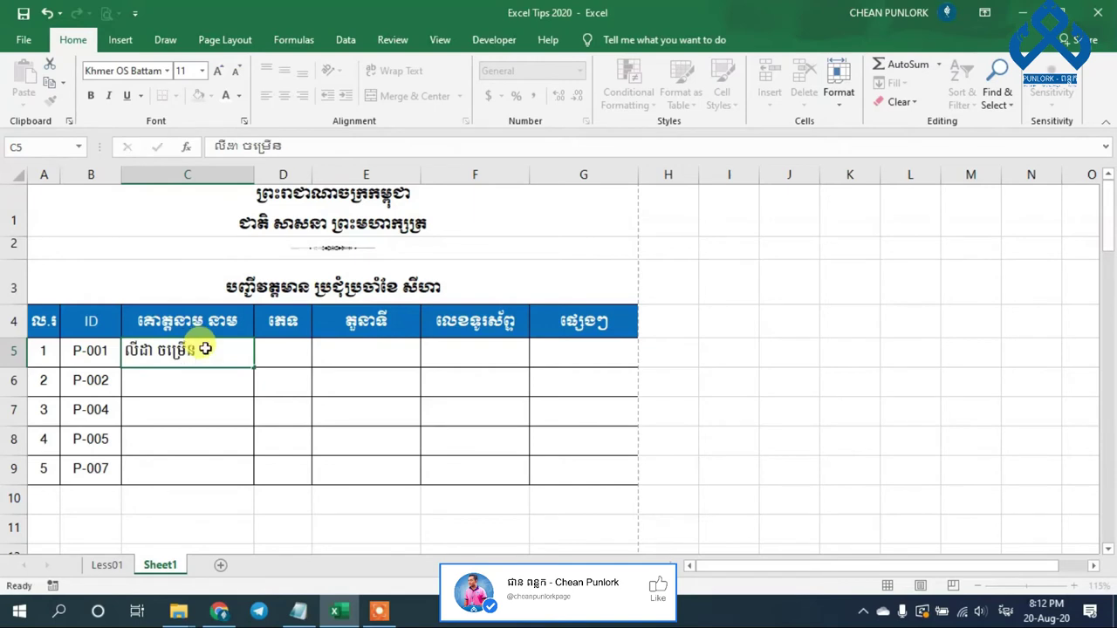
key("Return")
type("លីហ្យ")
key("Return")
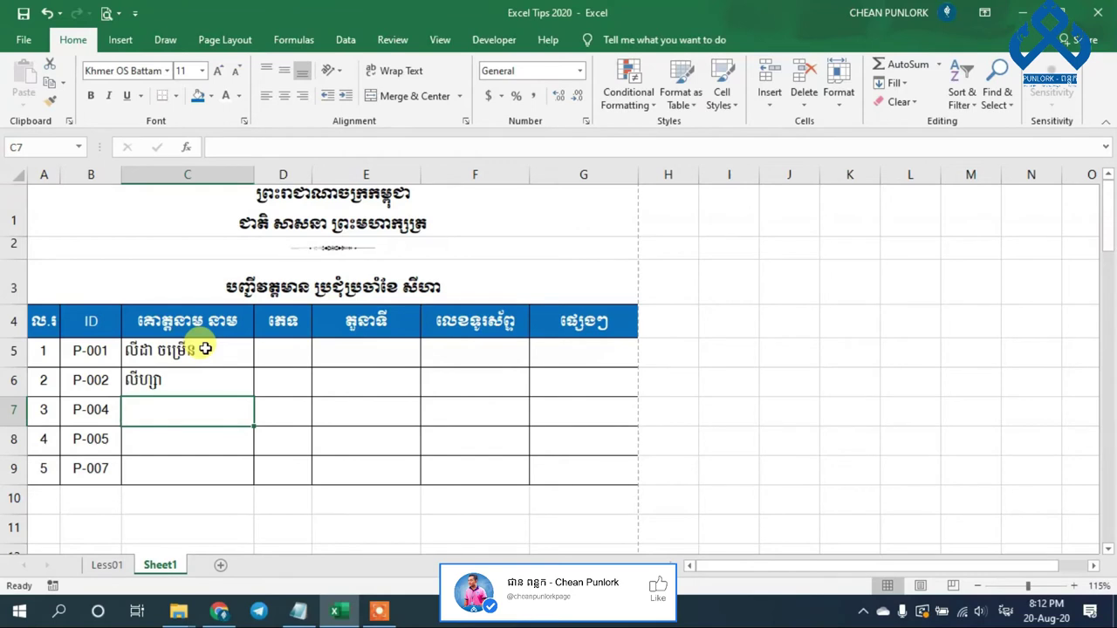
type("ពេជ្រ")
key("Tab")
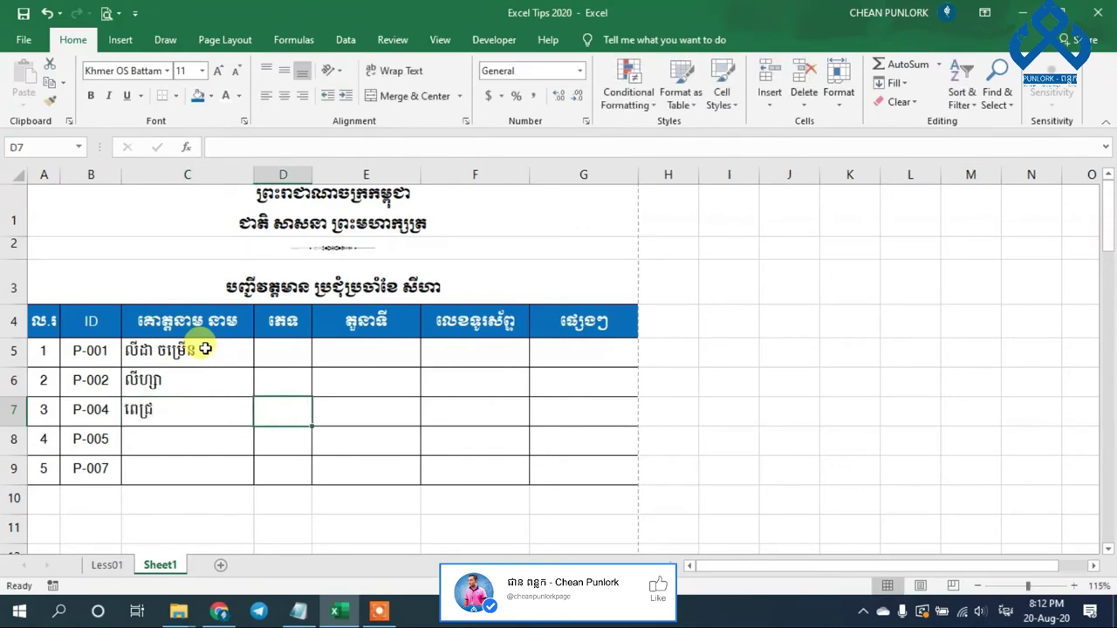
Step: Select gender cell D5, then switch to the Less01 sheet
left_click(160, 433)
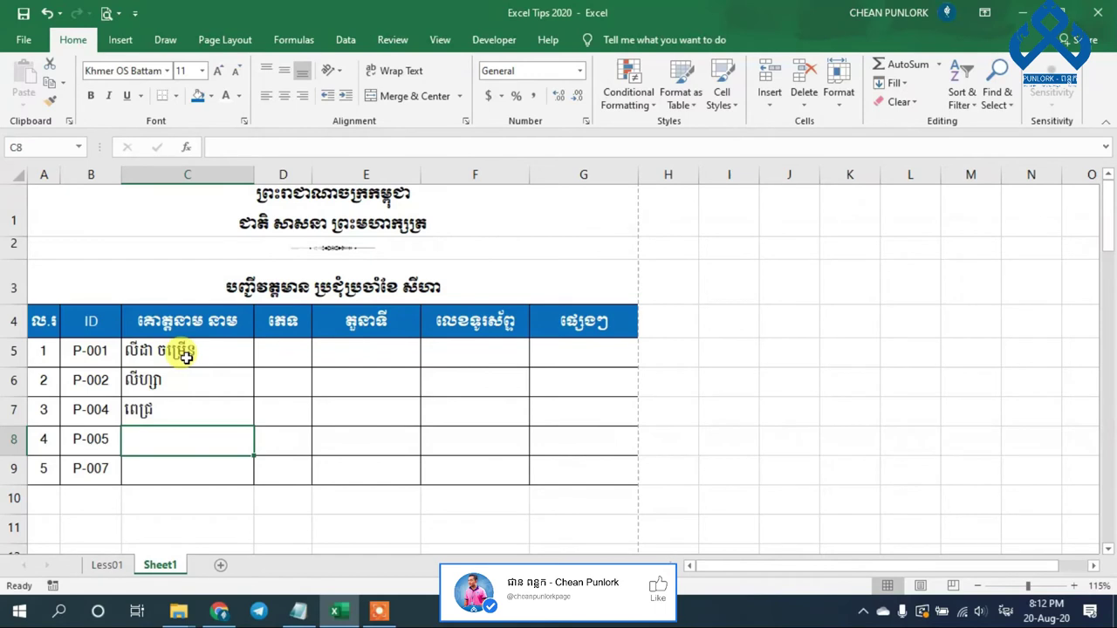
left_click(288, 284)
left_click(280, 354)
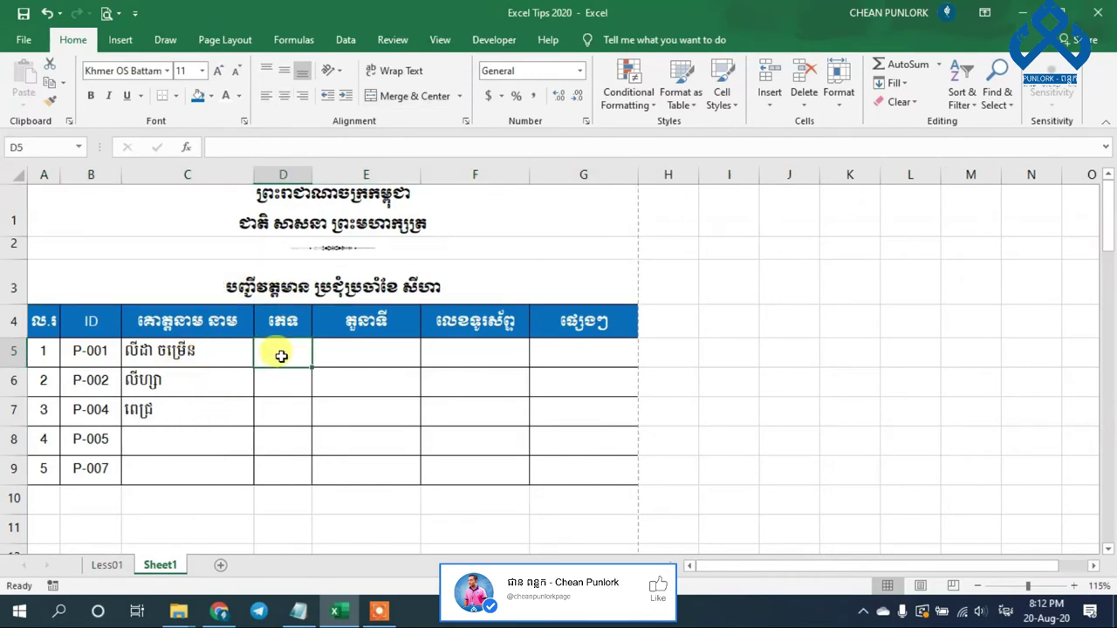
left_click(109, 564)
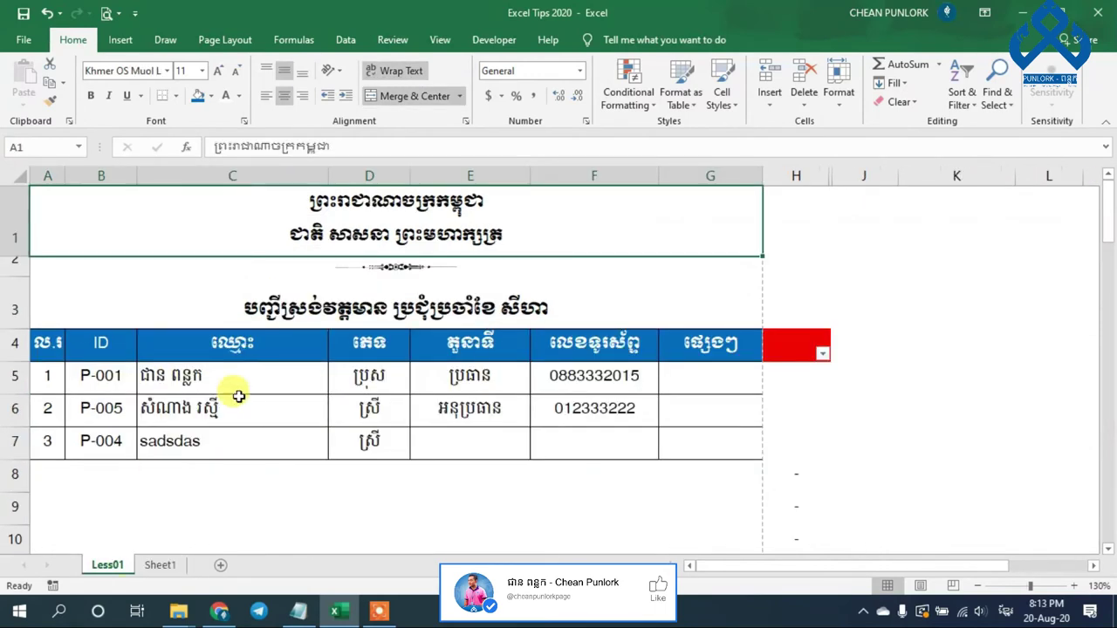
Step: View the two gender choices in Less01's D5 dropdown, then return to D5 on Sheet1
left_click(357, 381)
left_click(417, 385)
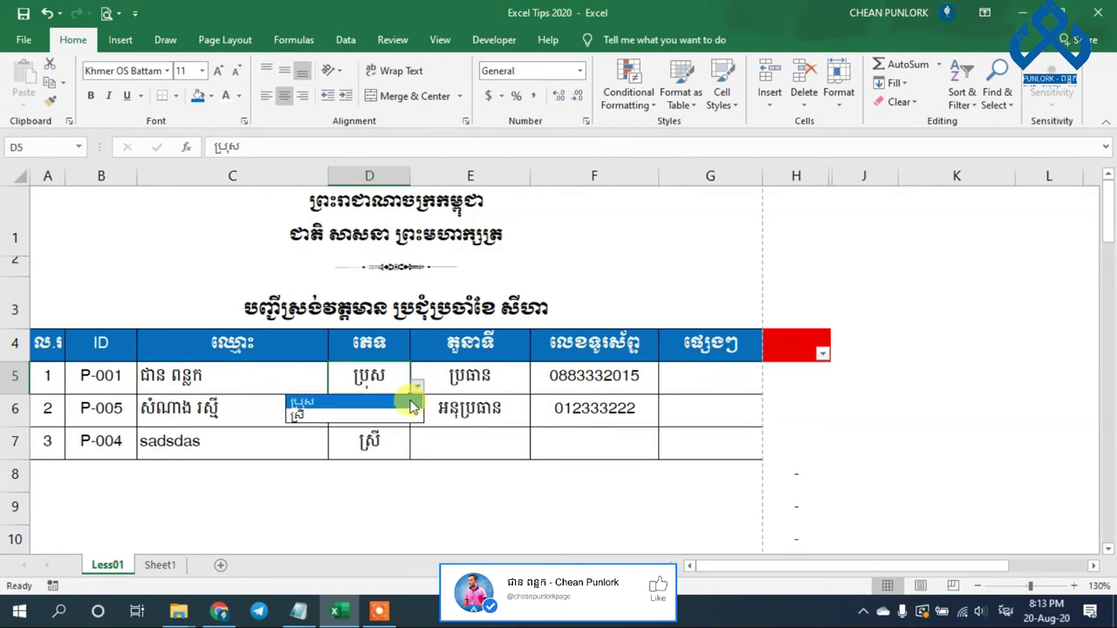
left_click(377, 472)
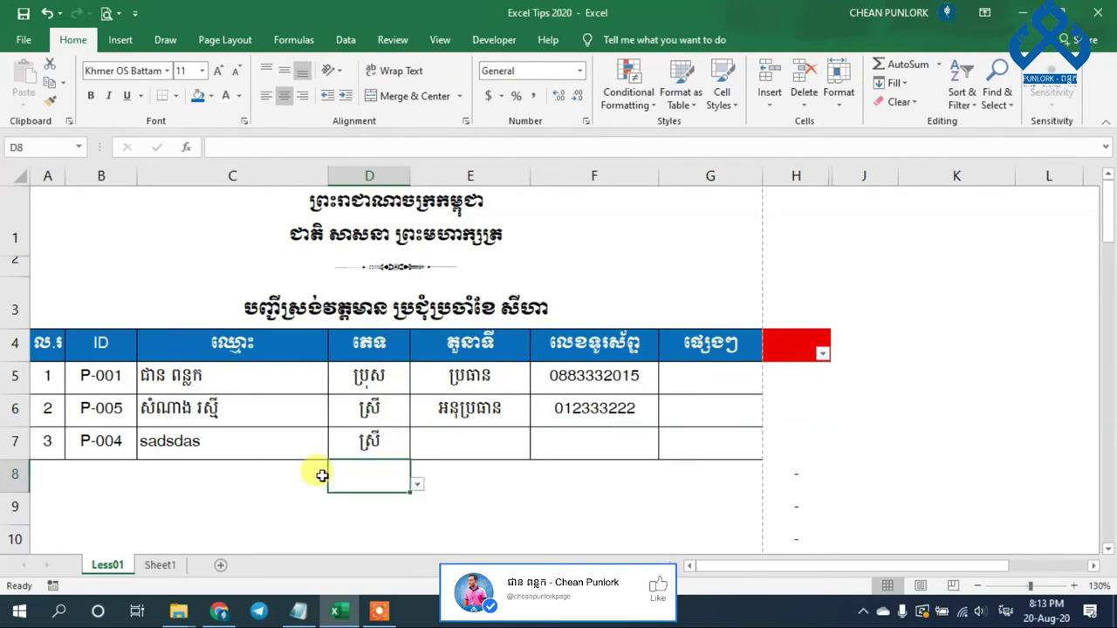
left_click(179, 566)
left_click(281, 351)
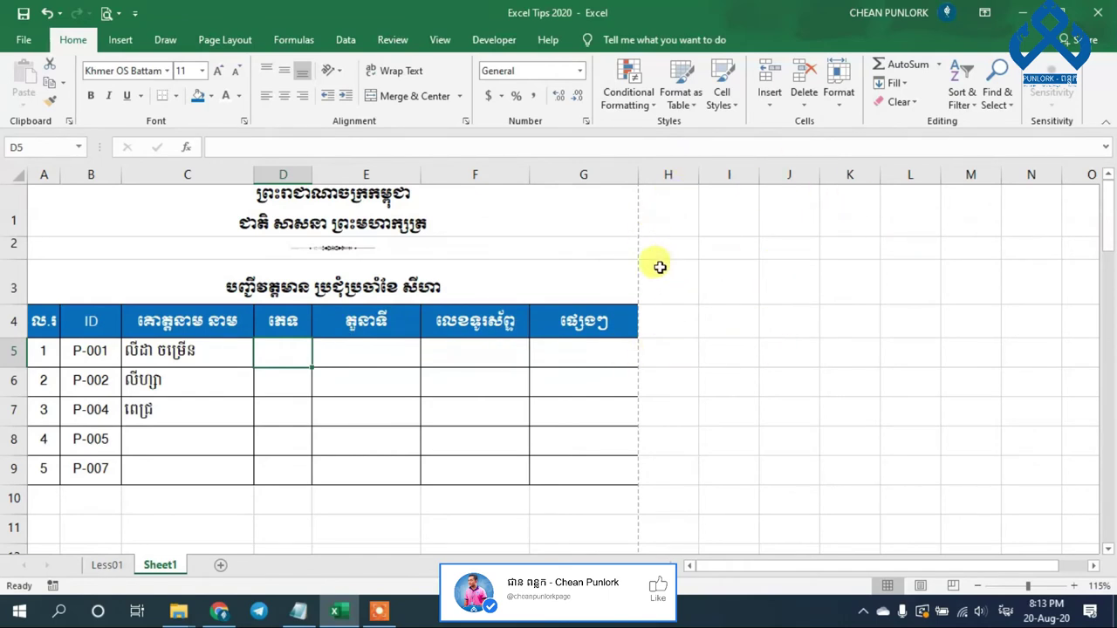
Step: Type the gender options ប្រុស in I5 and ស្រី in I6
left_click_drag(44, 174, 563, 196)
left_click(549, 328)
left_click(721, 344)
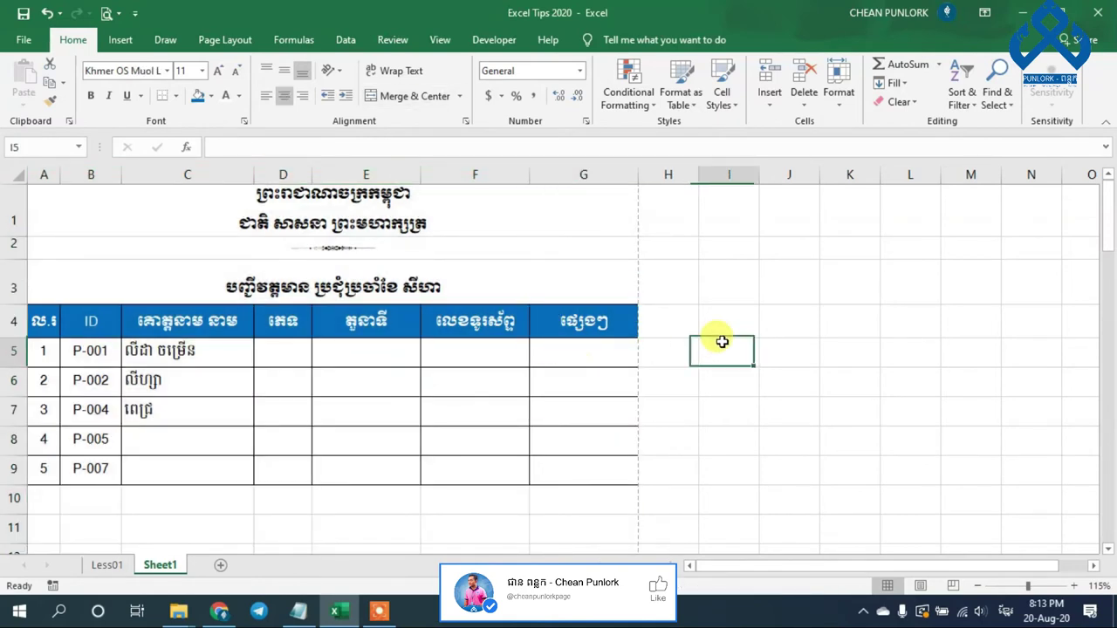
left_click(684, 356)
left_click(730, 363)
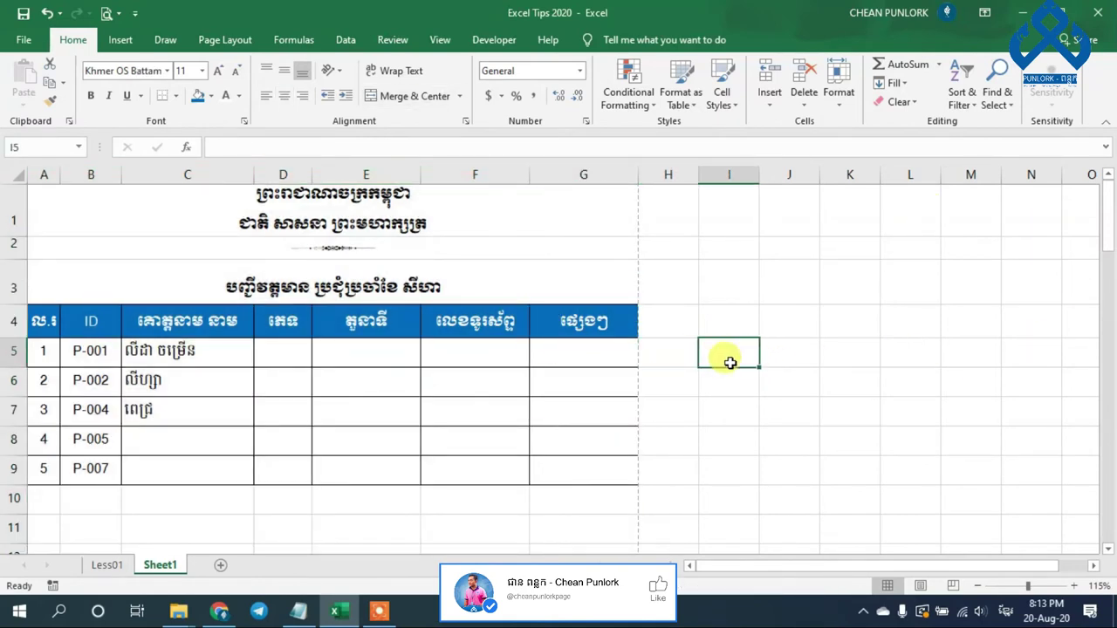
type("ប្រស")
key("Return")
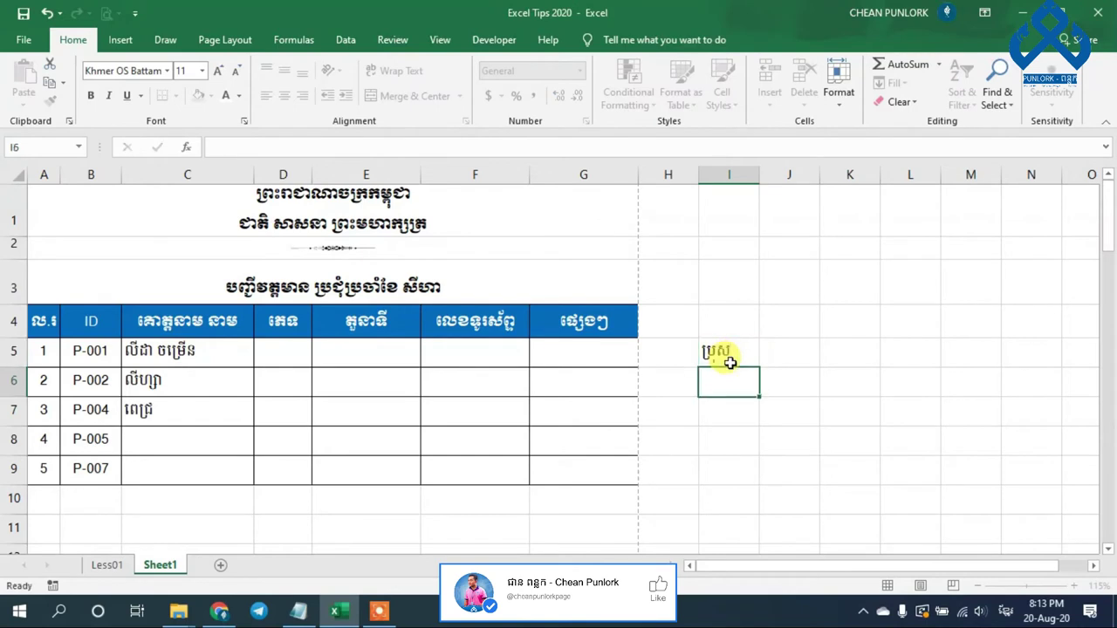
type("ស្")
key("Tab")
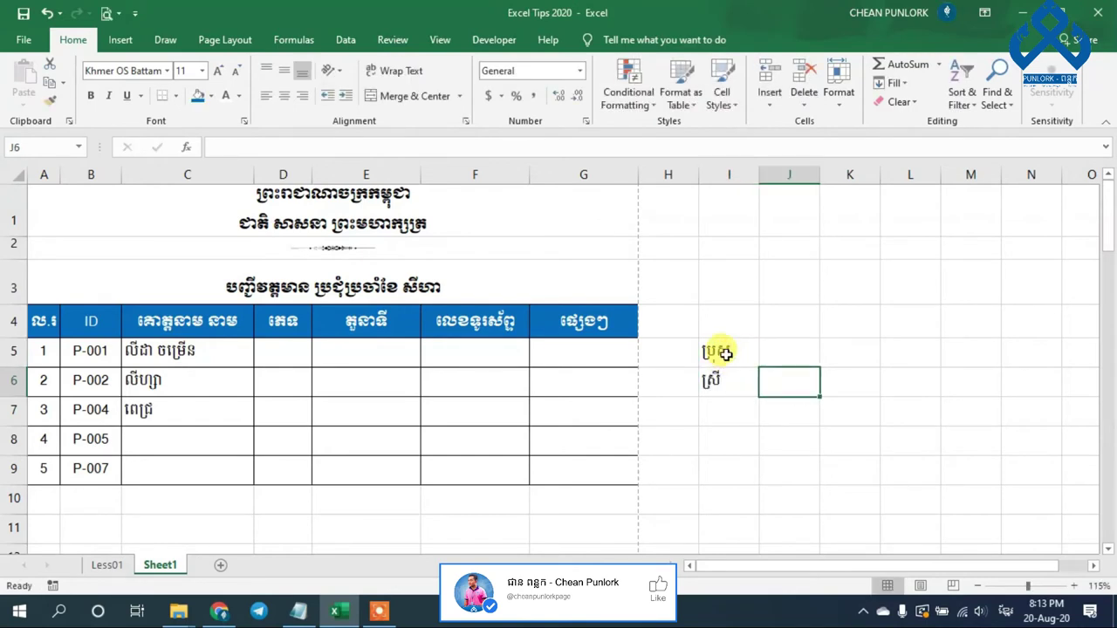
Step: Select I5:I6, then select the gender cells from D5 down column D for validation
left_click_drag(726, 354, 726, 381)
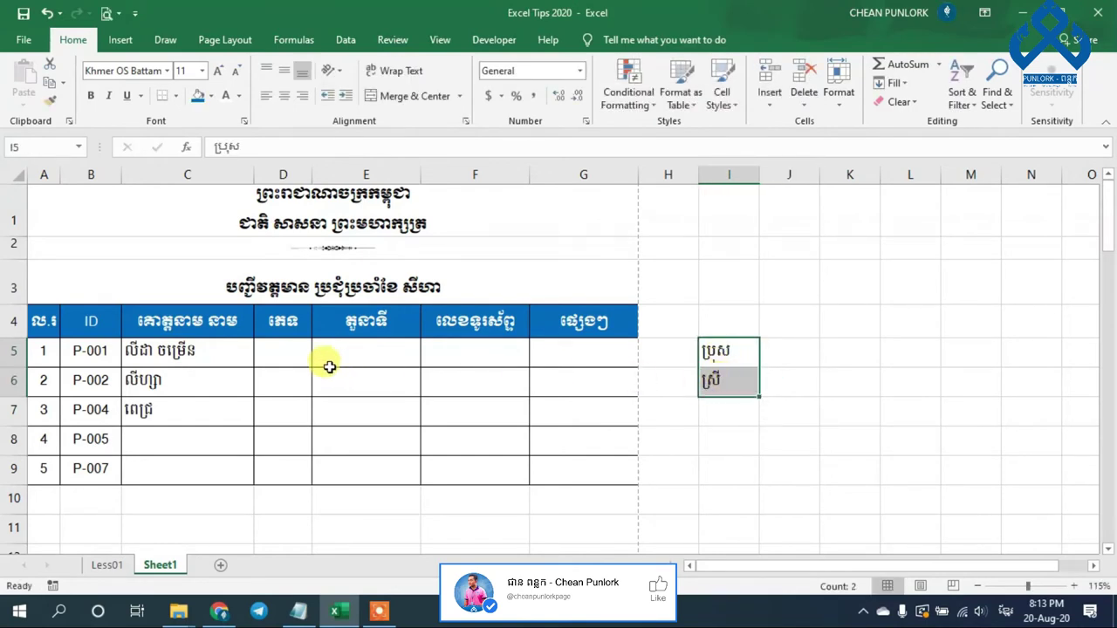
left_click(738, 408)
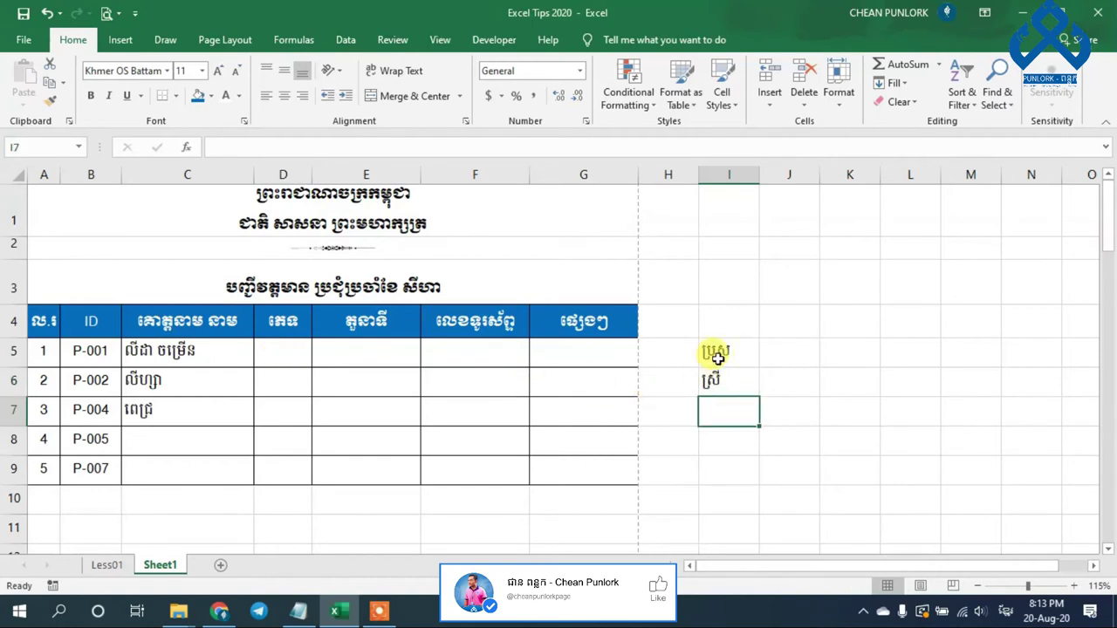
left_click_drag(719, 351, 719, 381)
left_click_drag(289, 351, 284, 624)
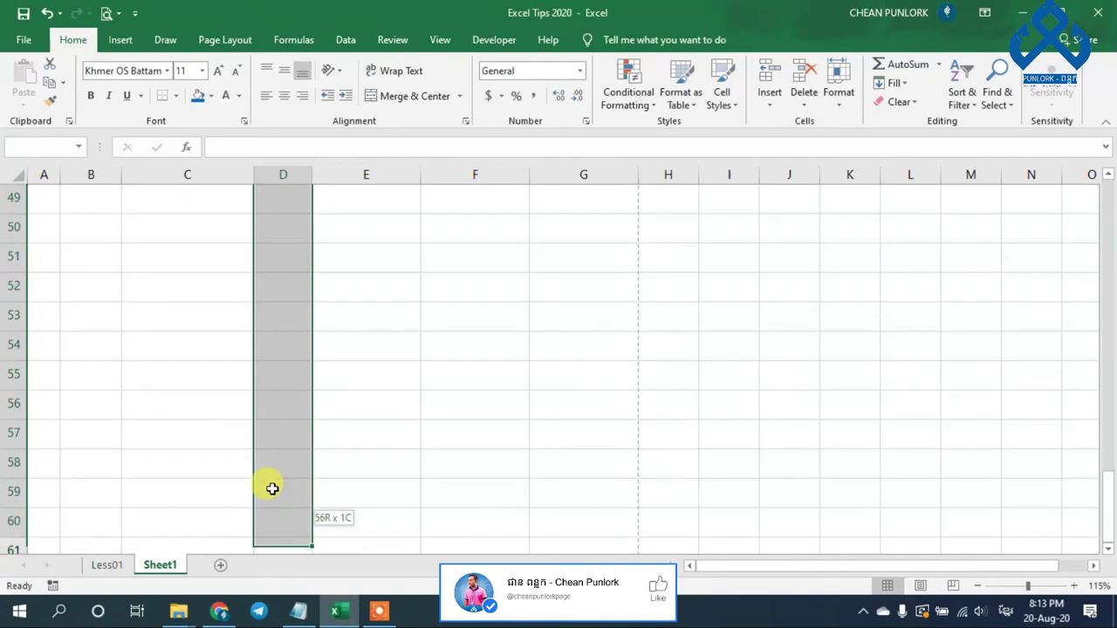
left_click_drag(284, 624, 267, 519)
scroll(272, 482, "up", 6)
scroll(272, 482, "up", 10)
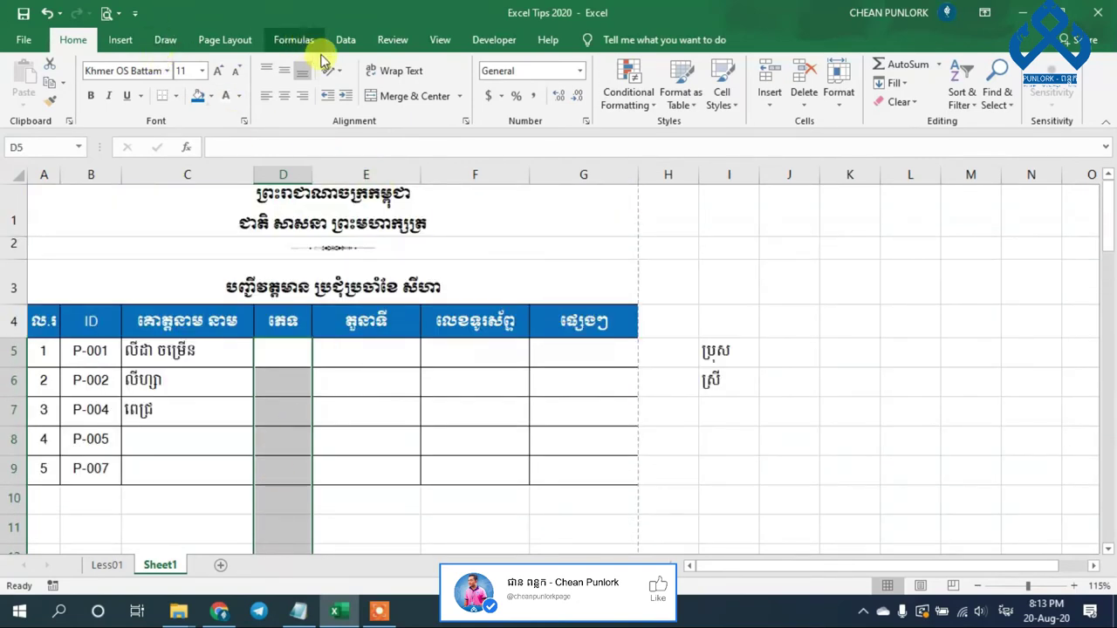
left_click(352, 38)
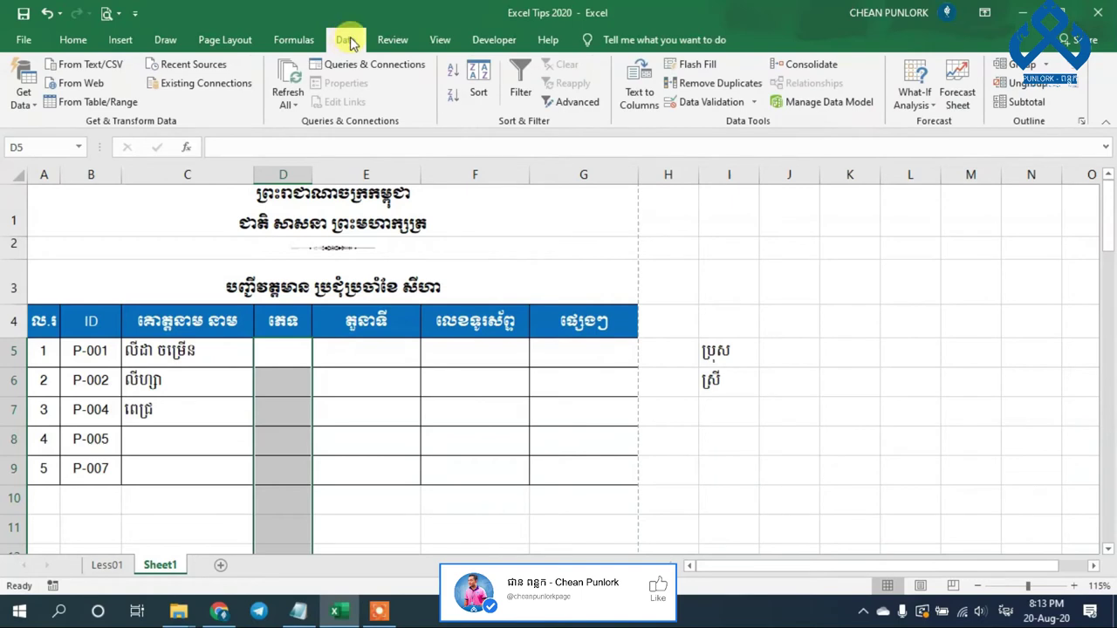
Step: Add Data Validation to the gender cells: Allow List with source =$I$5:$I$6
left_click(723, 109)
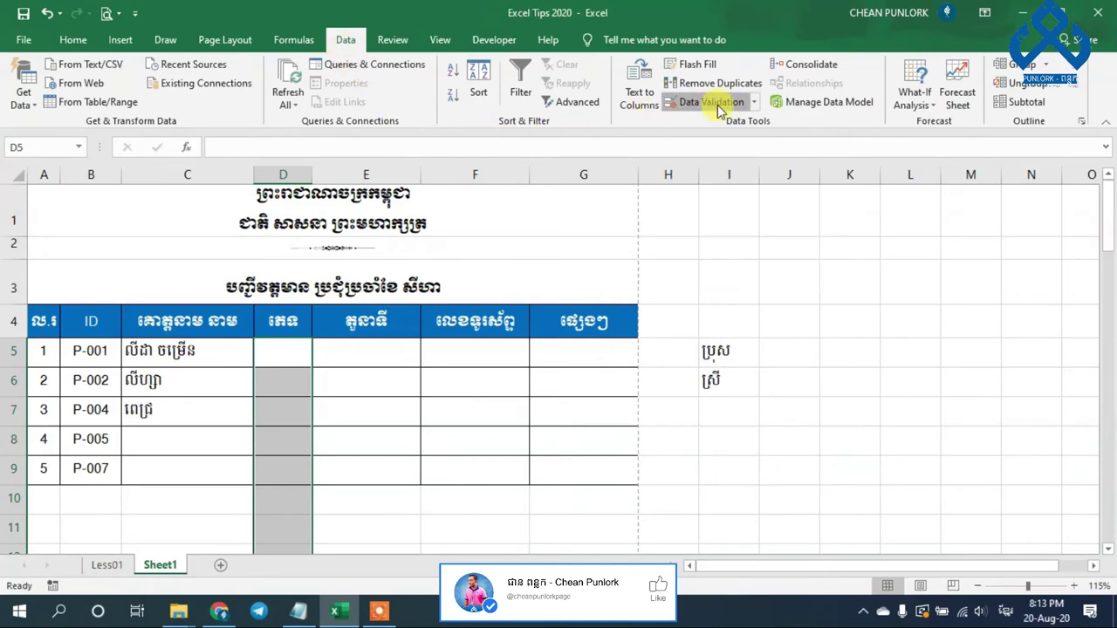
left_click_drag(714, 150, 885, 207)
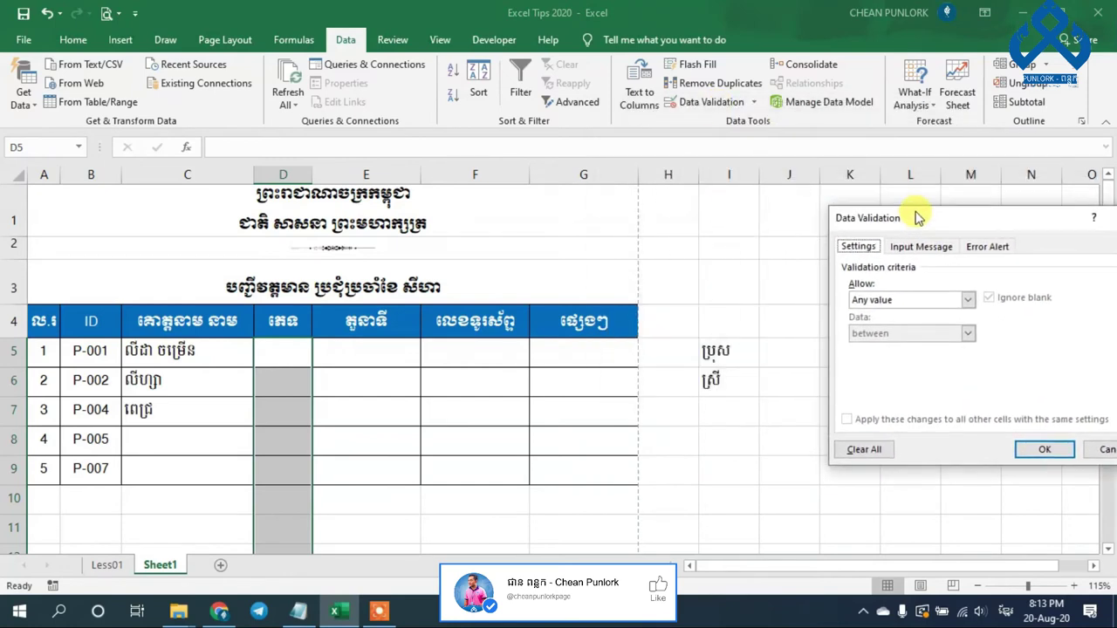
left_click(864, 295)
left_click(847, 336)
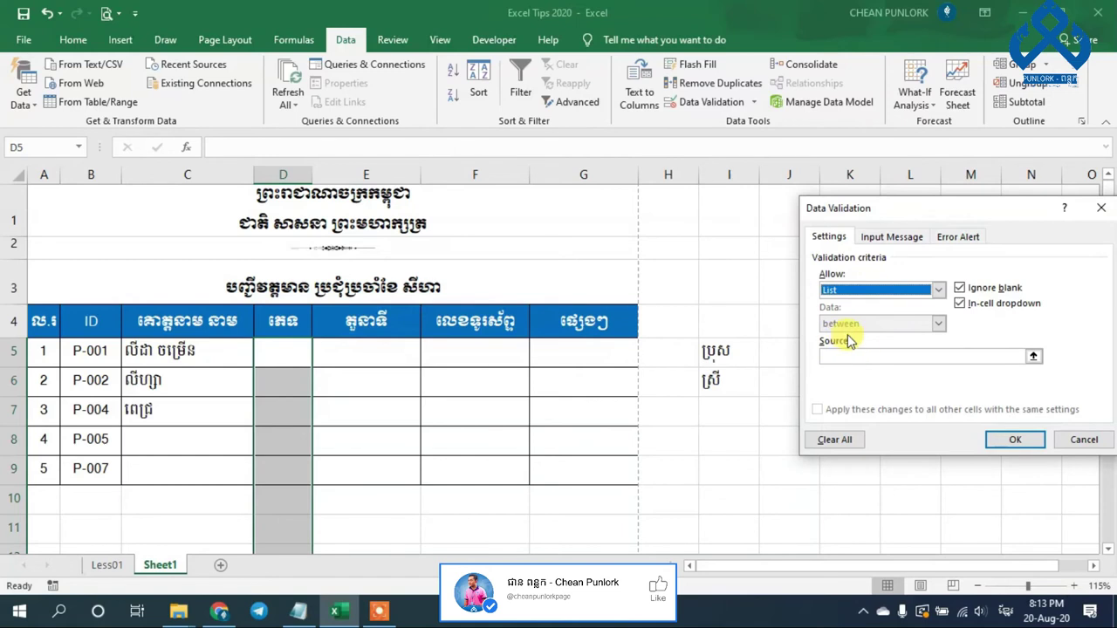
left_click(1033, 358)
left_click(1097, 207)
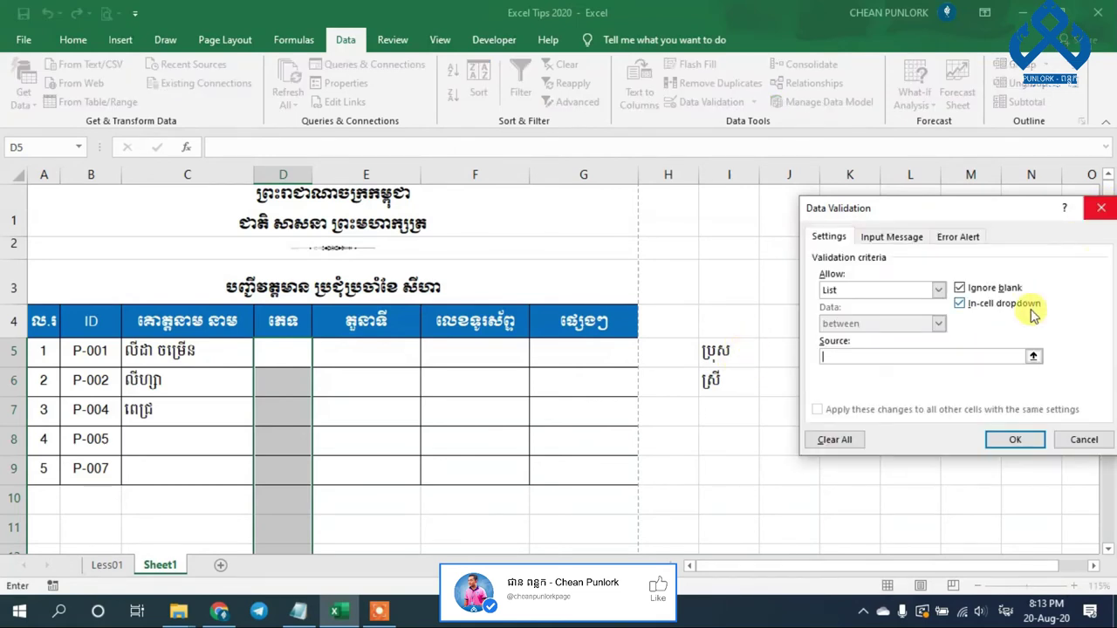
left_click(1034, 356)
left_click_drag(713, 353, 715, 381)
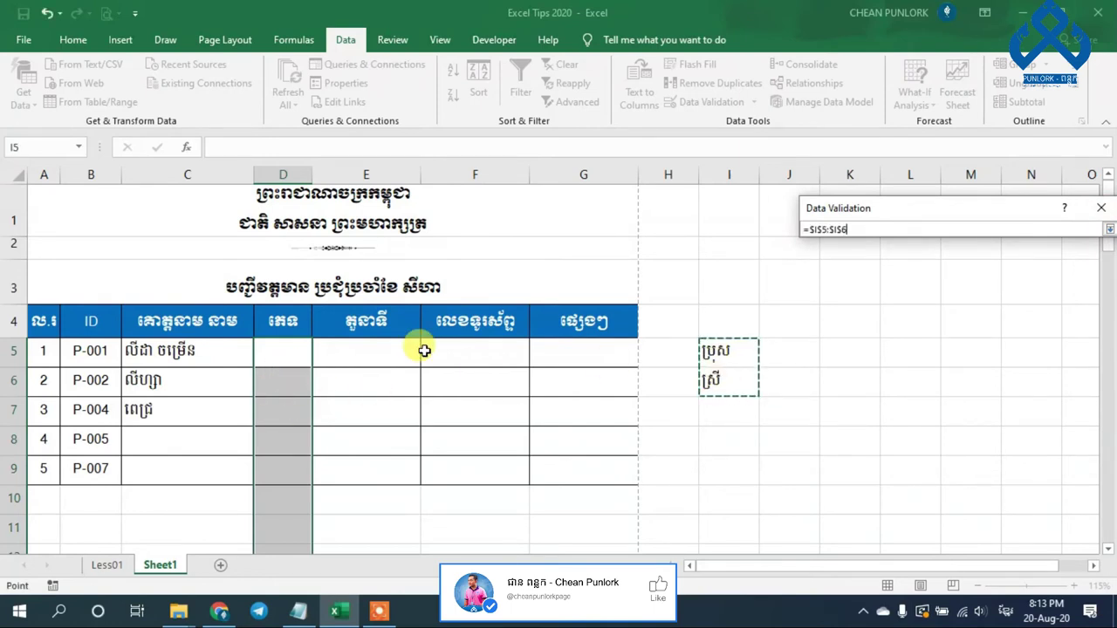
left_click(1093, 211)
left_click(1018, 439)
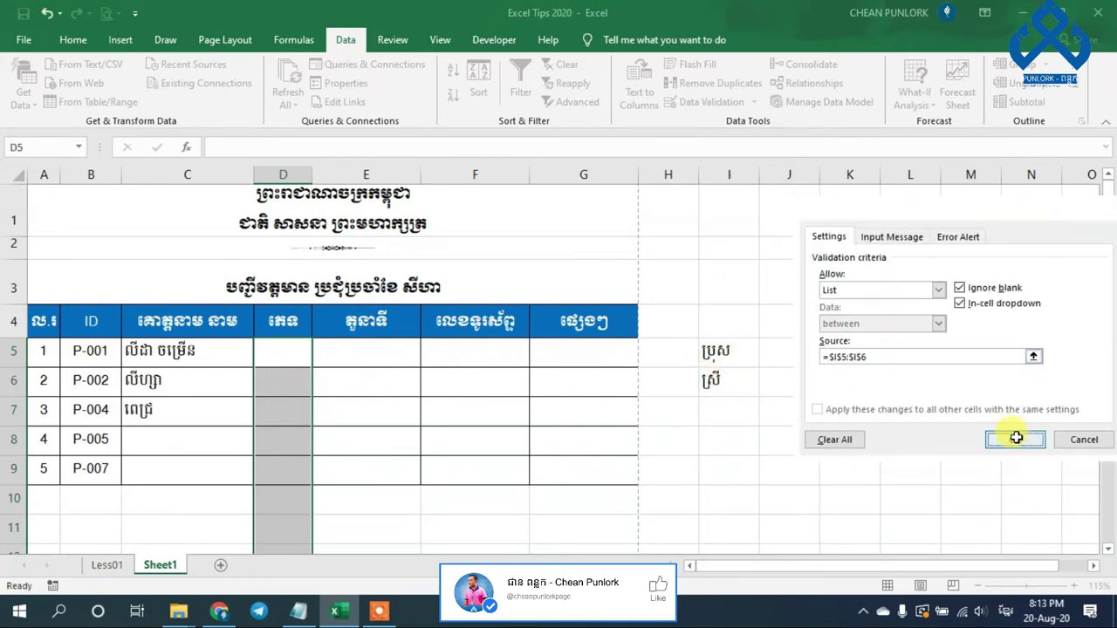
Step: Choose ប្រុស for the first member in D5 from the new dropdown
left_click(766, 404)
left_click(291, 356)
left_click(320, 359)
left_click(279, 375)
Step: Choose ស្រី in D6 and confirm cells further down column D also offer the dropdown
left_click(319, 358)
left_click(319, 359)
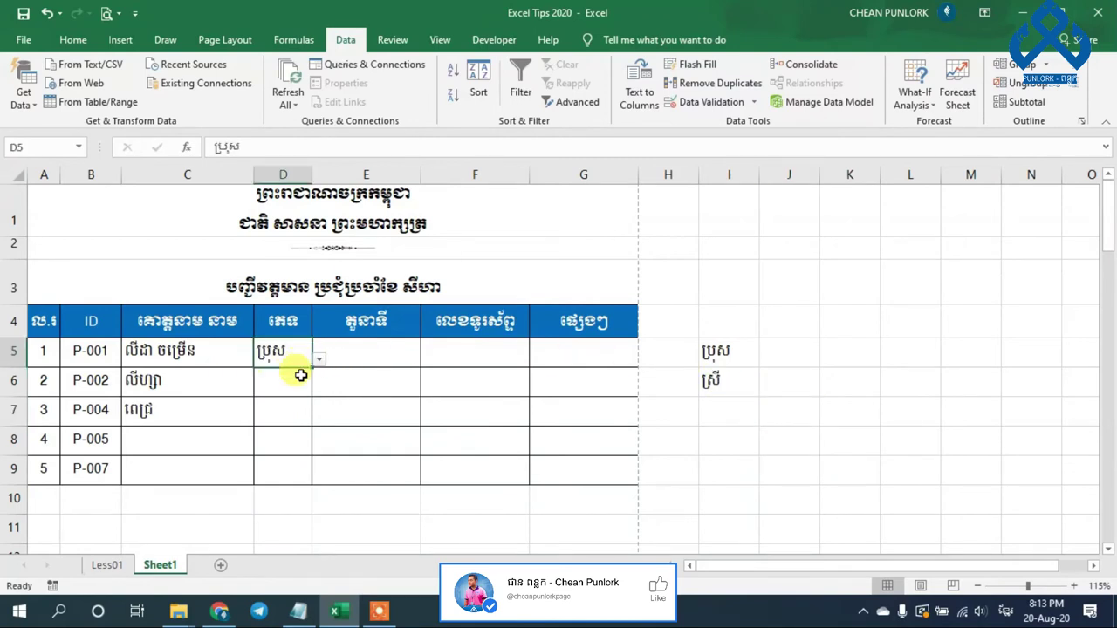
left_click(298, 389)
left_click(319, 388)
left_click(282, 419)
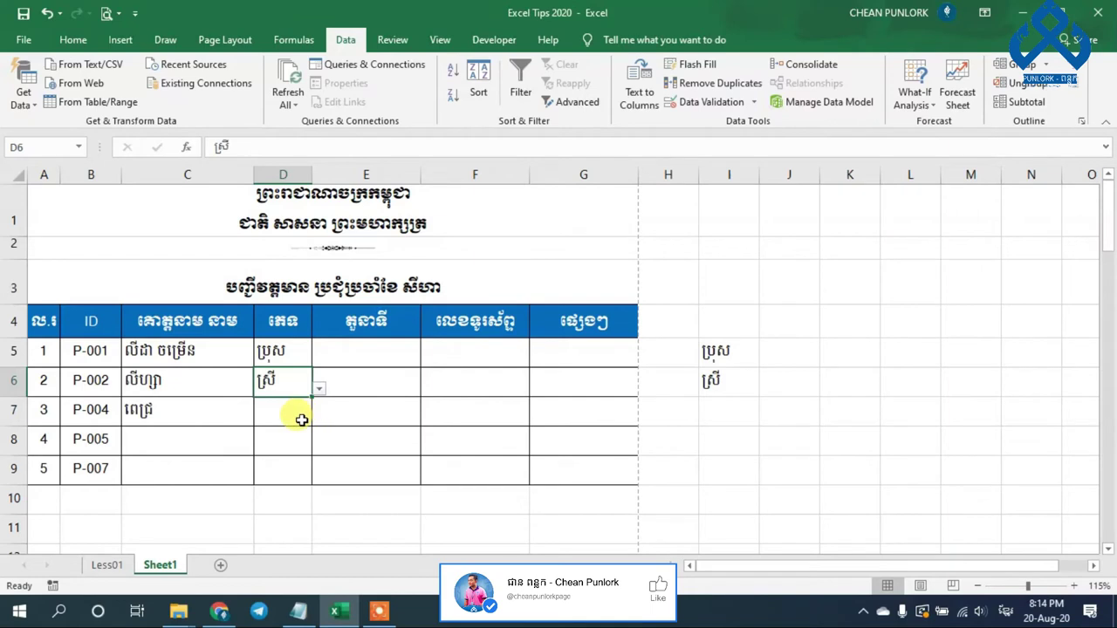
left_click(301, 418)
left_click(279, 499)
left_click(281, 527)
scroll(284, 489, "down", 2)
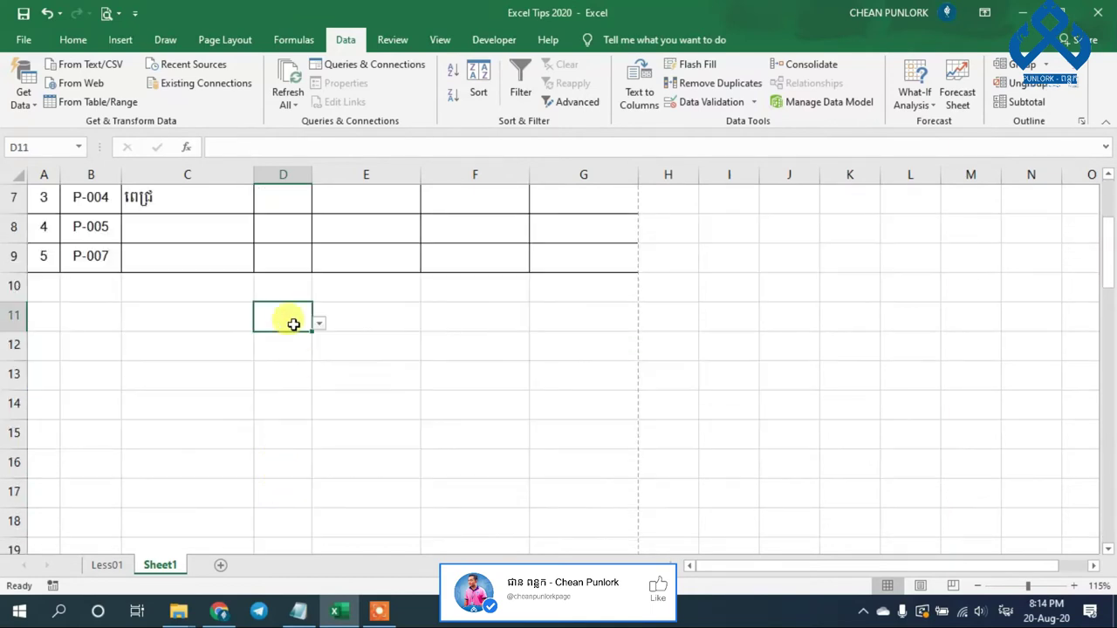
scroll(283, 289, "up", 2)
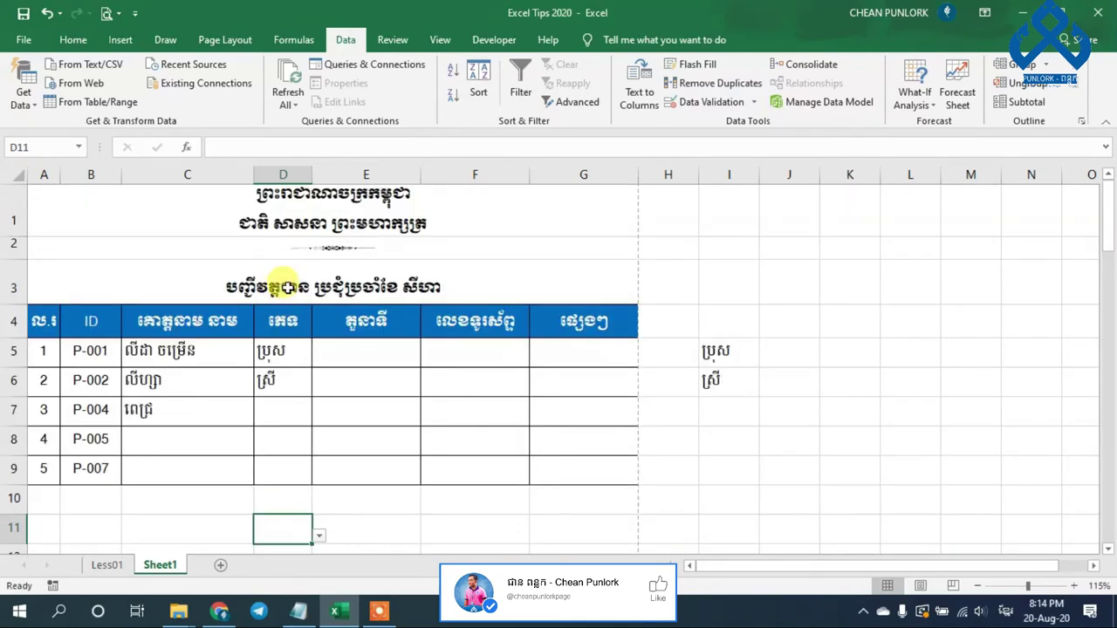
Step: Hide column I holding the gender source list
left_click(737, 377)
left_click(728, 280)
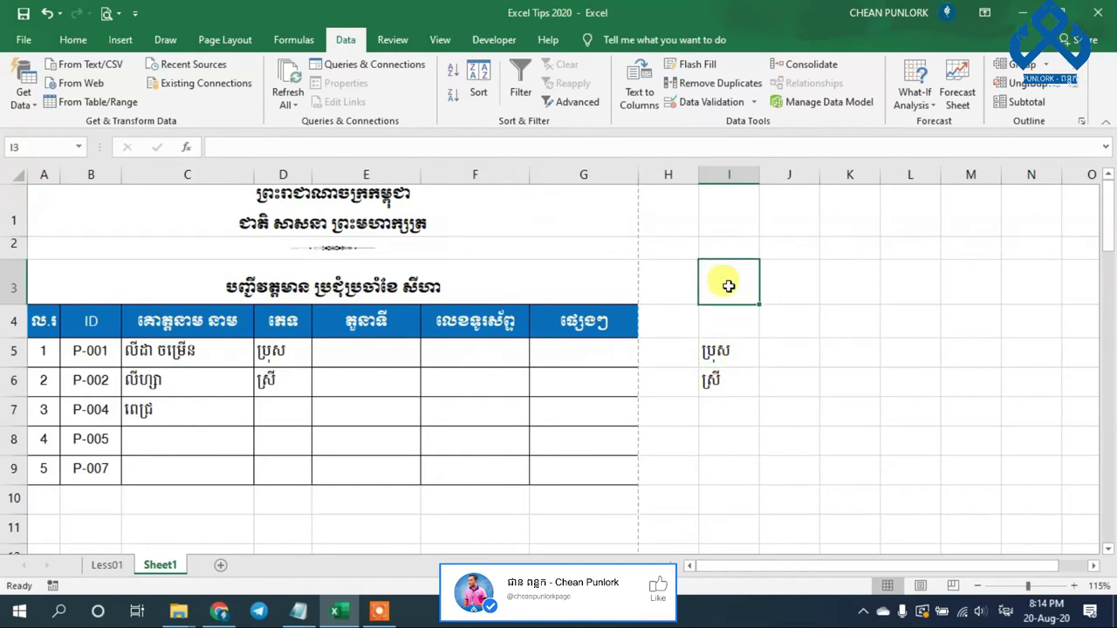
key("Down")
key("Down")
key("Down")
left_click(730, 175)
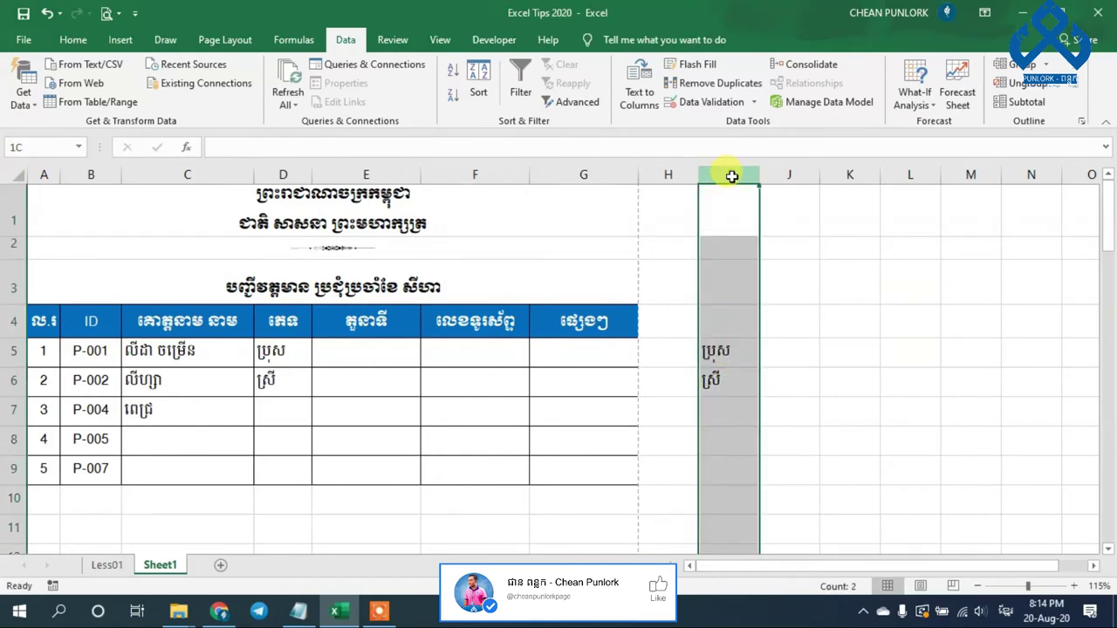
right_click(727, 173)
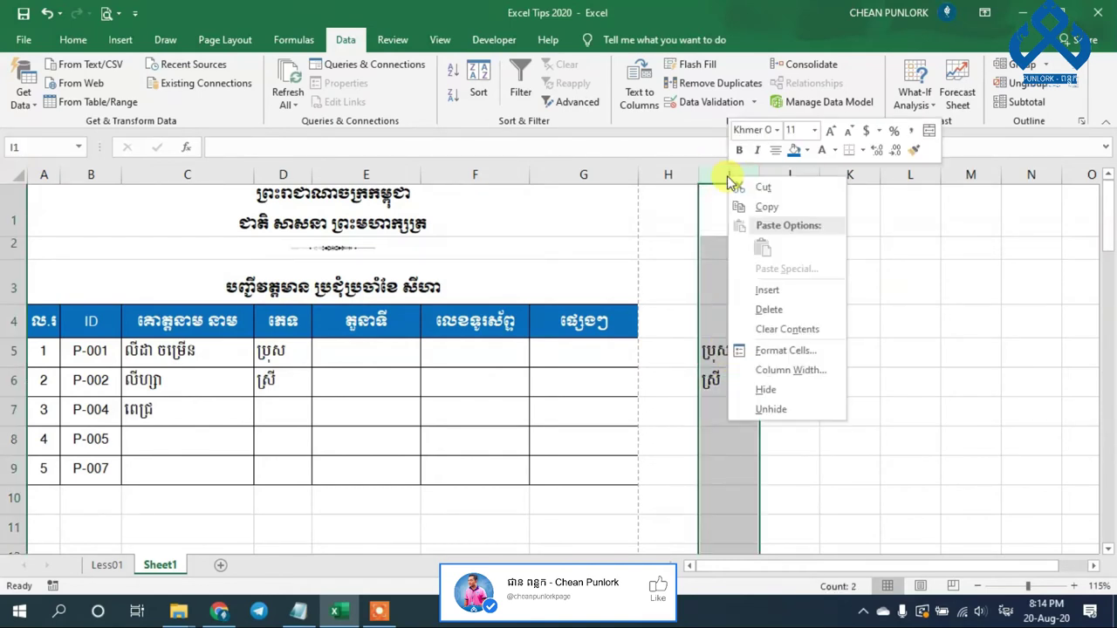
left_click(779, 392)
Step: Unhide column I to check it, then hide it again
left_click(801, 382)
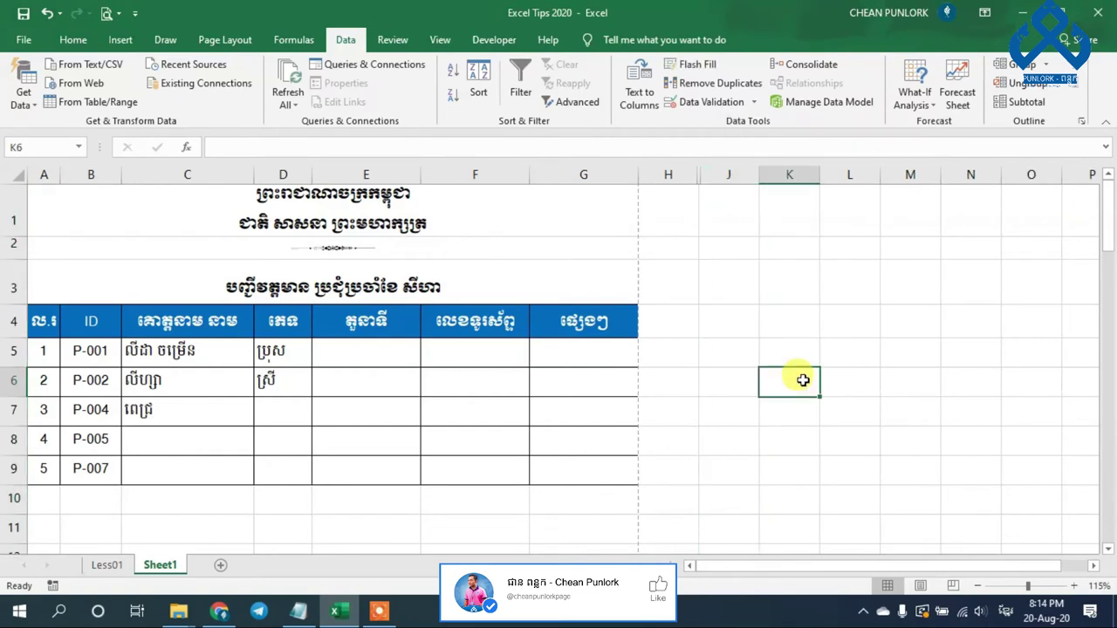
left_click(733, 276)
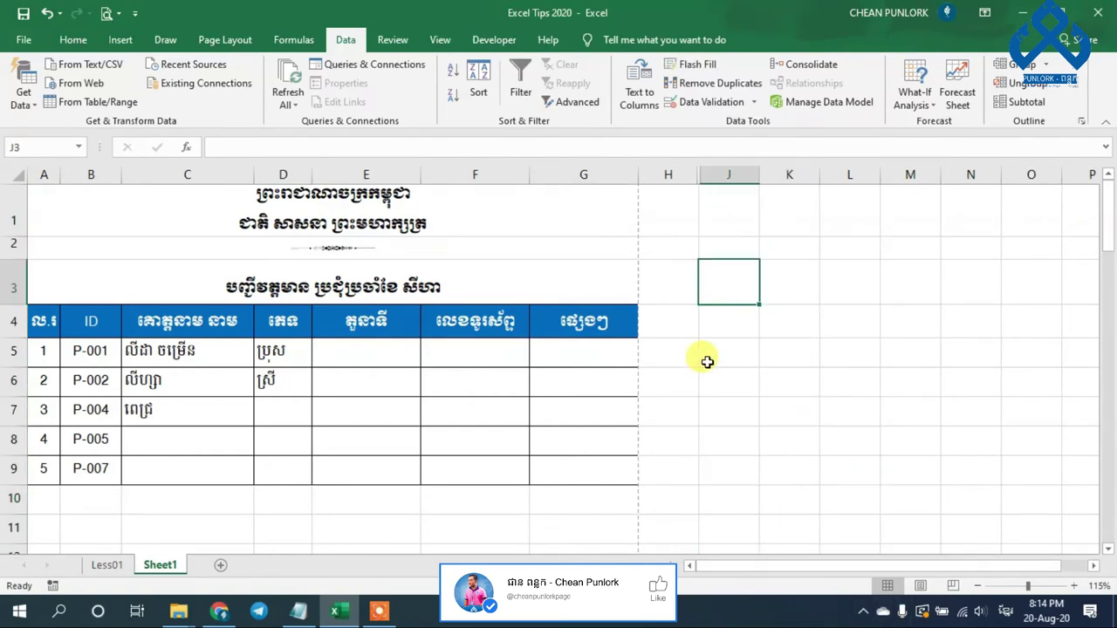
left_click_drag(676, 175, 725, 175)
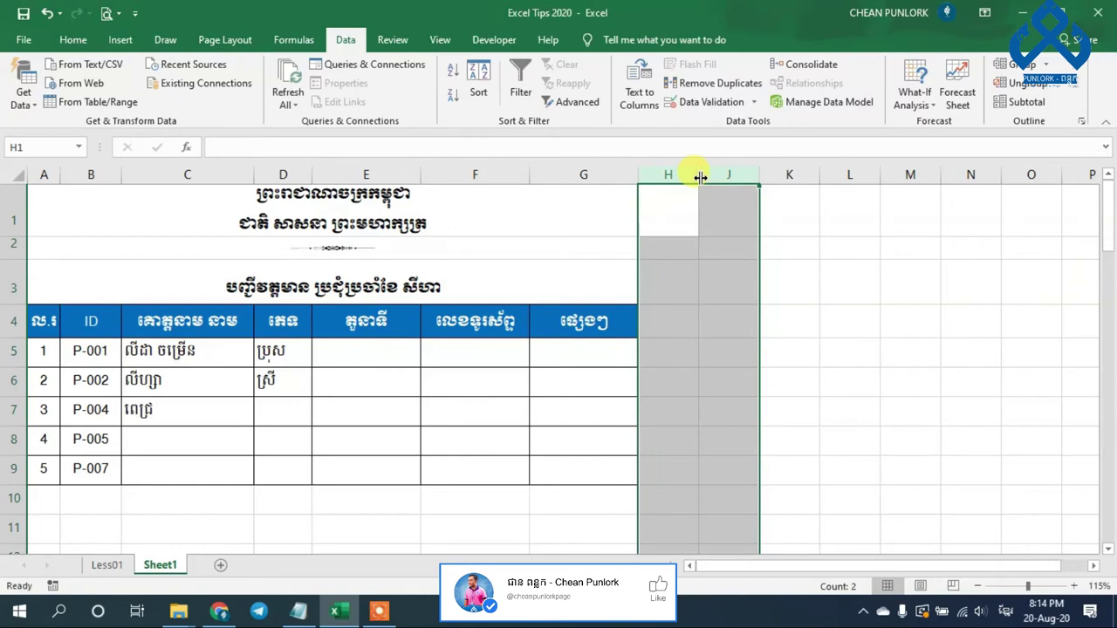
right_click(708, 177)
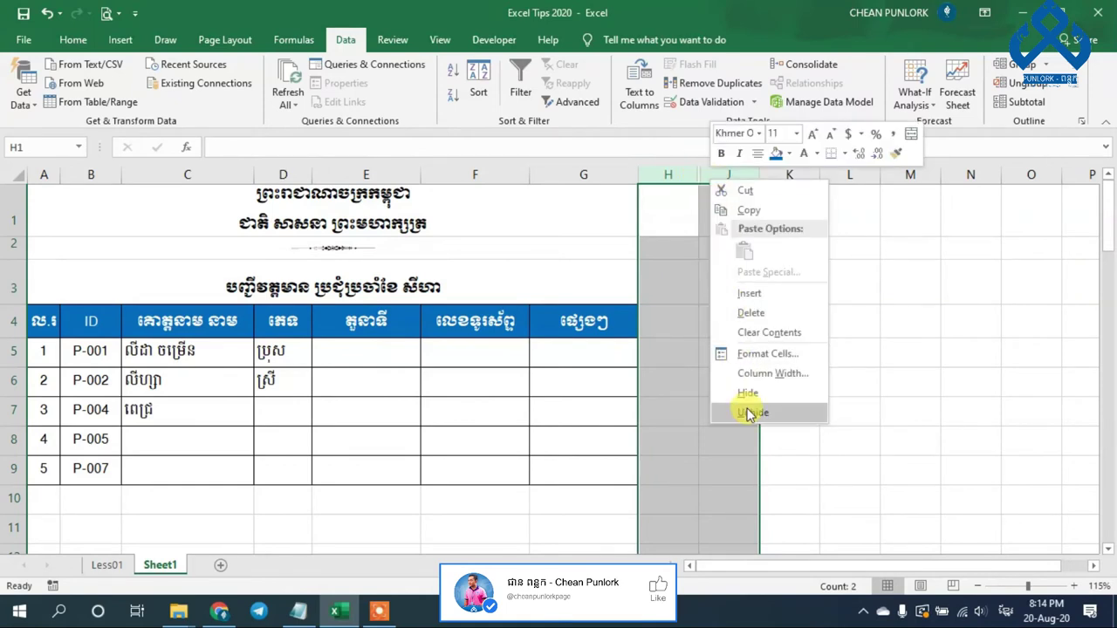
left_click(749, 414)
left_click(731, 175)
right_click(740, 177)
left_click(780, 391)
left_click(748, 410)
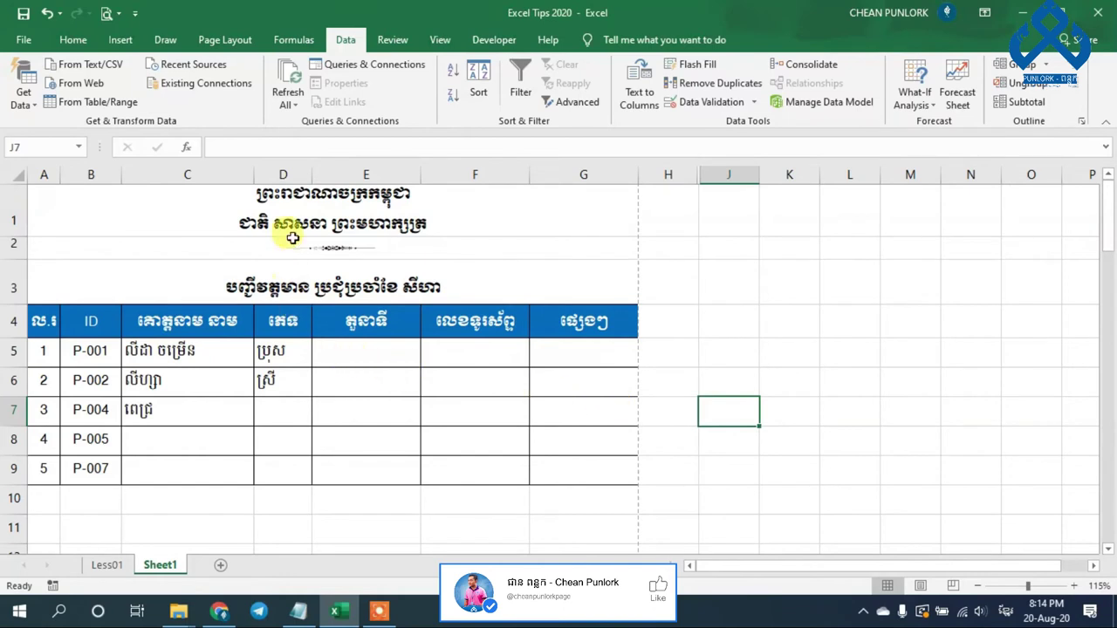
left_click(282, 175)
Step: Centre column D and enter the role ប្រធាន in E5
left_click(76, 39)
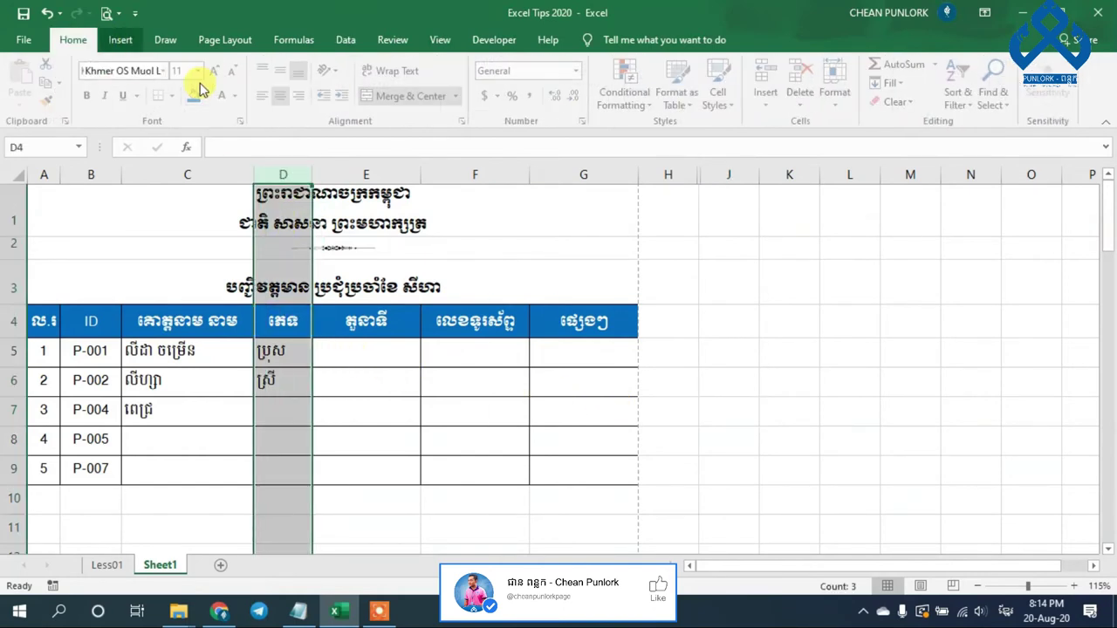
left_click(284, 96)
left_click(368, 351)
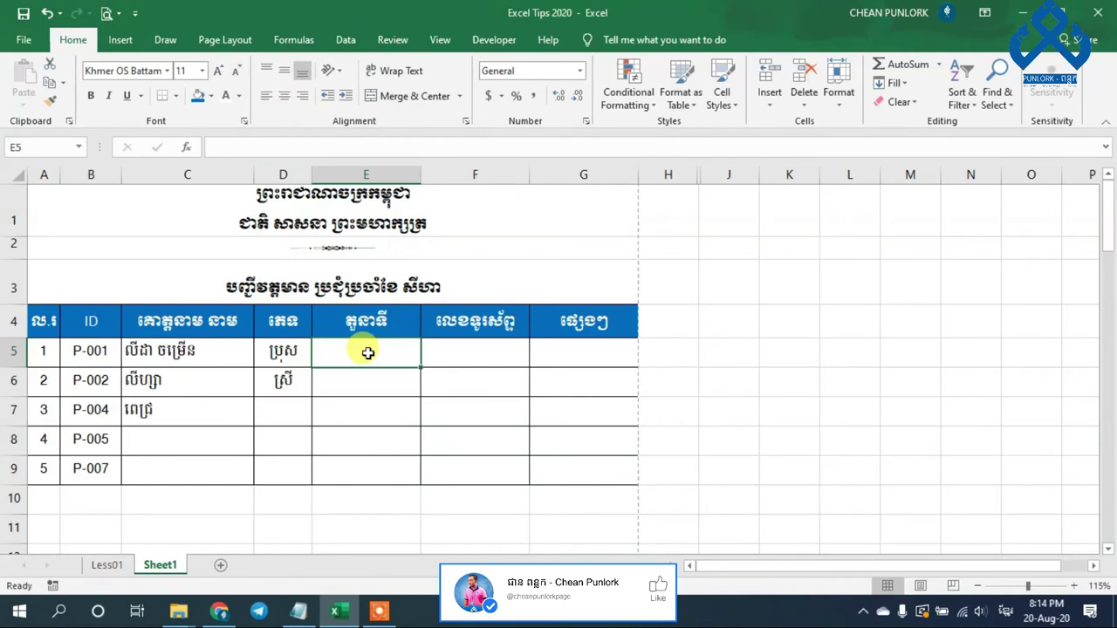
type("ប្រ")
key("Tab")
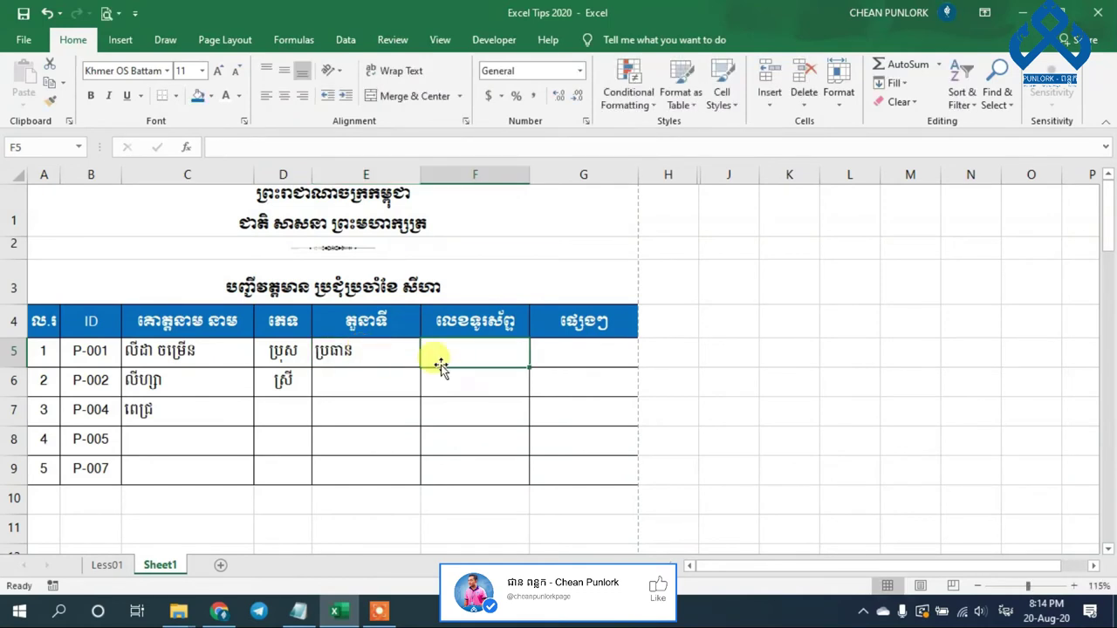
Step: Enter test phone numbers in F5 and F6
left_click(459, 378)
left_click(466, 358)
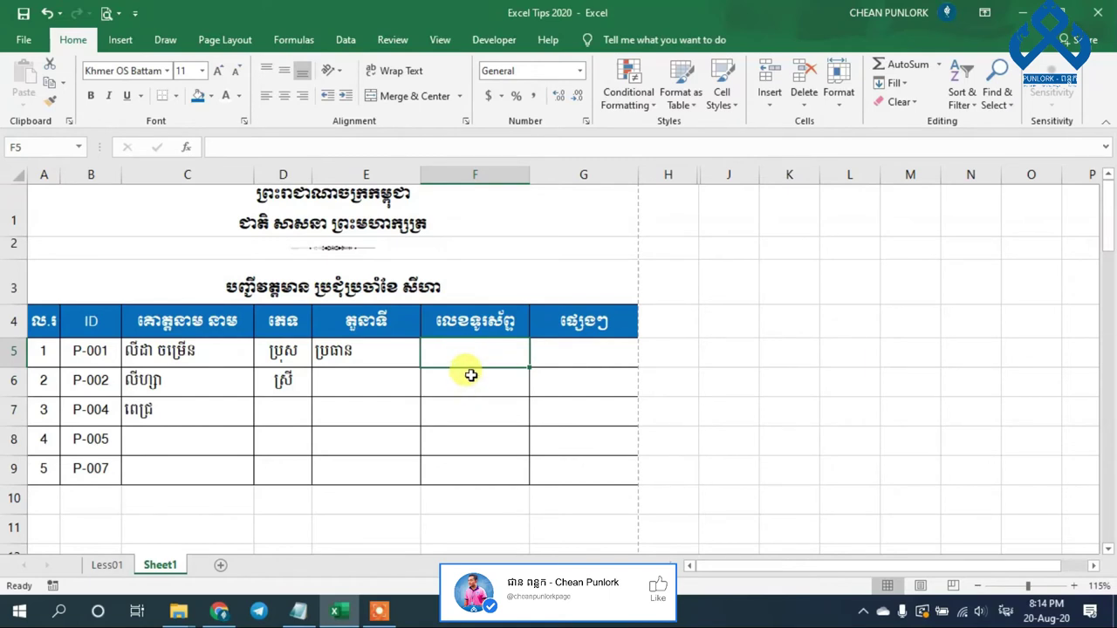
type("0")
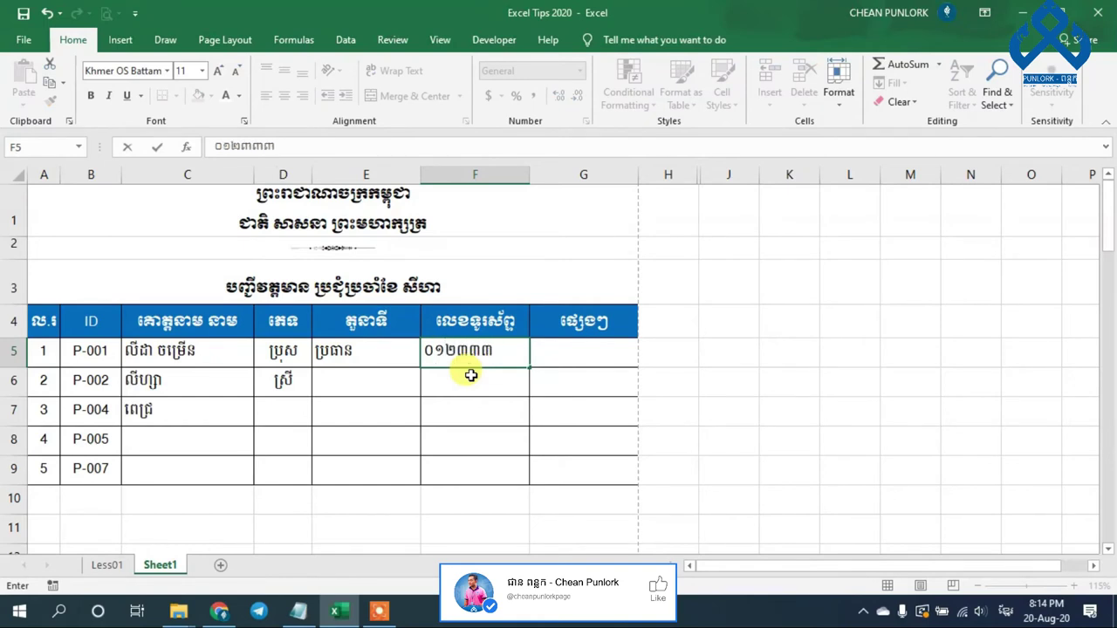
key("Return")
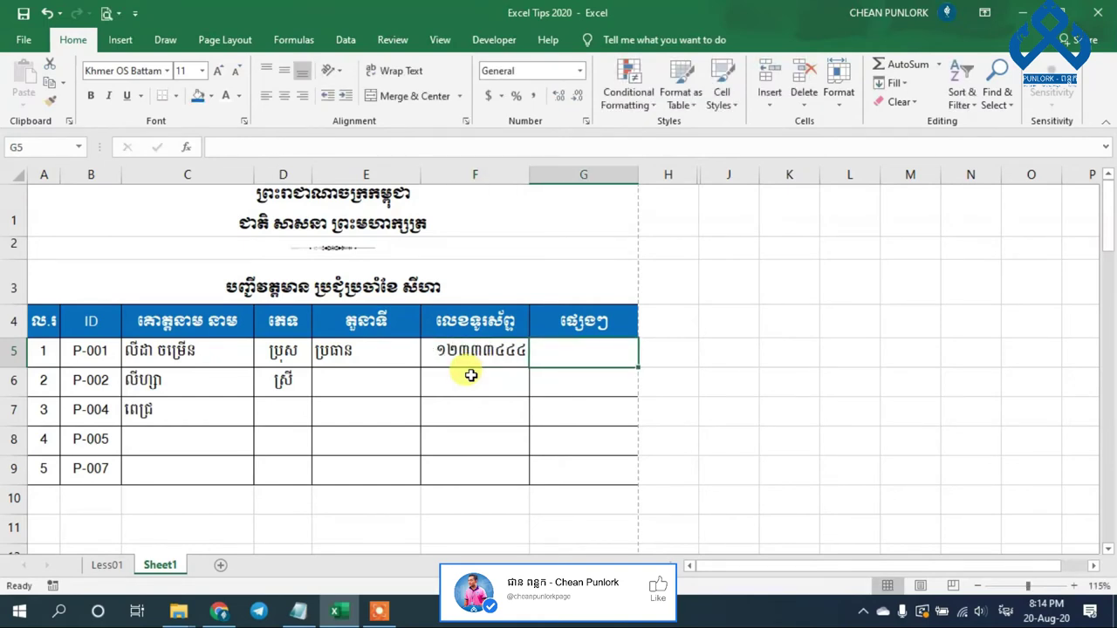
left_click(485, 344)
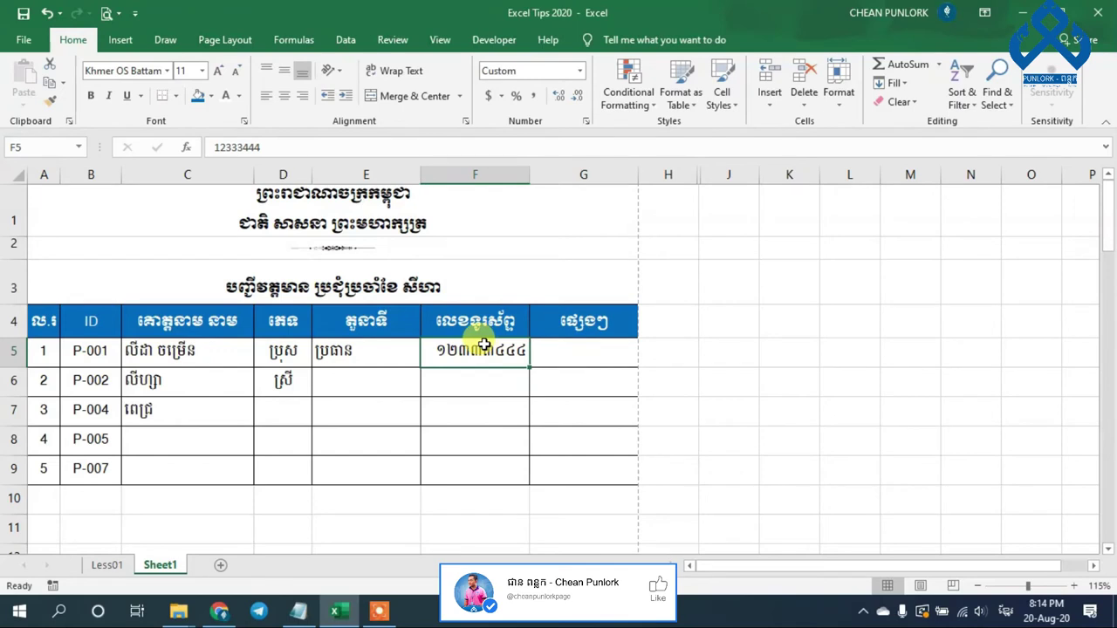
left_click(488, 388)
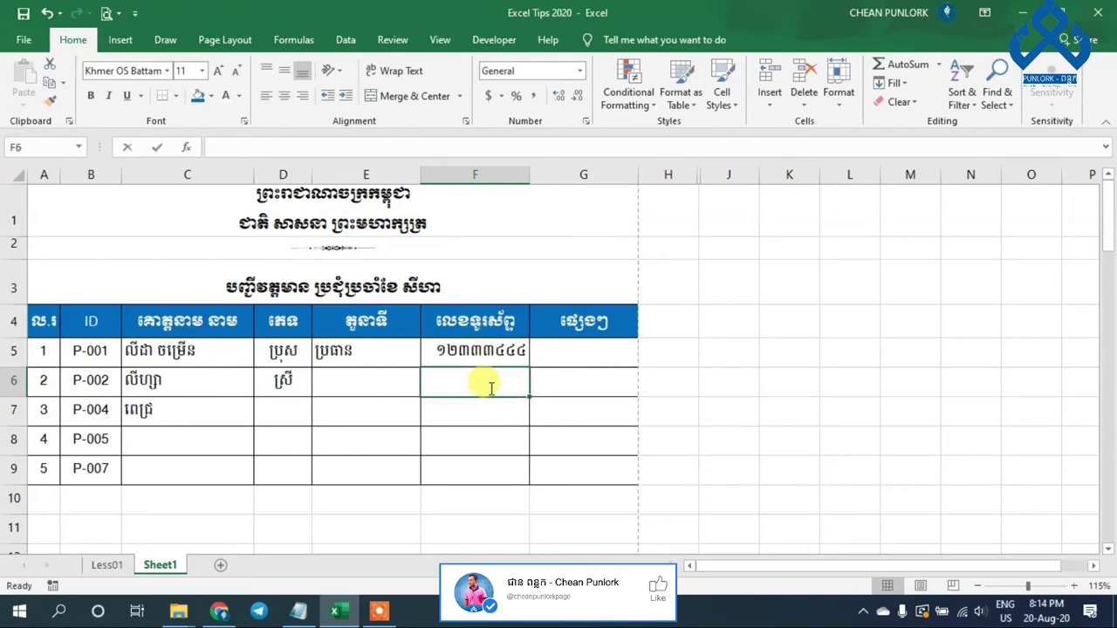
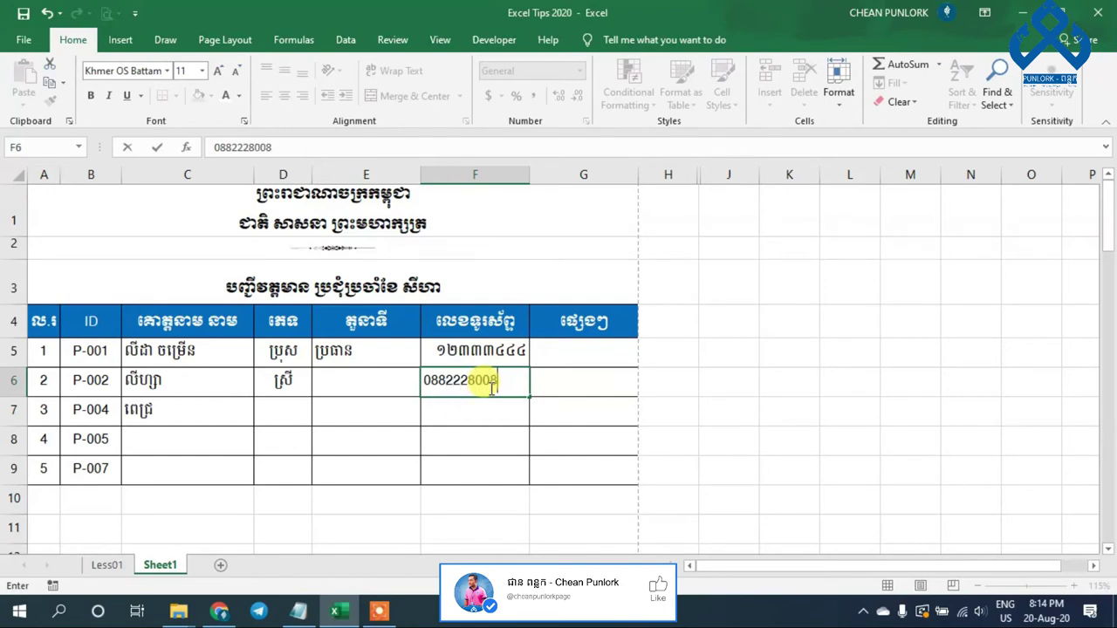
key("Tab")
Step: Delete the test numbers from F5 and F6, then select the phone cells from F5 downward
left_click(491, 389)
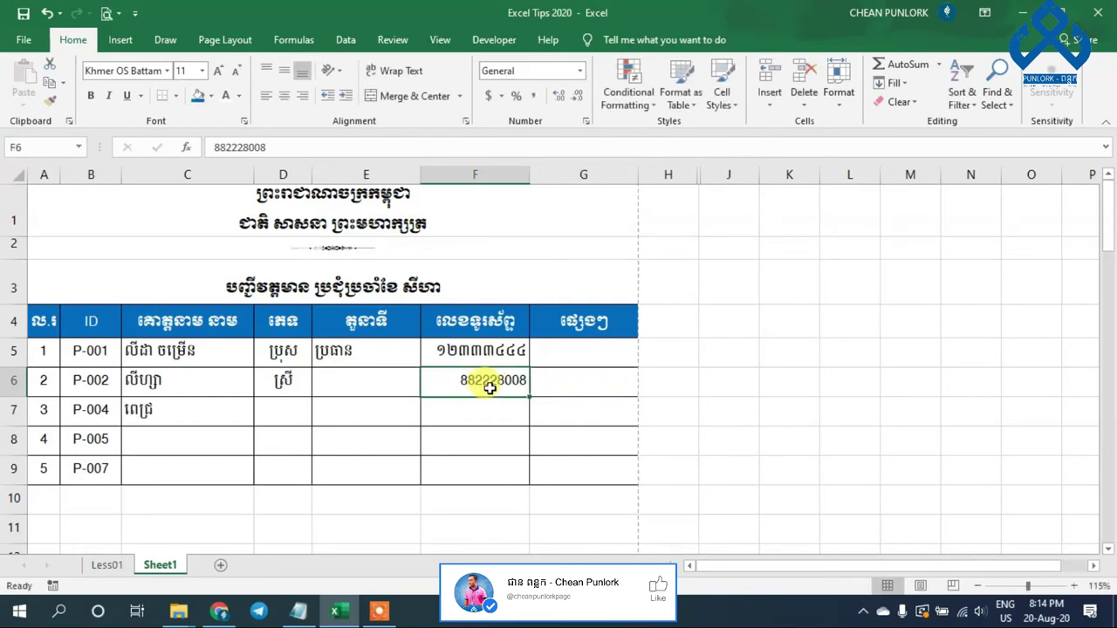
key("Delete")
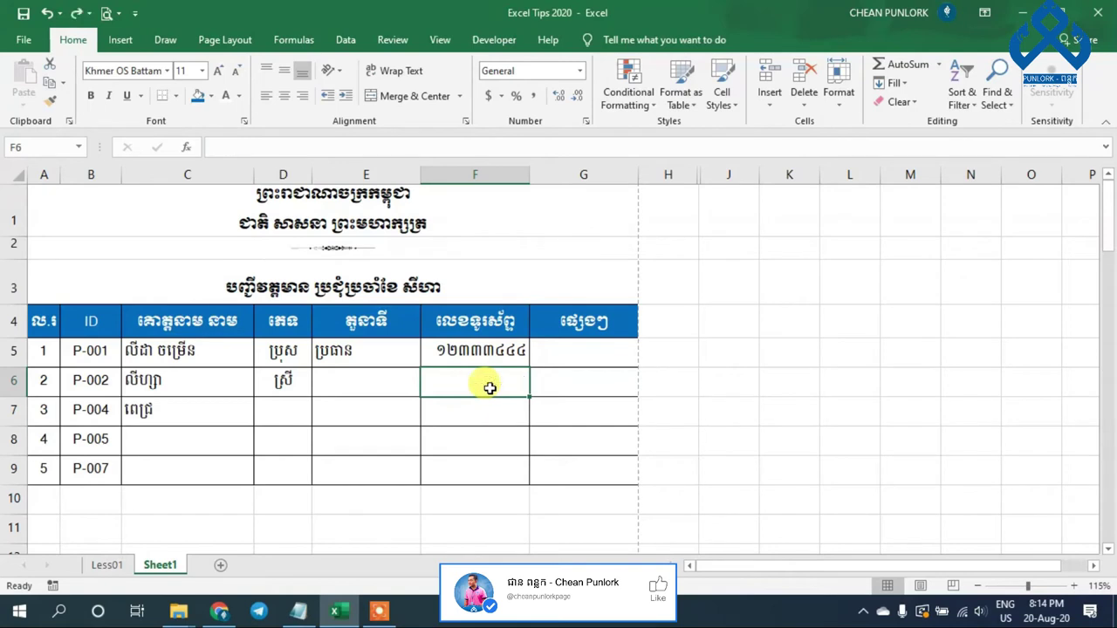
key("Up")
key("Delete")
left_click(491, 379)
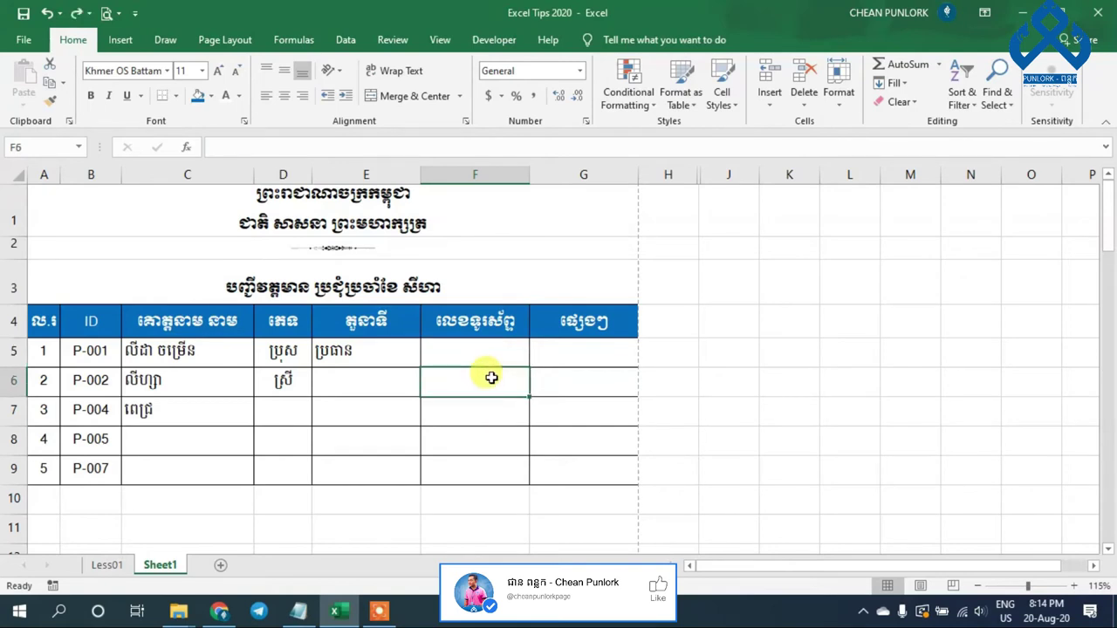
left_click(472, 353)
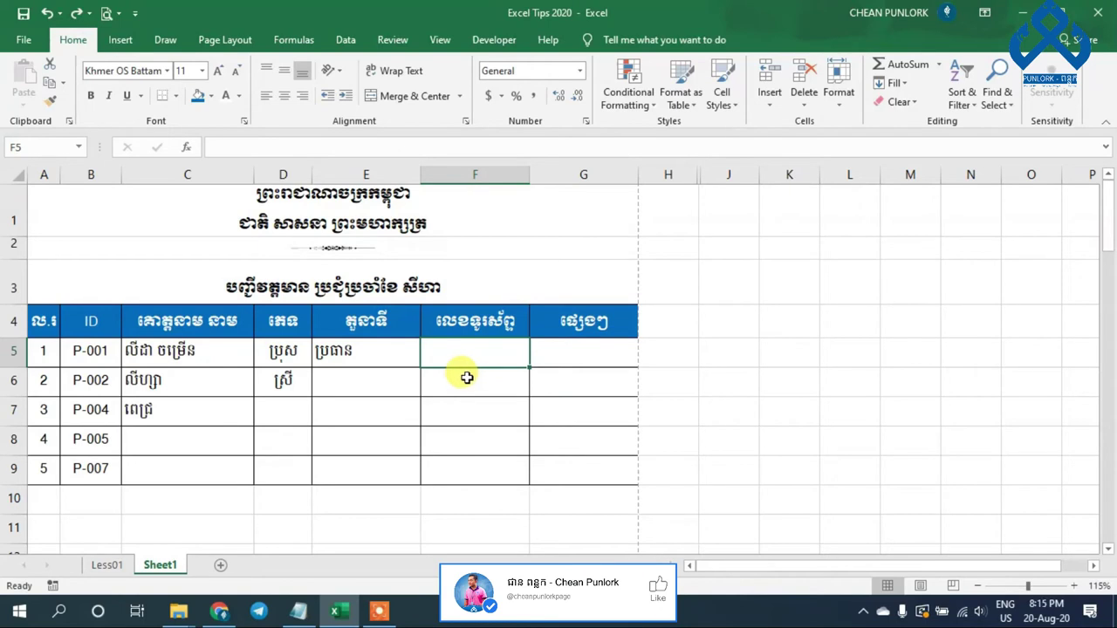
mouse_move(463, 353)
left_mouse_down()
mouse_move(463, 552)
mouse_move(480, 465)
left_mouse_up()
Step: Replace the General format of phone cells F5:F60 with a custom 0### code to keep leading zeros
scroll(362, 464, "up", 11)
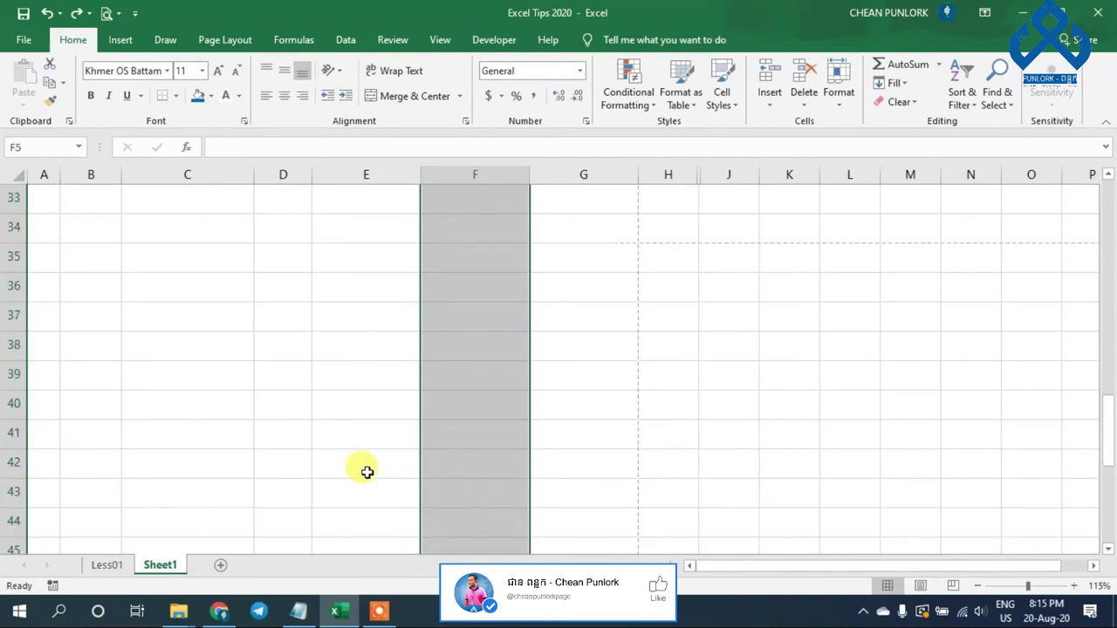
scroll(366, 466, "up", 6)
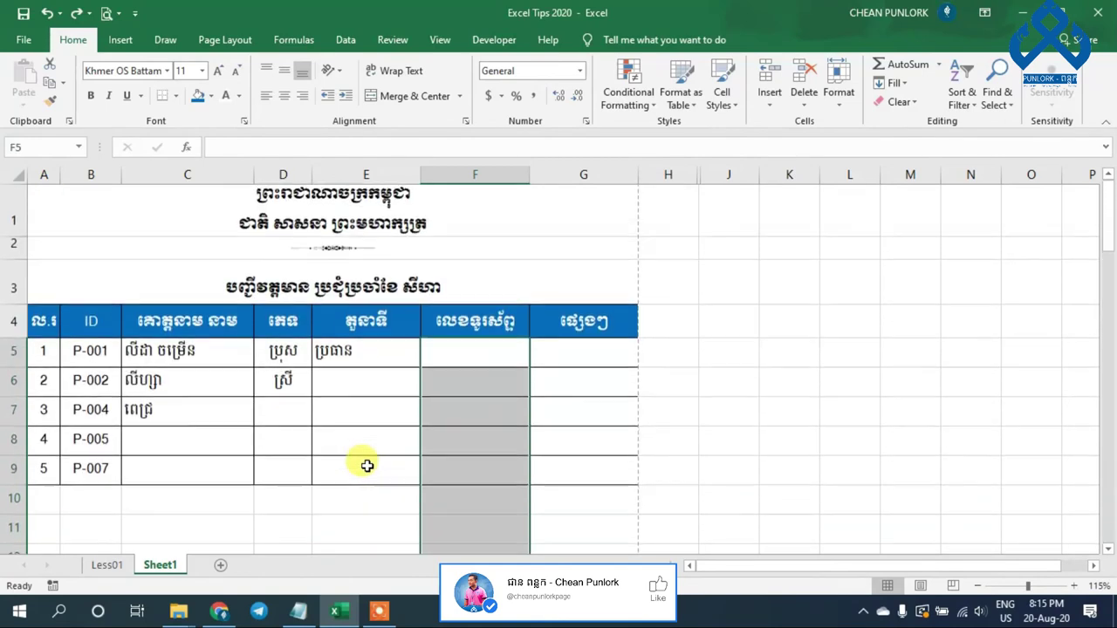
right_click(466, 386)
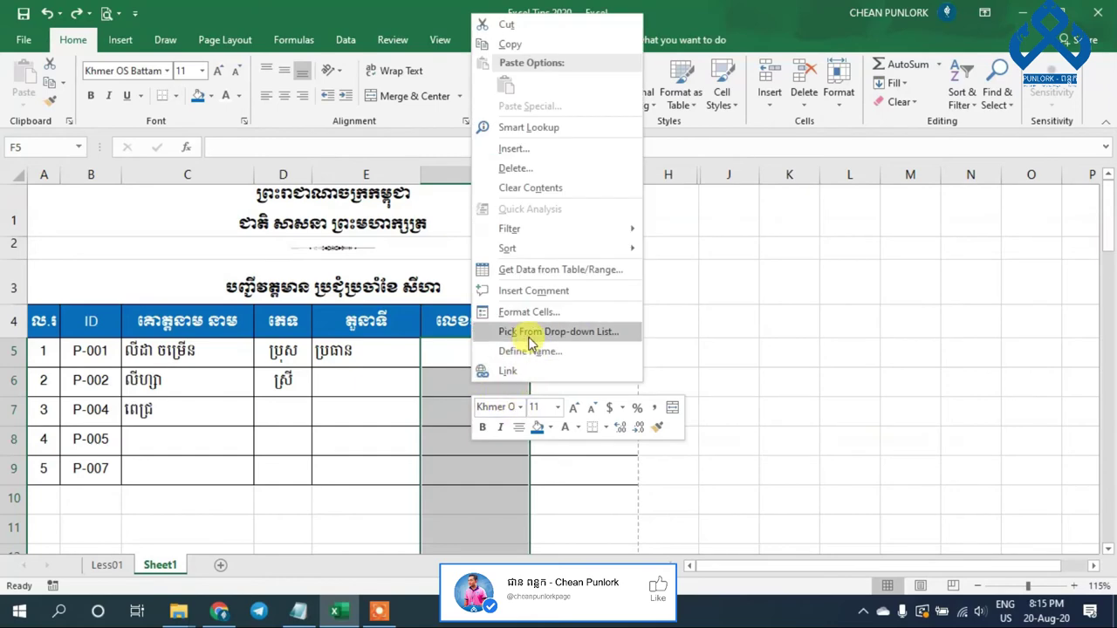
left_click(515, 312)
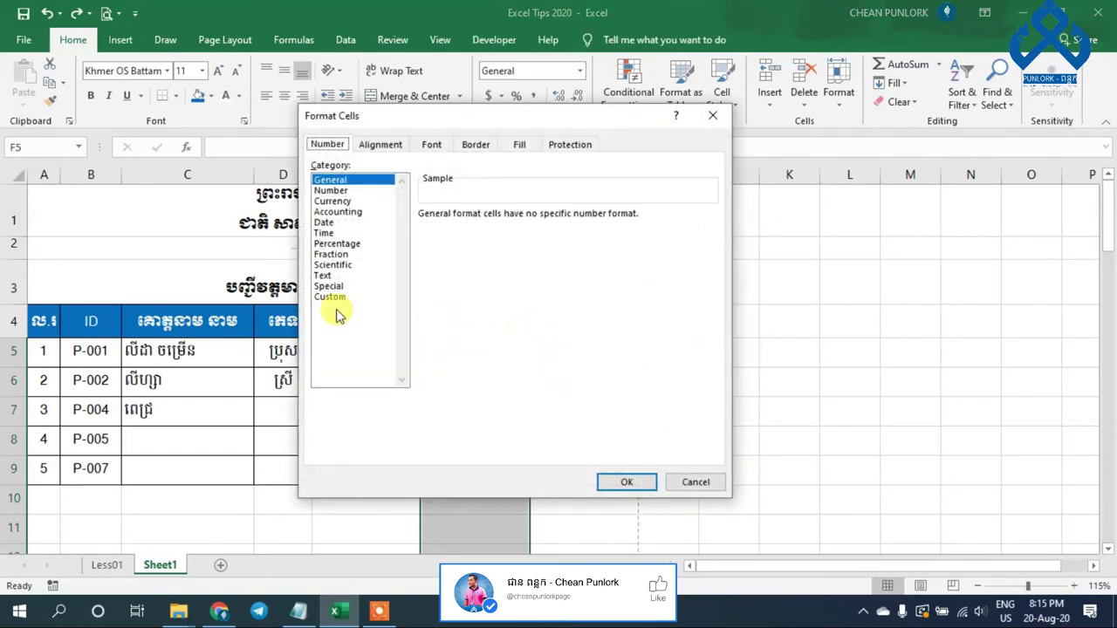
left_click(328, 297)
left_click_drag(467, 231, 366, 228)
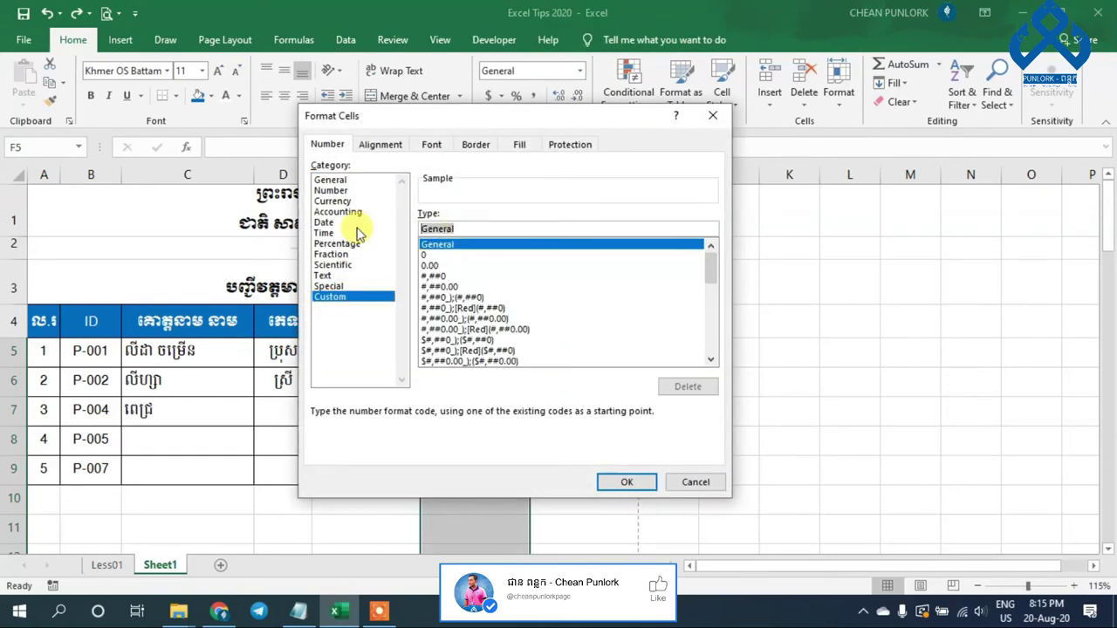
key("BackSpace")
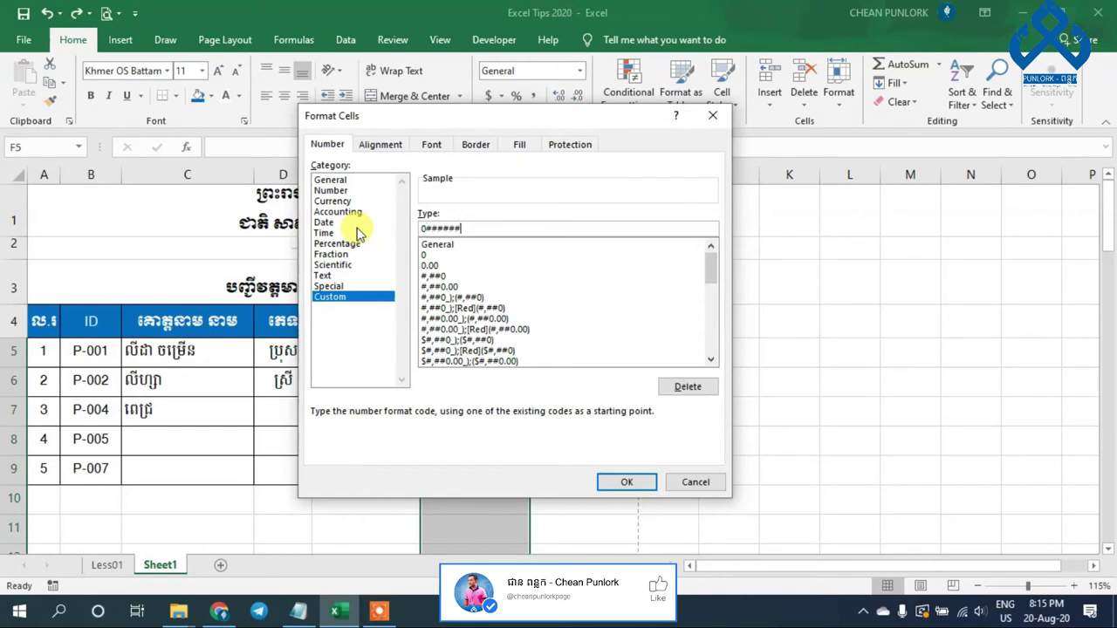
type("0##########")
left_click(623, 481)
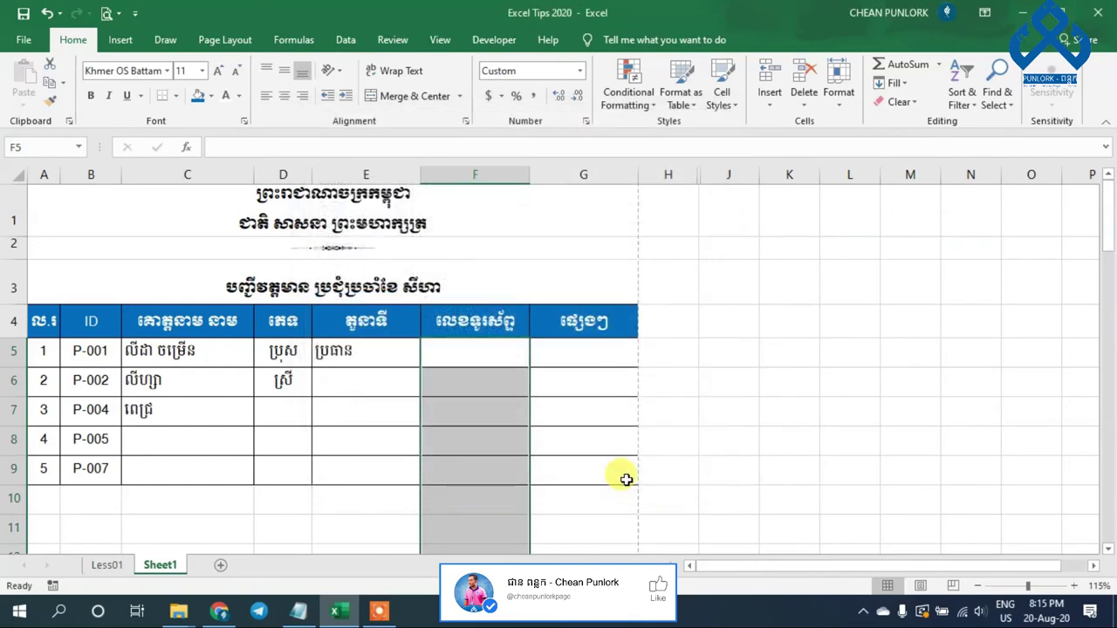
left_click(487, 347)
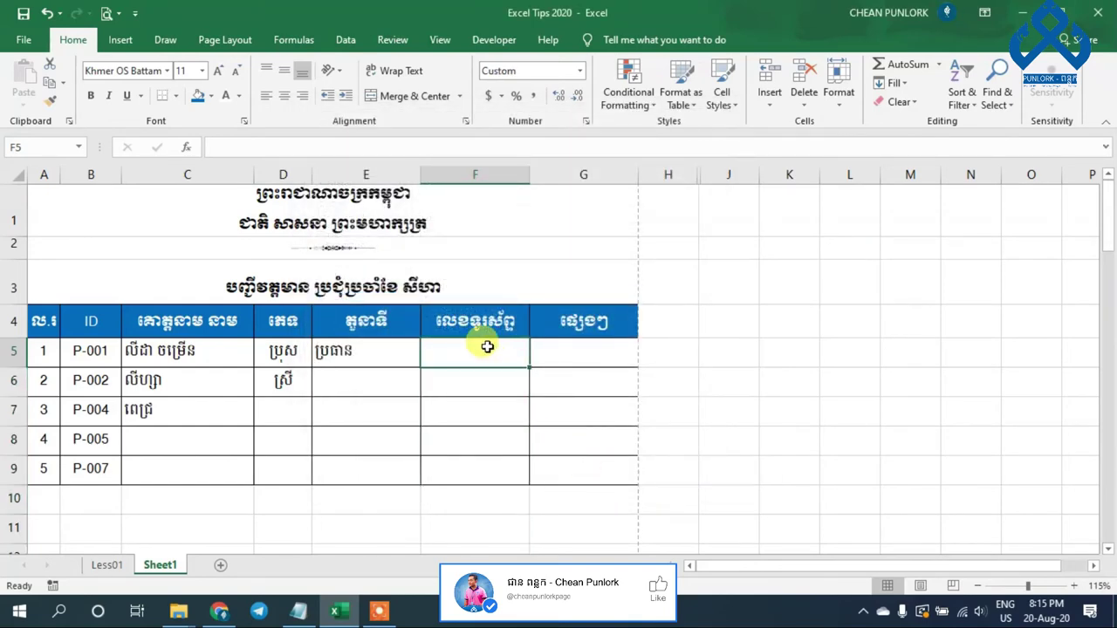
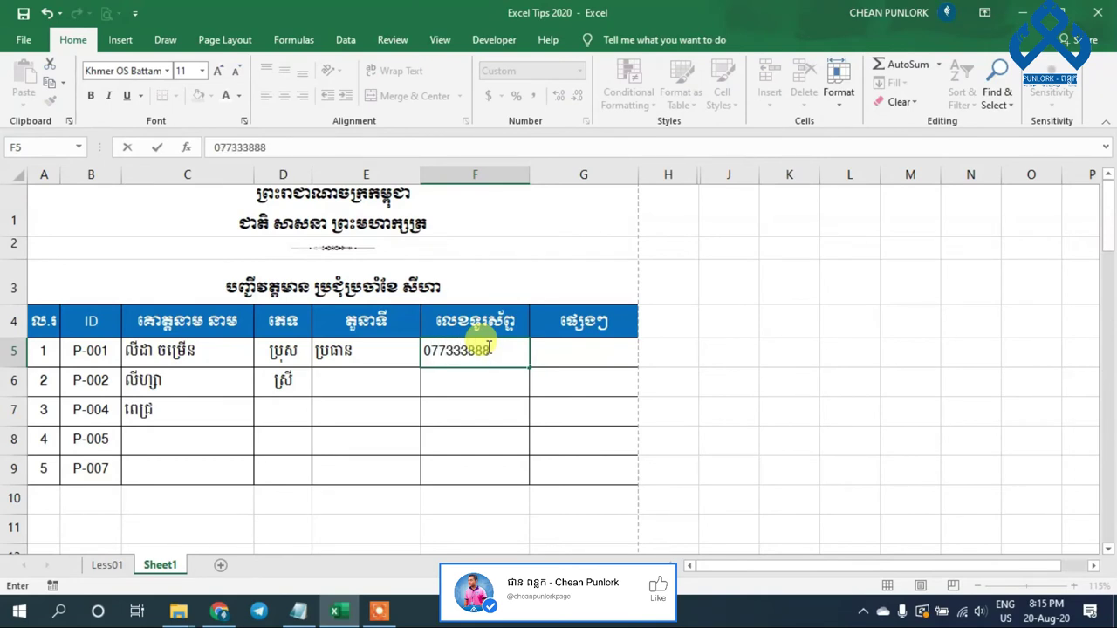
key("Return")
left_click(481, 345)
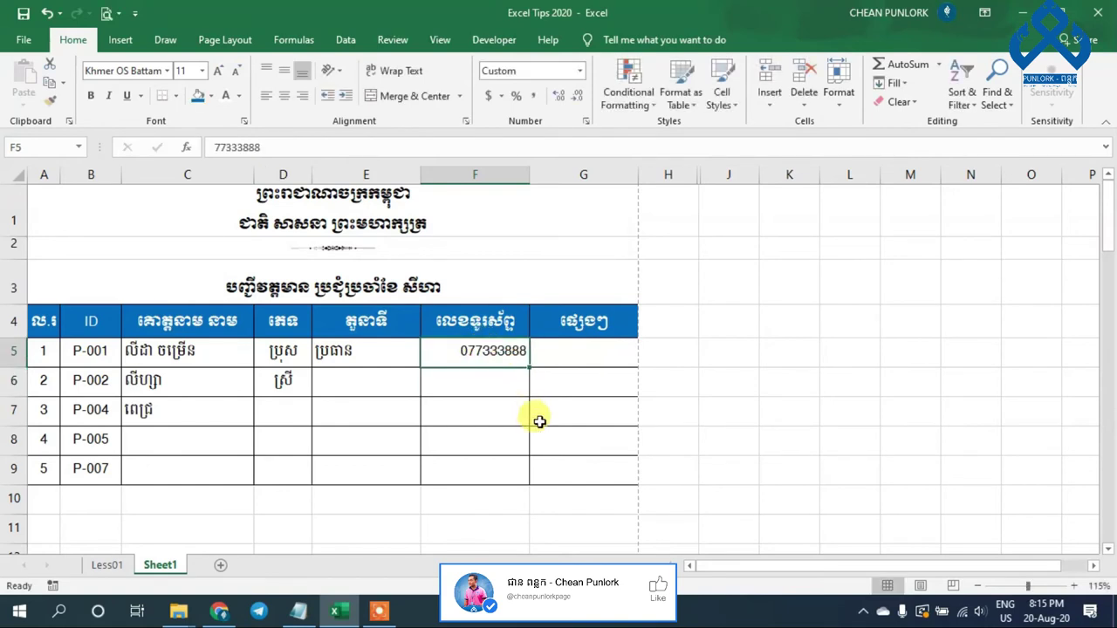
left_click(494, 384)
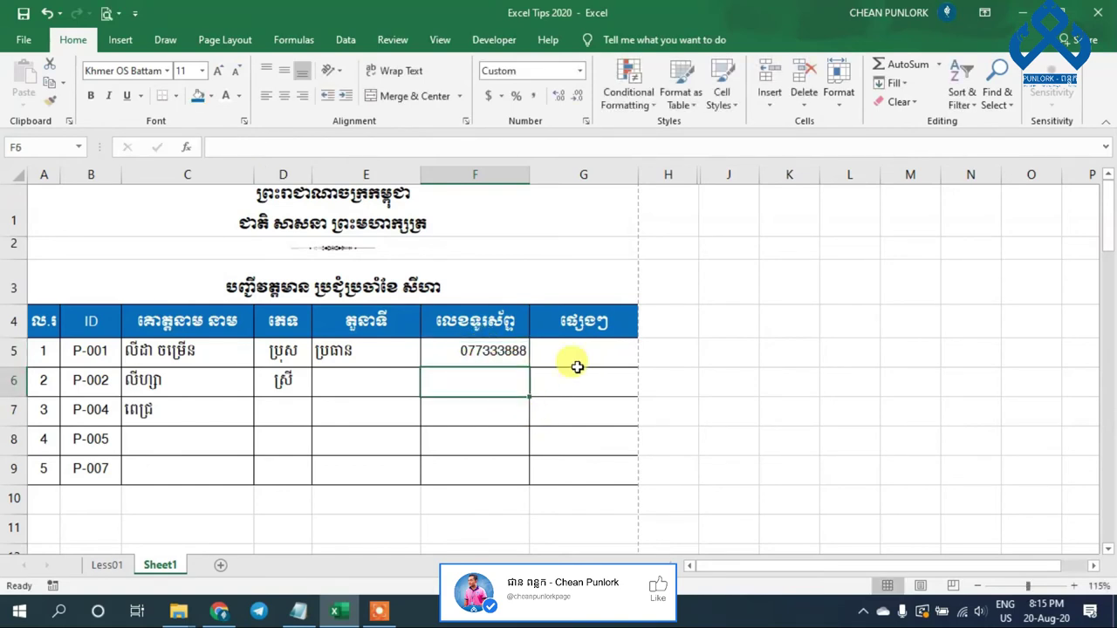
type("0")
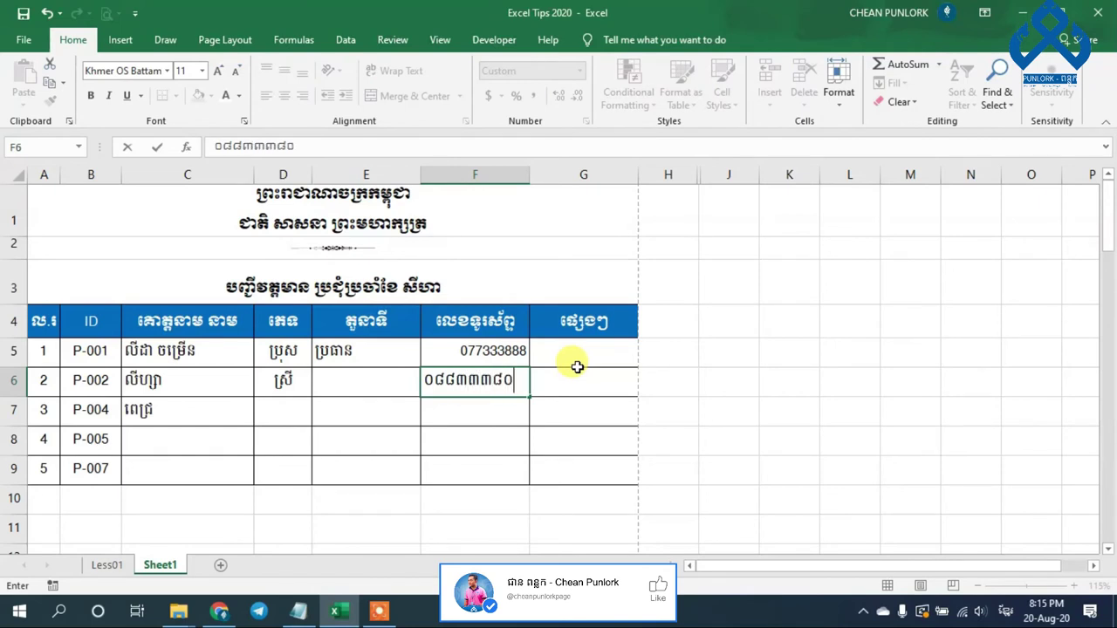
key("Return")
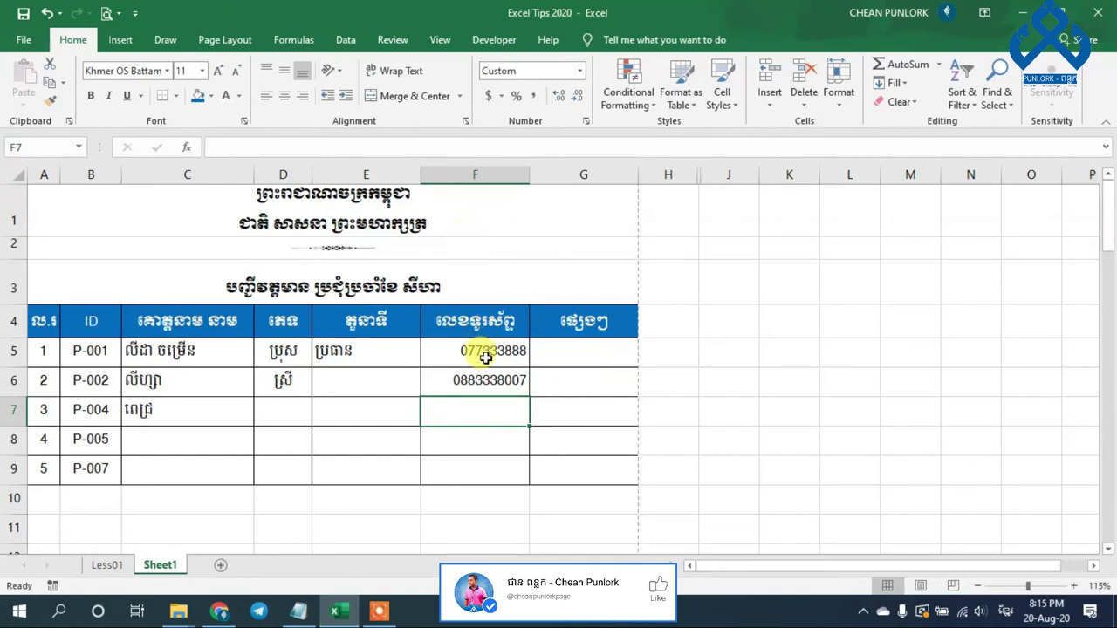
left_click_drag(476, 352, 490, 382)
left_click(482, 414)
left_click(474, 350)
left_click(478, 368)
left_click(478, 360)
left_click(479, 384)
Step: Widen columns J and K beside the table to make room for a reference note
left_click(477, 351)
left_click_drag(480, 382, 464, 349)
left_click(742, 349)
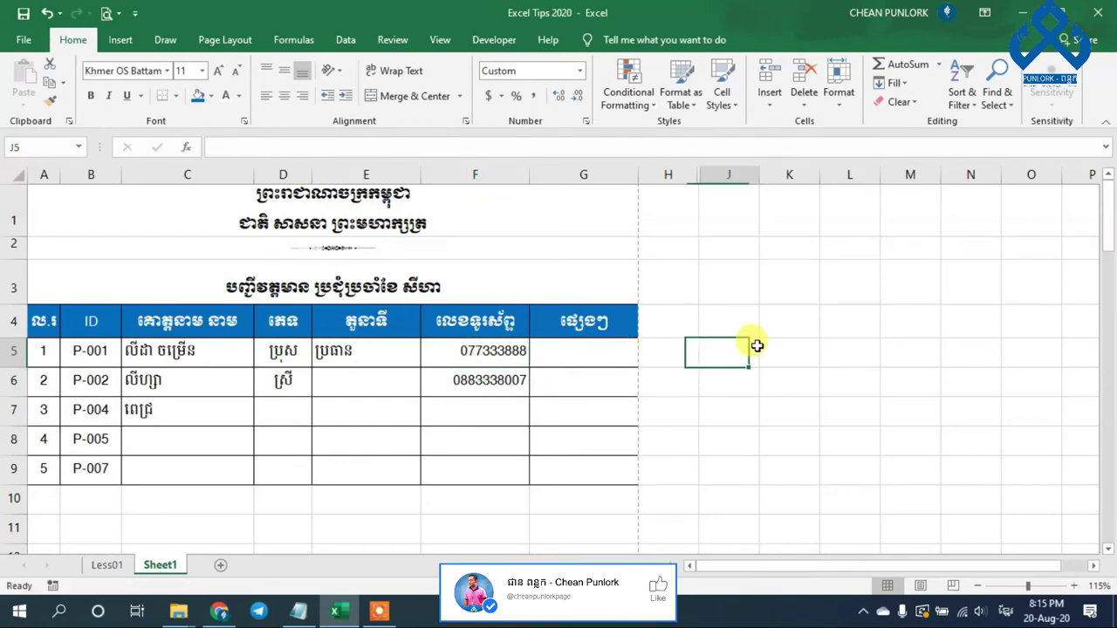
left_click(783, 327)
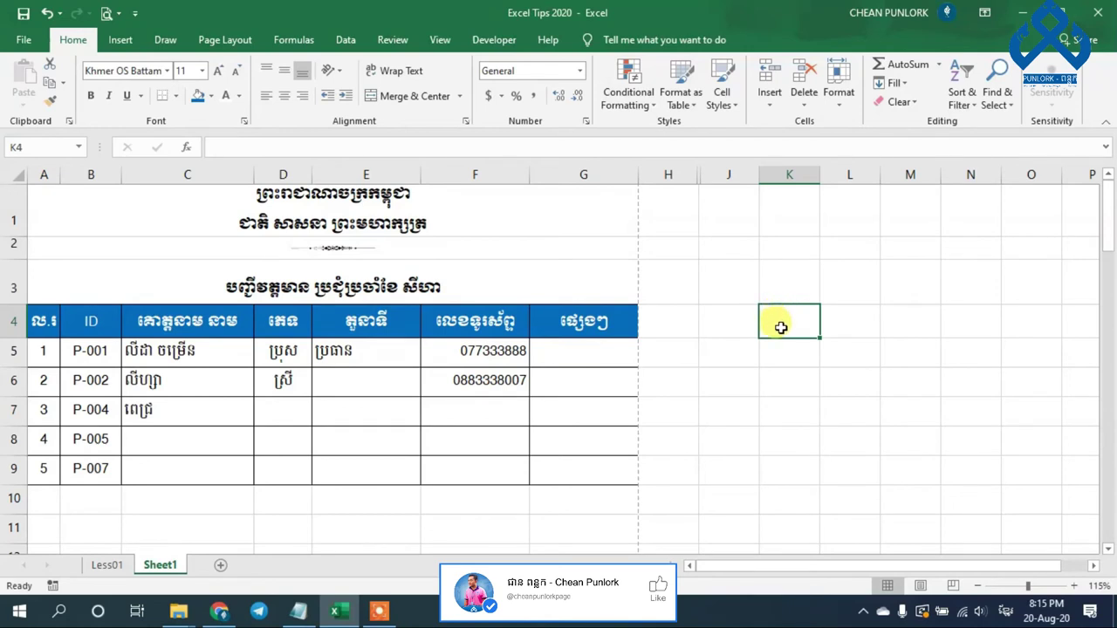
left_click_drag(819, 175, 918, 178)
left_click(807, 357)
left_click(812, 318)
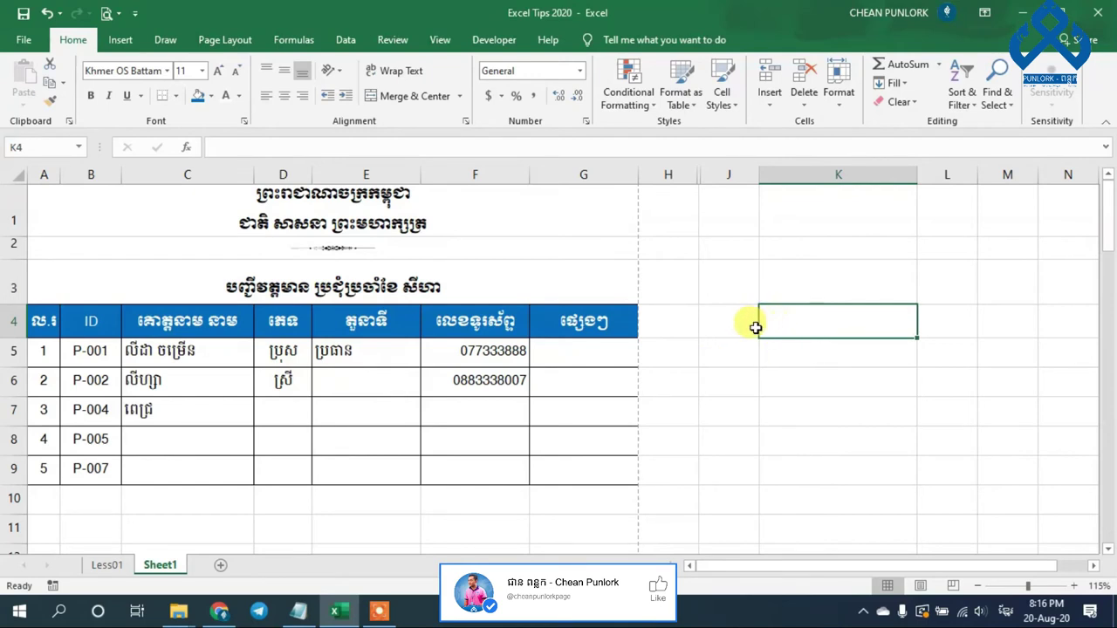
left_click_drag(759, 176, 830, 177)
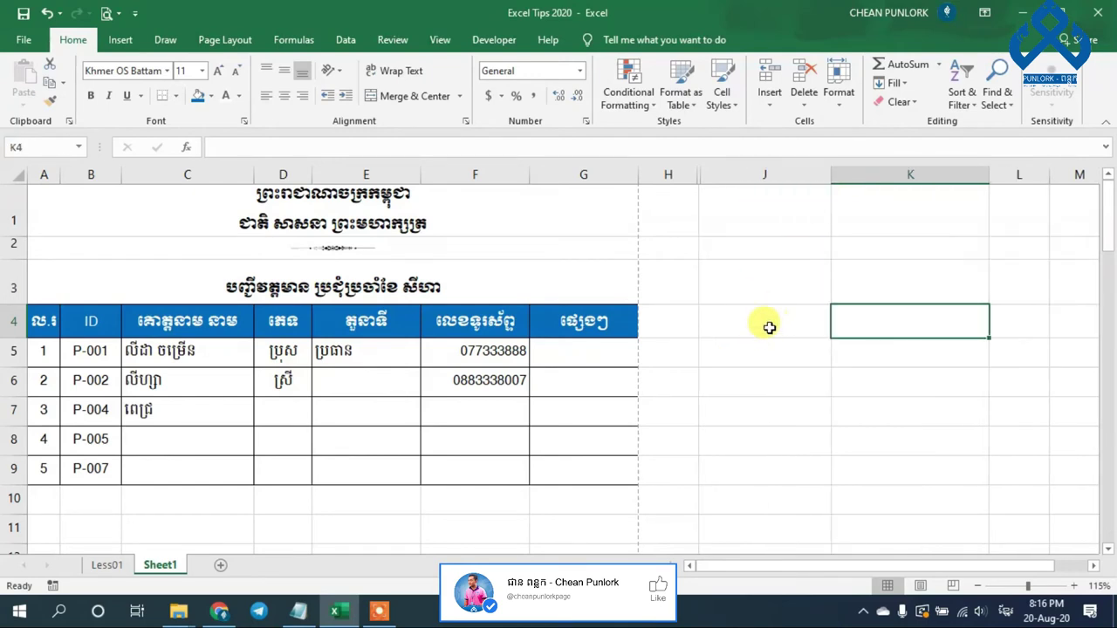
Step: Put label ID in J4 with P-000 in K4, headed Custom in K3
left_click(769, 327)
type("ID")
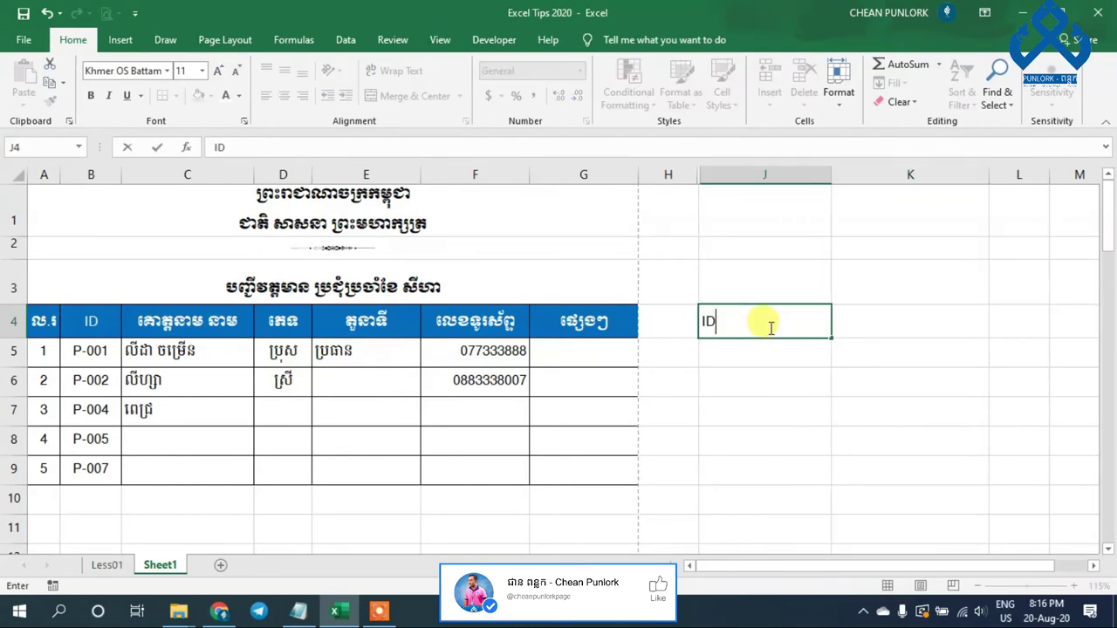
left_click(779, 408)
left_click_drag(831, 174, 794, 187)
left_click(853, 334)
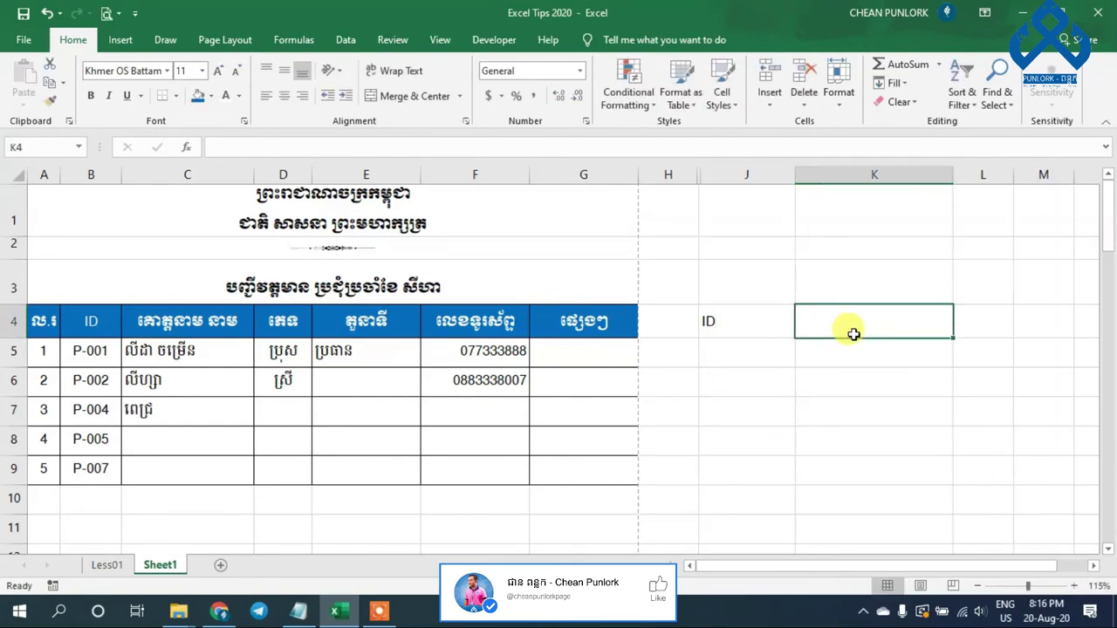
double_click(853, 334)
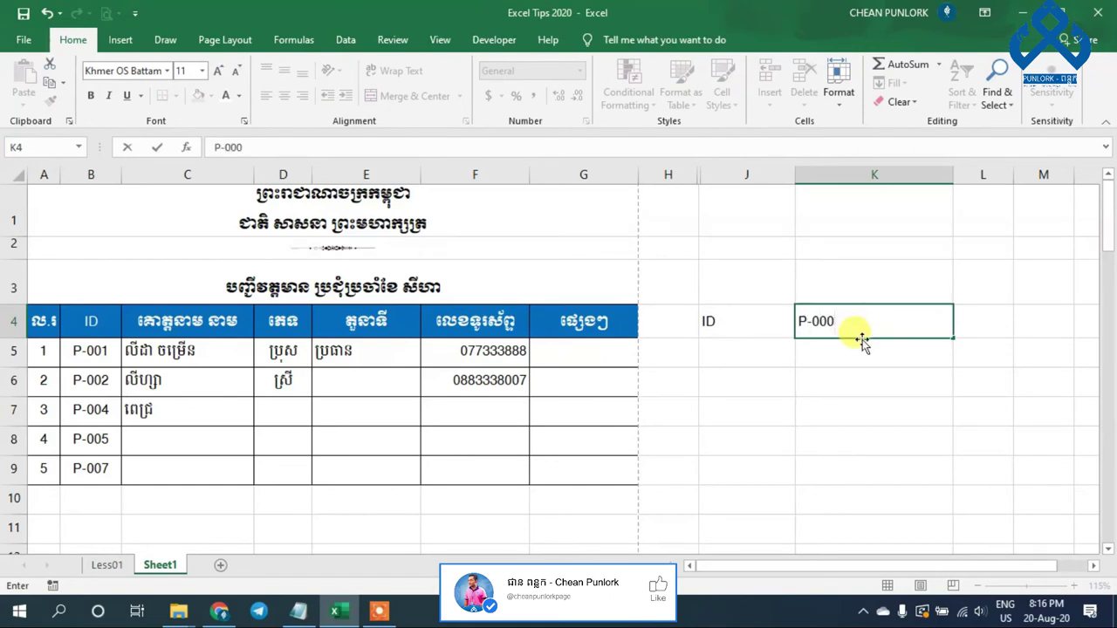
key("Return")
left_click(846, 284)
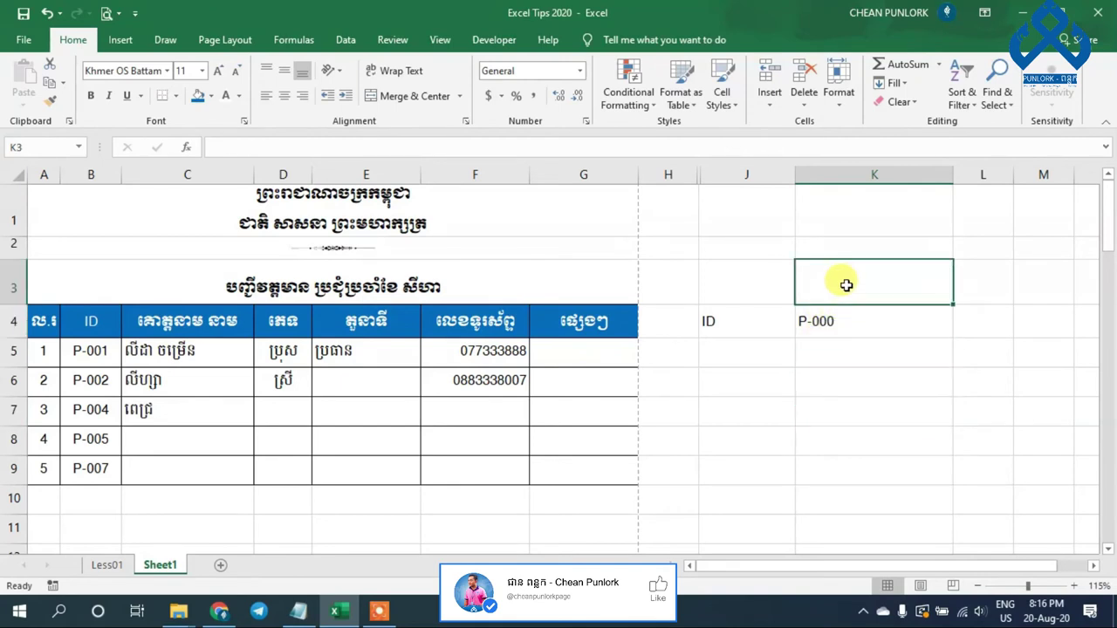
type("Custom")
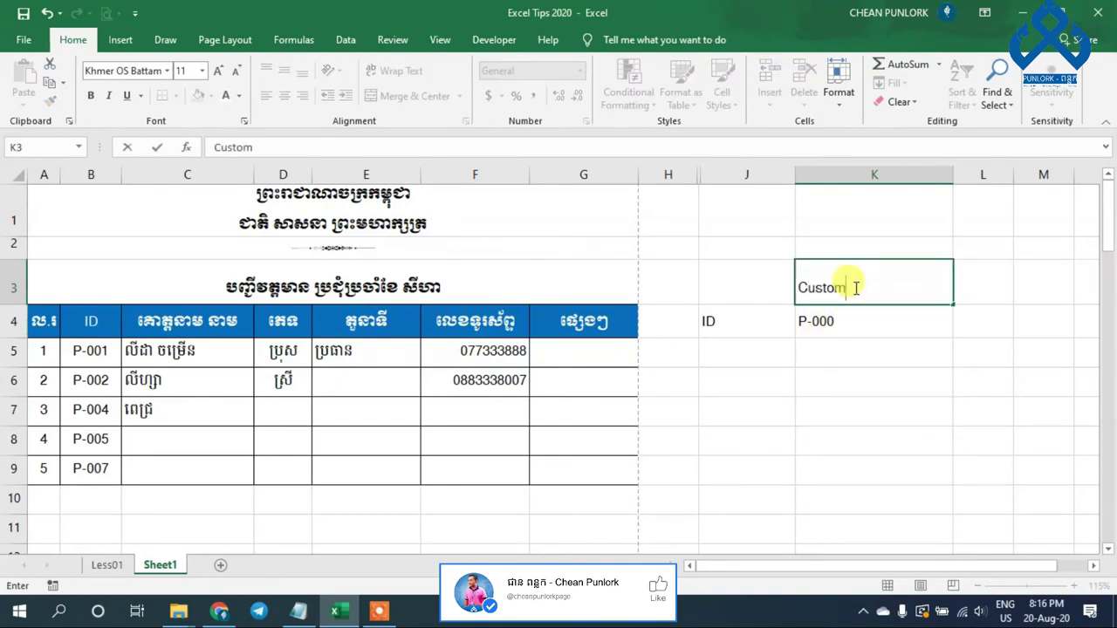
key("Return")
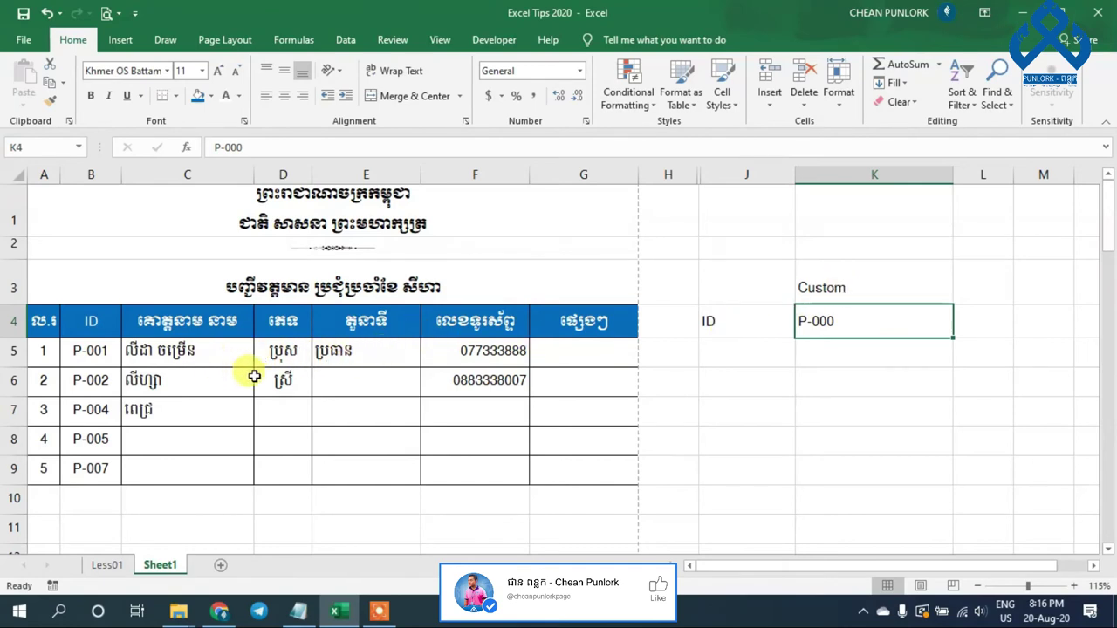
Step: Add label Ph. Number in J5 with the pattern 0######### in K5
left_click(744, 348)
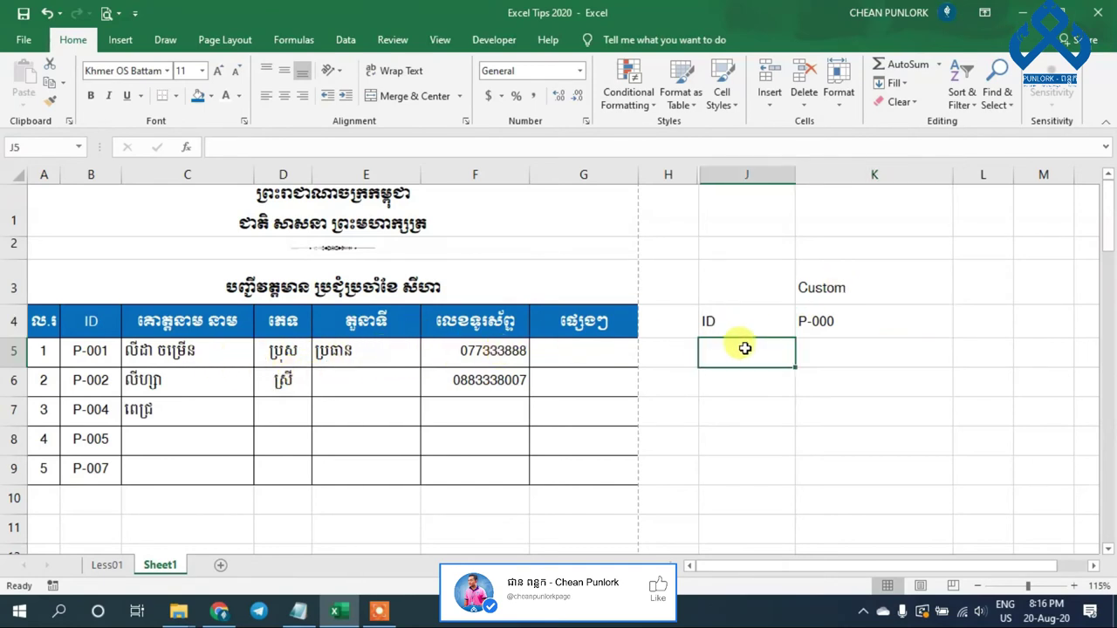
type("Number")
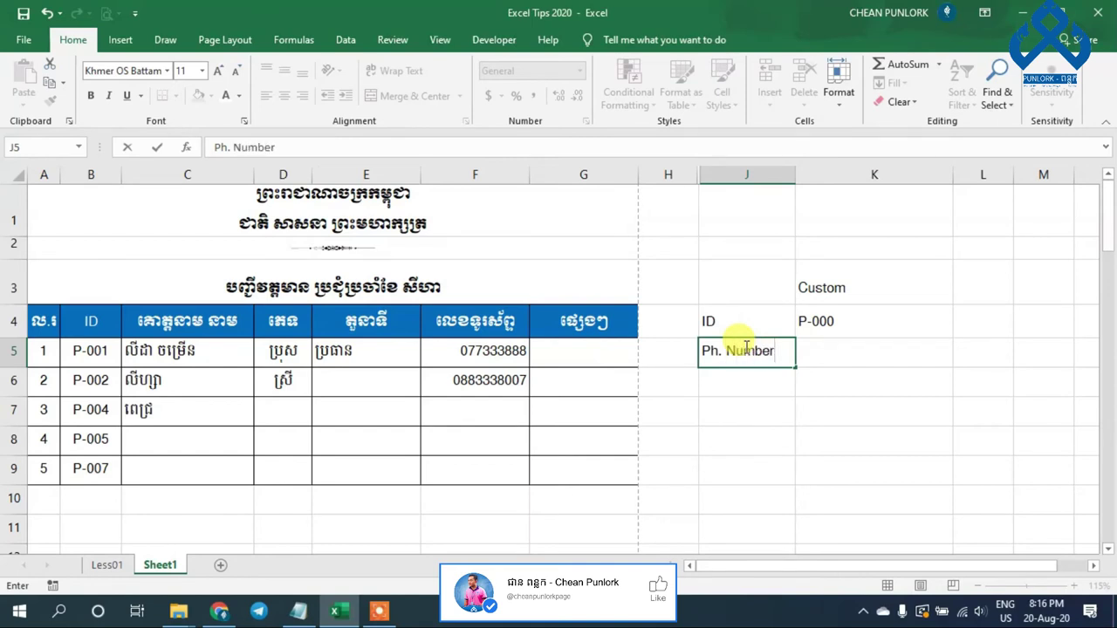
key("Tab")
type("0")
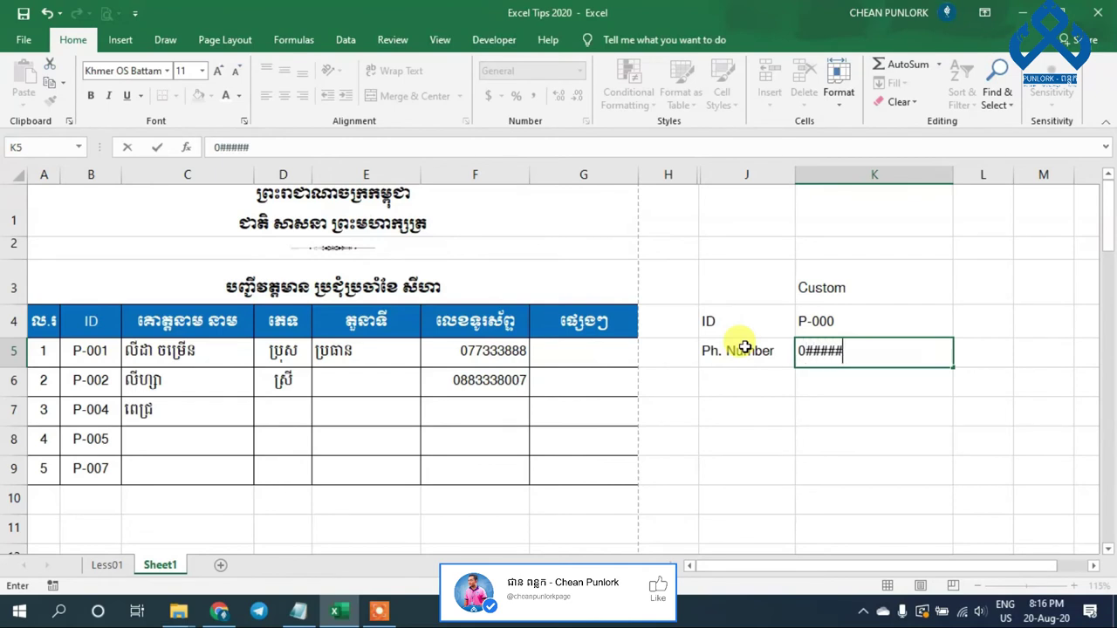
left_click(1047, 439)
left_click_drag(868, 324, 869, 371)
left_click(860, 377)
left_click(840, 351)
left_click(835, 324)
left_click(583, 358)
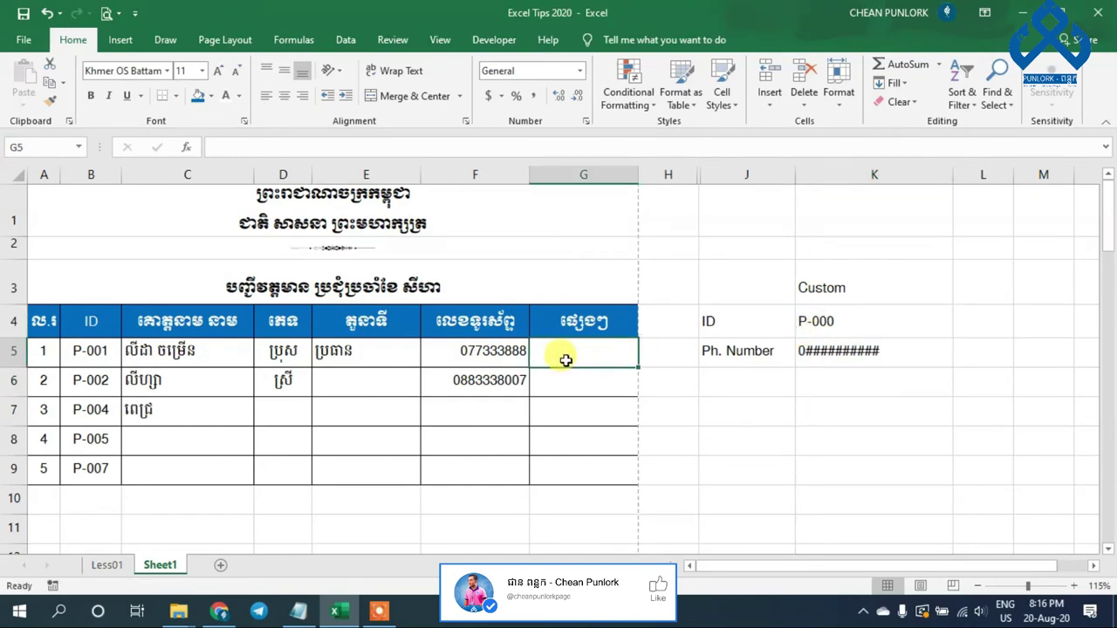
scroll(394, 425, "down", 3)
Step: Scroll down to the table's last row, 60, and select it across the table's width
scroll(393, 425, "up", 3)
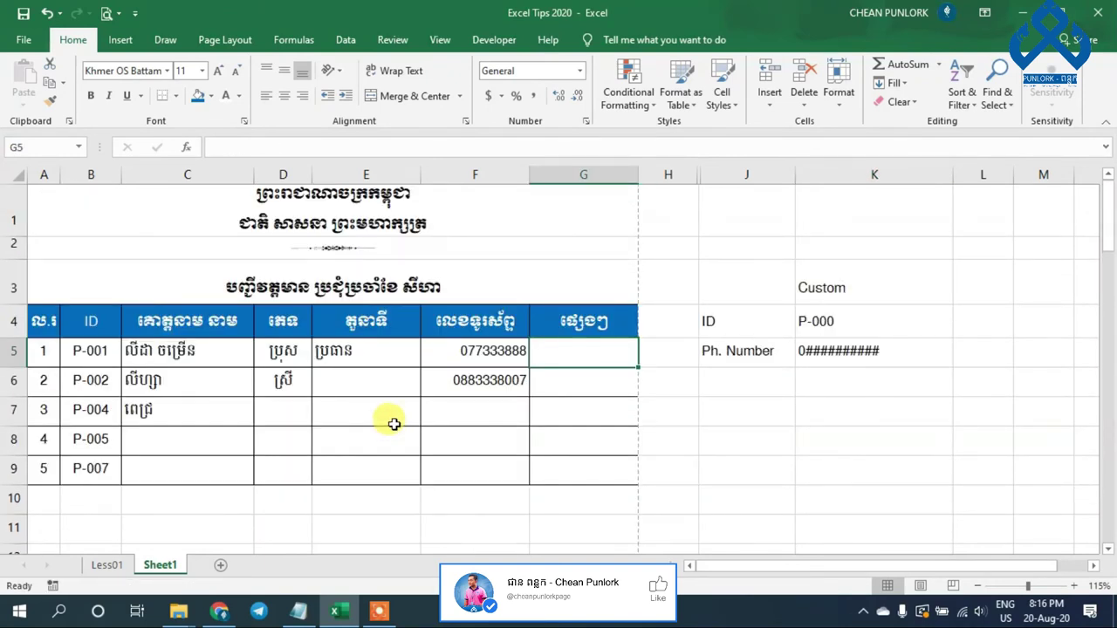
left_click(463, 500)
left_click(407, 498)
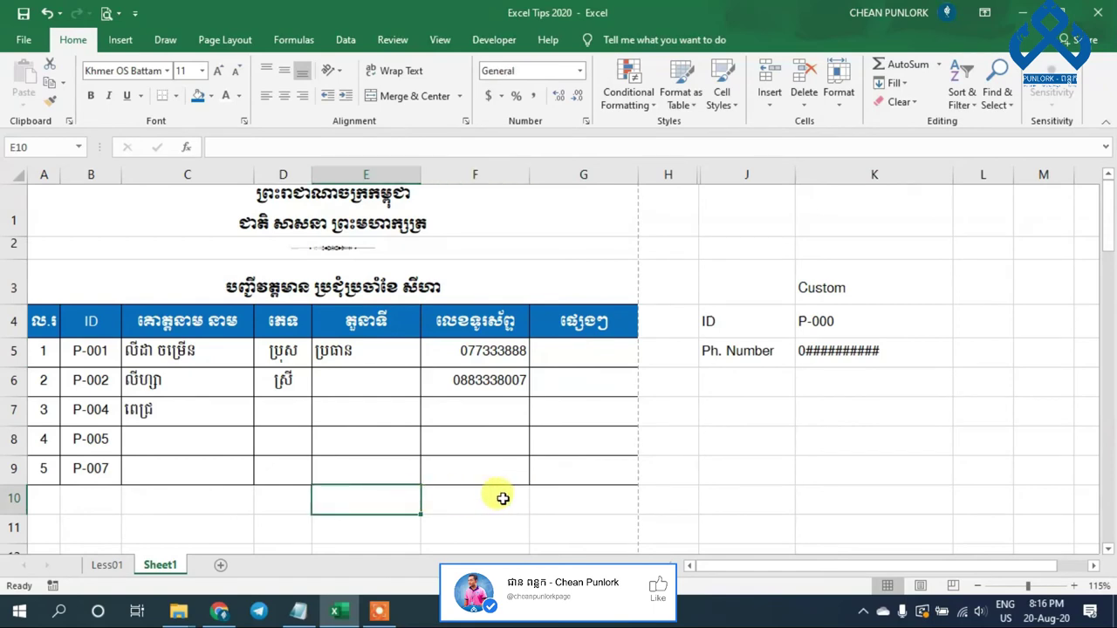
left_click(630, 503)
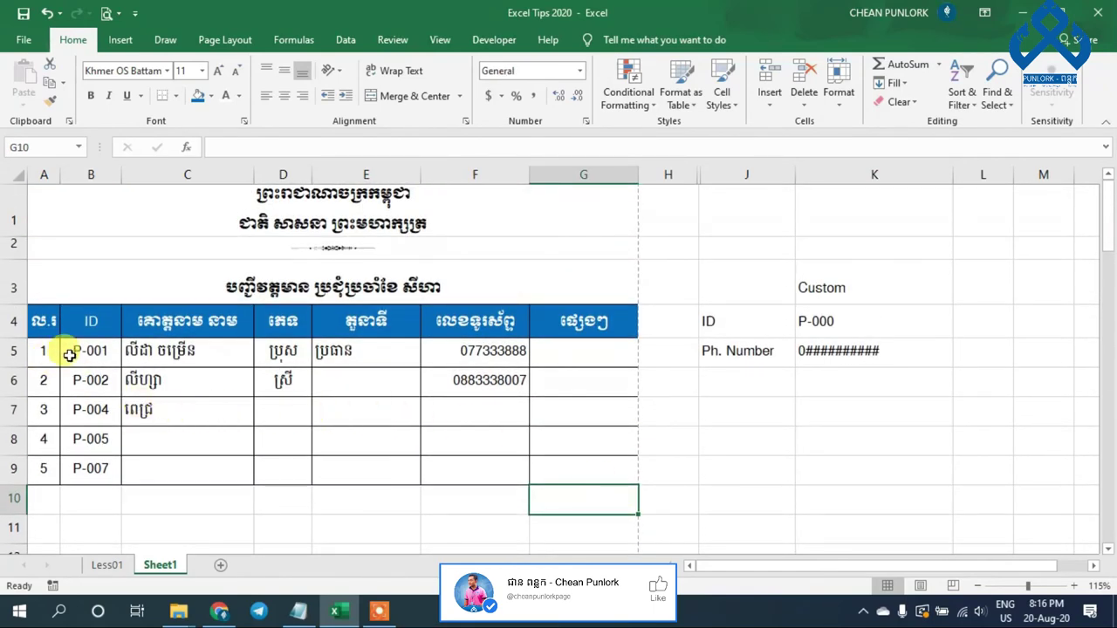
scroll(99, 427, "down", 4)
scroll(102, 432, "down", 3)
scroll(99, 443, "down", 3)
scroll(99, 444, "down", 2)
scroll(87, 447, "down", 1)
scroll(85, 450, "down", 3)
scroll(84, 445, "down", 3)
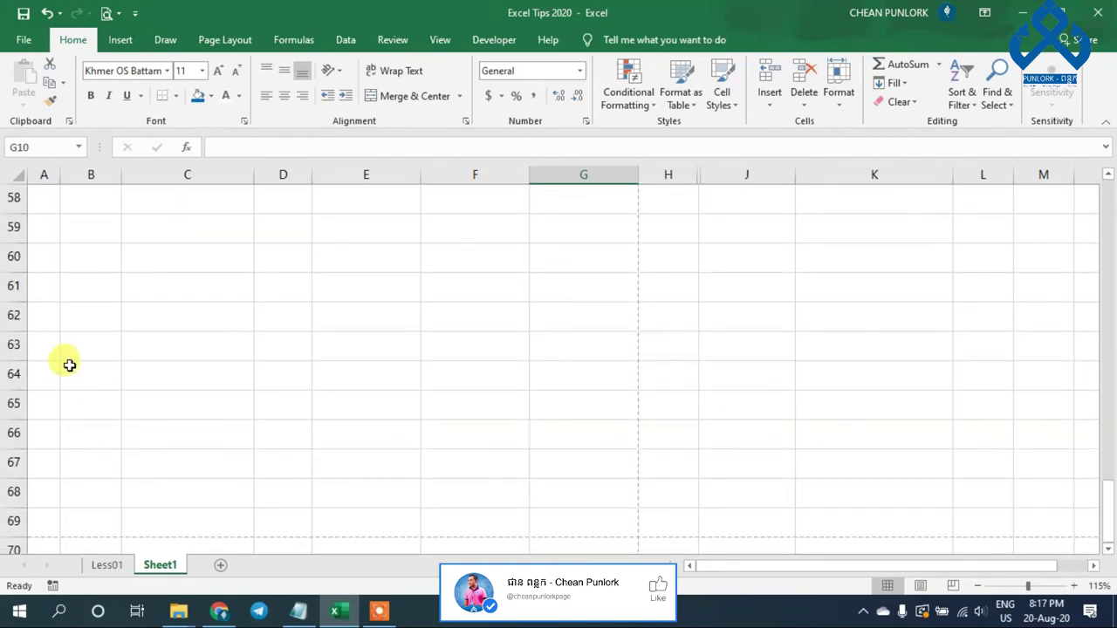
left_click_drag(52, 257, 586, 259)
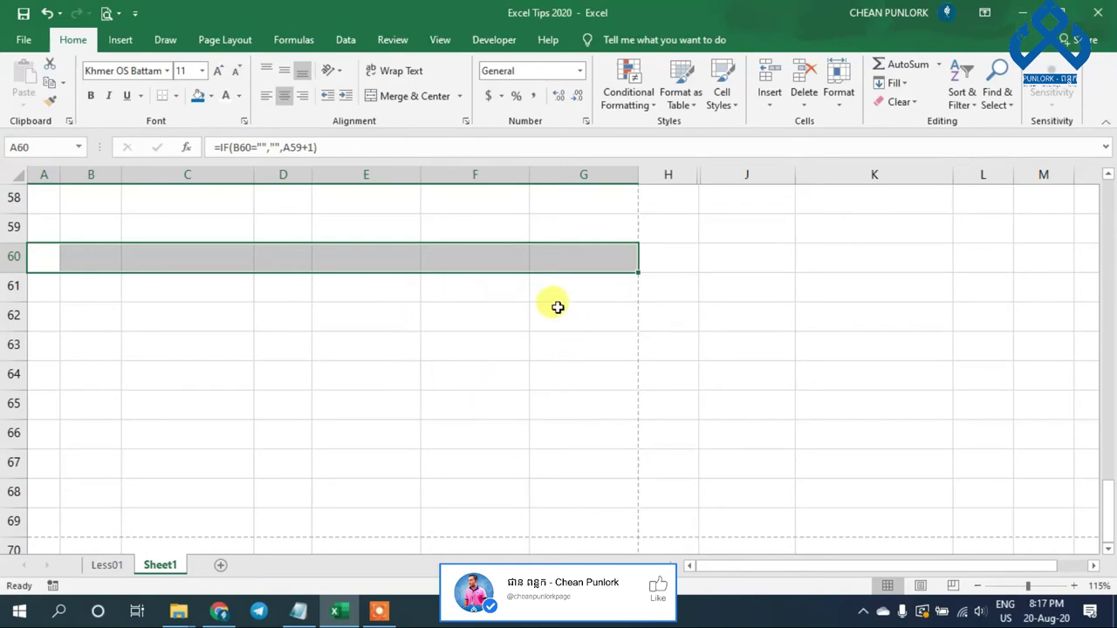
Step: Merge and centre E61:G61 into one footer cell
left_click(475, 335)
left_click_drag(377, 314, 393, 316)
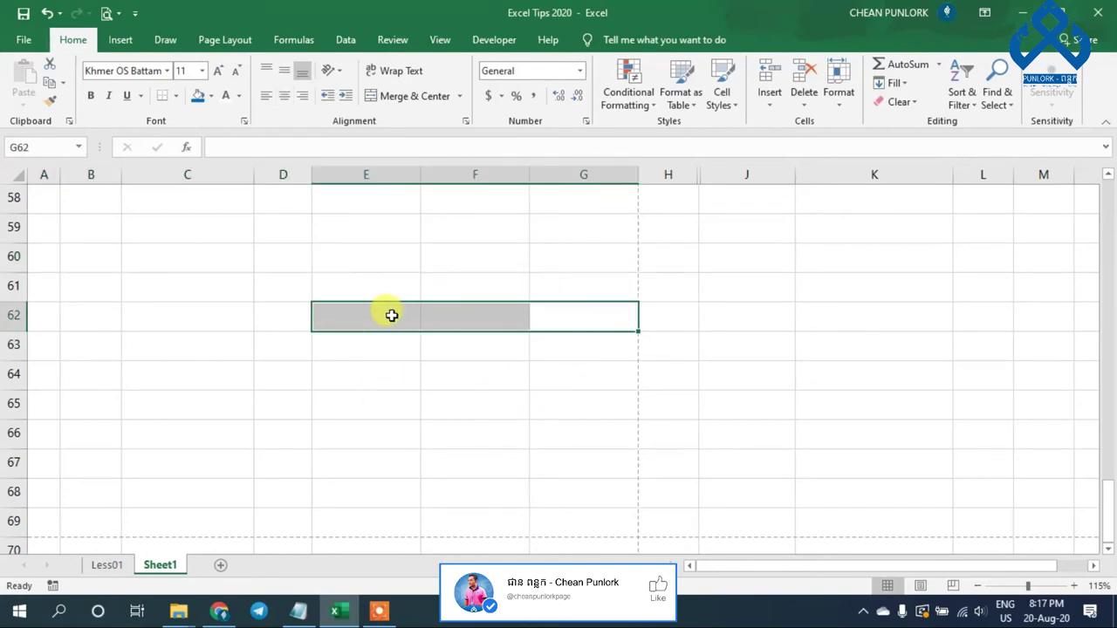
left_click(44, 345)
left_click_drag(73, 354, 125, 384)
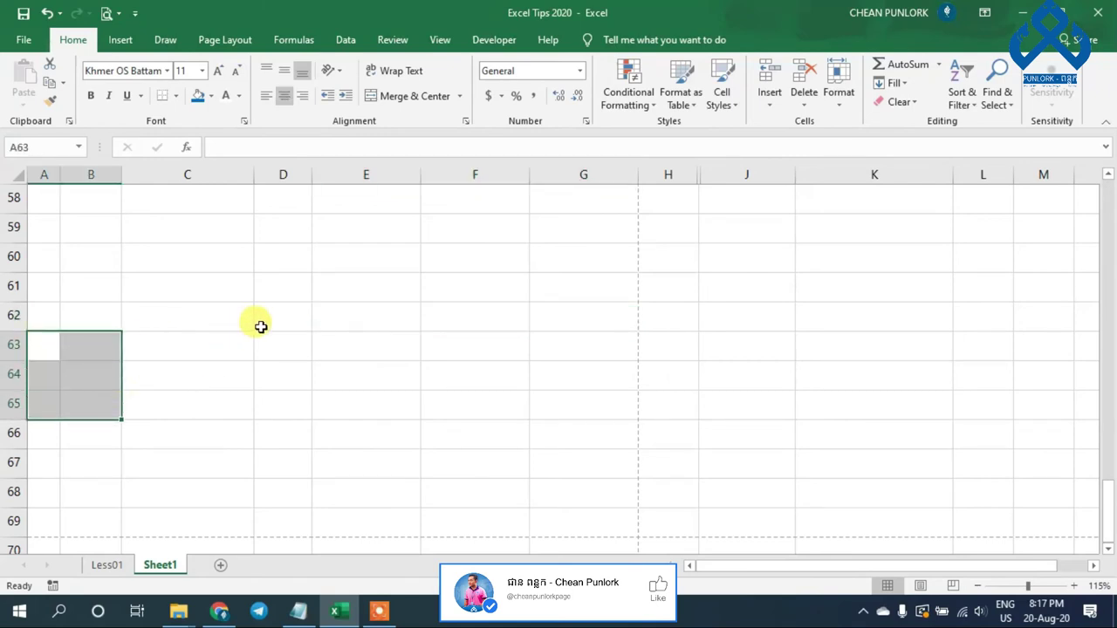
left_click_drag(258, 318, 341, 384)
left_click(487, 325)
left_click_drag(489, 337, 510, 341)
left_click(522, 285)
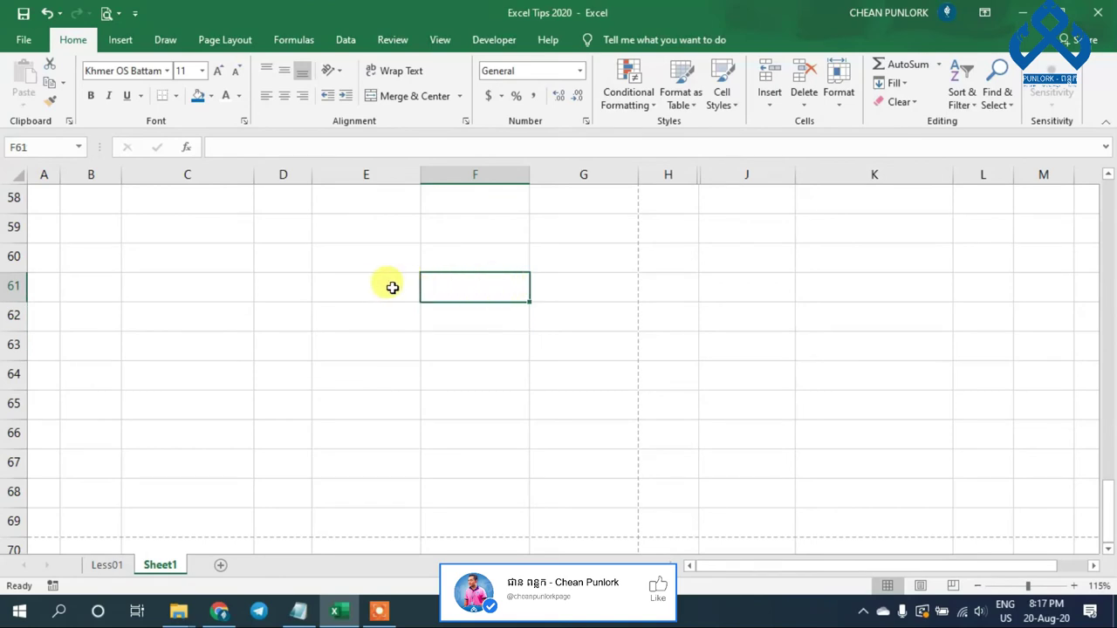
left_click(375, 289)
left_click_drag(370, 290, 593, 294)
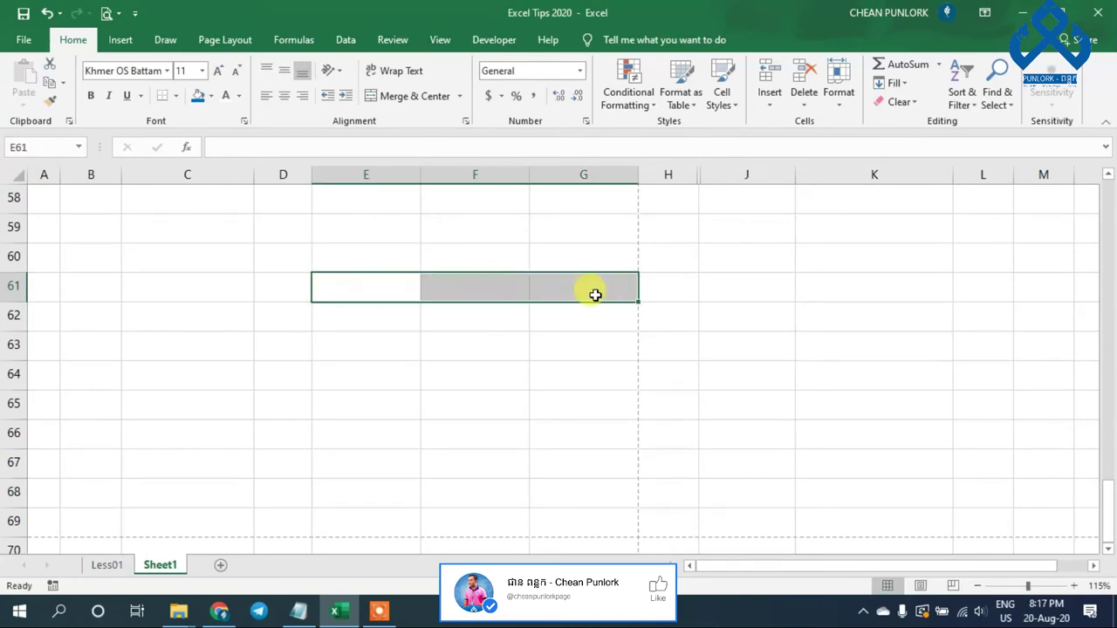
left_click(414, 96)
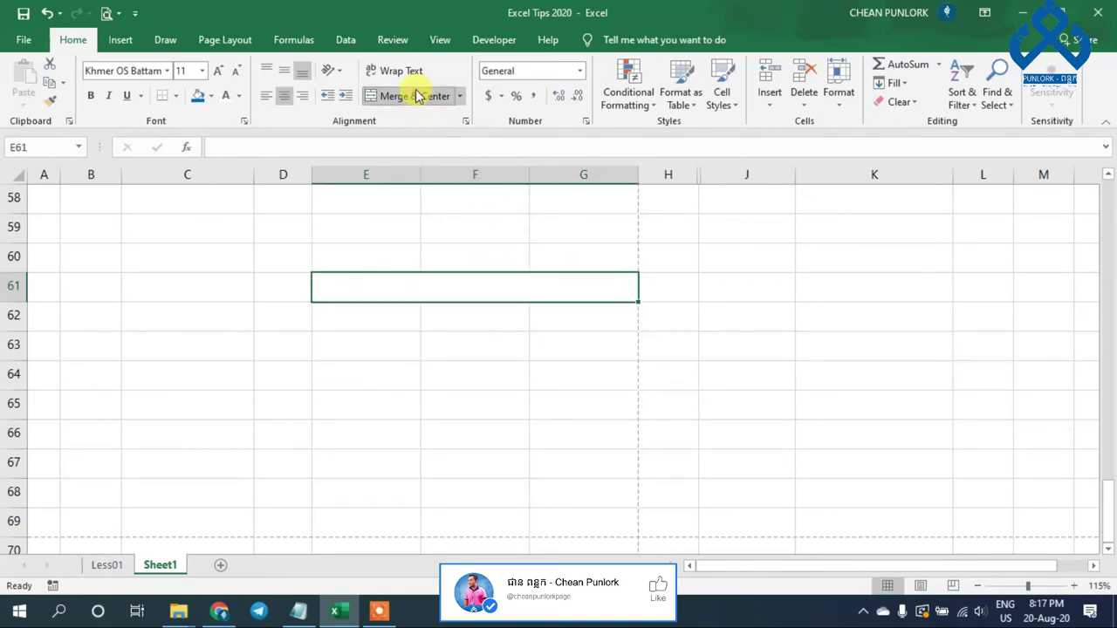
Step: Enter the date line 'កំពង់ចាម, ថ្ងៃទី.......ខែ...........ឆ្នាំ ២០២០' in merged cell E61
type("ត")
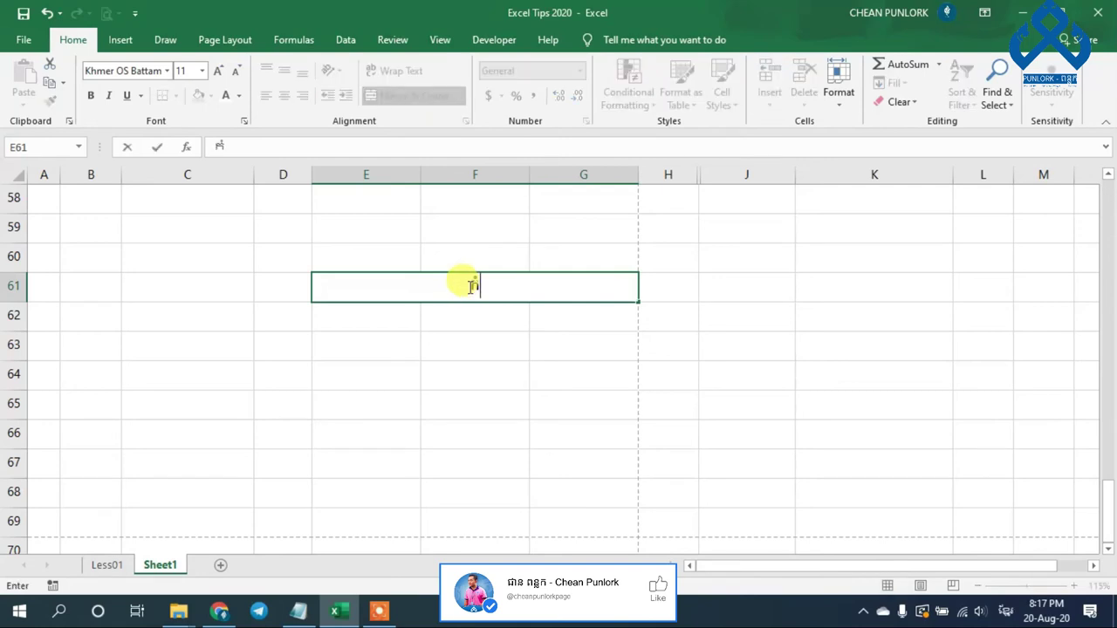
type("់ចាម")
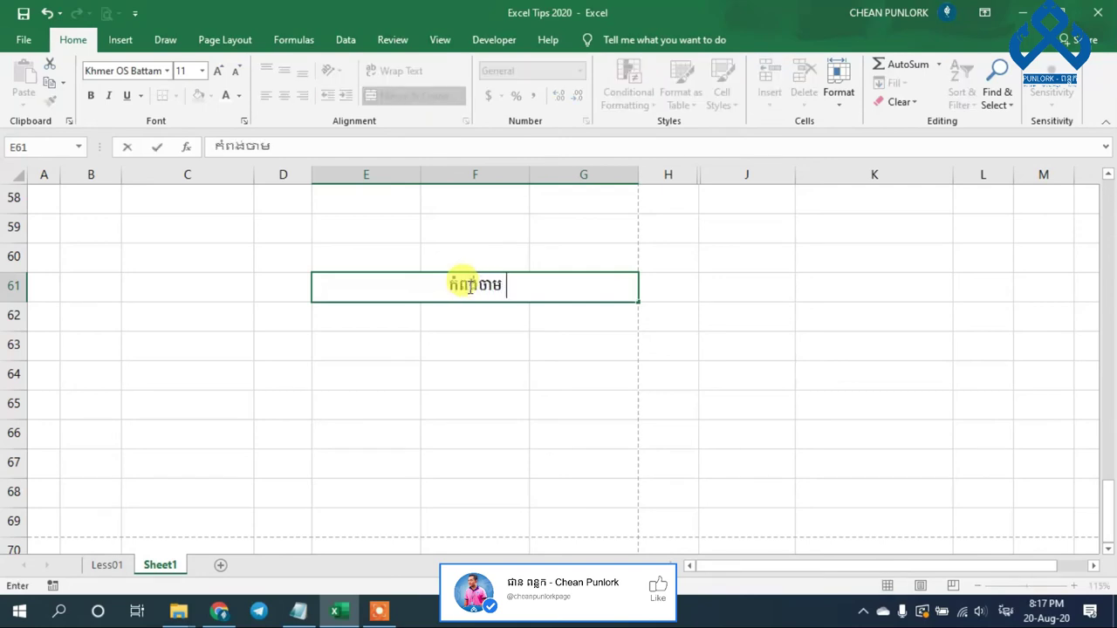
type(", ថ្ងៃទី")
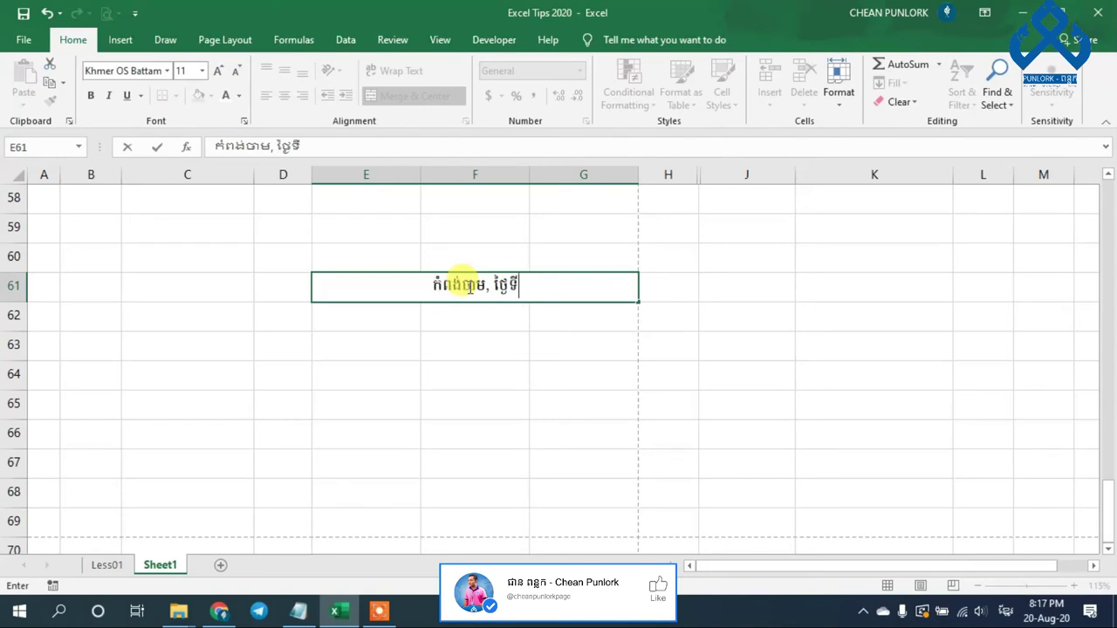
type("........")
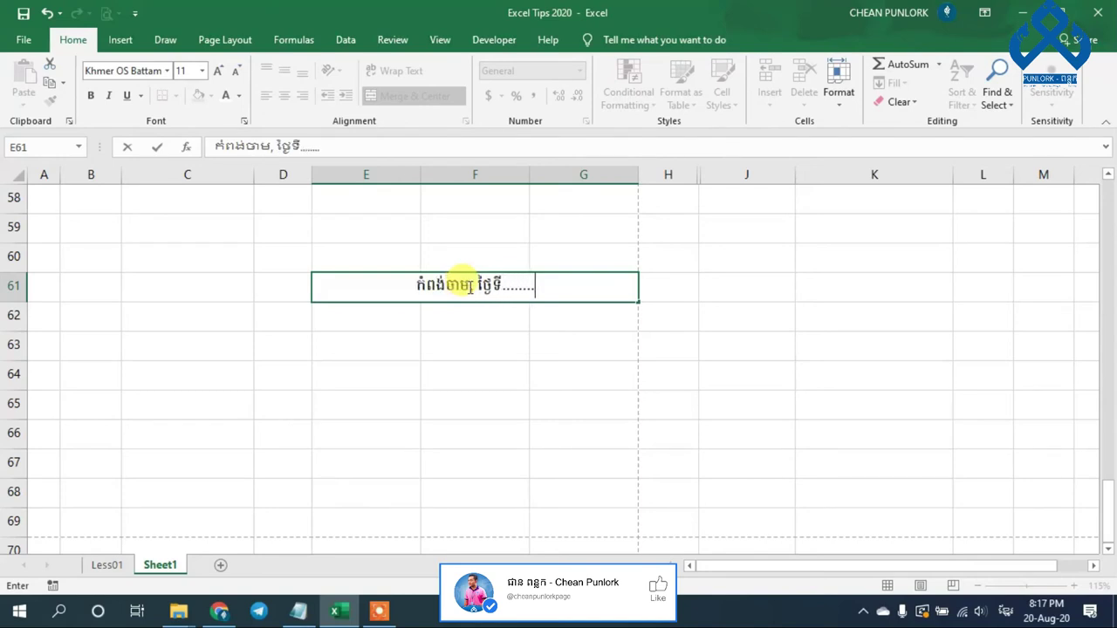
type("ខែ........")
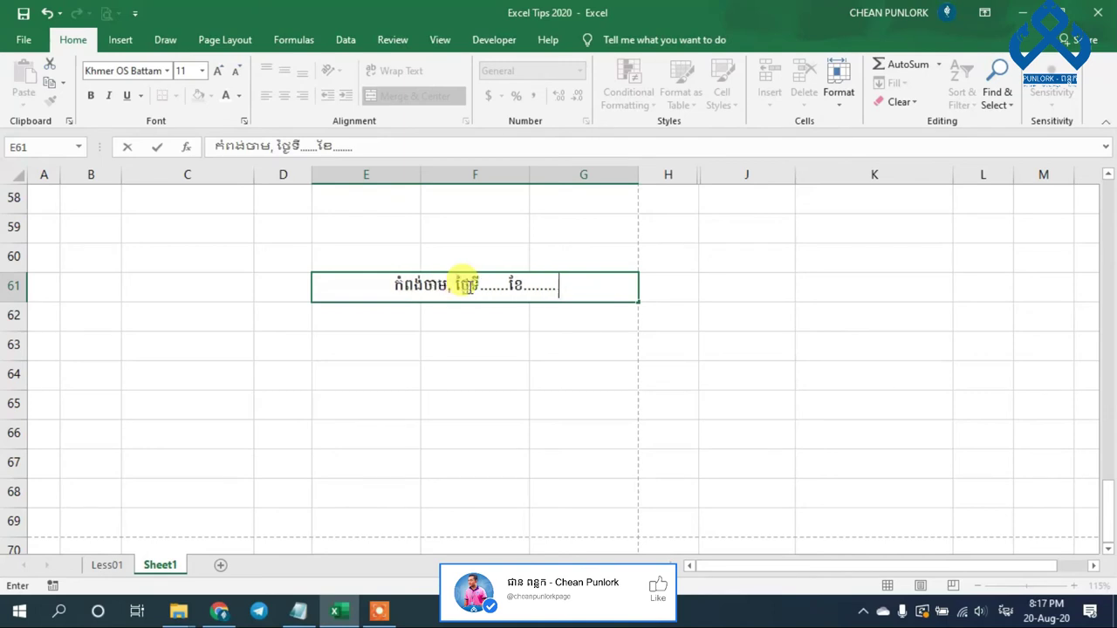
type("..")
key("Tab")
type("ឆ")
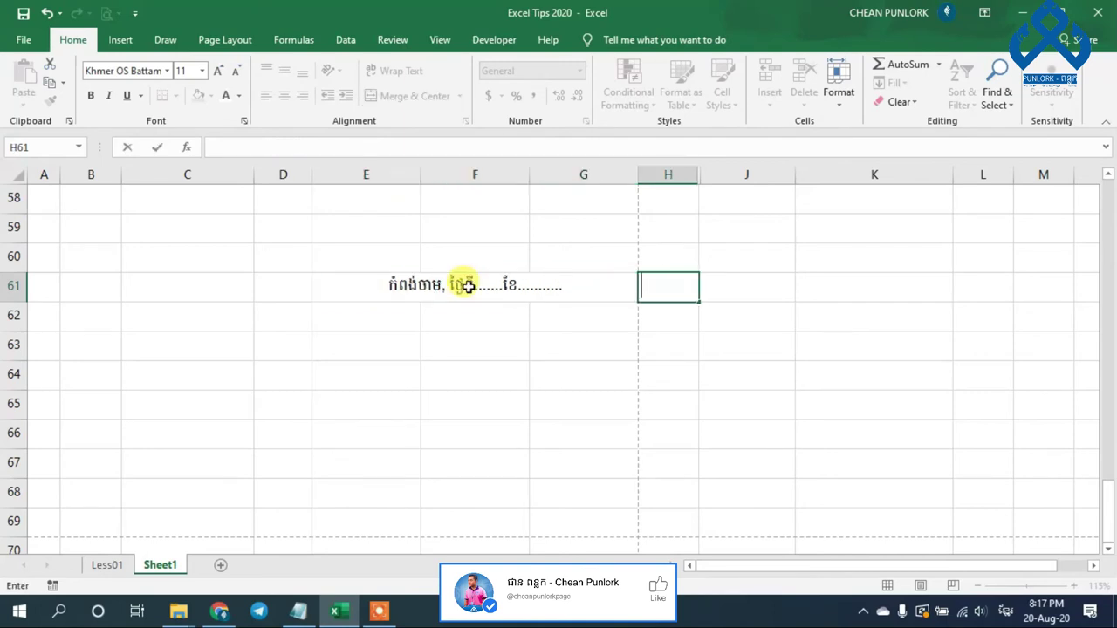
left_click(477, 293)
double_click(580, 291)
type("ឆ្នាំ ២")
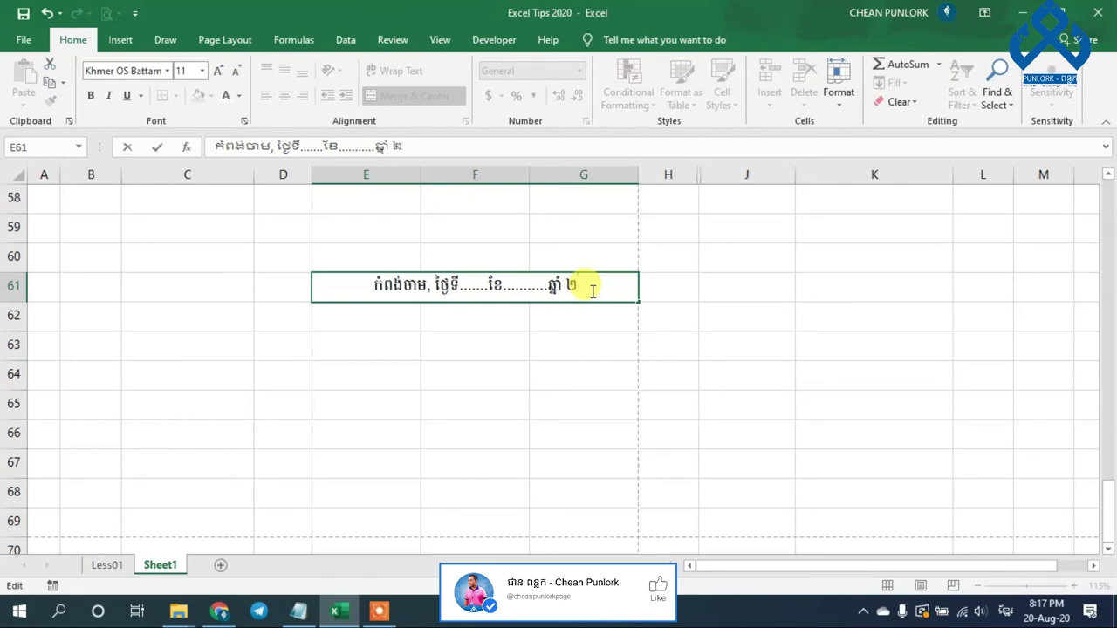
type("០២០")
key("Tab")
left_click(511, 282)
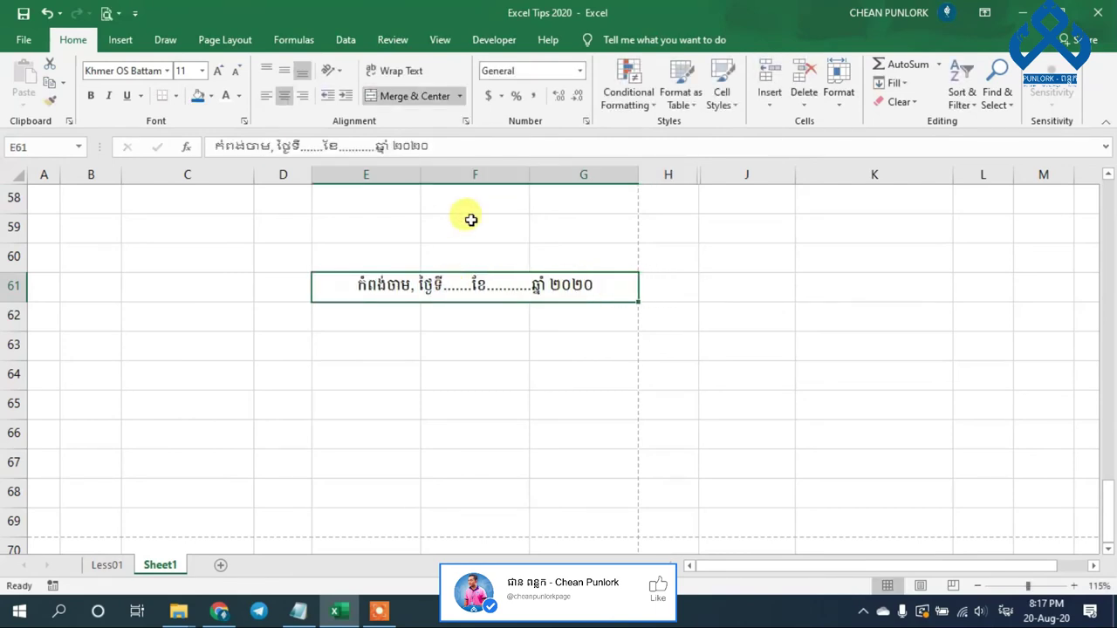
left_click(501, 307)
left_click_drag(398, 314, 564, 314)
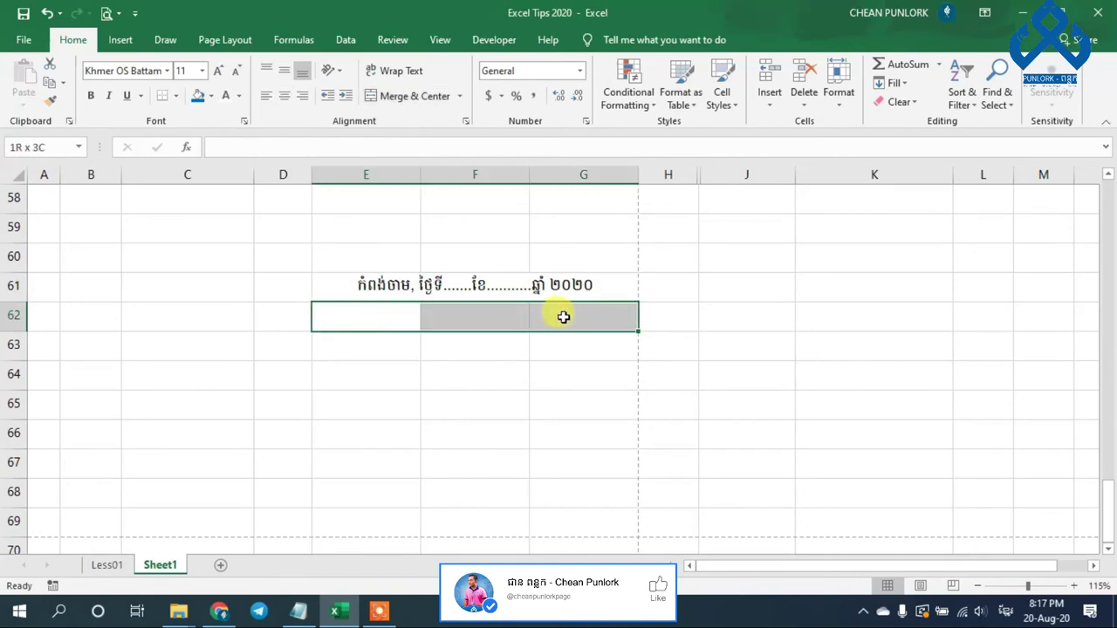
Step: Merge E62:G62, type the title ប្រធាន and set it to Khmer OS Muol Light
left_click(389, 97)
type("អ")
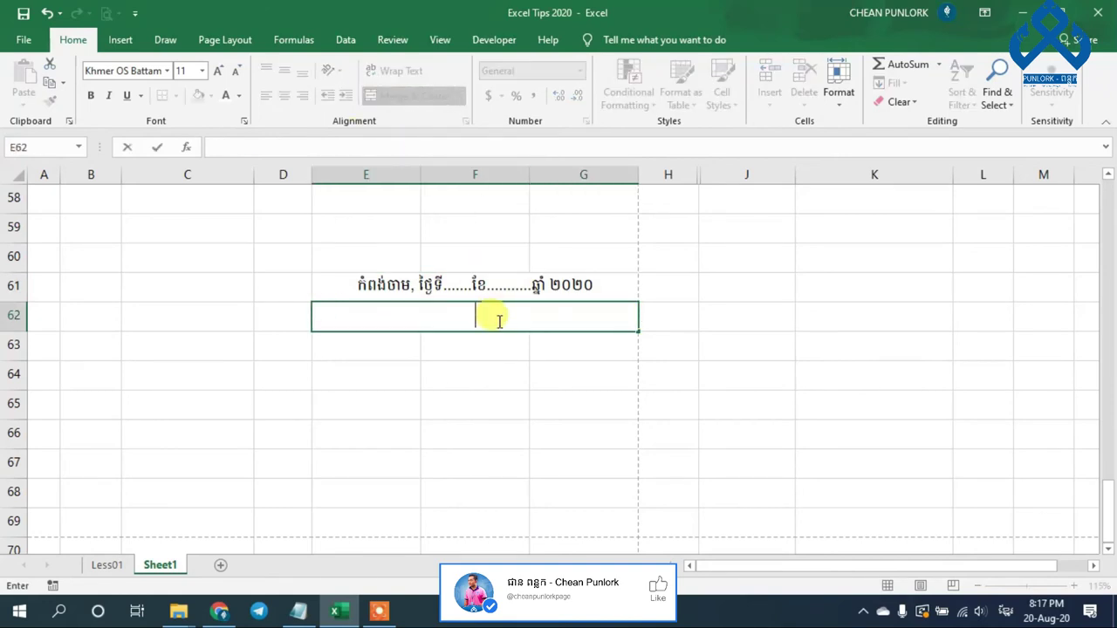
key("Tab")
left_click(490, 318)
left_click(110, 71)
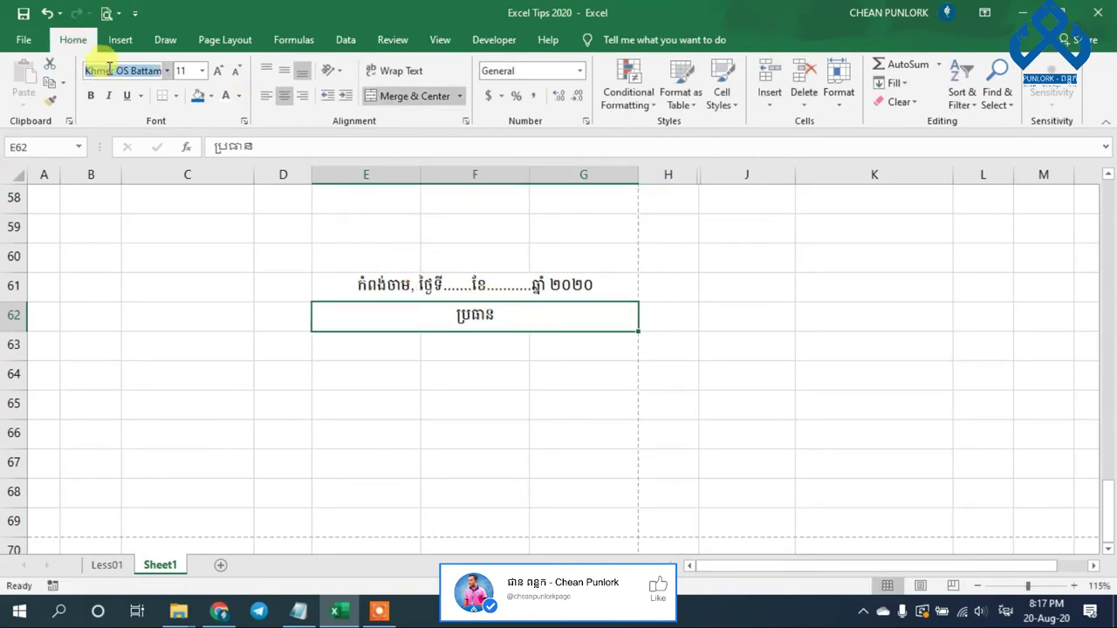
key("alt+shift")
type("K")
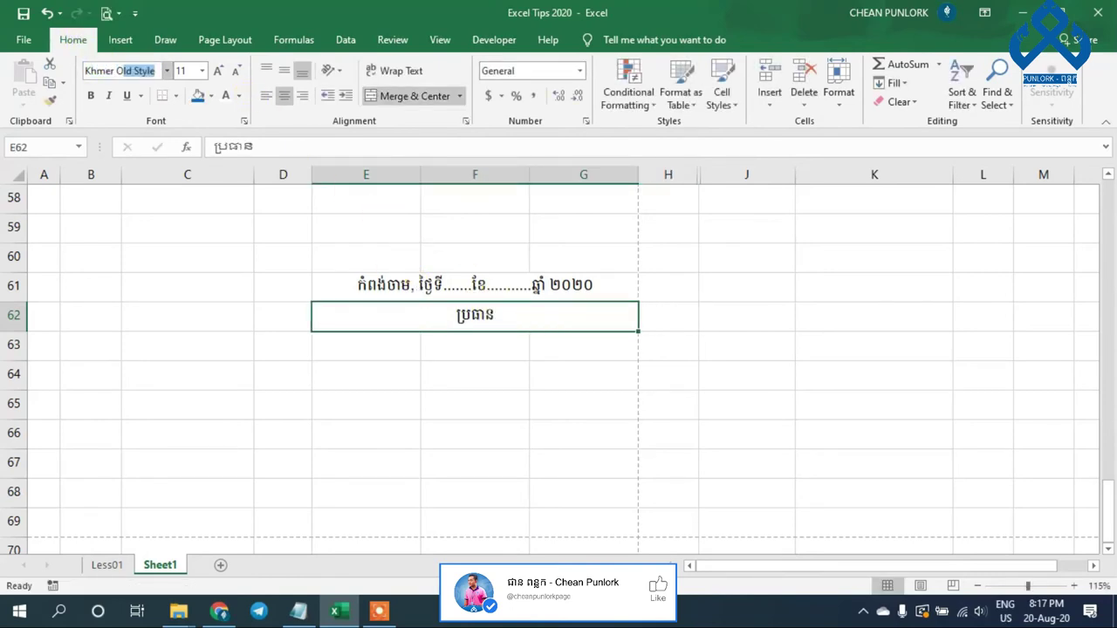
type("OS Muol L")
key("Return")
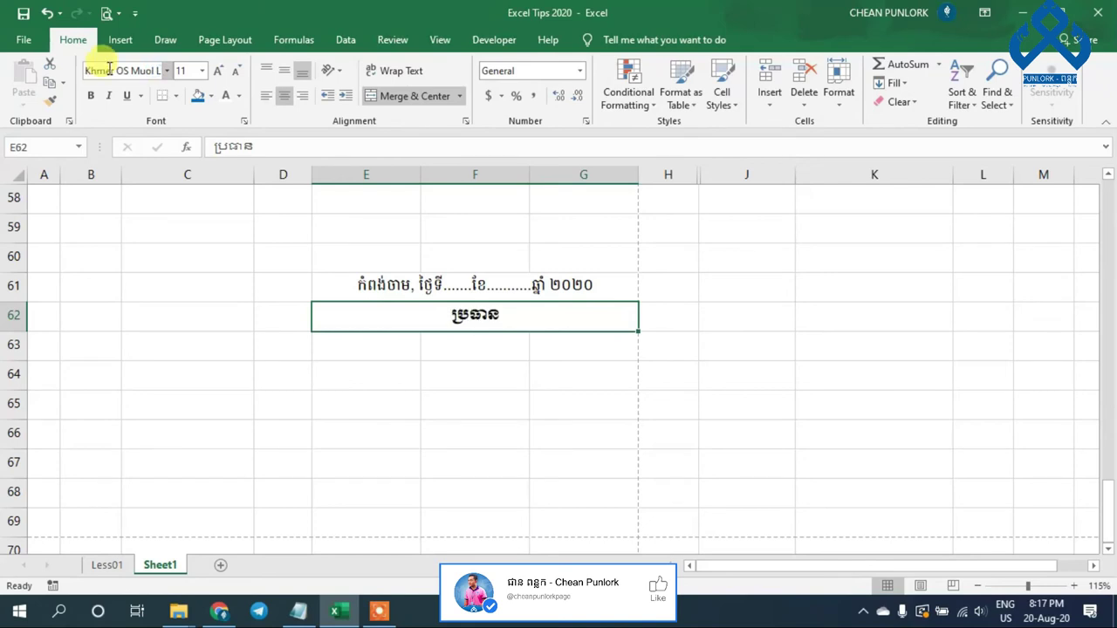
Step: Undo an accidental drag-copy of the two footer lines into columns A–C
left_click(357, 406)
left_click(419, 315)
left_click(426, 288)
left_click(433, 307)
left_click_drag(428, 287, 437, 314)
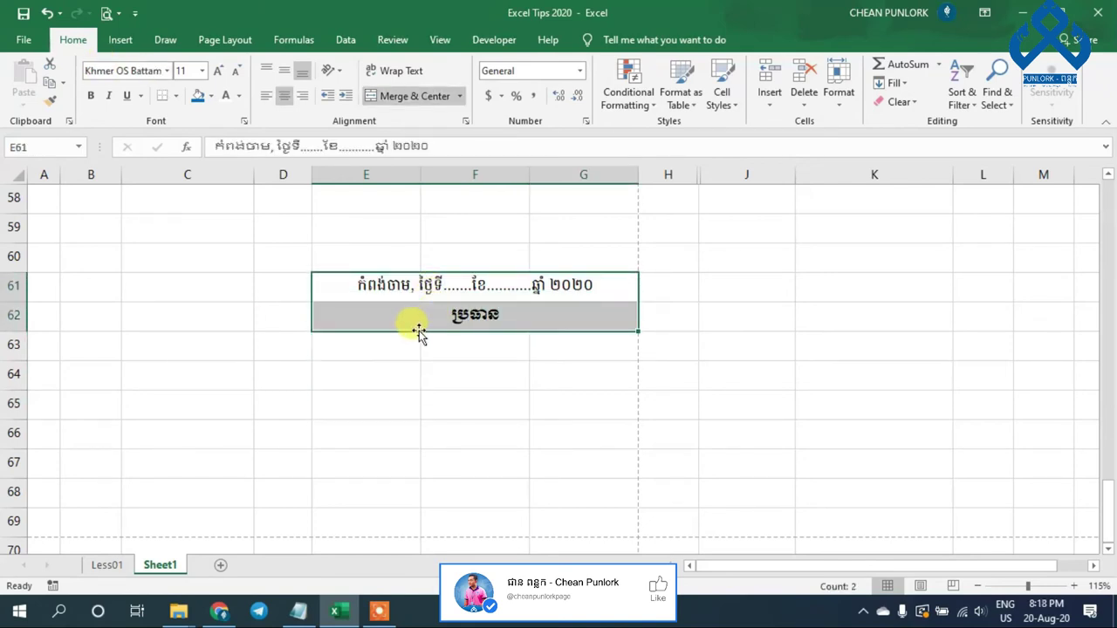
mouse_move(404, 283)
left_mouse_down()
mouse_move(406, 315)
mouse_move(305, 349)
mouse_move(54, 376)
left_mouse_up()
left_click(235, 342)
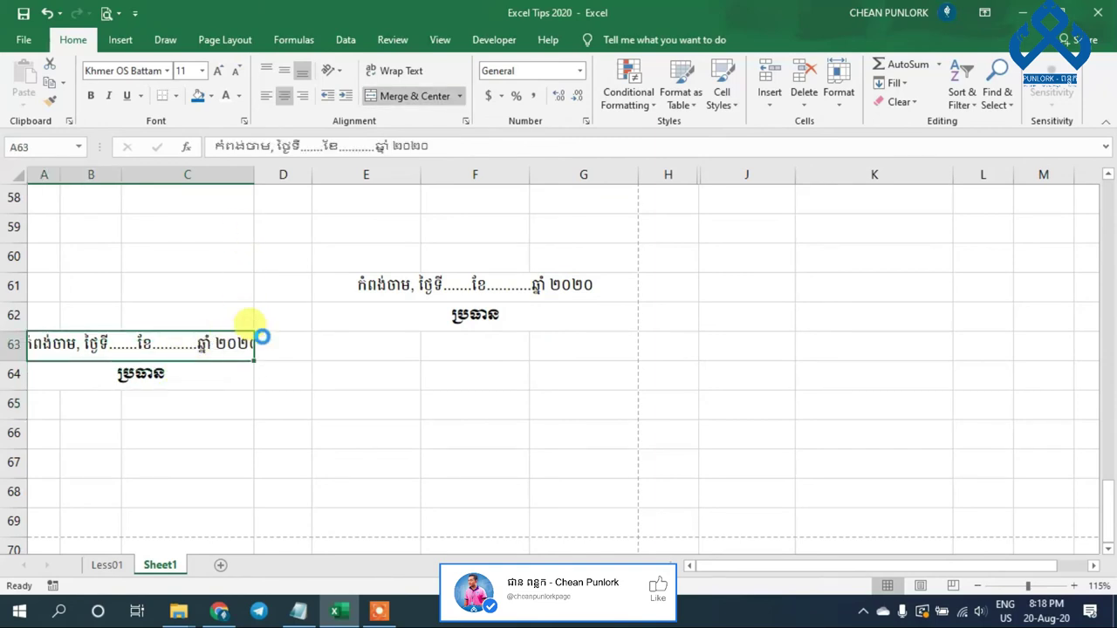
key("ctrl+z")
left_click(510, 336)
left_click(480, 282)
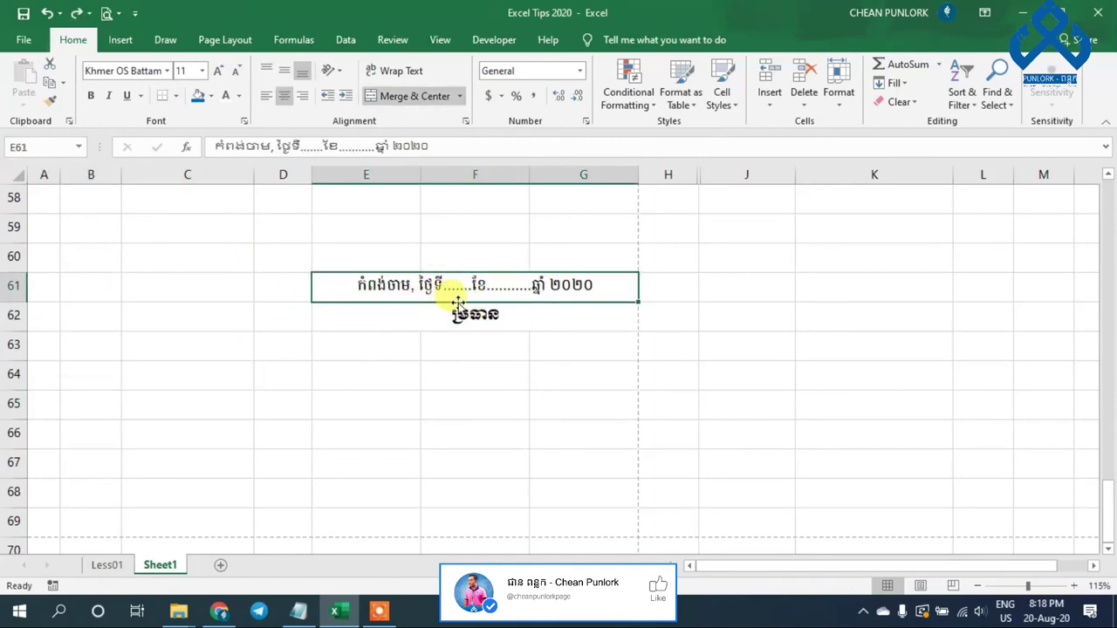
left_click_drag(45, 256, 605, 257)
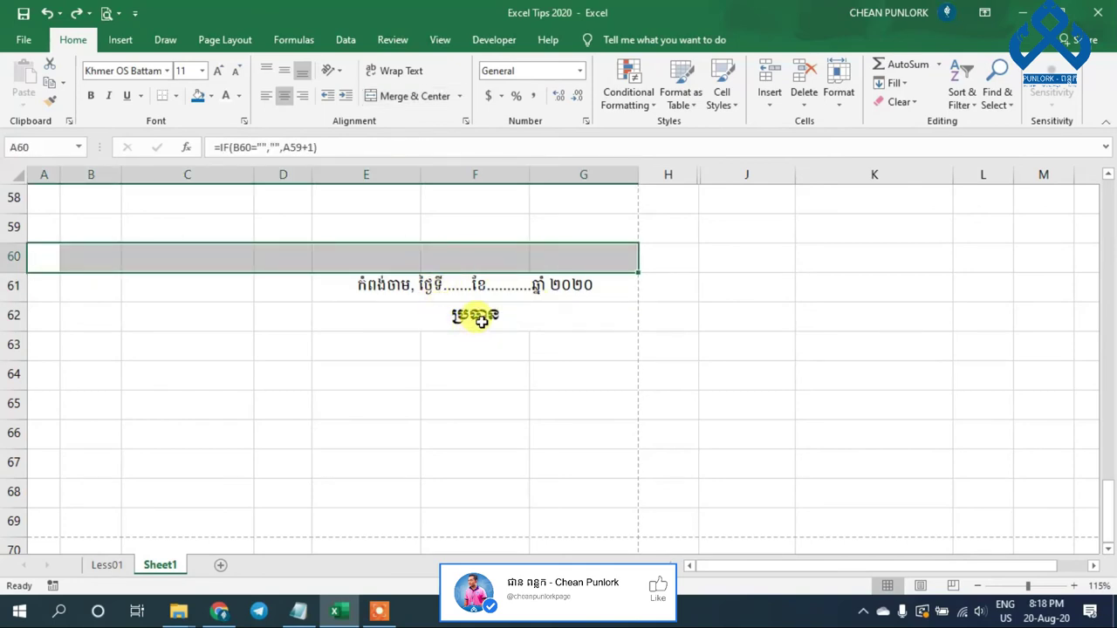
left_click(501, 323)
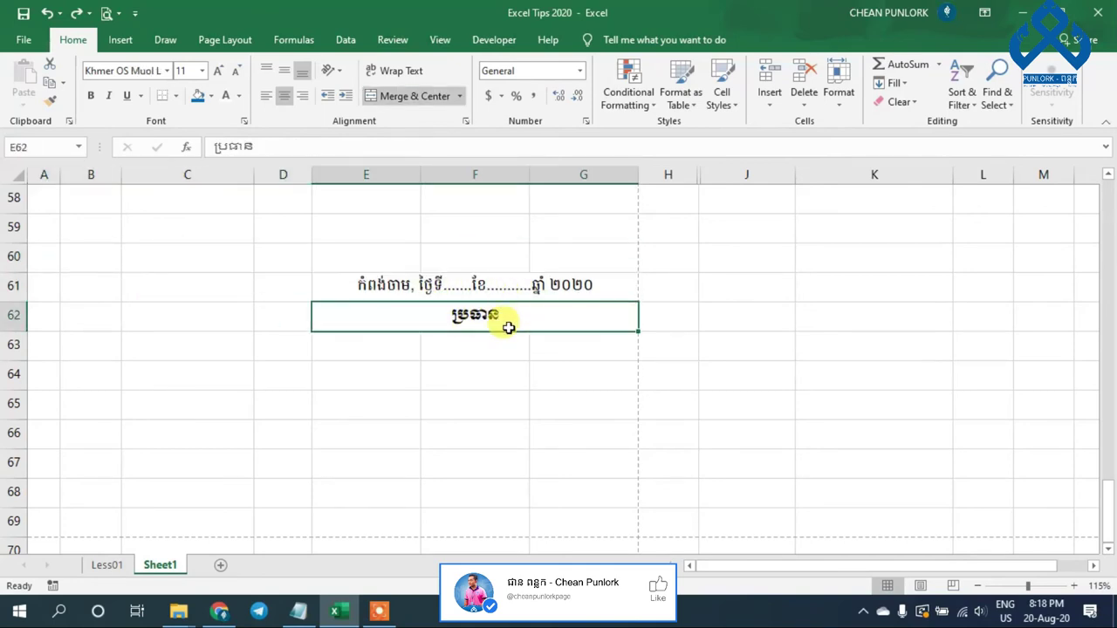
Step: Widen column H to 11.14 (83 pixels) between the member table and the reference note
scroll(506, 323, "up", 5)
scroll(462, 357, "down", 3)
scroll(431, 374, "up", 10)
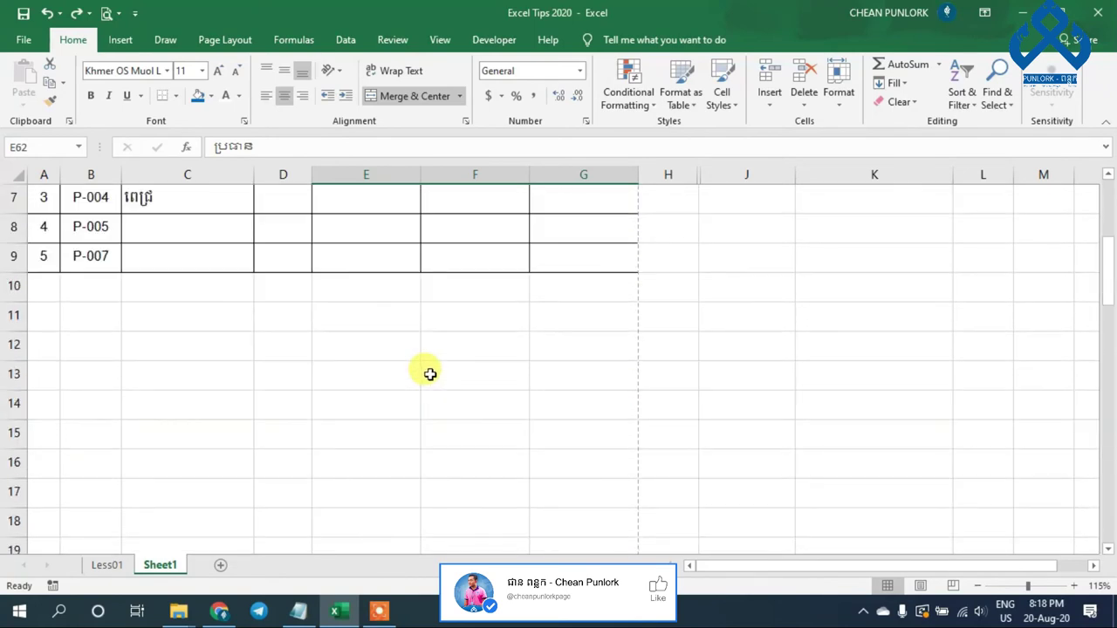
scroll(428, 373, "up", 2)
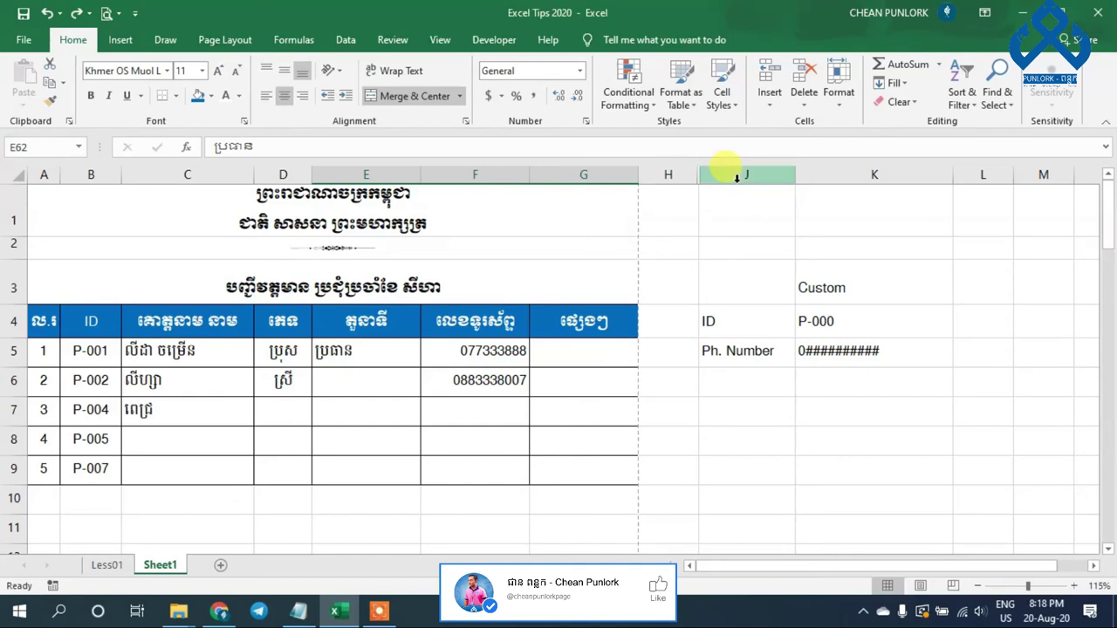
left_click_drag(746, 175, 829, 172)
right_click(829, 172)
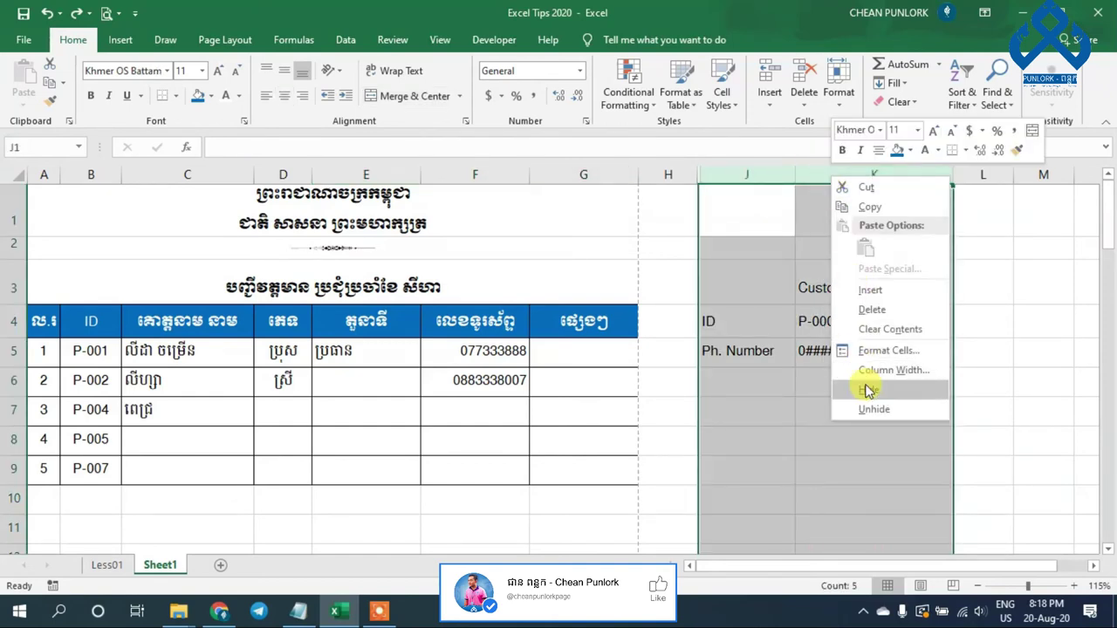
key("Escape")
left_click_drag(699, 178, 711, 186)
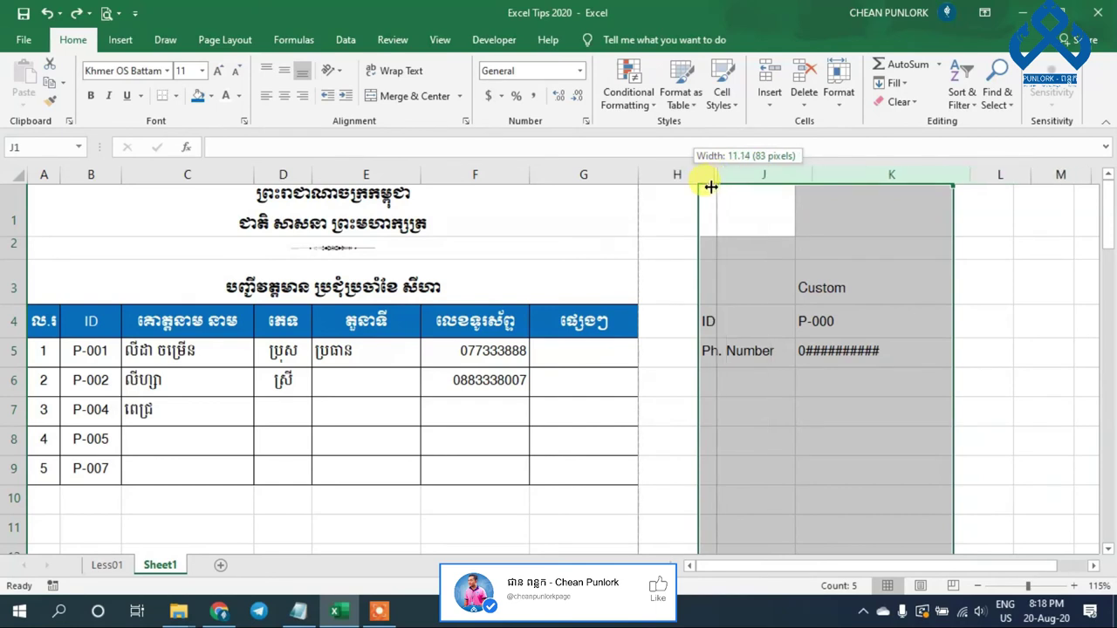
left_click(838, 411)
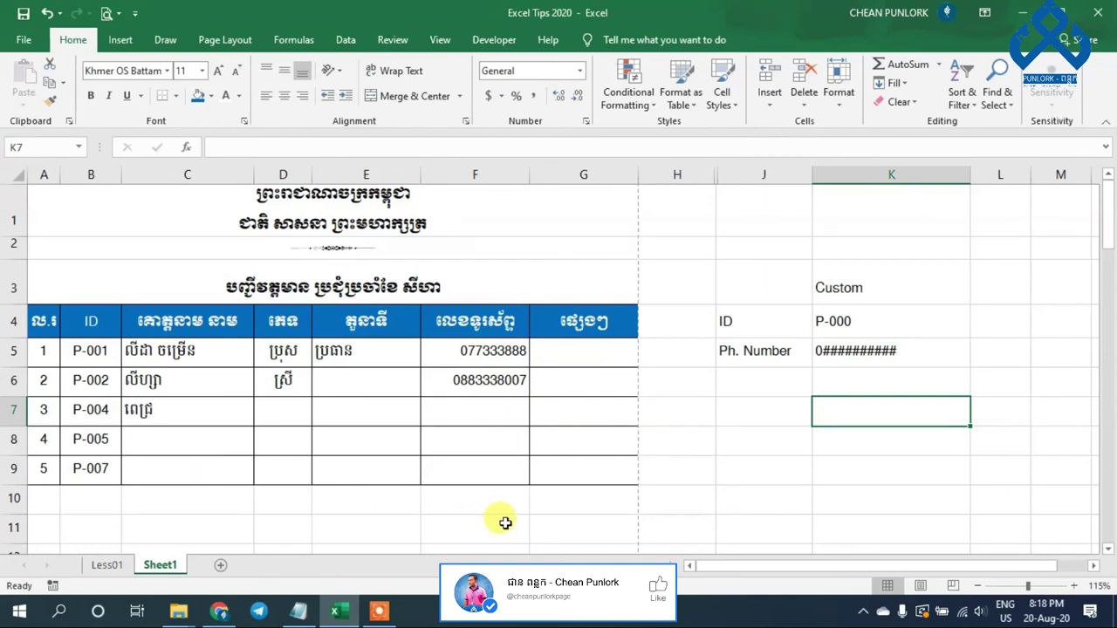
scroll(499, 517, "down", 7)
scroll(498, 512, "down", 4)
scroll(494, 509, "down", 3)
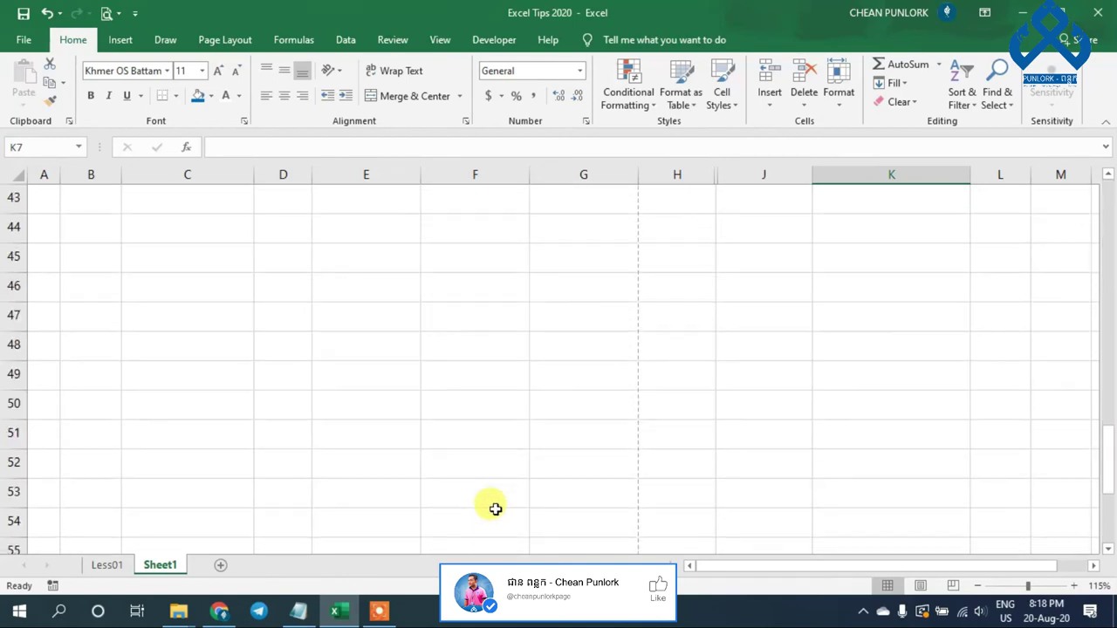
scroll(494, 509, "down", 3)
scroll(498, 501, "up", 9)
scroll(498, 499, "up", 5)
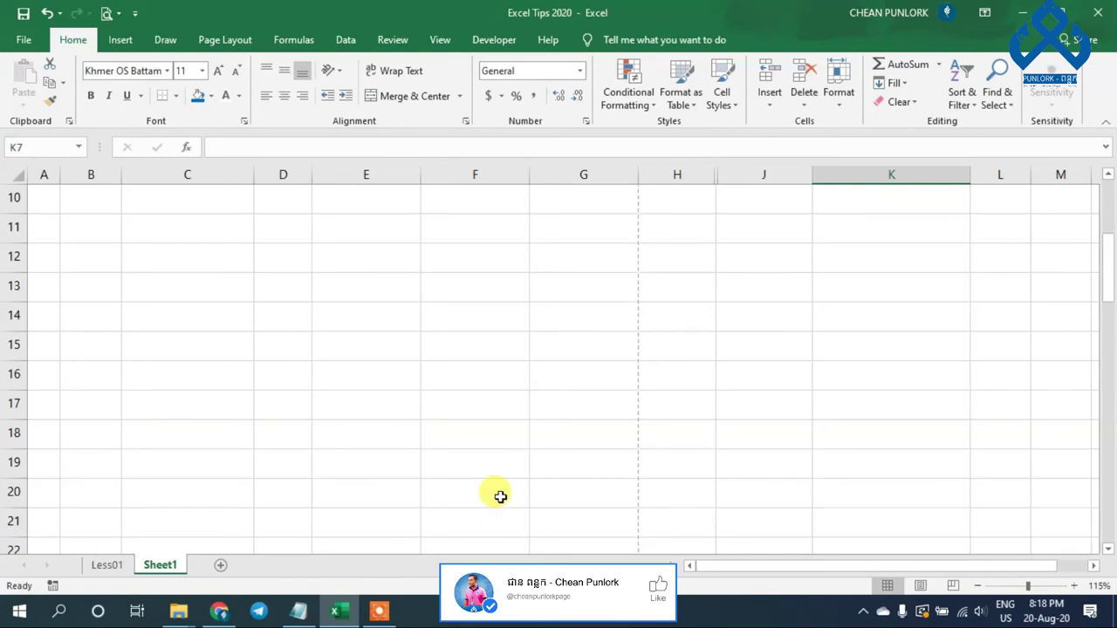
scroll(500, 497, "up", 3)
Step: Enter =IF(B5="","-","") in H5 so a dash appears when the ID is blank
left_click(656, 351)
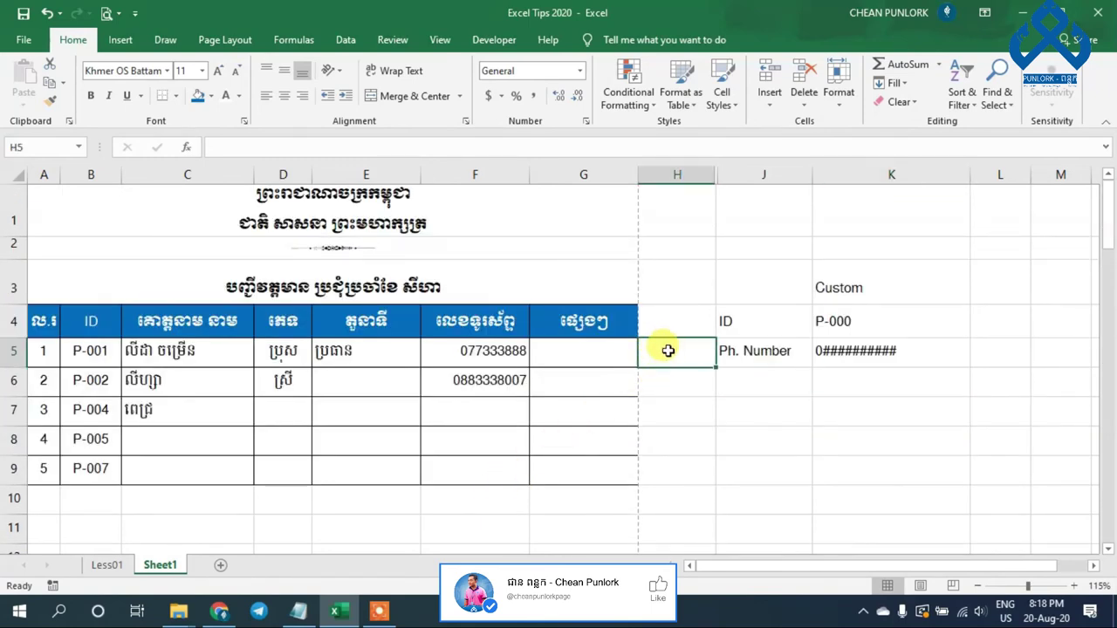
type("=IF(")
left_click(103, 352)
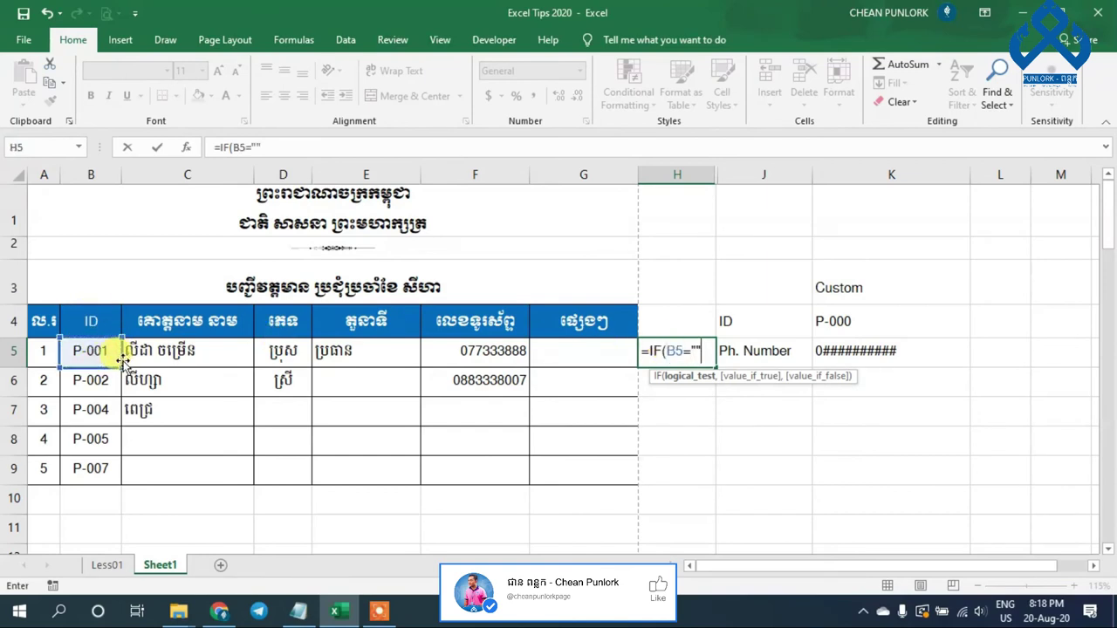
type(",\"-")
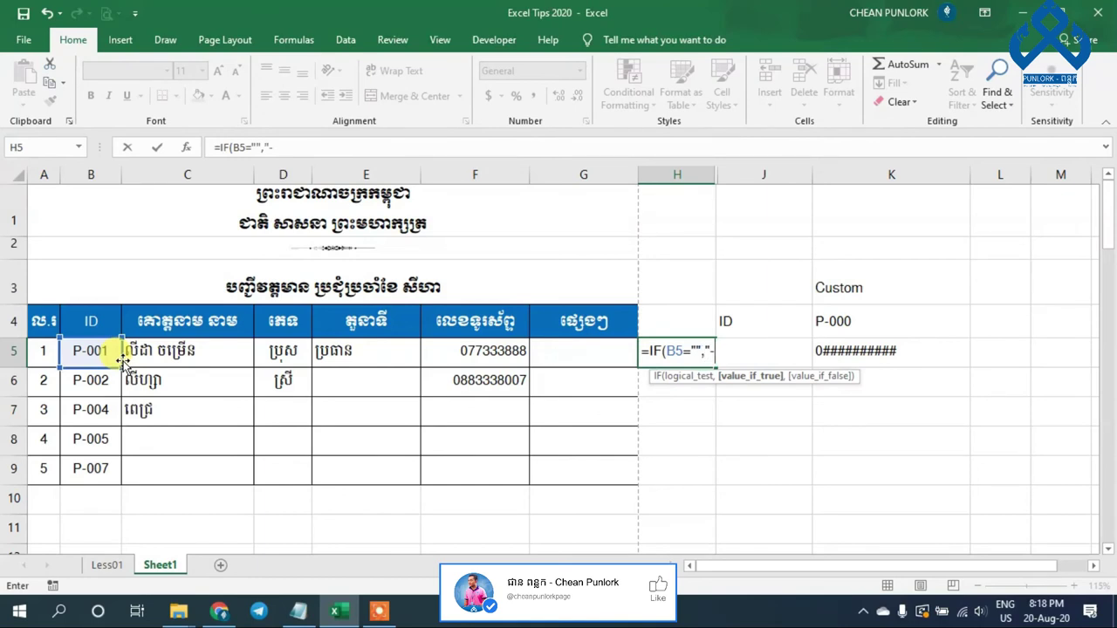
type(",\"\"")
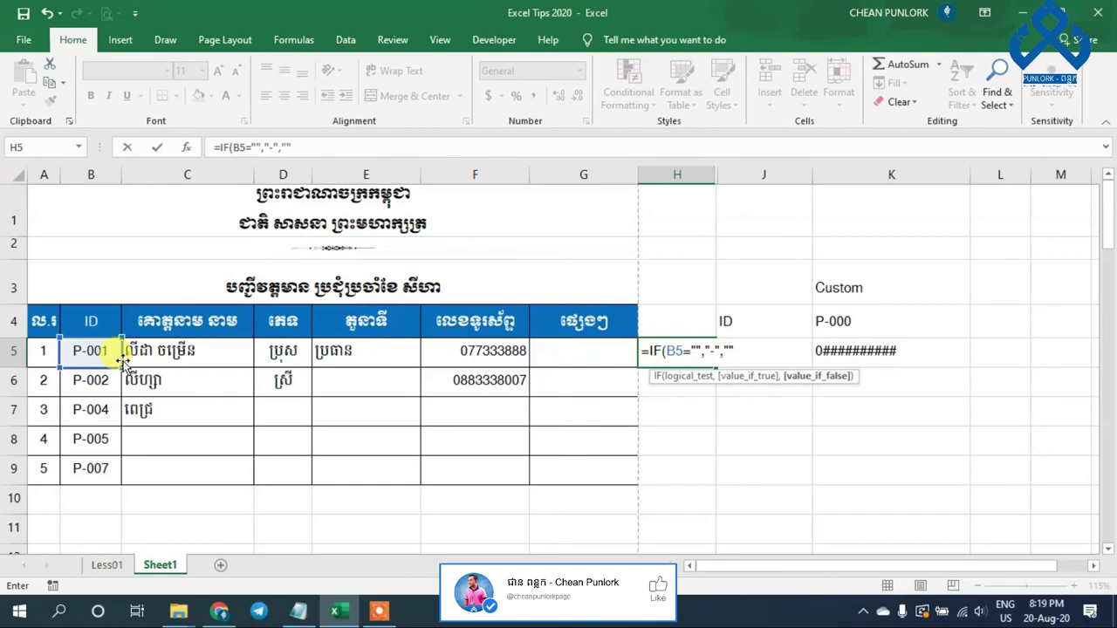
type(")")
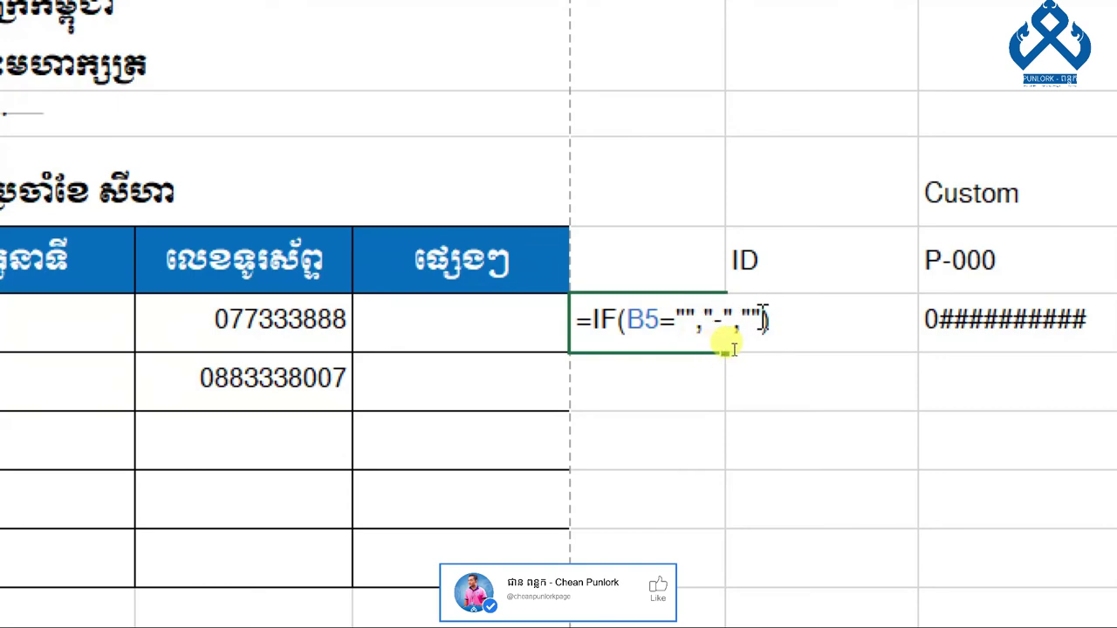
key("Return")
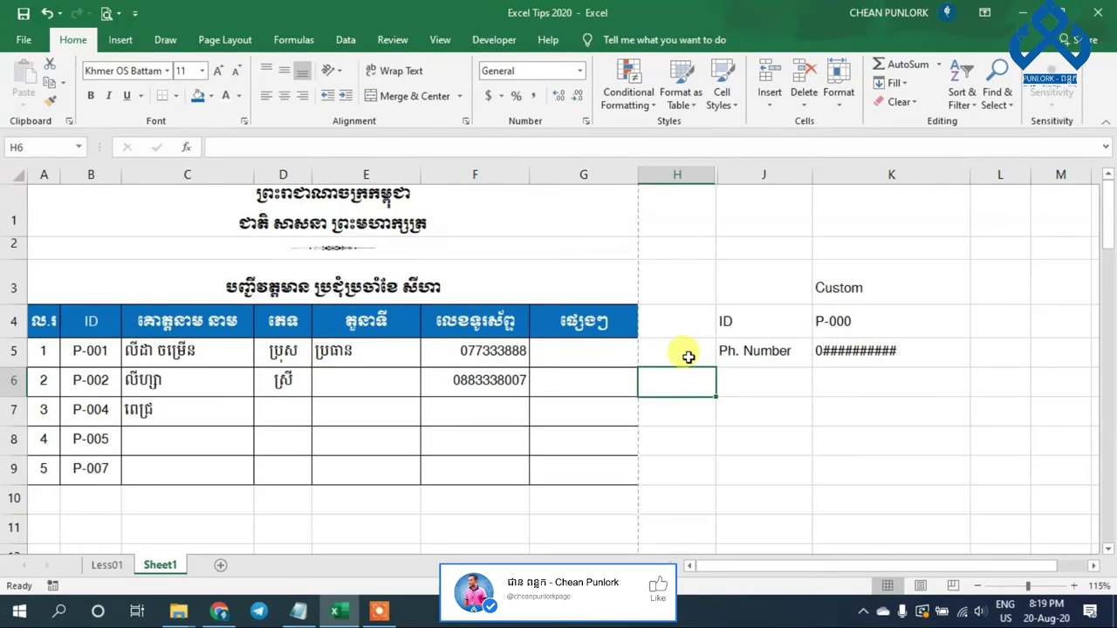
left_click(695, 358)
Step: Copy the H5 dash formula down to row 60 and centre the dashes
mouse_move(716, 369)
left_mouse_down()
mouse_move(694, 583)
mouse_move(678, 437)
left_mouse_up()
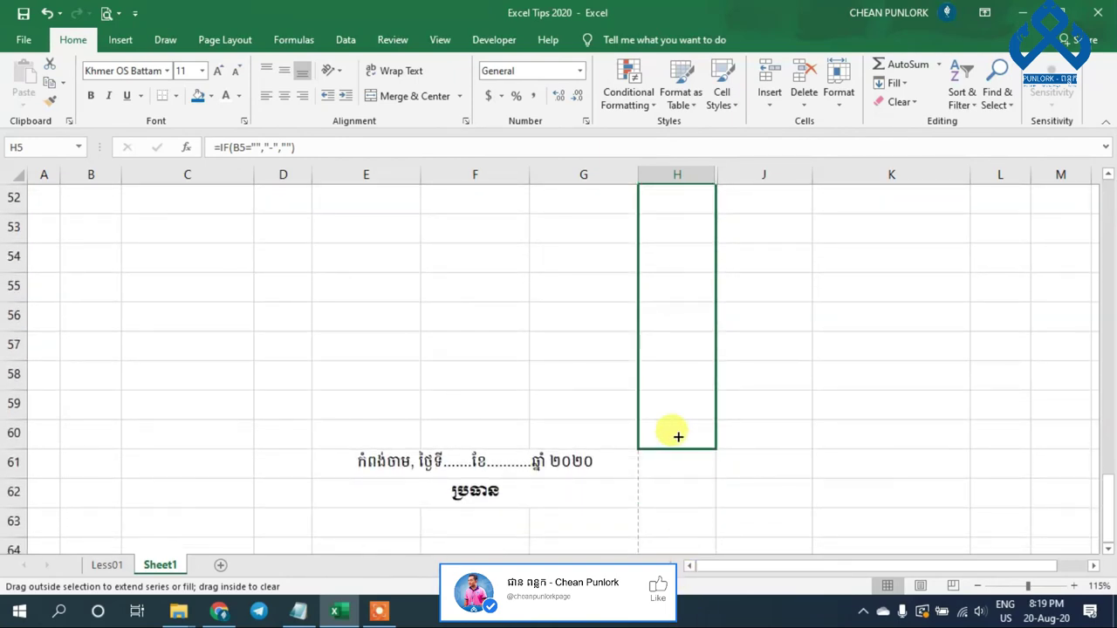
left_click_drag(678, 436, 678, 437)
scroll(678, 437, "up", 1)
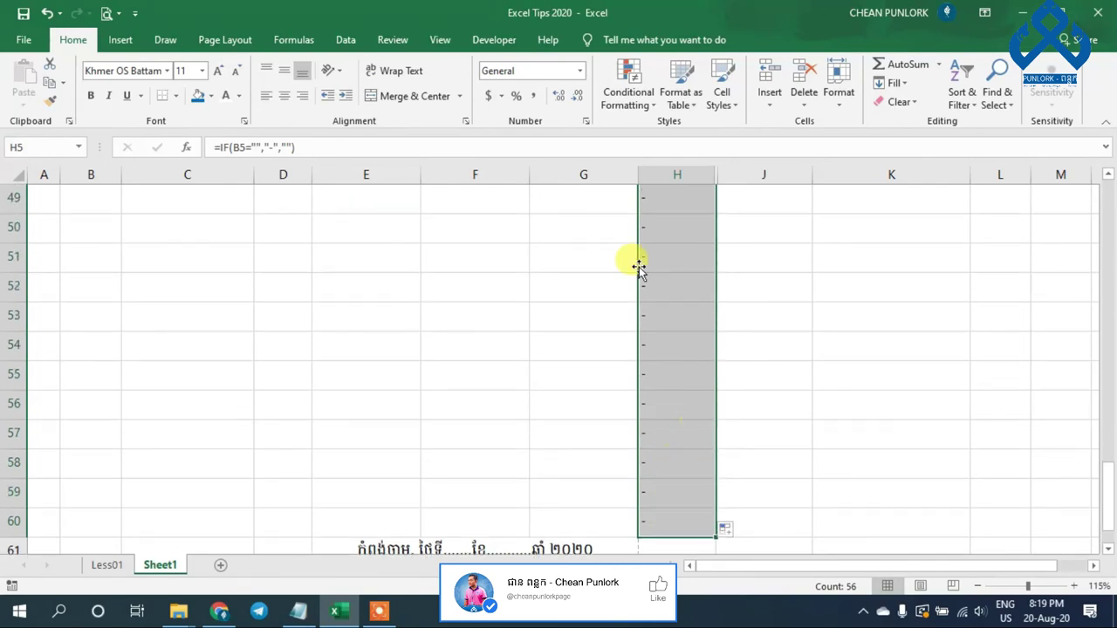
left_click(284, 96)
Step: Compare the helper formulas in H5 and H10 with the ID cells B5 and B10
scroll(640, 304, "up", 15)
scroll(673, 387, "down", 3)
scroll(671, 380, "up", 3)
left_click(671, 379)
left_click(90, 351)
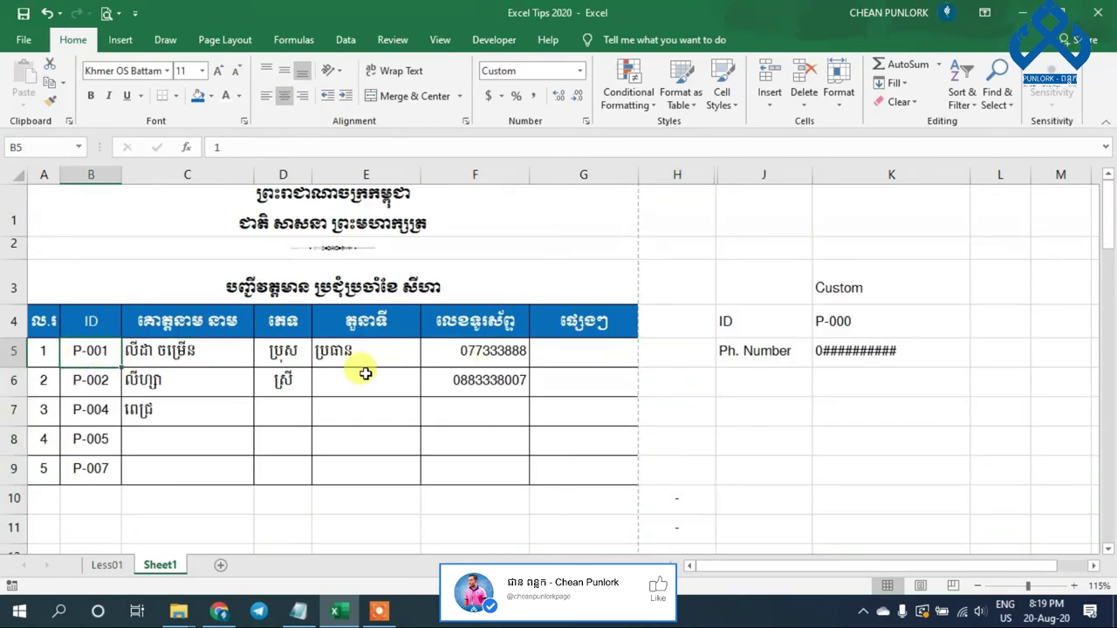
left_click(664, 361)
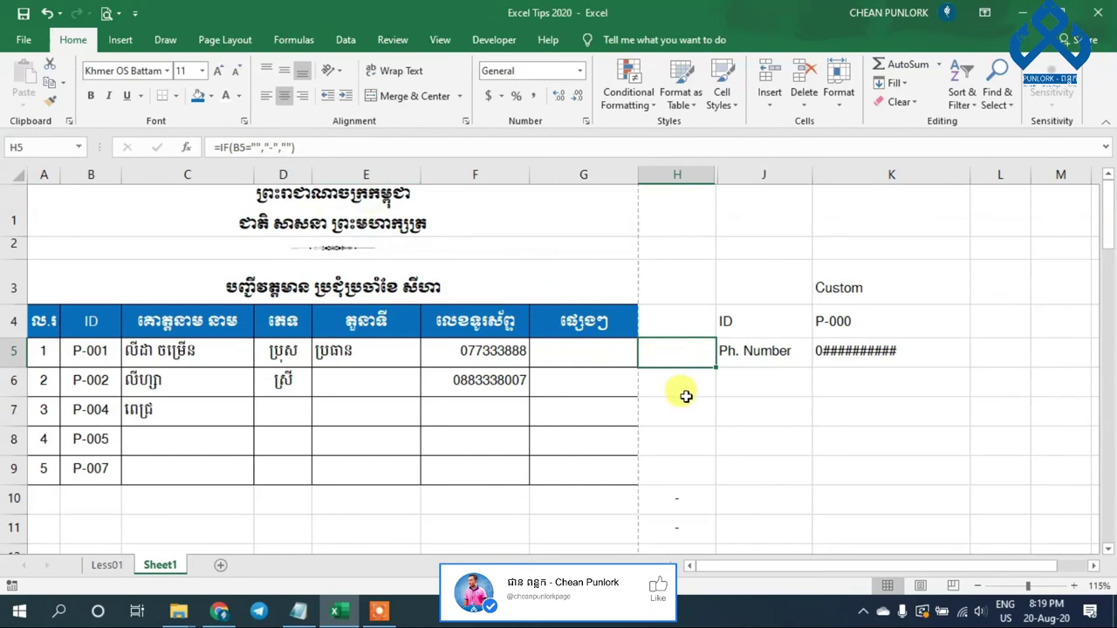
left_click(668, 498)
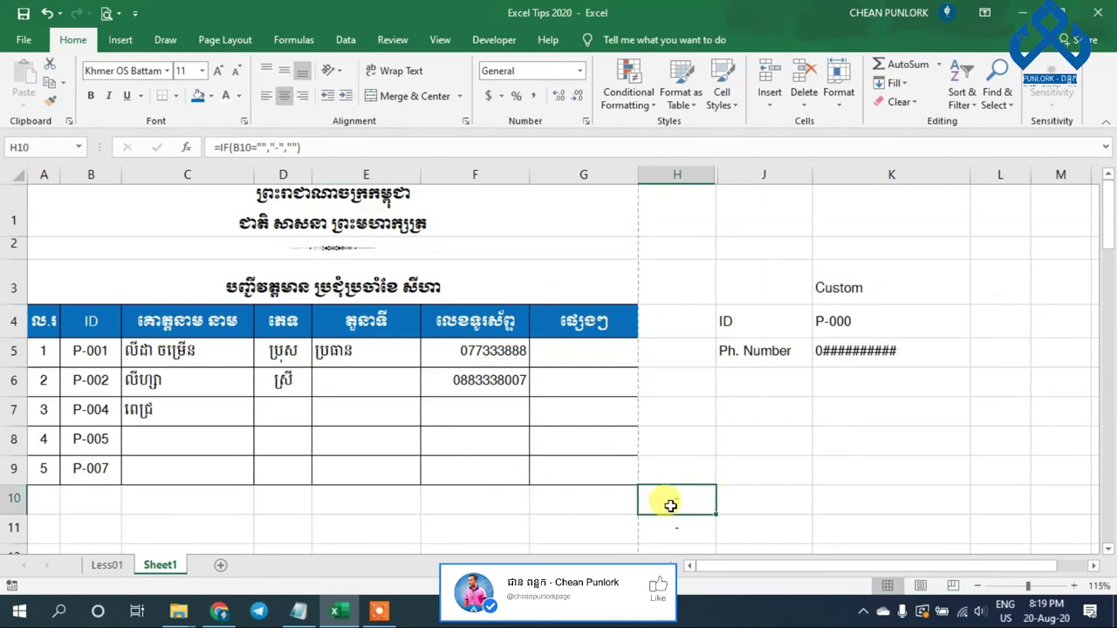
left_click(90, 499)
left_click(686, 500)
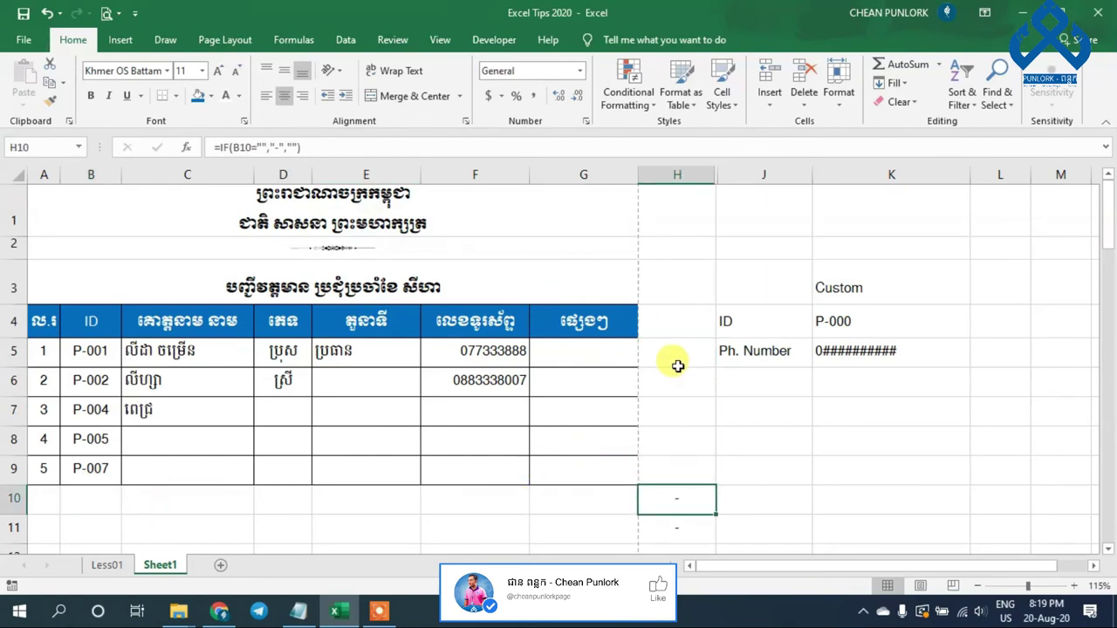
Step: Check the formulas in H6–H9, then select the range H4:H60
left_click_drag(673, 358, 678, 468)
left_click(678, 442)
scroll(675, 439, "down", 2)
scroll(653, 346, "up", 2)
left_click(661, 319)
key("Down")
key("Down")
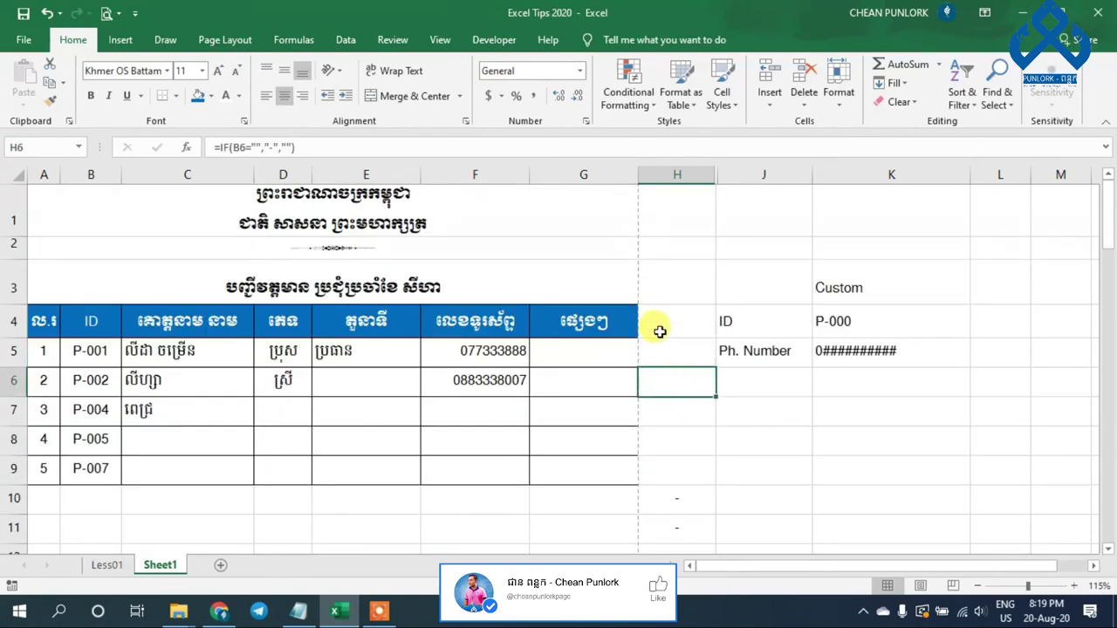
left_click(678, 400)
left_click(679, 322)
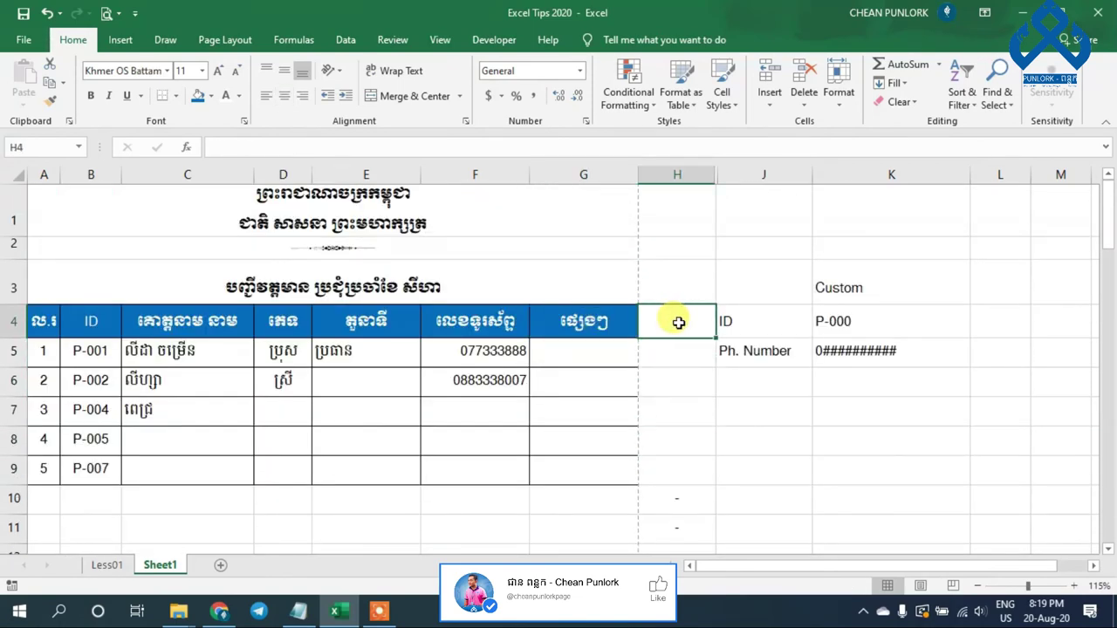
left_click_drag(671, 324, 659, 558)
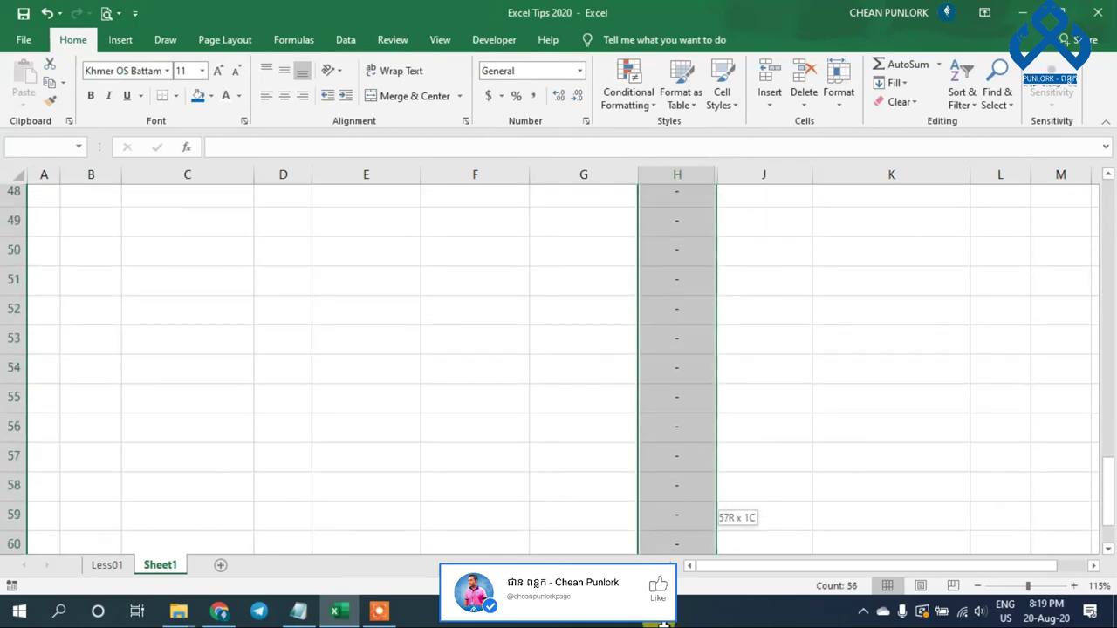
left_click_drag(659, 558, 660, 431)
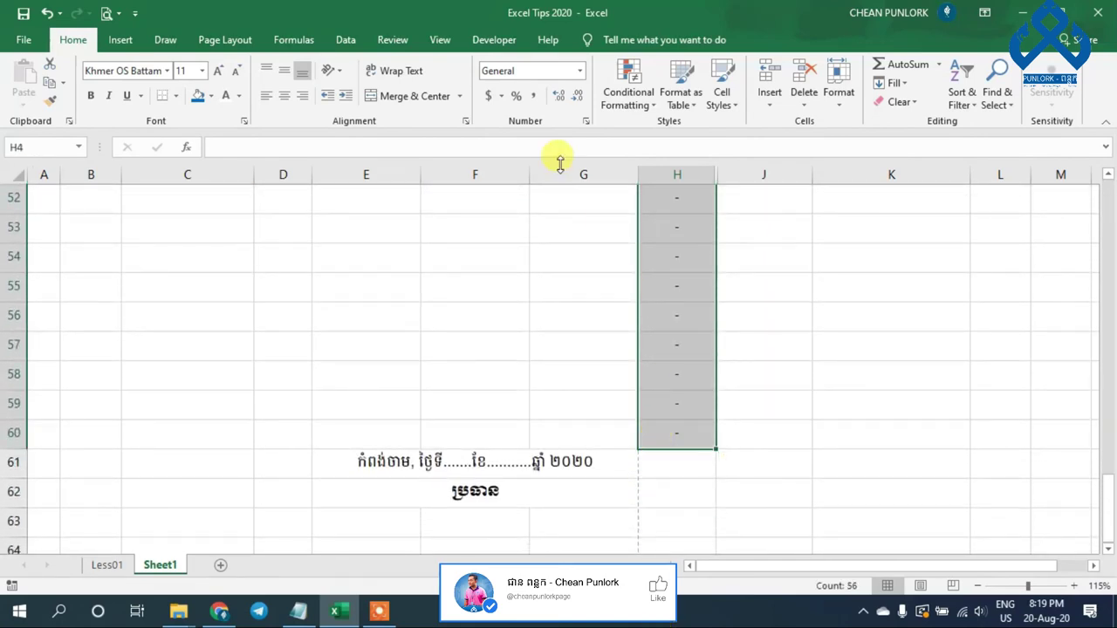
Step: Turn on a Data filter for H4:H60 and check the header and dash cells
left_click(346, 40)
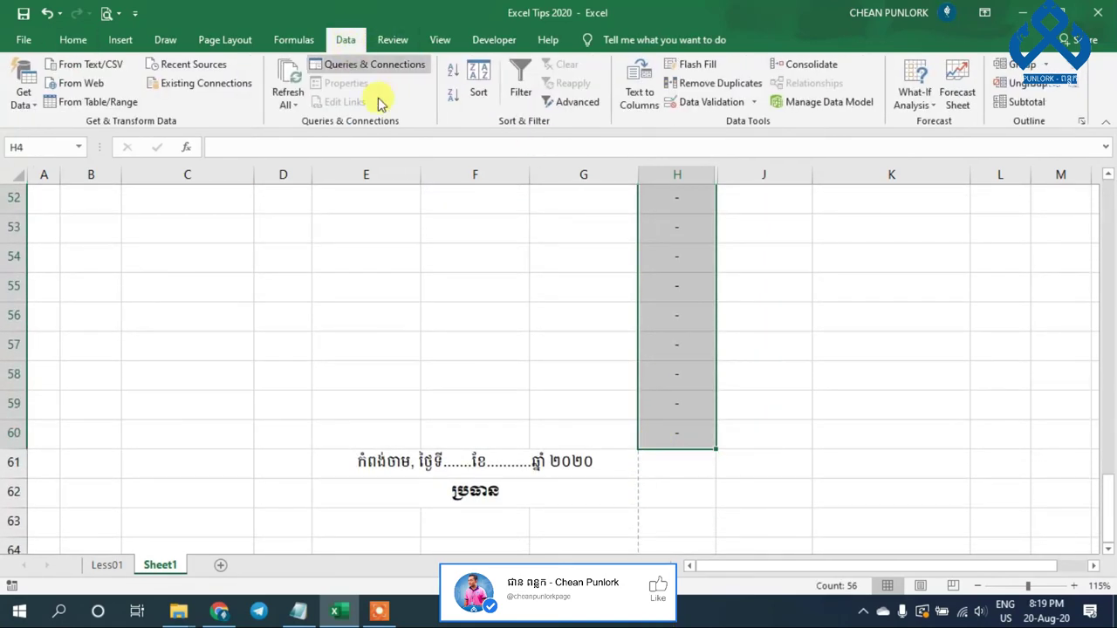
left_click(518, 83)
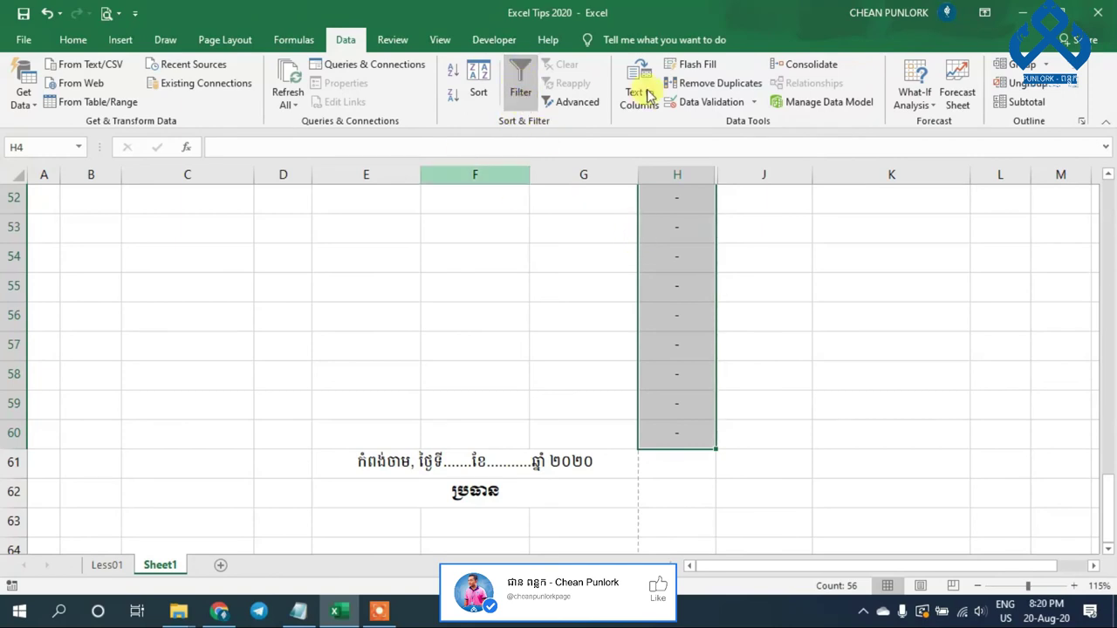
left_click(710, 229)
scroll(709, 228, "up", 5)
scroll(707, 227, "up", 12)
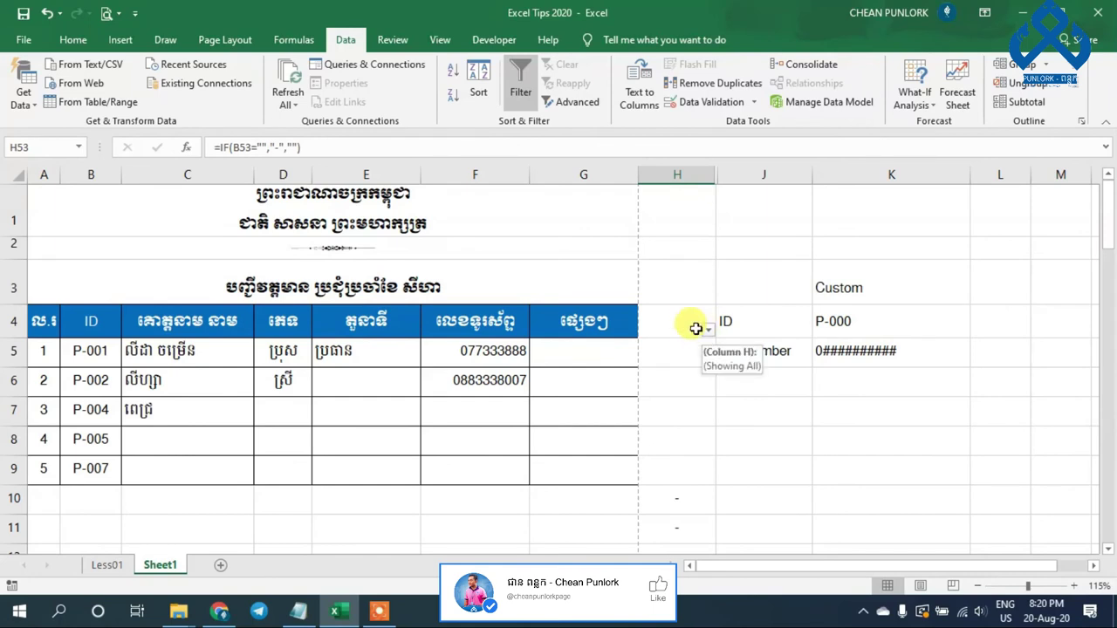
left_click(674, 320)
scroll(575, 422, "down", 1)
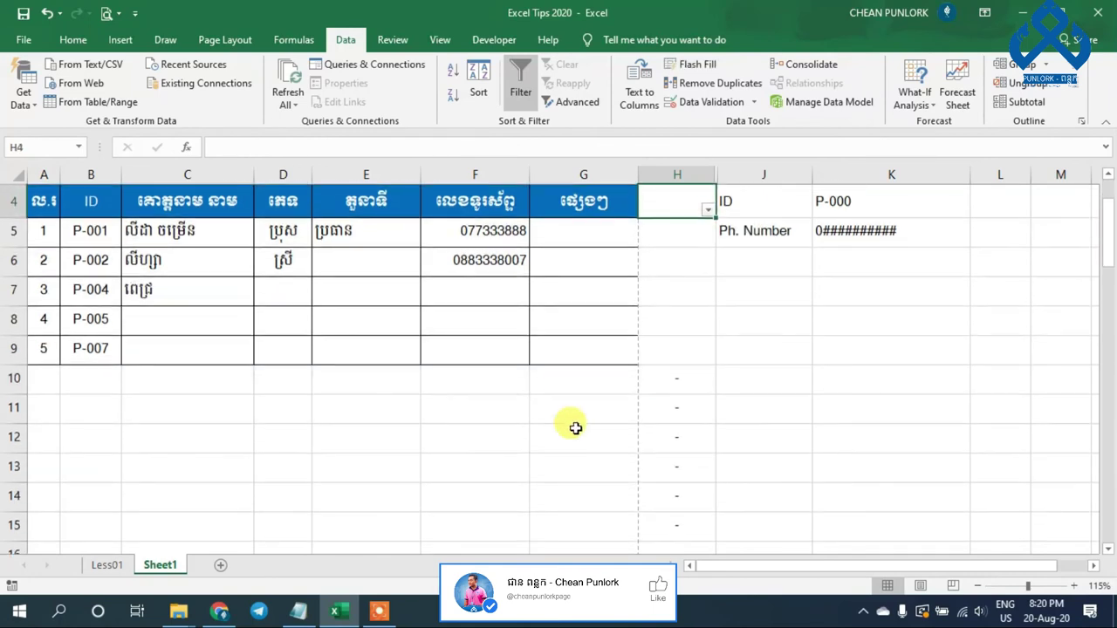
left_click(670, 380)
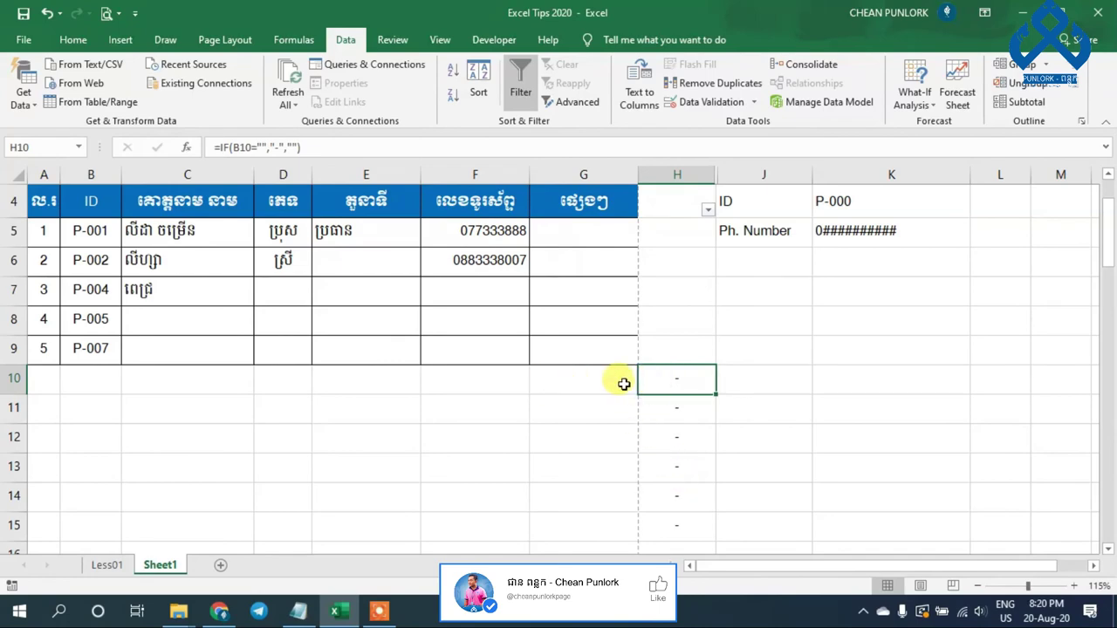
scroll(666, 319, "up", 1)
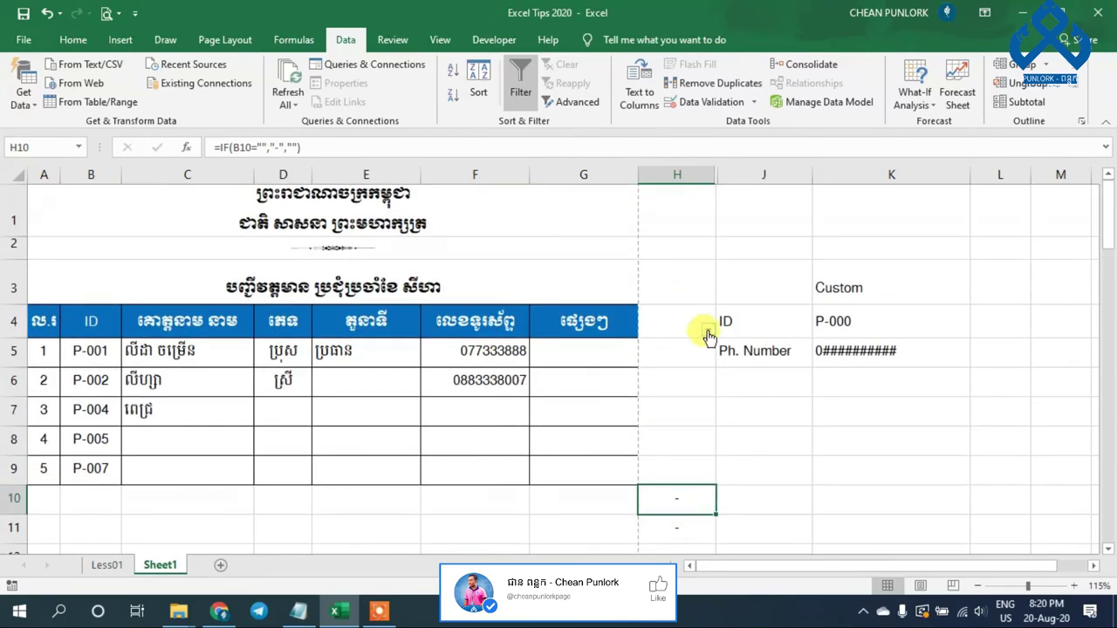
Step: Filter column H to hide the '-' rows and make footer row 61 slightly taller
left_click(707, 330)
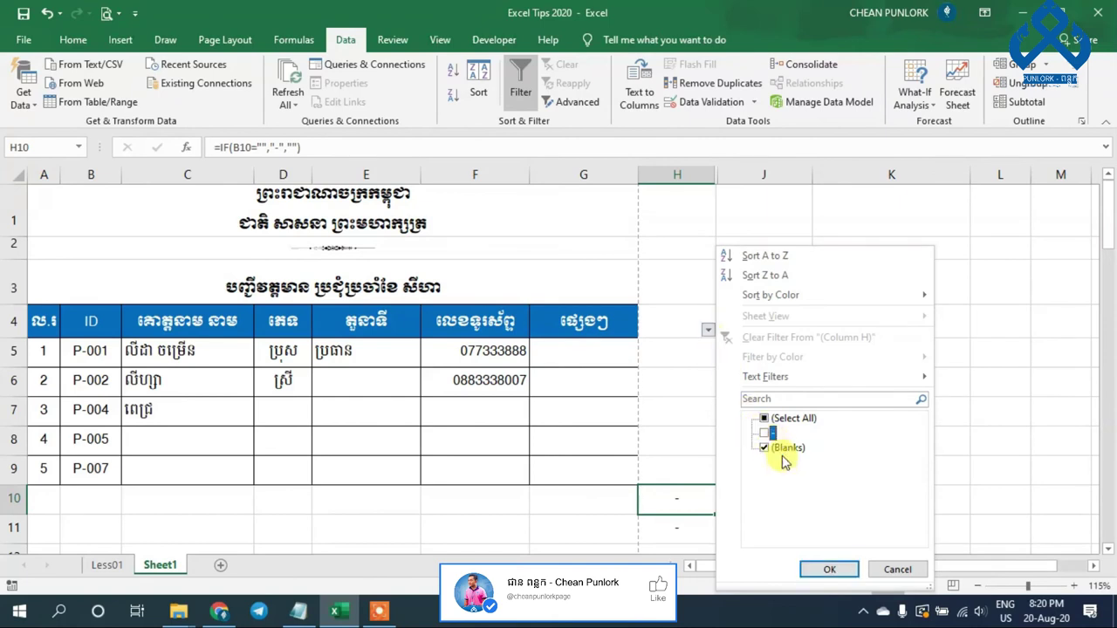
left_click(829, 569)
left_click(764, 485)
left_click(465, 513)
left_click_drag(14, 515, 14, 520)
scroll(116, 482, "down", 2)
left_click(364, 468)
scroll(373, 453, "up", 2)
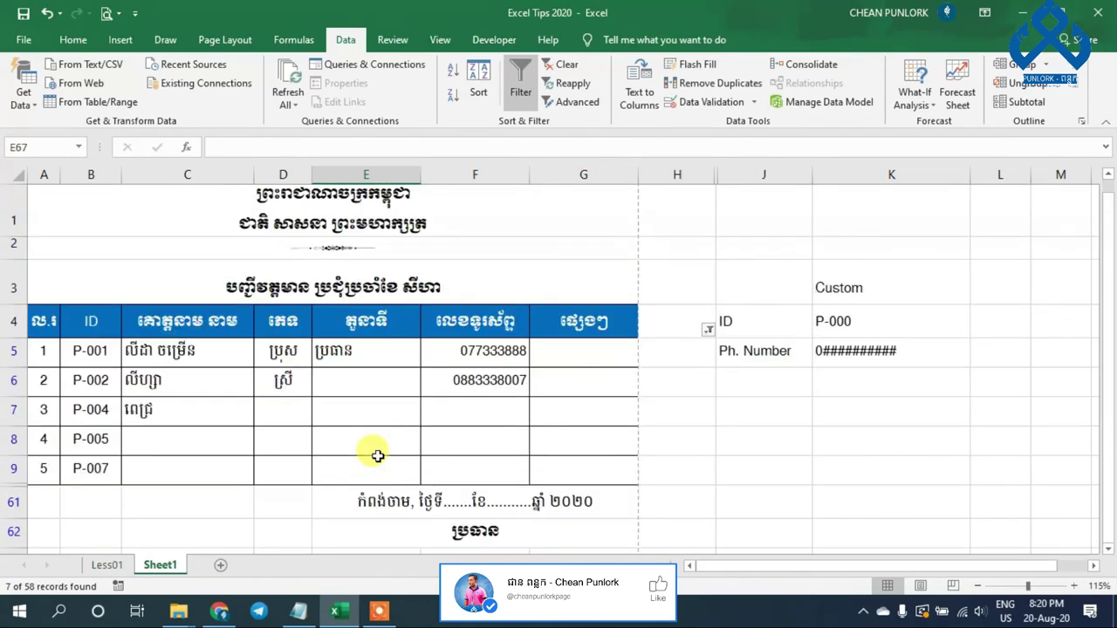
Step: Tick Select All in the column H filter so every row shows again
left_click(709, 330)
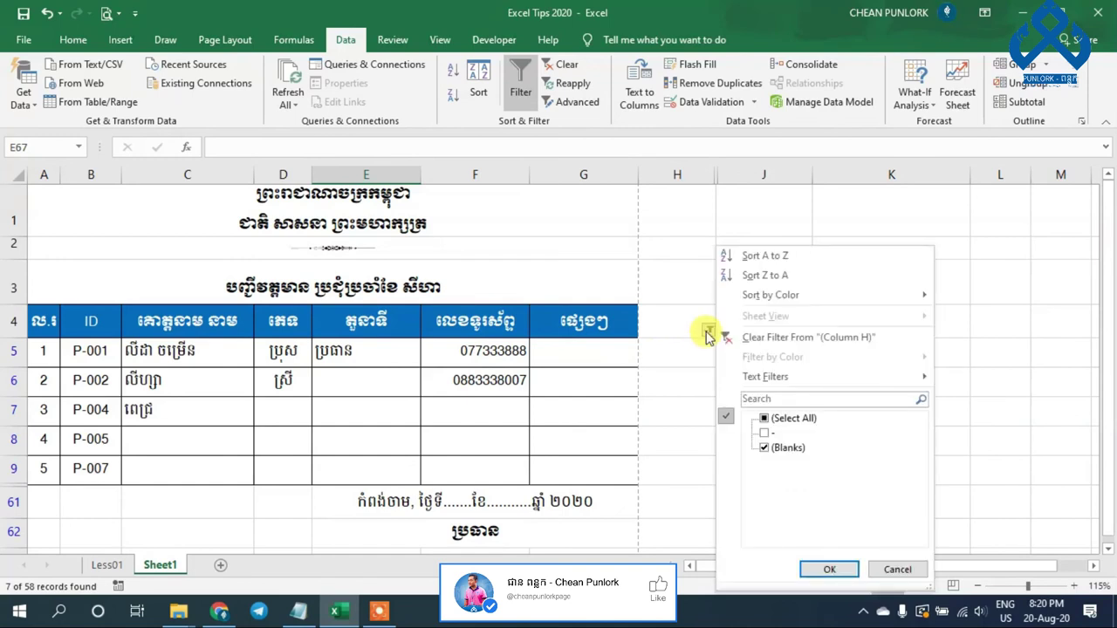
left_click(764, 434)
left_click(829, 569)
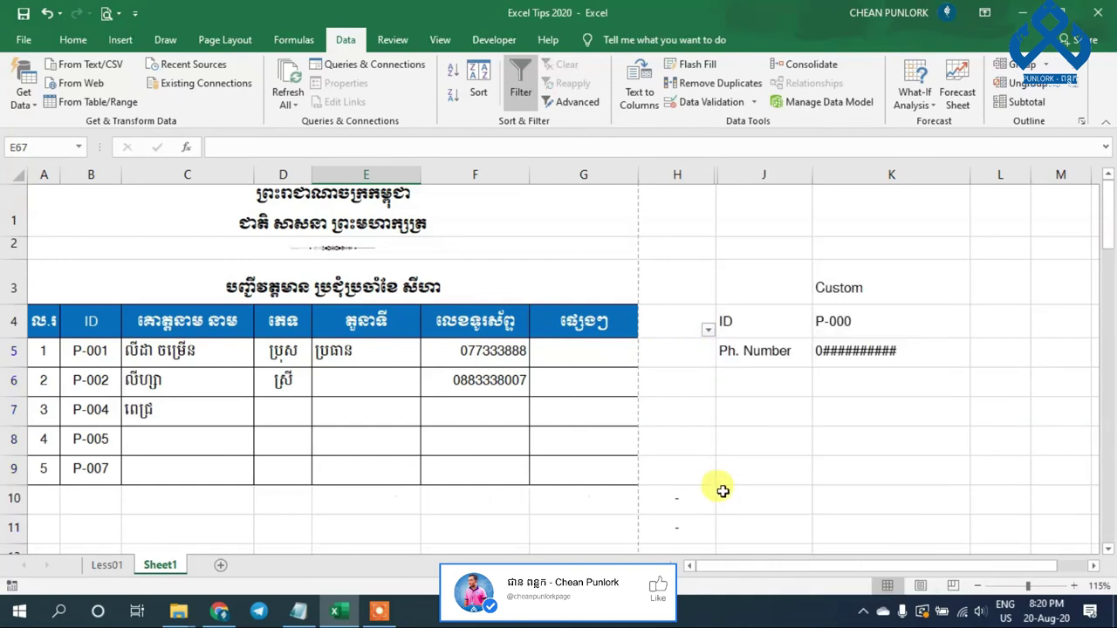
left_click(719, 490)
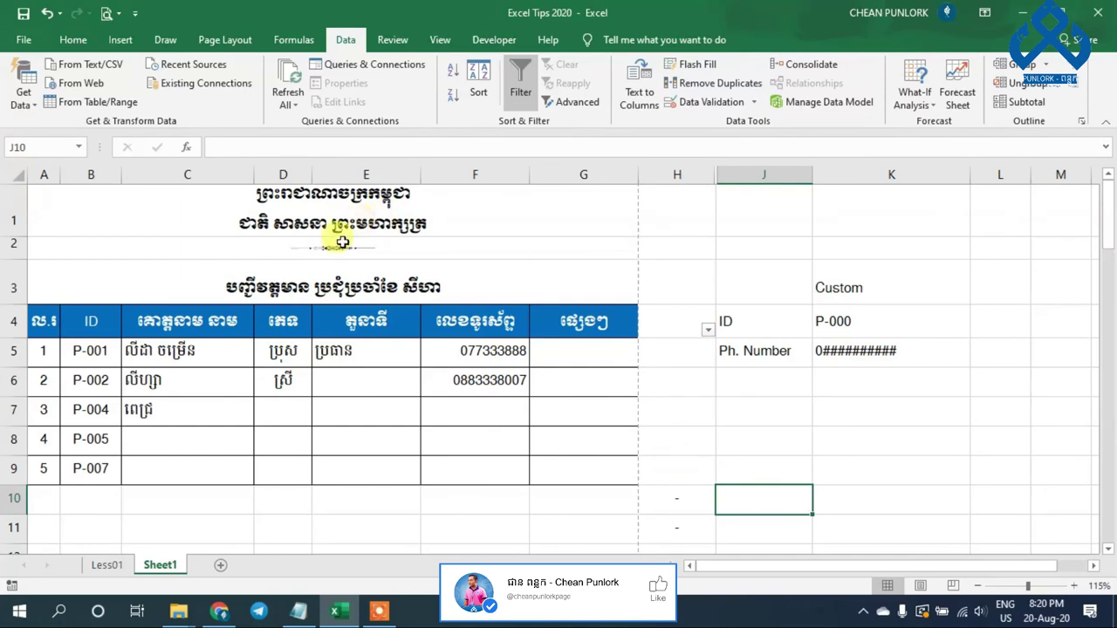
Step: Enter ID 6 in B10 and commit the P-009 entry in B11
left_click(94, 489)
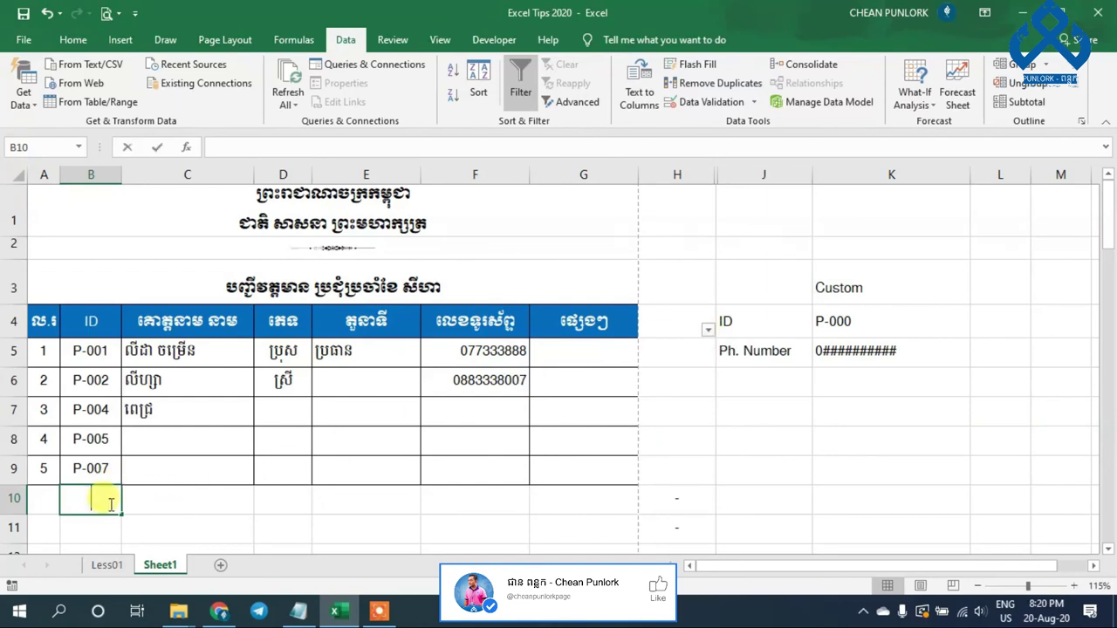
type("6")
key("Return")
type("9")
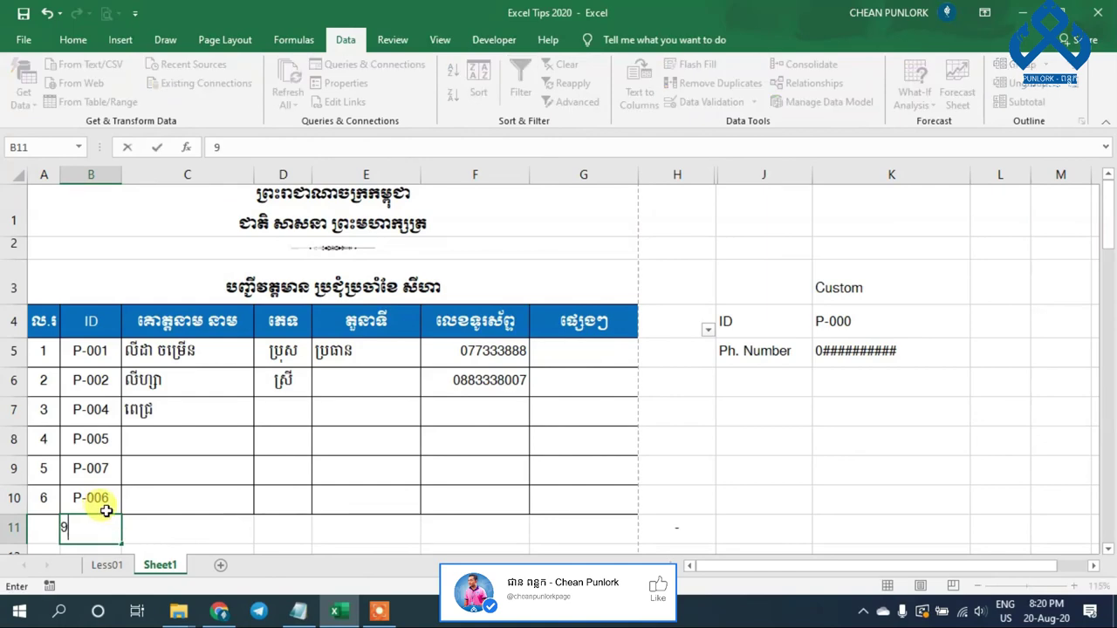
left_click(157, 526)
scroll(100, 481, "down", 1)
left_click(100, 458)
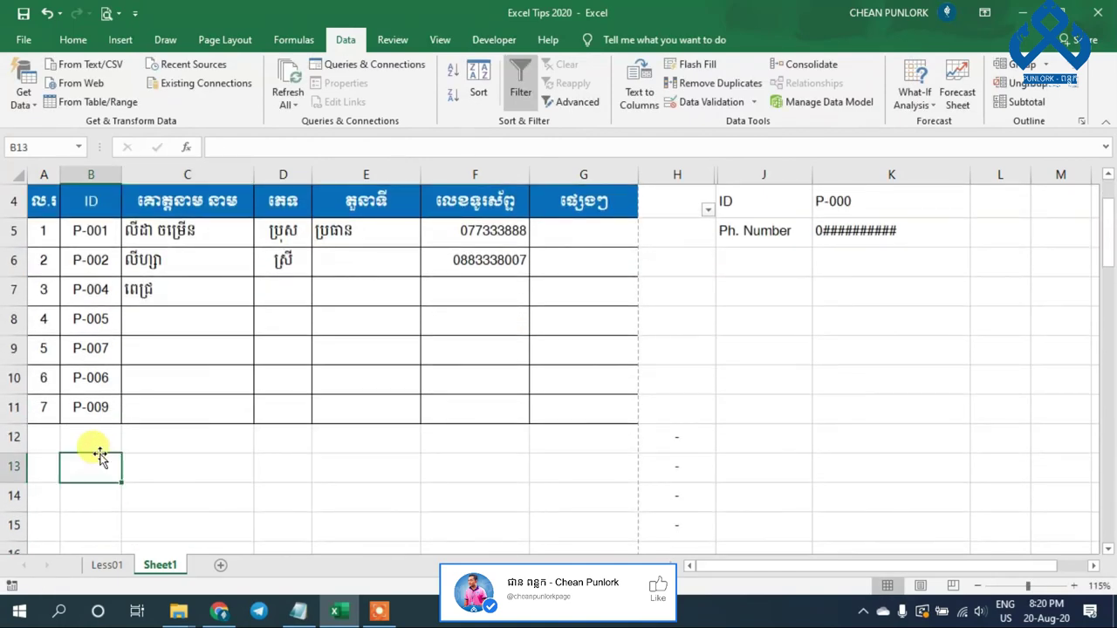
Step: Fill the IDs in B12–B14, correcting them to 11, 3 and 15
left_click(101, 444)
type("4")
key("Return")
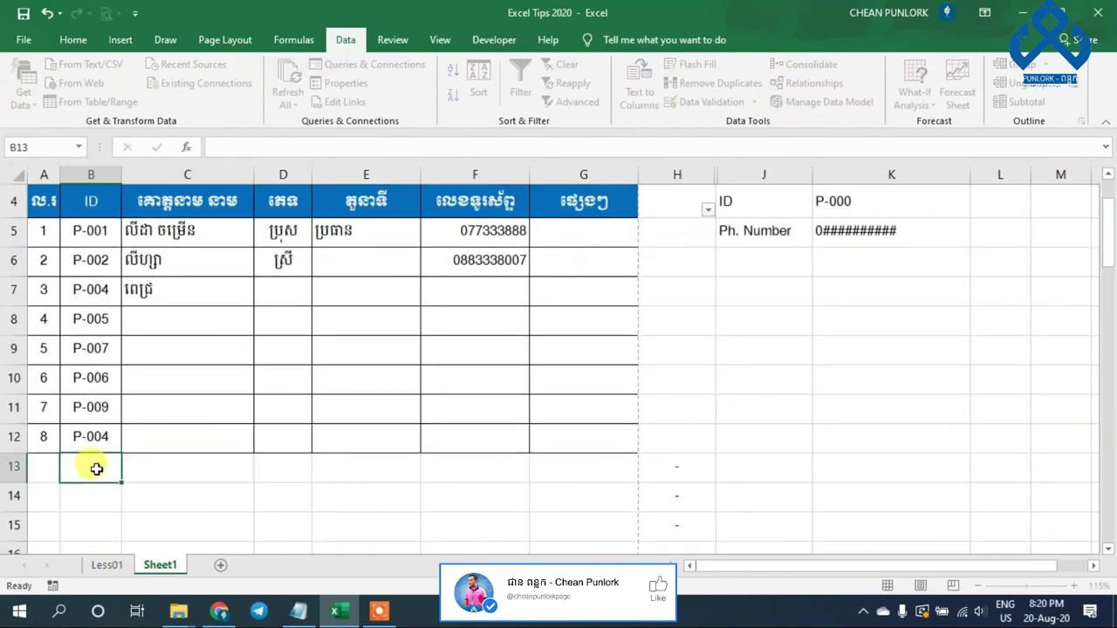
type("3")
key("Return")
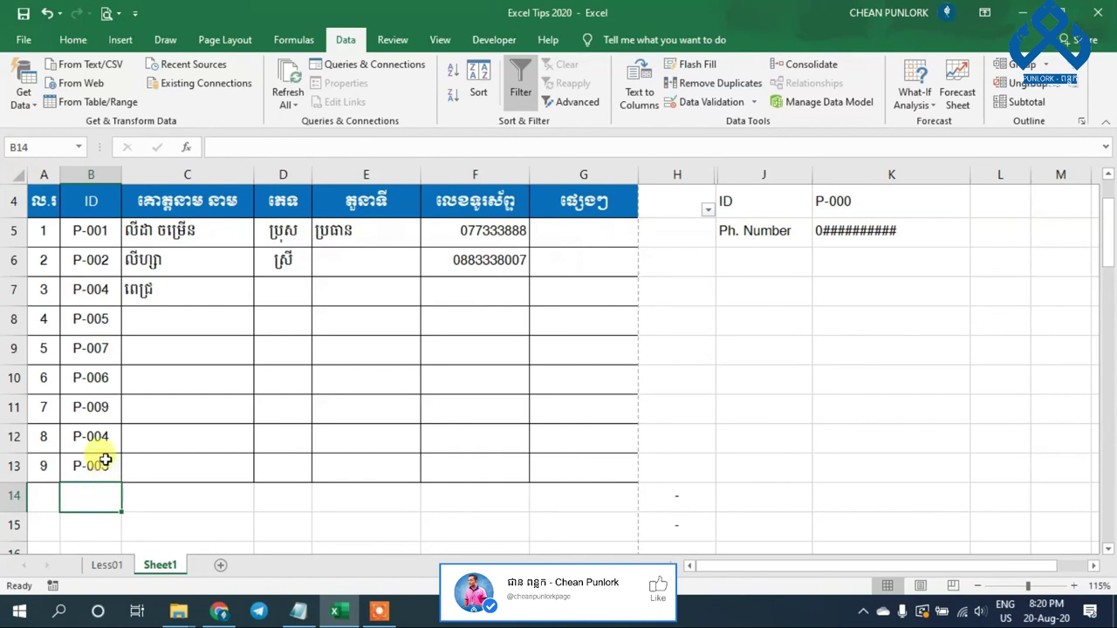
left_click(101, 444)
key("BackSpace")
type("11")
left_click(93, 471)
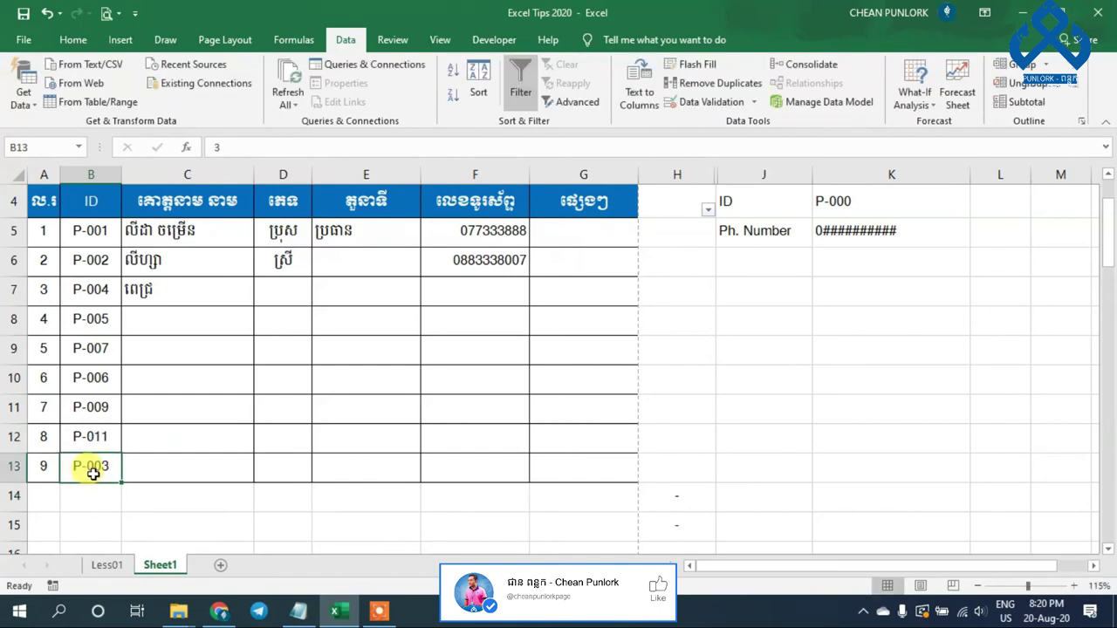
type("13")
left_click(103, 495)
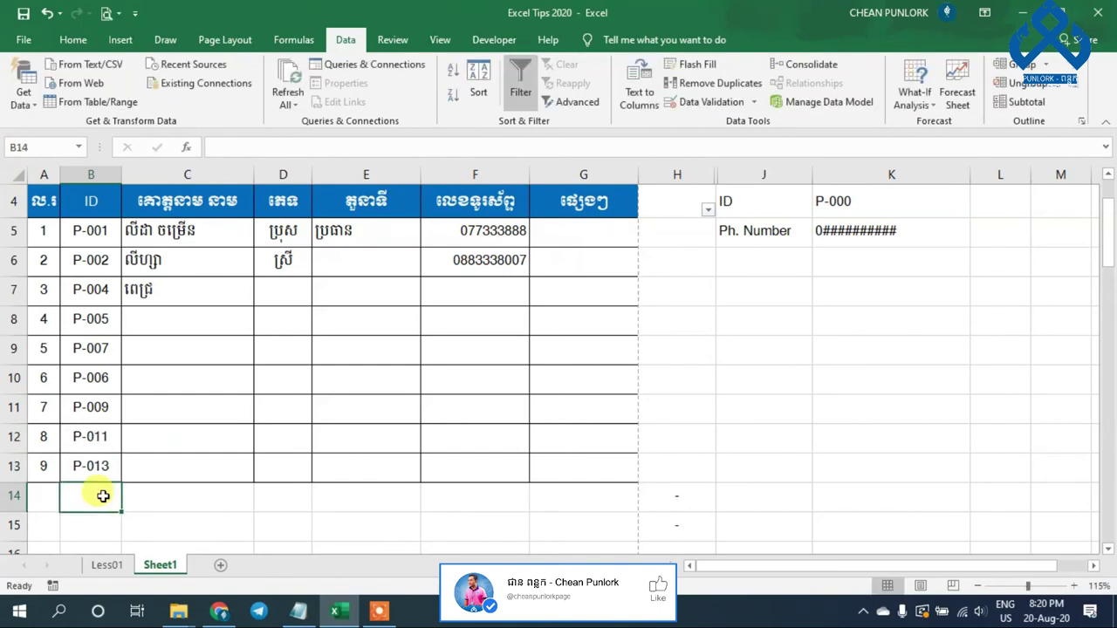
type("15")
key("Return")
key("Right")
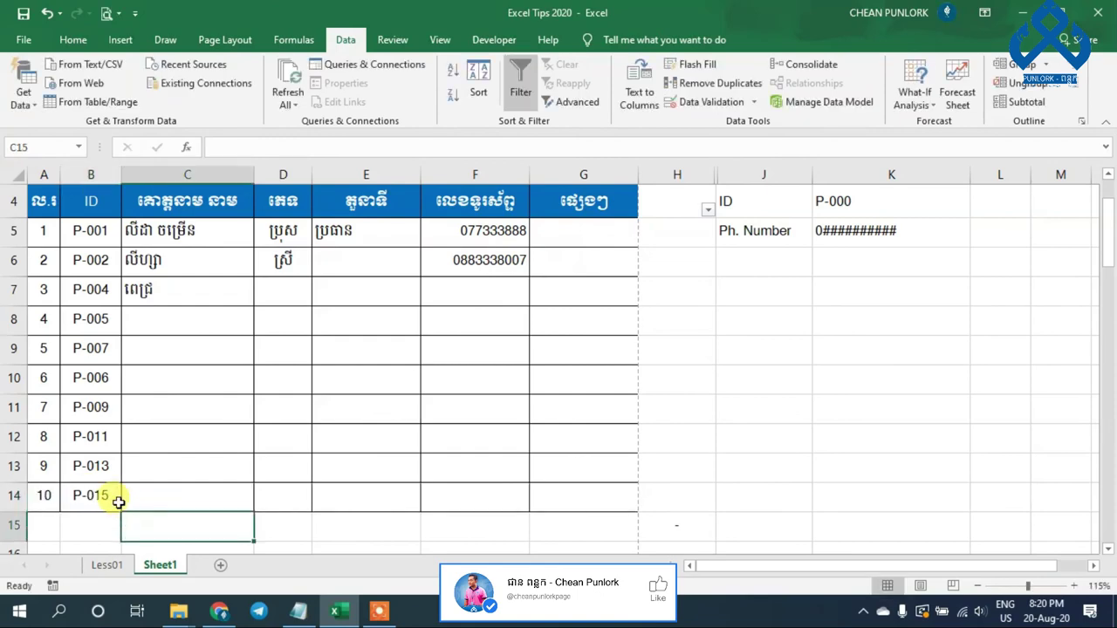
Step: Copy the name ពេជ្រ down to C14 and the gender ស្រី down to D14
scroll(254, 419, "up", 1)
left_click(187, 417)
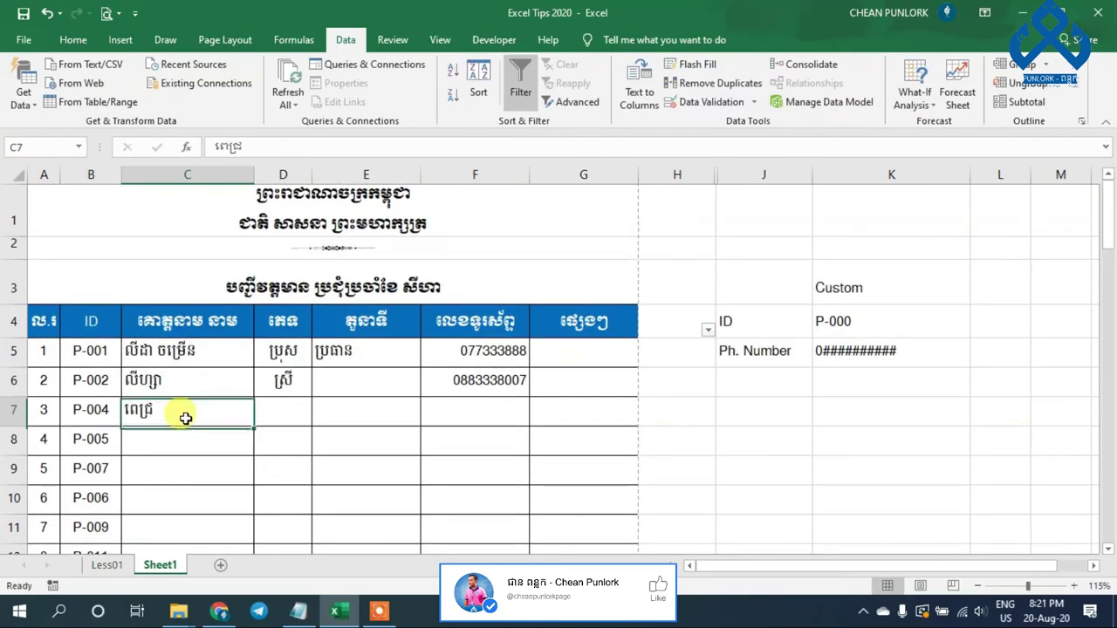
left_click_drag(260, 425, 222, 140)
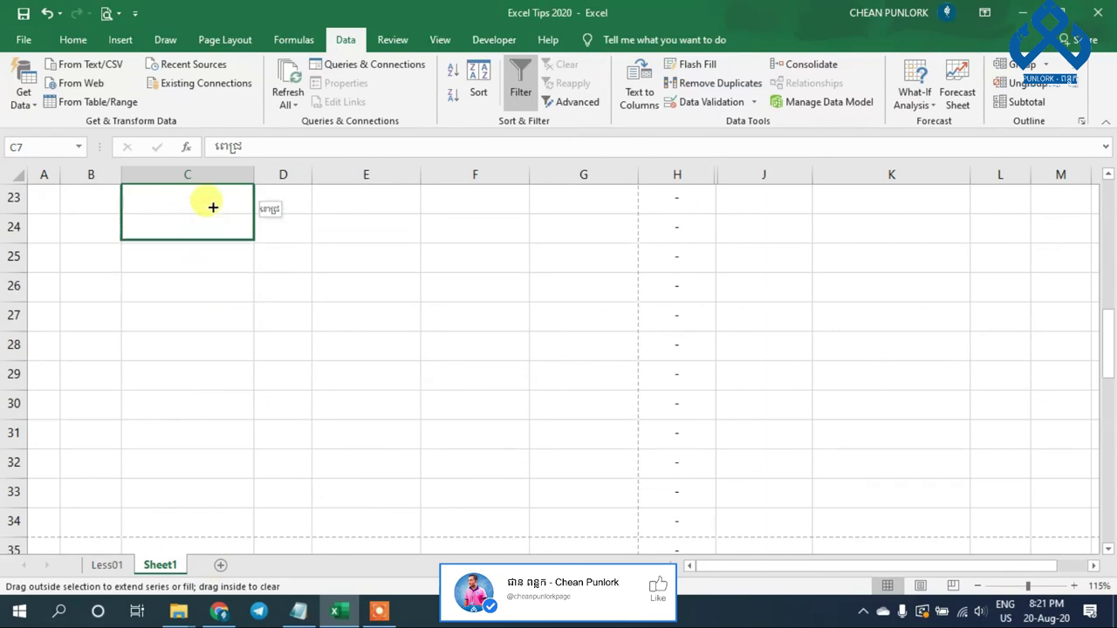
left_click_drag(222, 140, 203, 325)
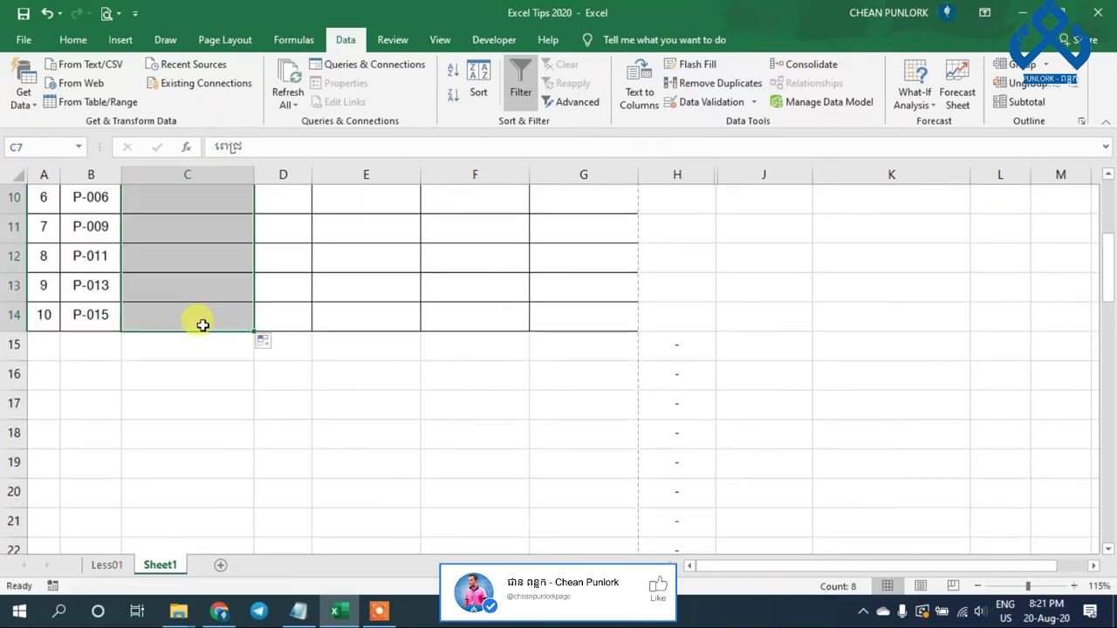
scroll(203, 325, "up", 1)
left_click(285, 261)
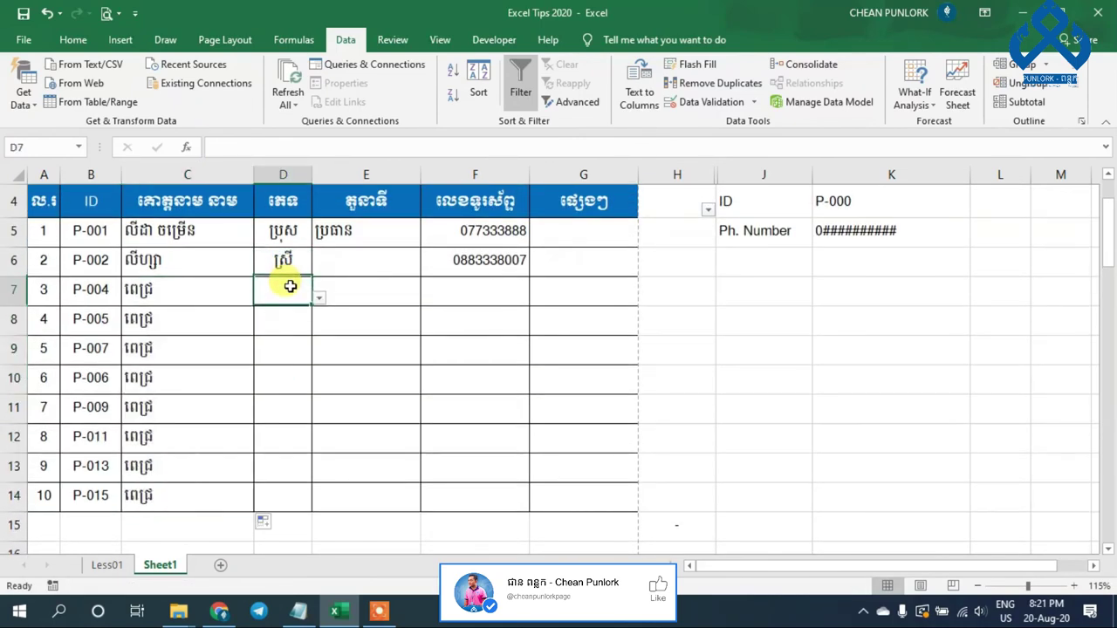
left_click_drag(310, 274, 298, 499)
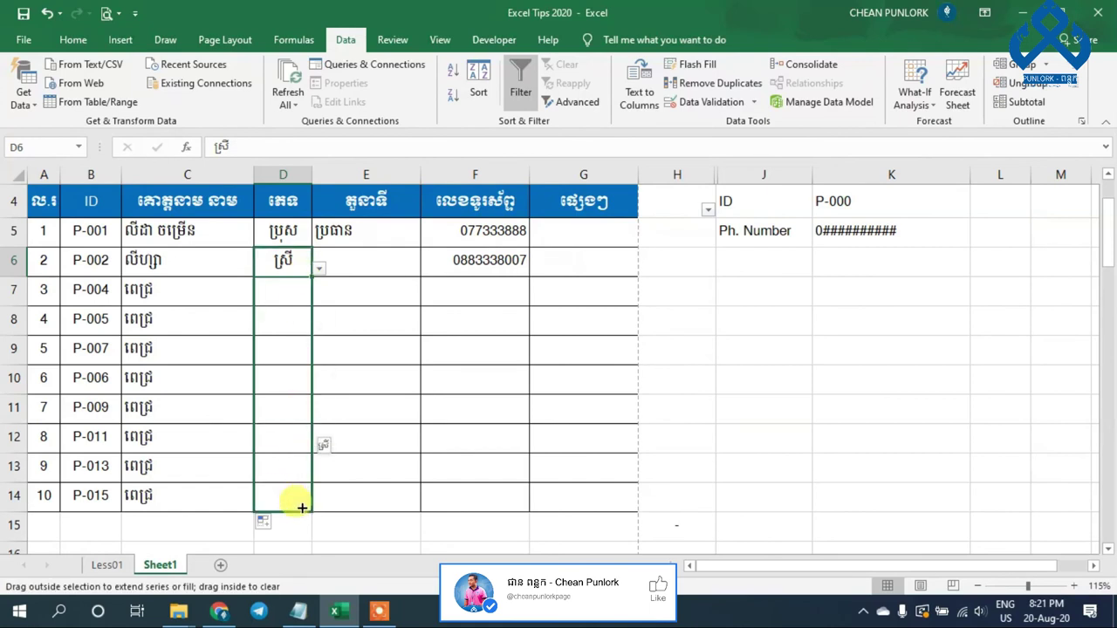
Step: Enter the role សមាជិក in E6 and copy it down to E14
left_click(365, 236)
left_click(360, 260)
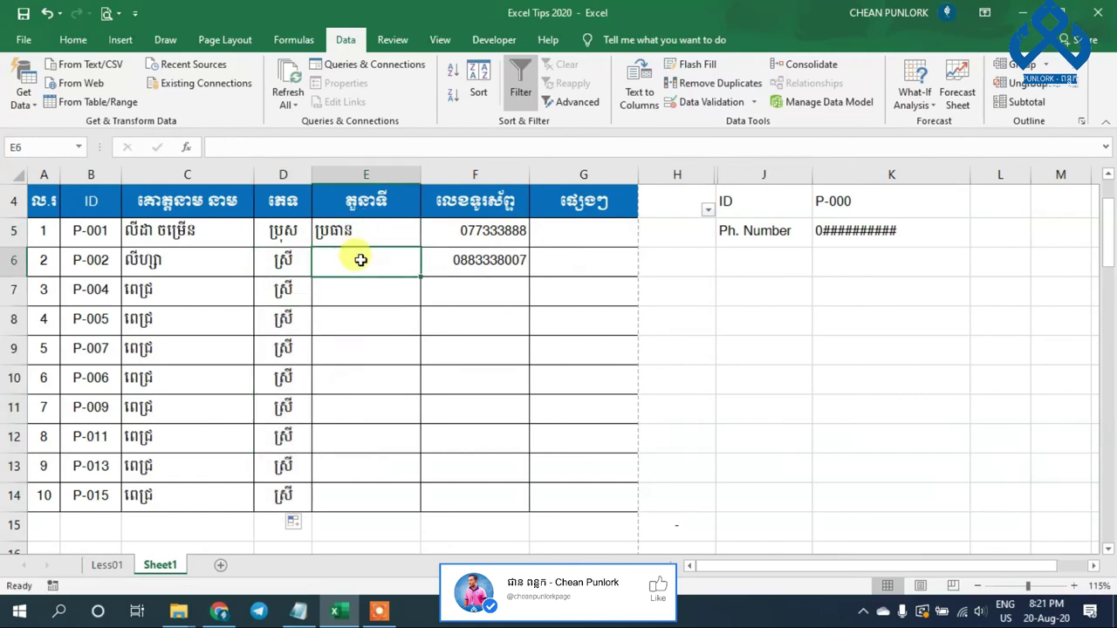
type("sma")
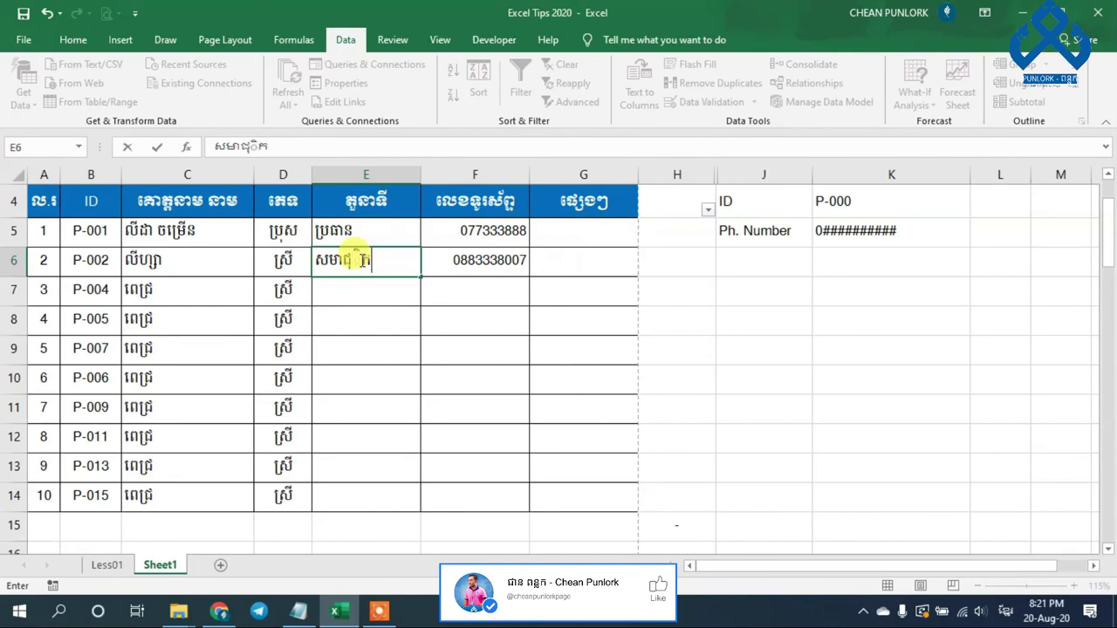
left_click(362, 288)
left_click(377, 259)
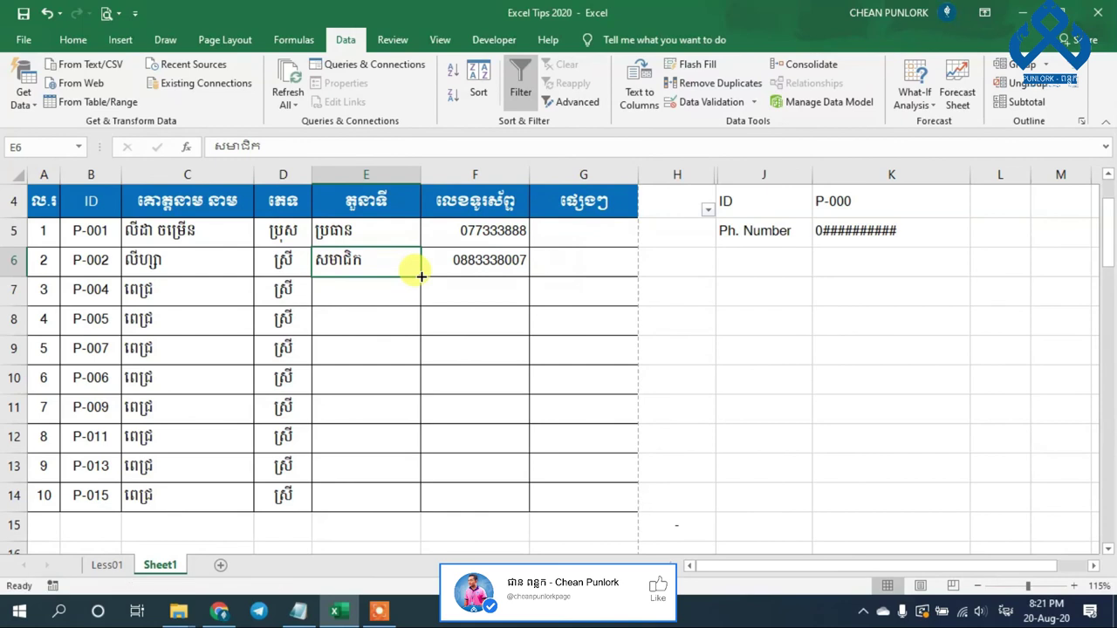
double_click(421, 276)
key("ctrl+z")
left_click_drag(420, 277, 412, 507)
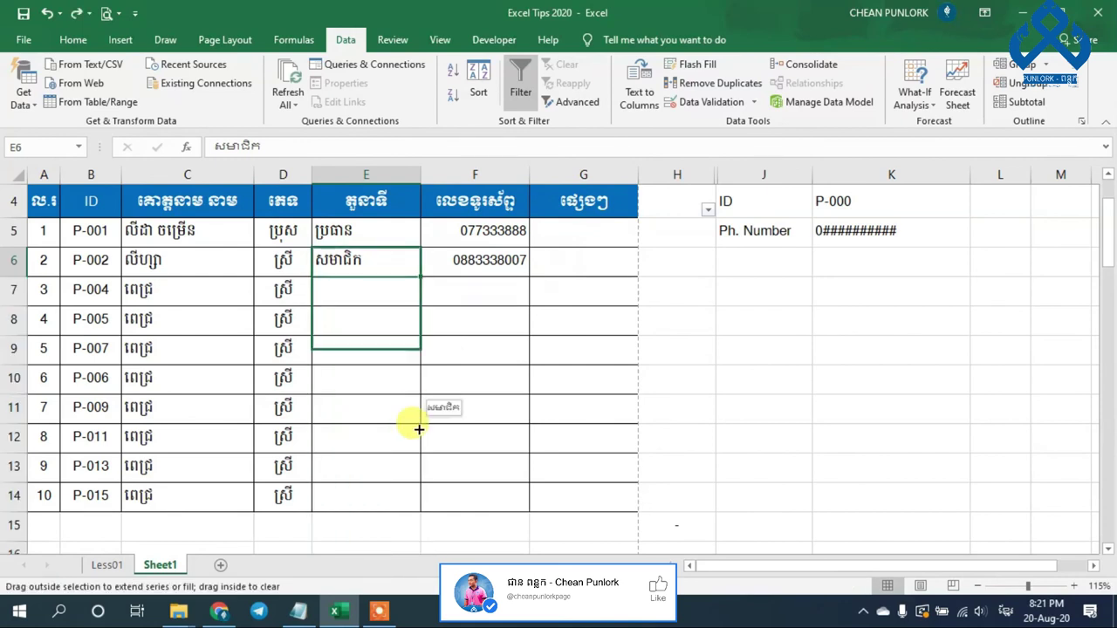
Step: Type a new phone number in F7 and copy it down to F14
left_click(497, 272)
left_click_drag(531, 289, 521, 502)
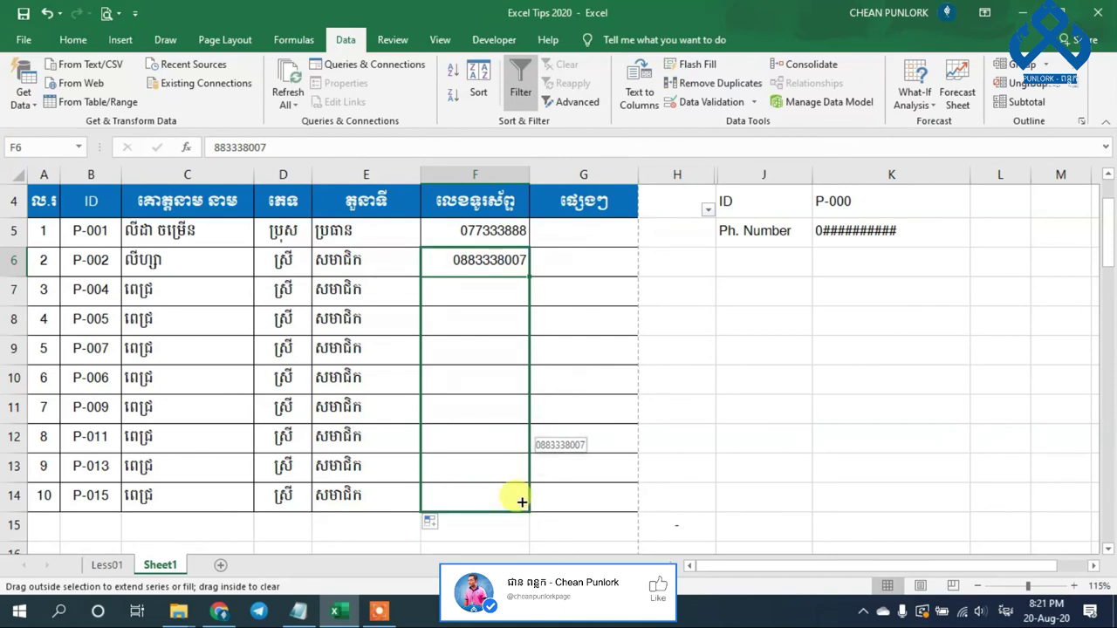
left_click_drag(521, 502, 504, 278)
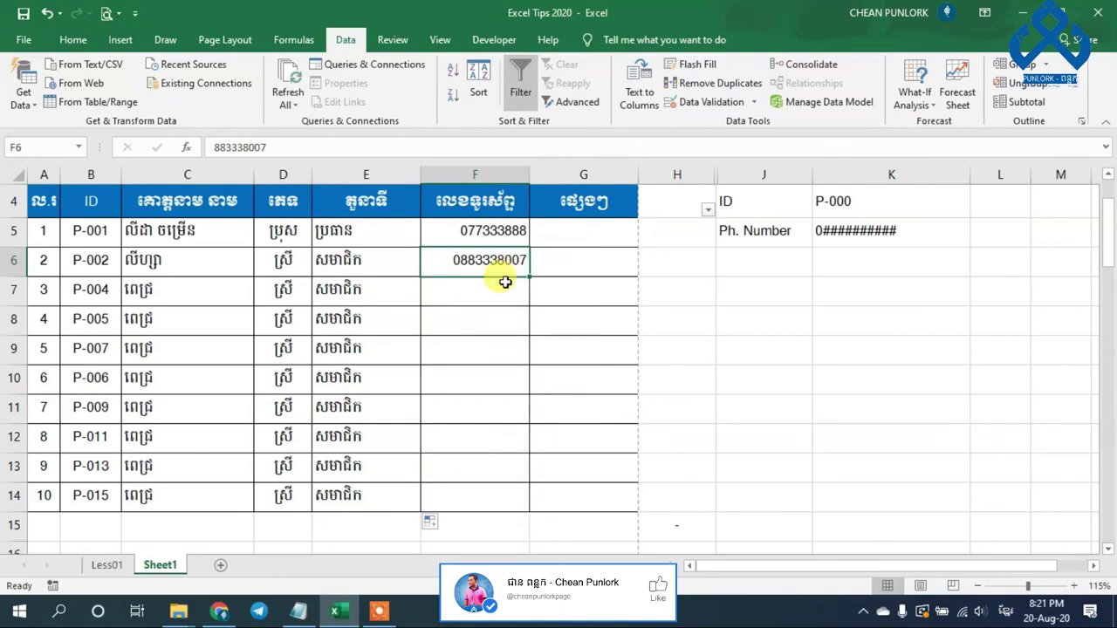
left_click(499, 297)
type("0")
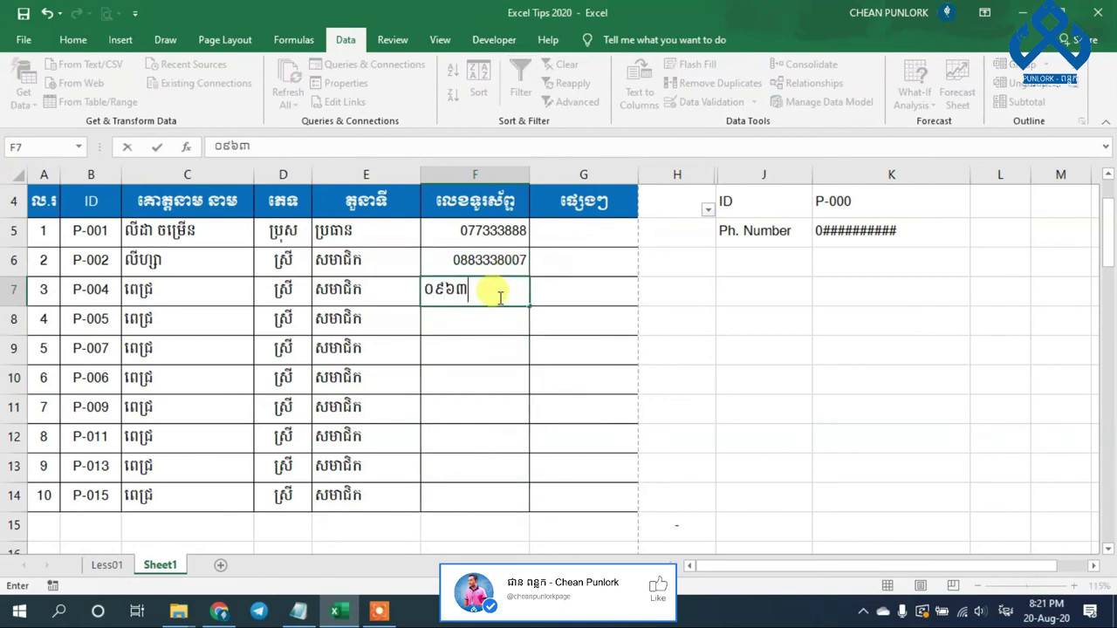
type("7")
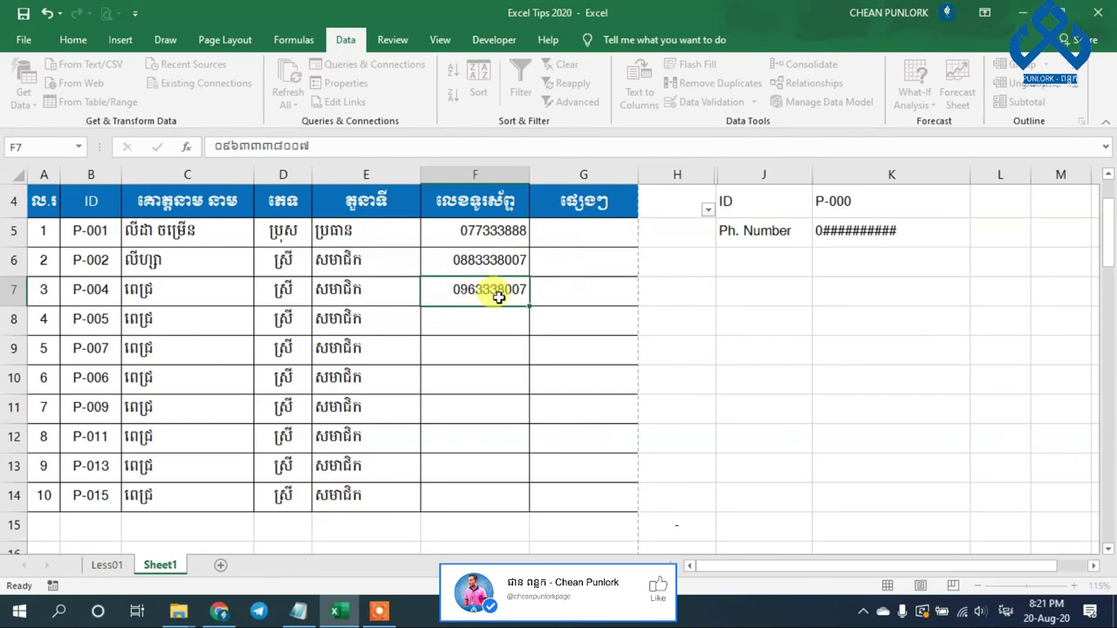
key("Tab")
left_click(498, 291)
left_click(530, 305)
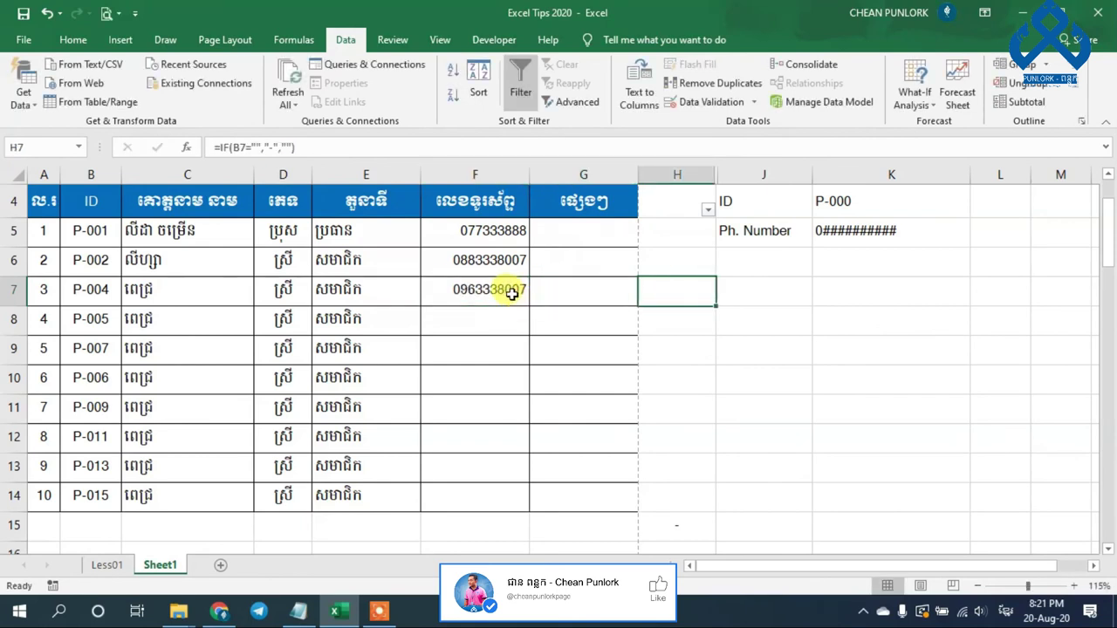
left_click(511, 291)
left_click_drag(528, 305, 521, 513)
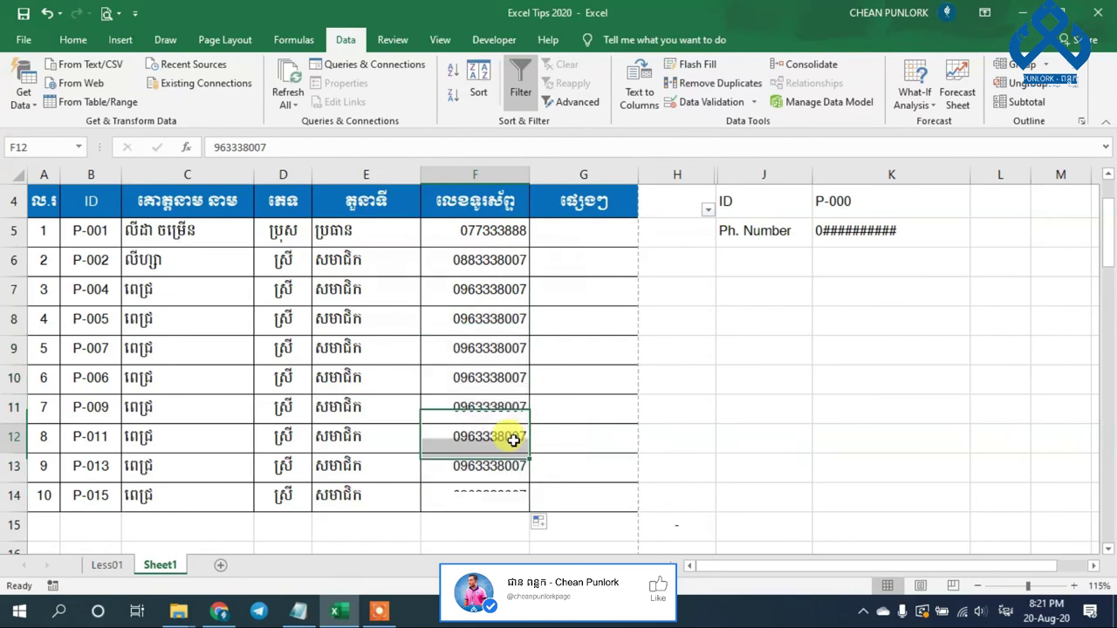
left_click(474, 260)
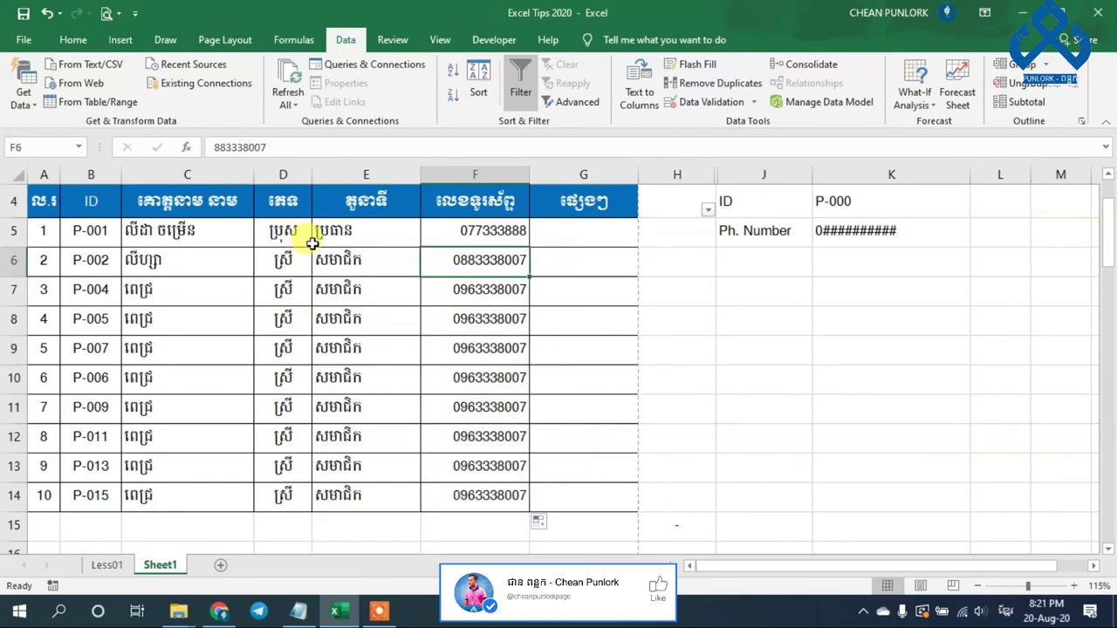
left_click(347, 178)
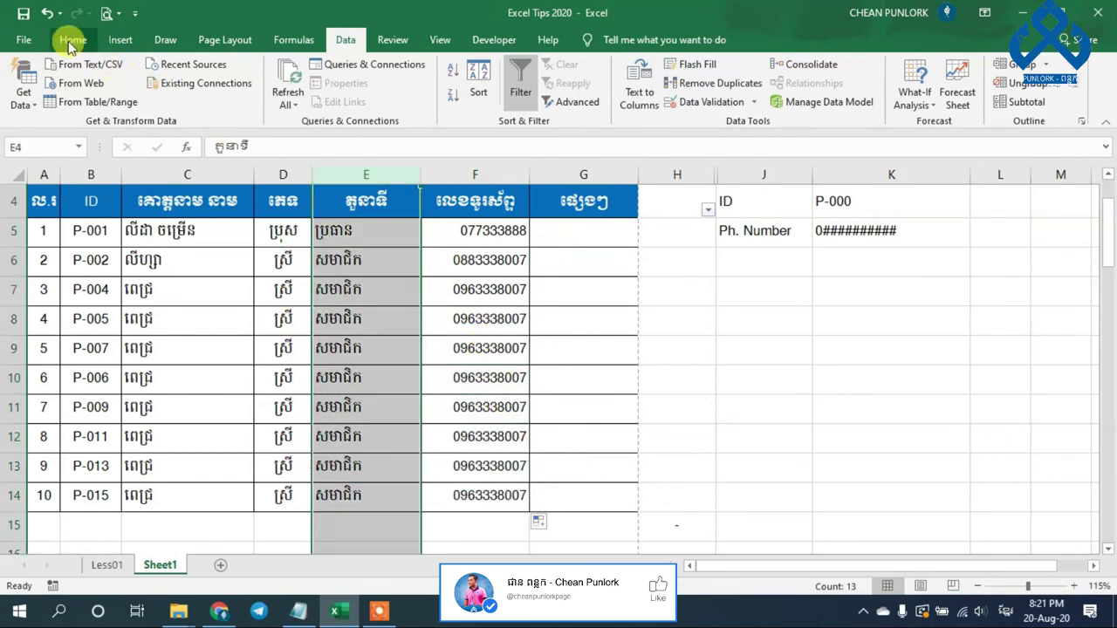
Step: Apply Center alignment to role column E and phone column F
left_click(73, 39)
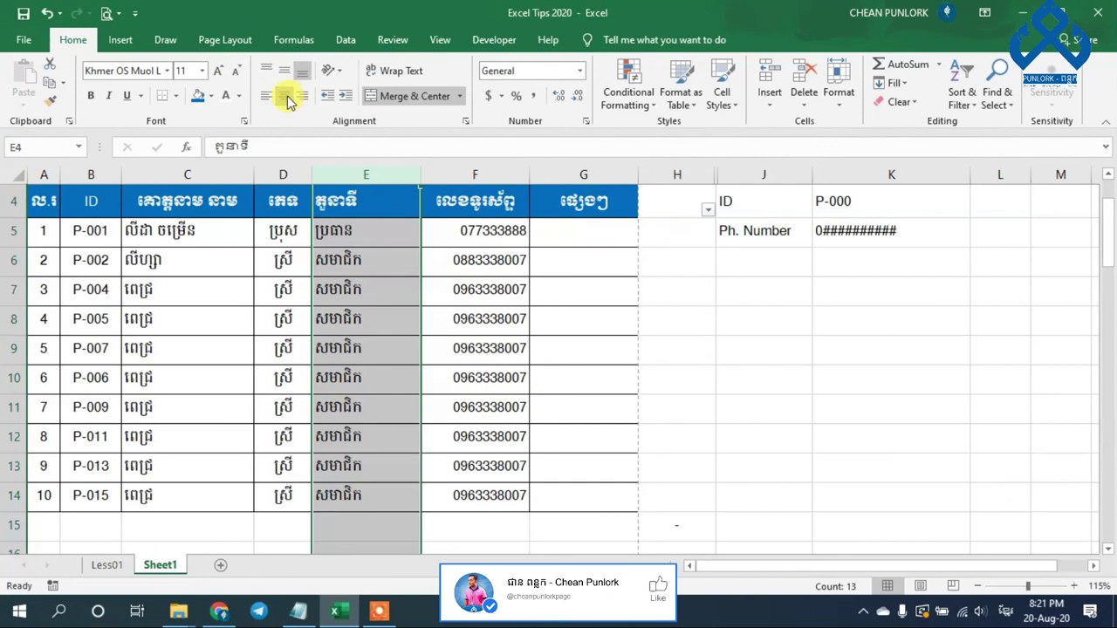
left_click(285, 98)
left_click(488, 163)
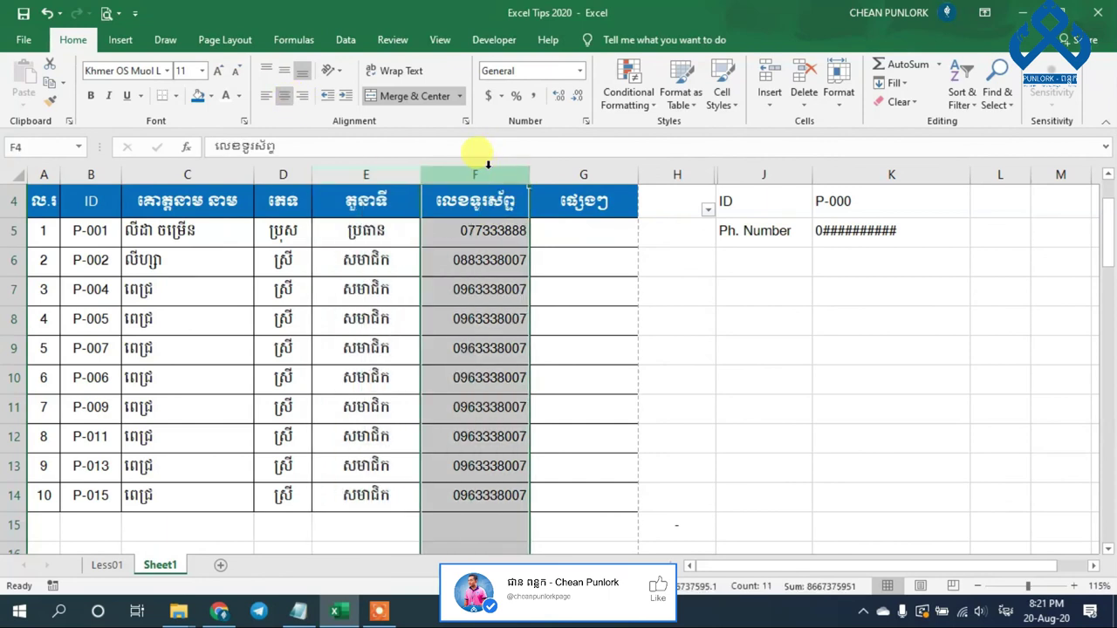
left_click(285, 96)
left_click(284, 96)
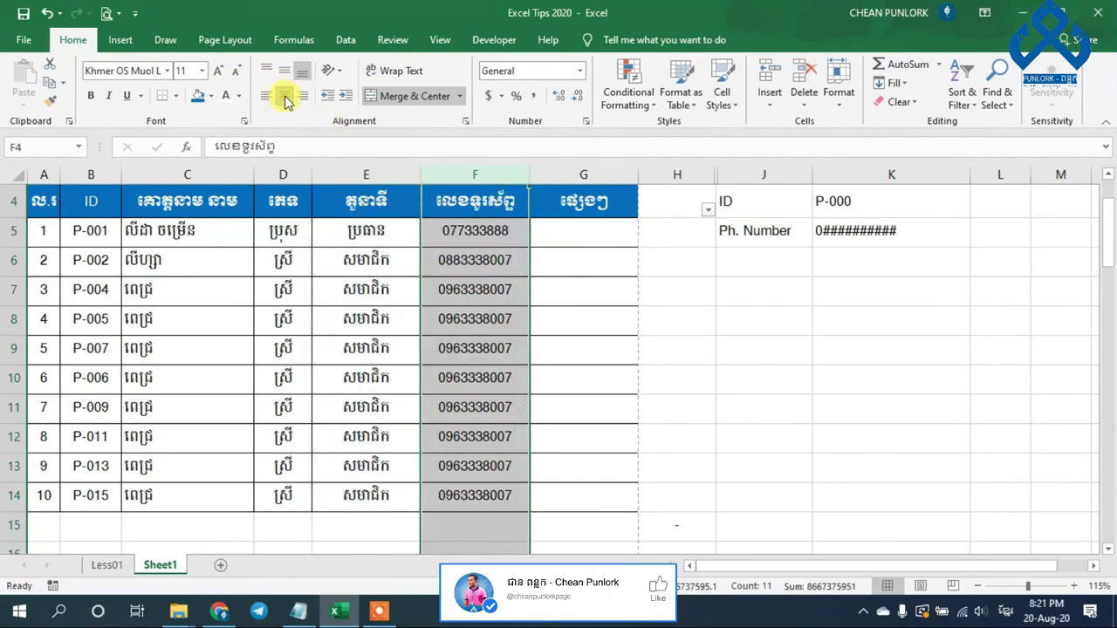
left_click(583, 437)
Step: Scroll down the sheet to check the footer at rows 61–62
scroll(567, 377, "up", 1)
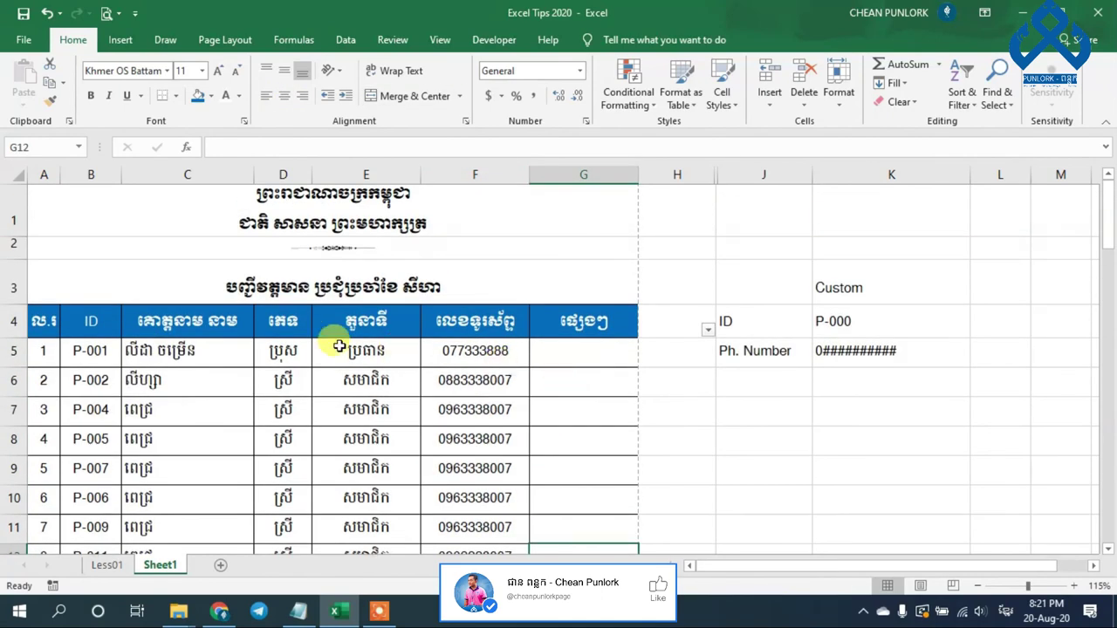
scroll(249, 353, "down", 1)
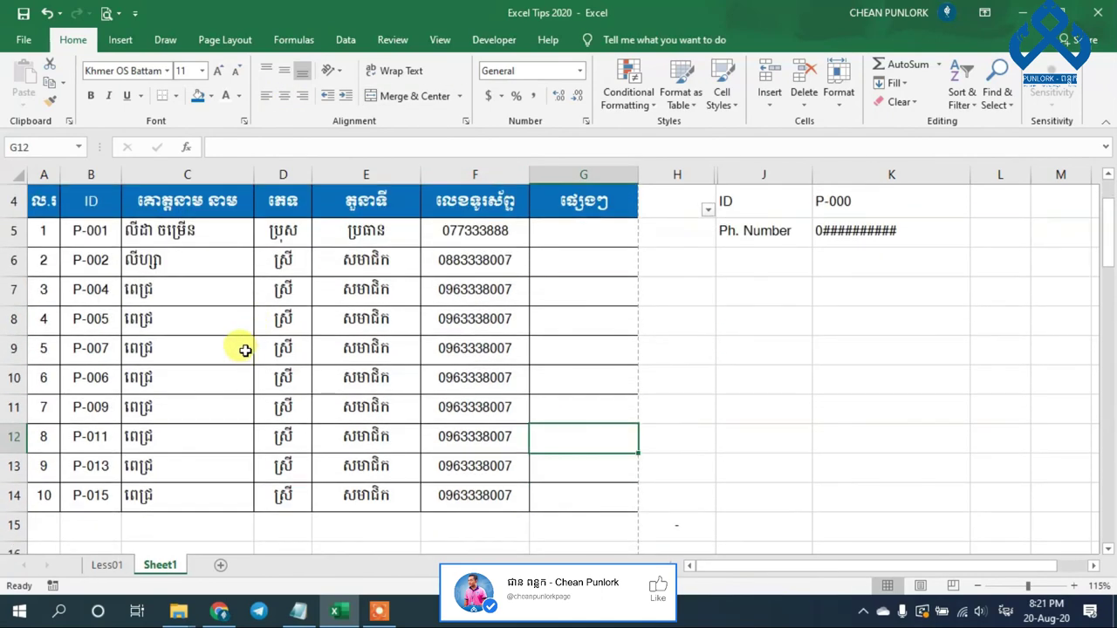
scroll(181, 327, "up", 1)
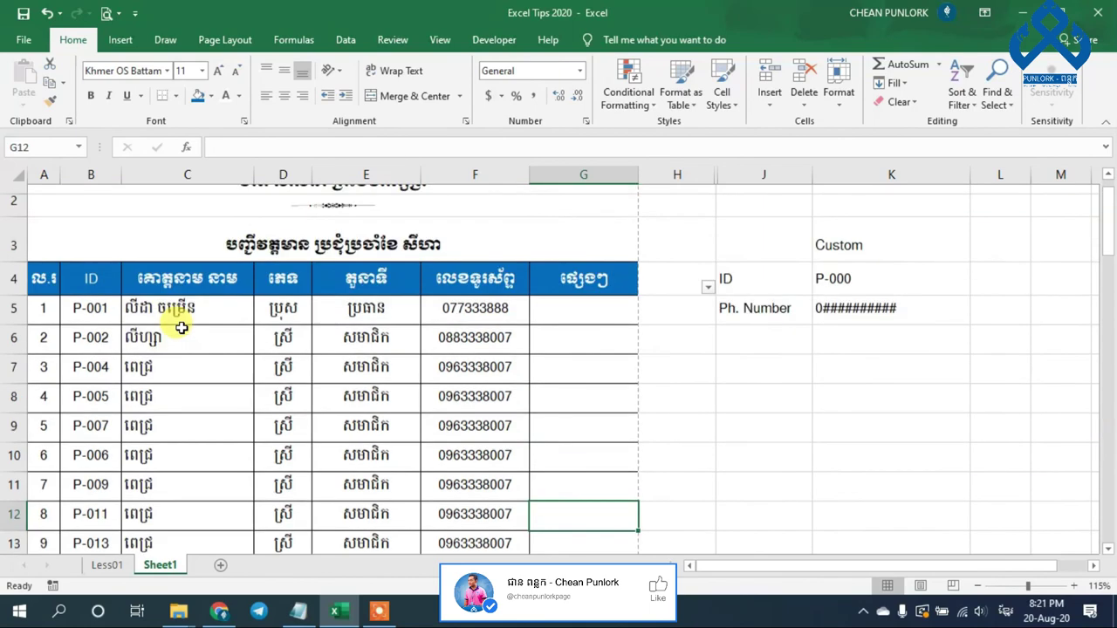
scroll(181, 326, "down", 1)
left_click(170, 506)
scroll(177, 509, "down", 2)
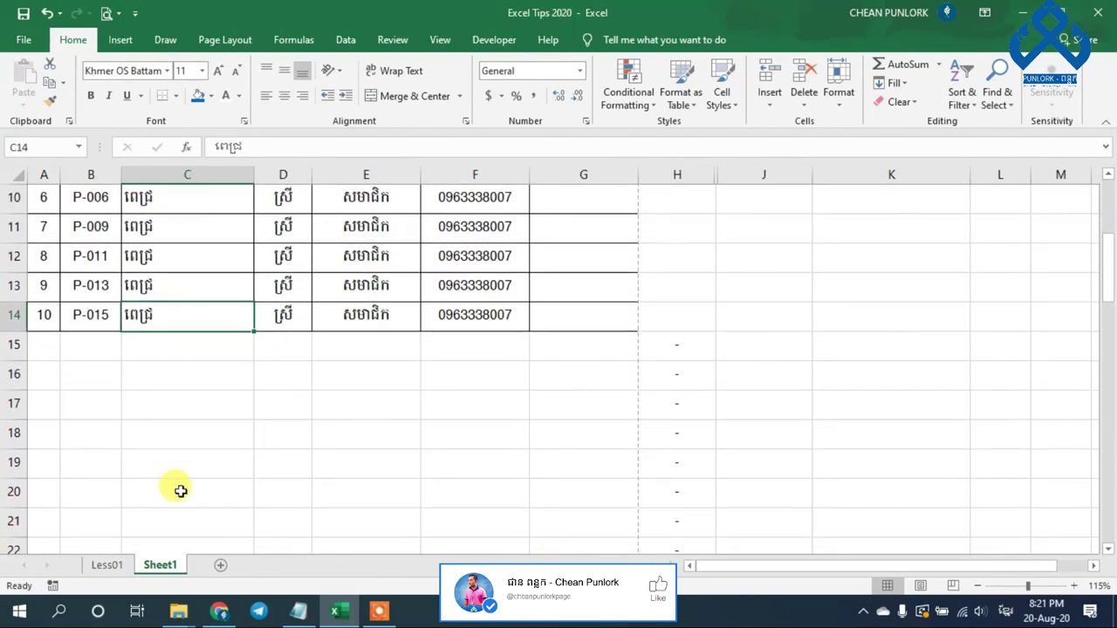
scroll(576, 466, "down", 3)
scroll(570, 444, "down", 3)
scroll(573, 445, "down", 2)
scroll(579, 459, "down", 2)
scroll(576, 459, "down", 3)
scroll(576, 456, "down", 2)
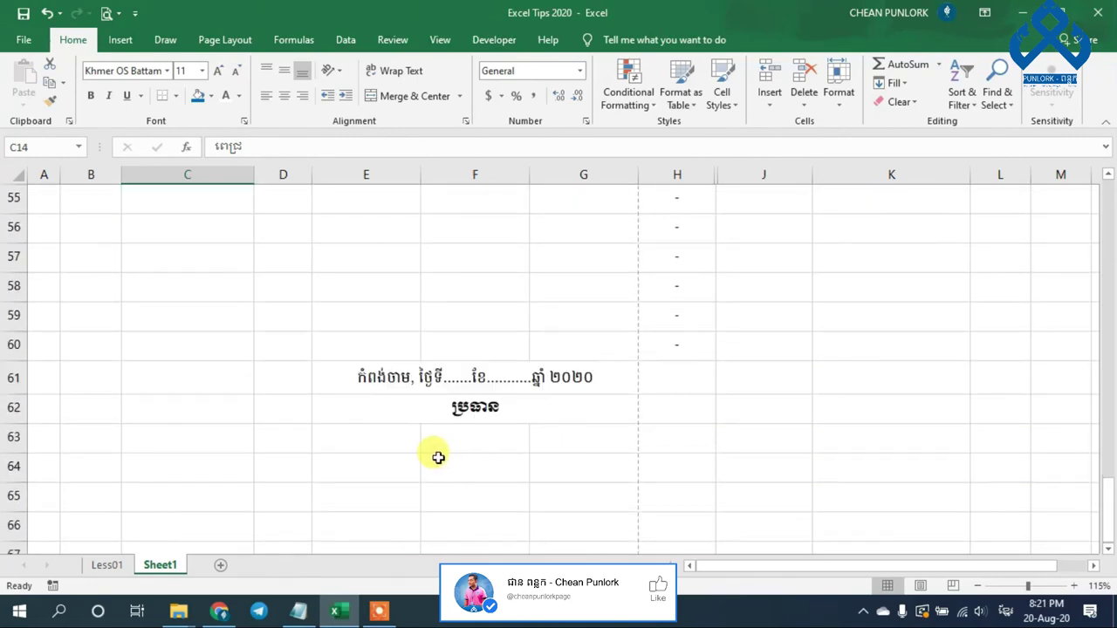
scroll(451, 376, "up", 5)
scroll(451, 379, "up", 10)
scroll(451, 379, "up", 2)
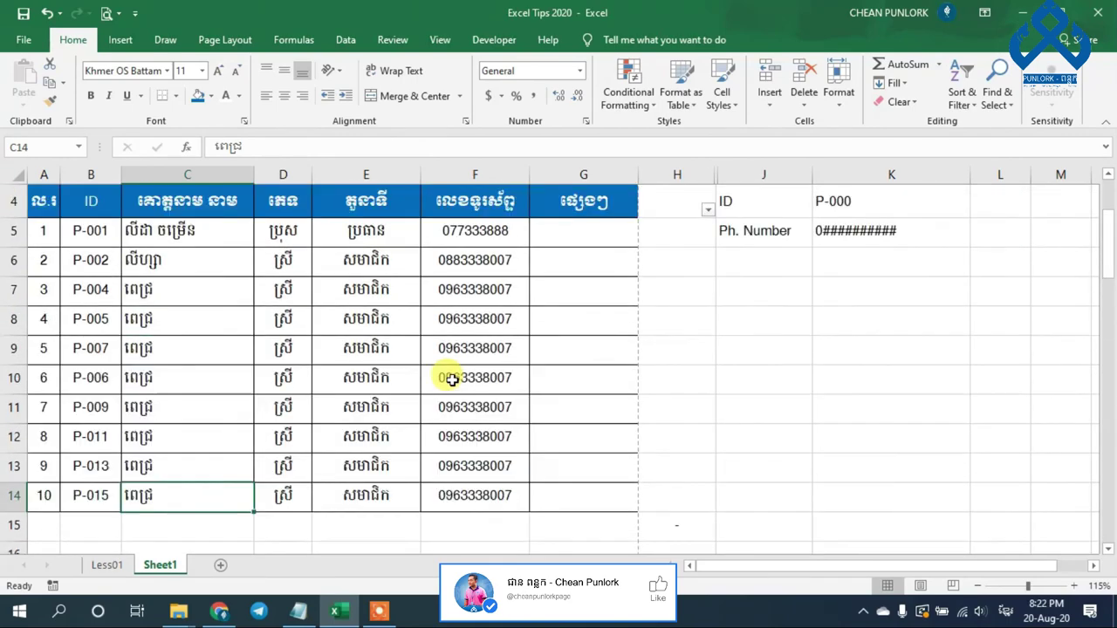
scroll(451, 379, "up", 1)
Step: Inspect the dash cells H15–H19 below the ten-row table
left_click(708, 330)
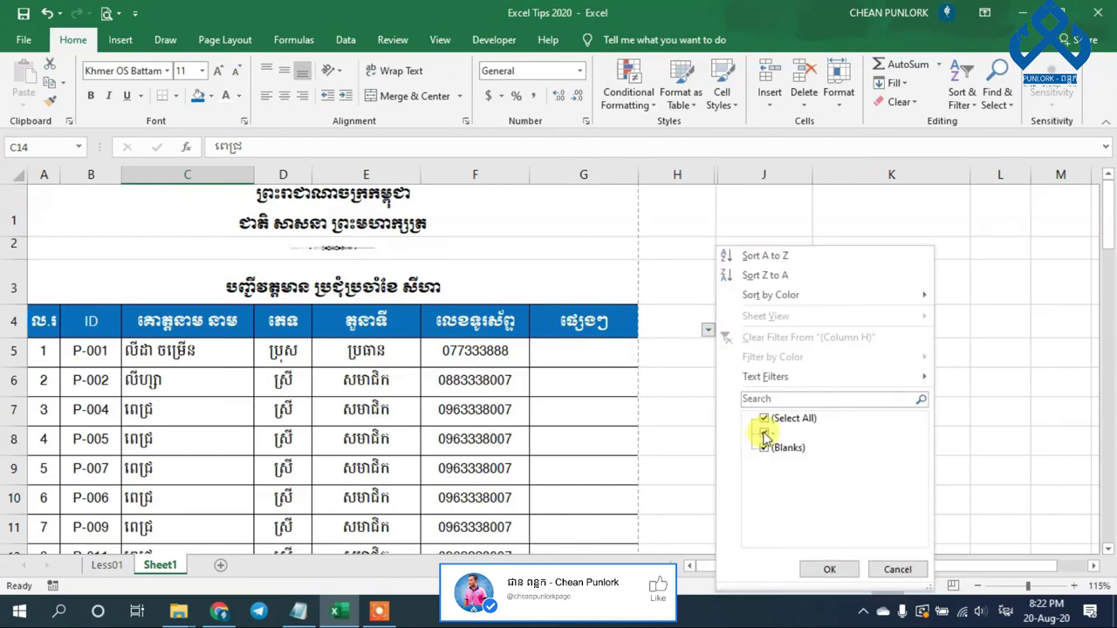
left_click(698, 409)
left_click(679, 349)
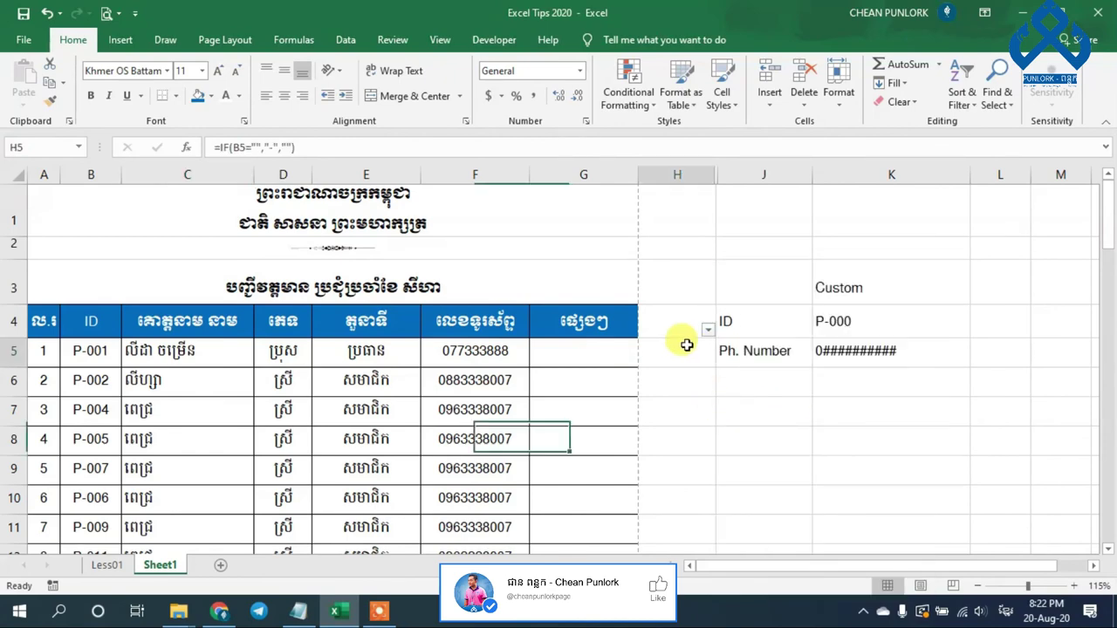
scroll(665, 336, "down", 1)
scroll(667, 344, "down", 2)
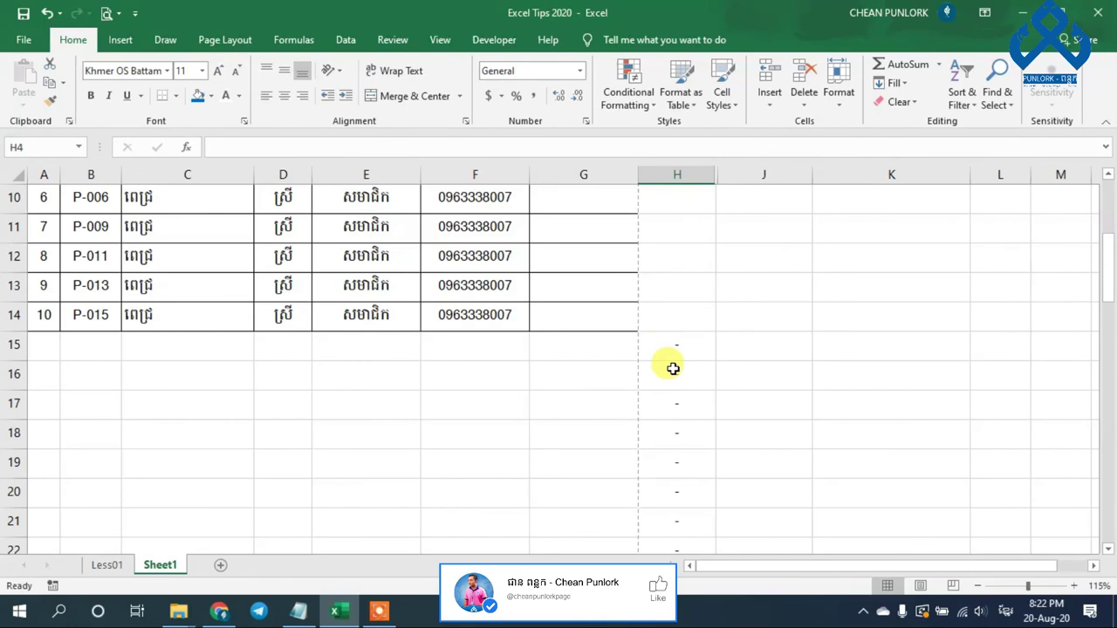
left_click(672, 350)
left_click_drag(672, 350, 668, 451)
left_click(616, 349)
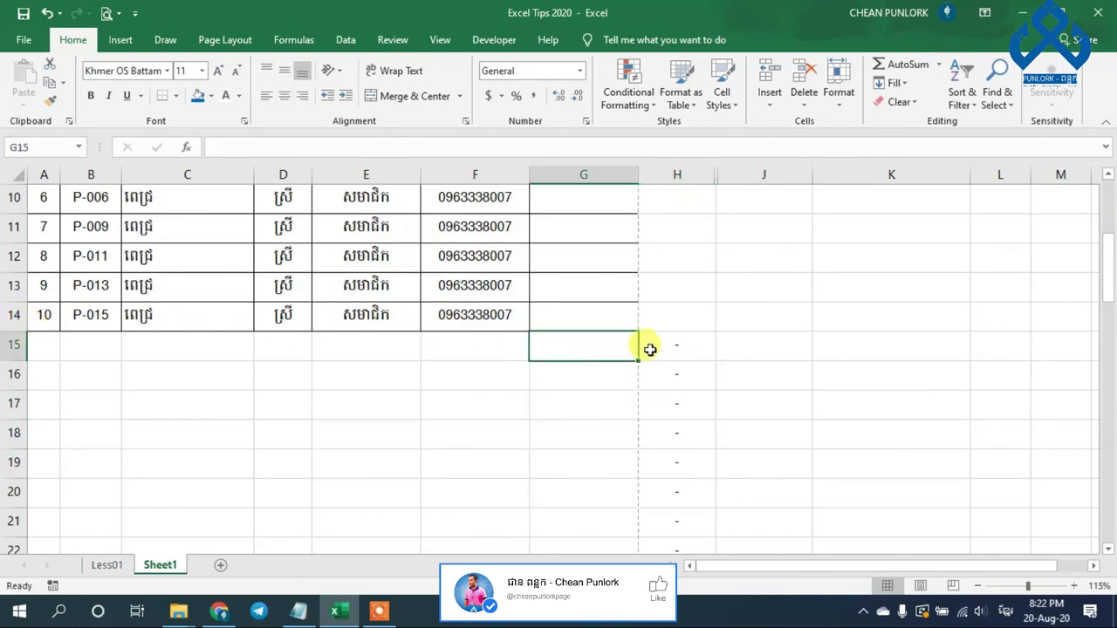
scroll(655, 445, "down", 5)
scroll(655, 434, "up", 5)
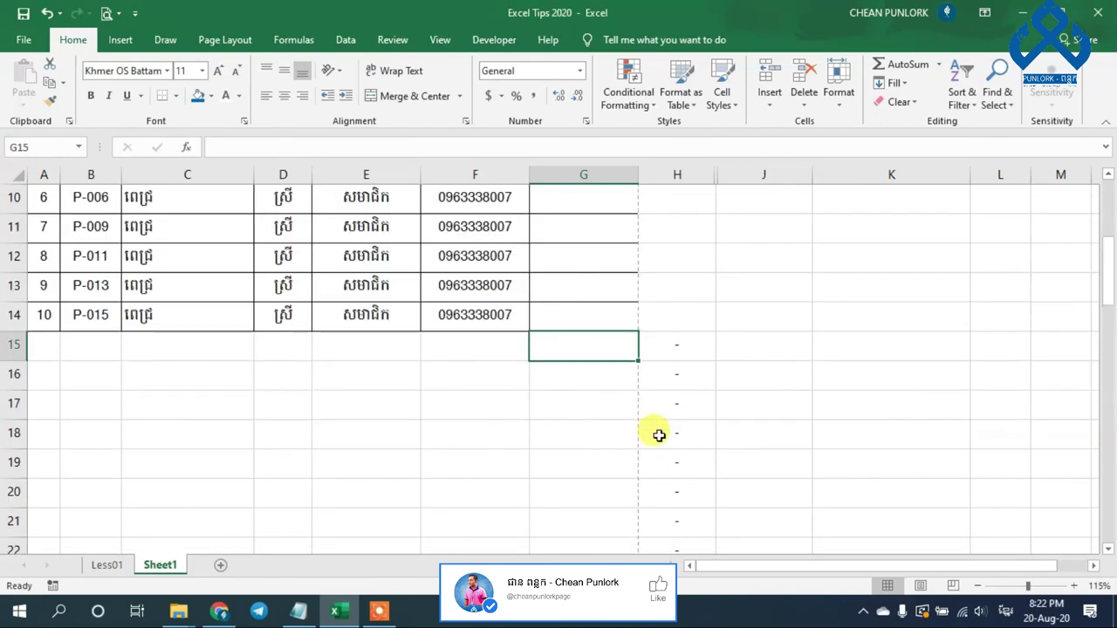
scroll(657, 425, "up", 3)
Step: Filter column H to exclude '-' so the empty rows are hidden
left_click(708, 330)
left_click(764, 433)
left_click(823, 568)
scroll(614, 457, "down", 2)
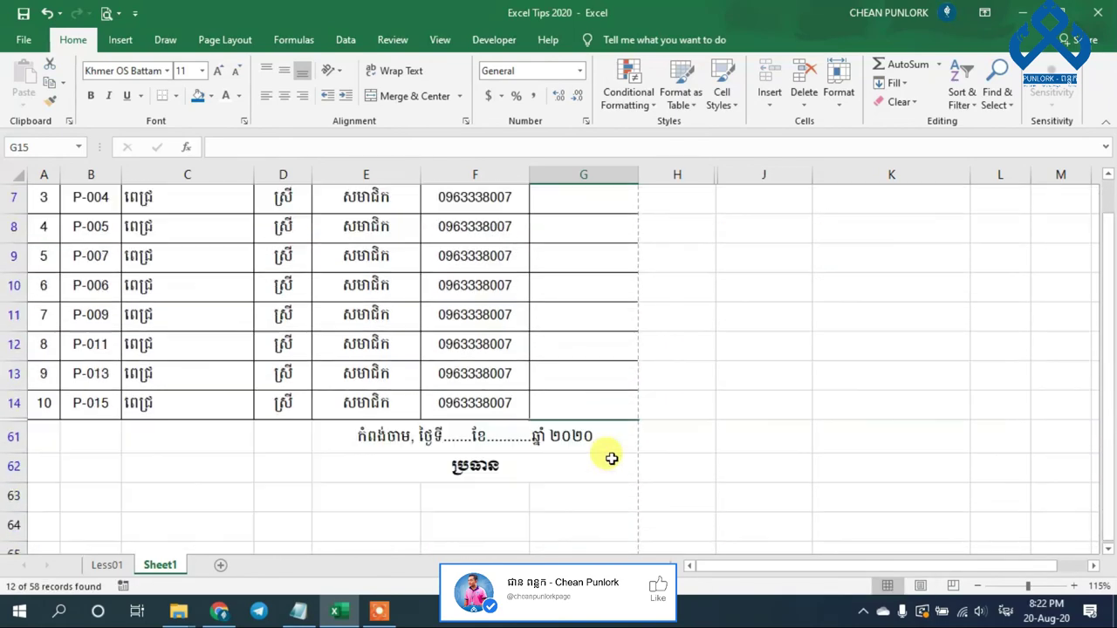
scroll(509, 373, "down", 1)
Step: Check the merged footer date line in E61 and open the print preview
left_click(502, 353)
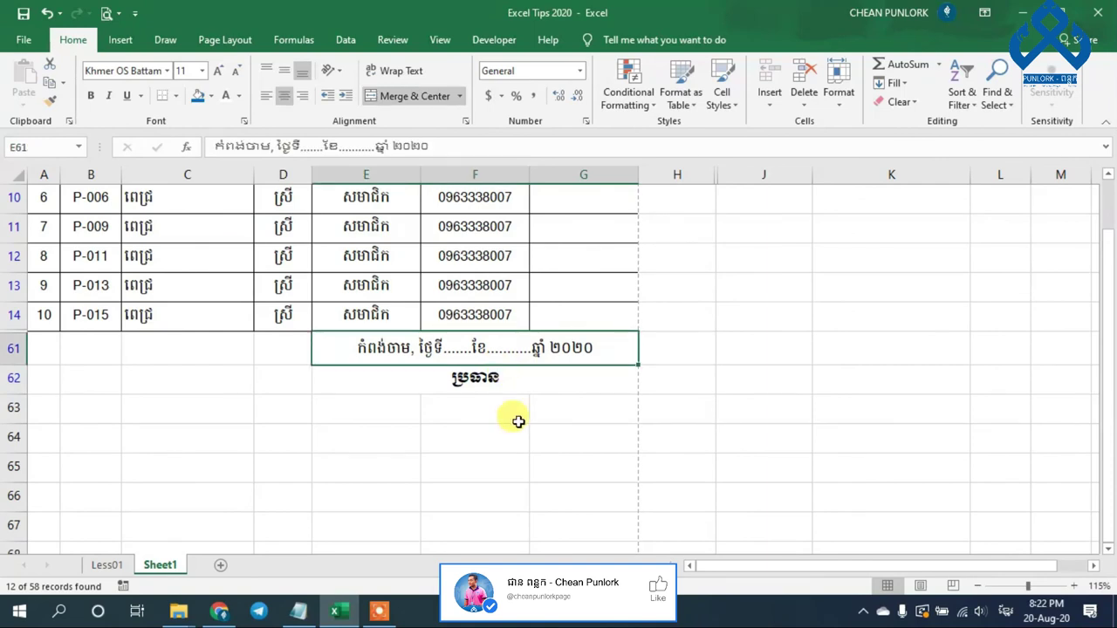
left_click(655, 350)
left_click(662, 409)
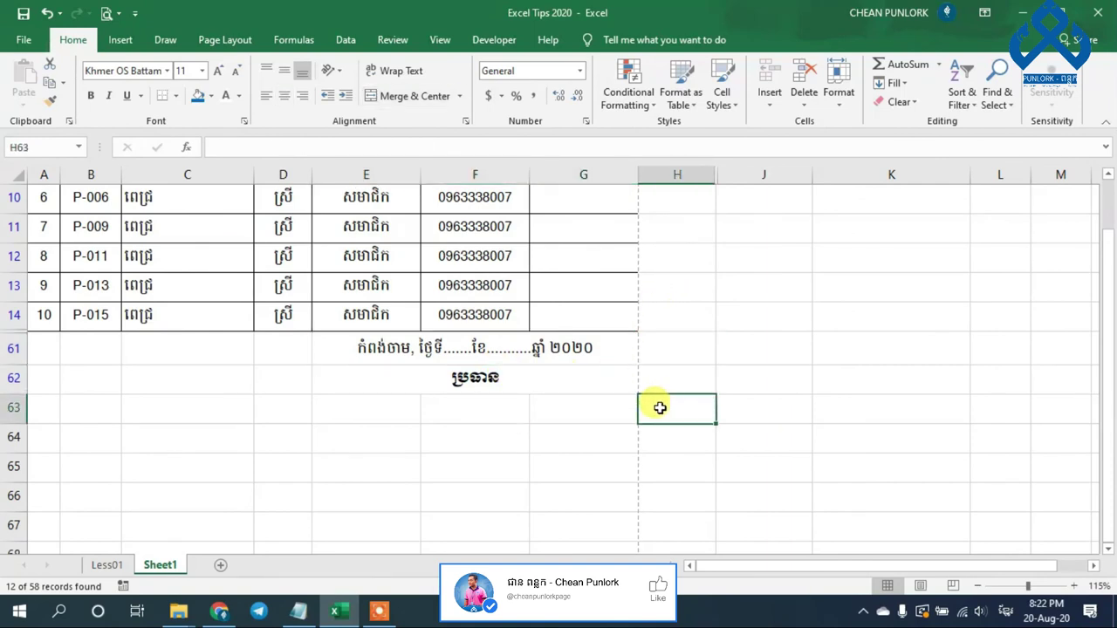
left_click_drag(658, 224, 670, 404)
left_click(668, 371)
left_click(667, 350)
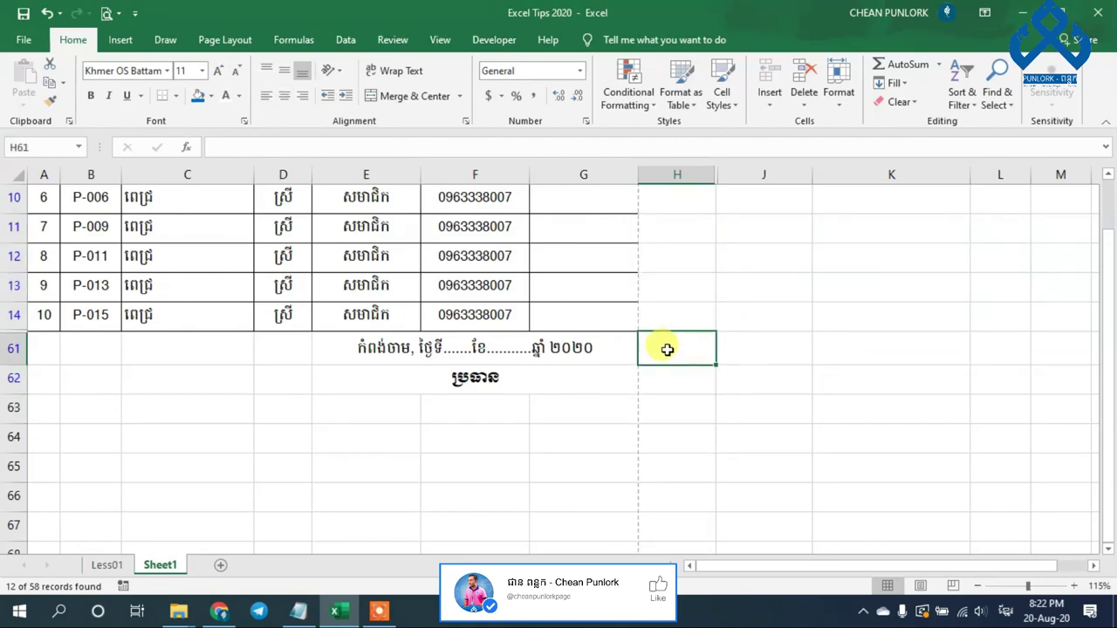
left_click(419, 352)
scroll(288, 362, "up", 1)
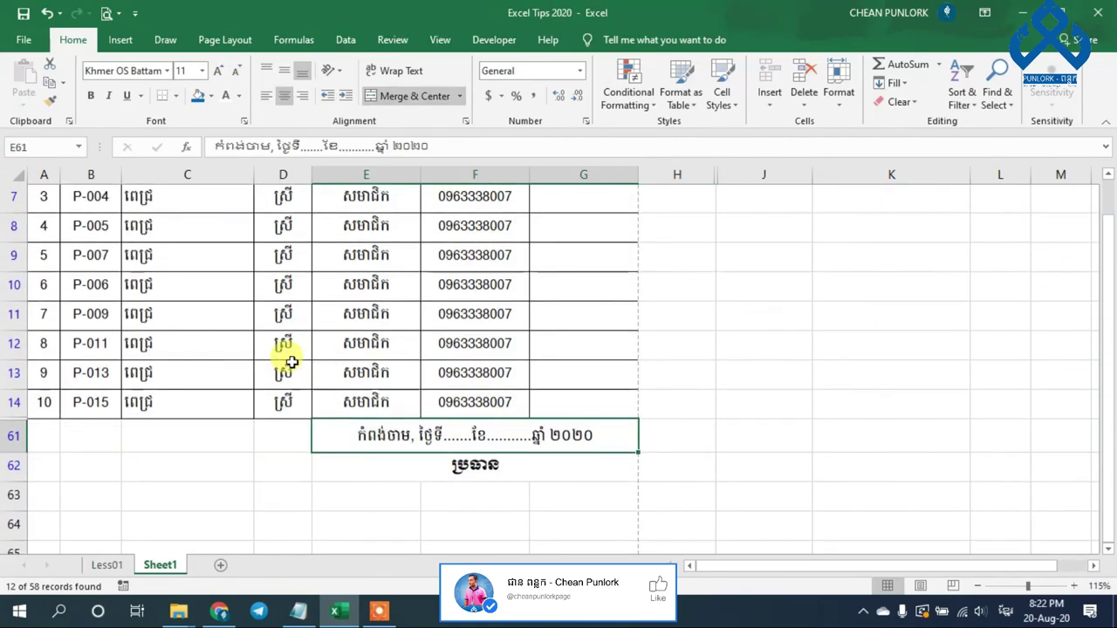
scroll(82, 367, "up", 2)
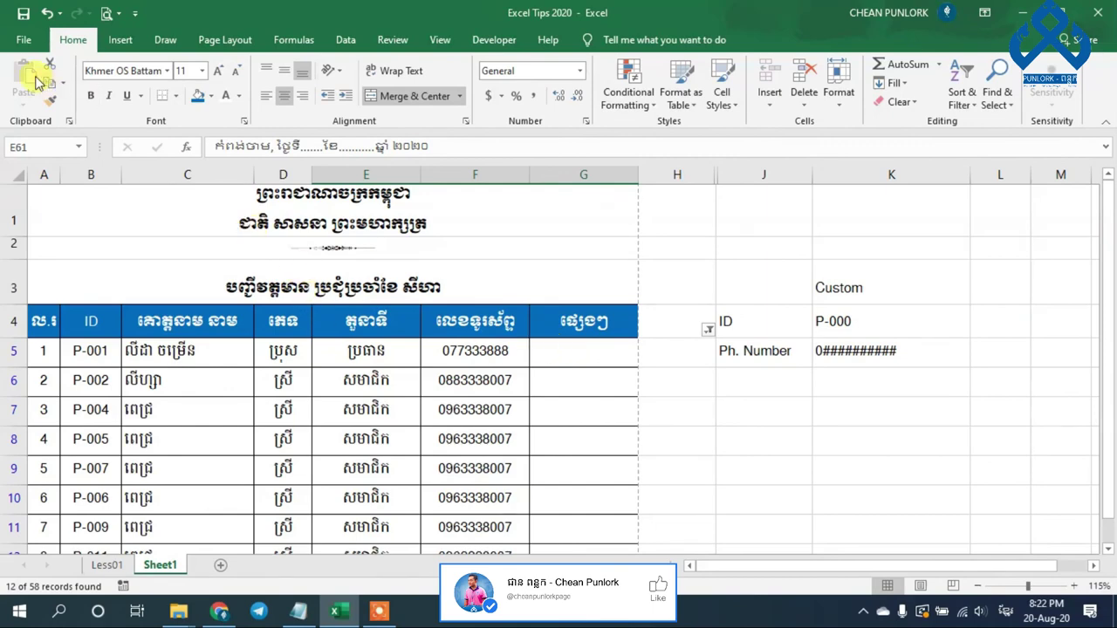
left_click(104, 13)
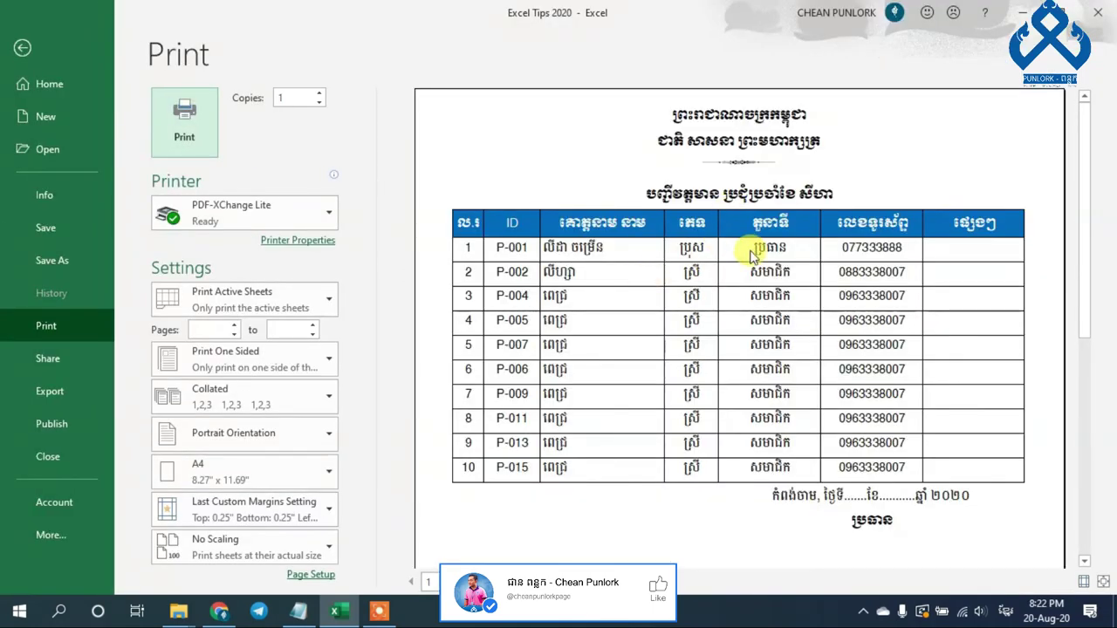
left_click(752, 253)
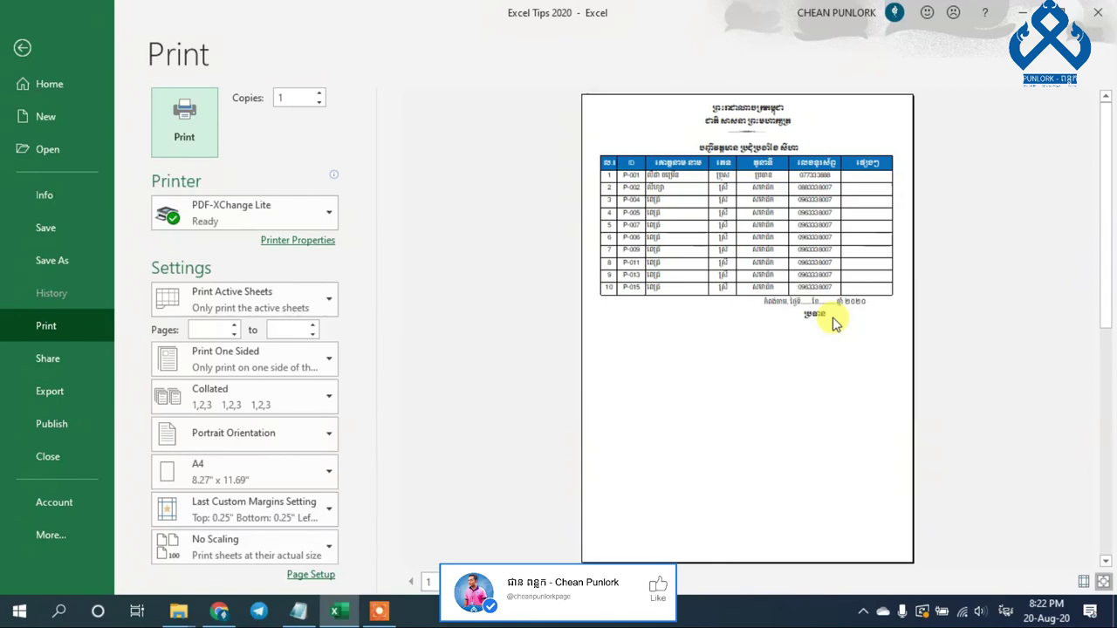
left_click(22, 47)
scroll(296, 262, "down", 3)
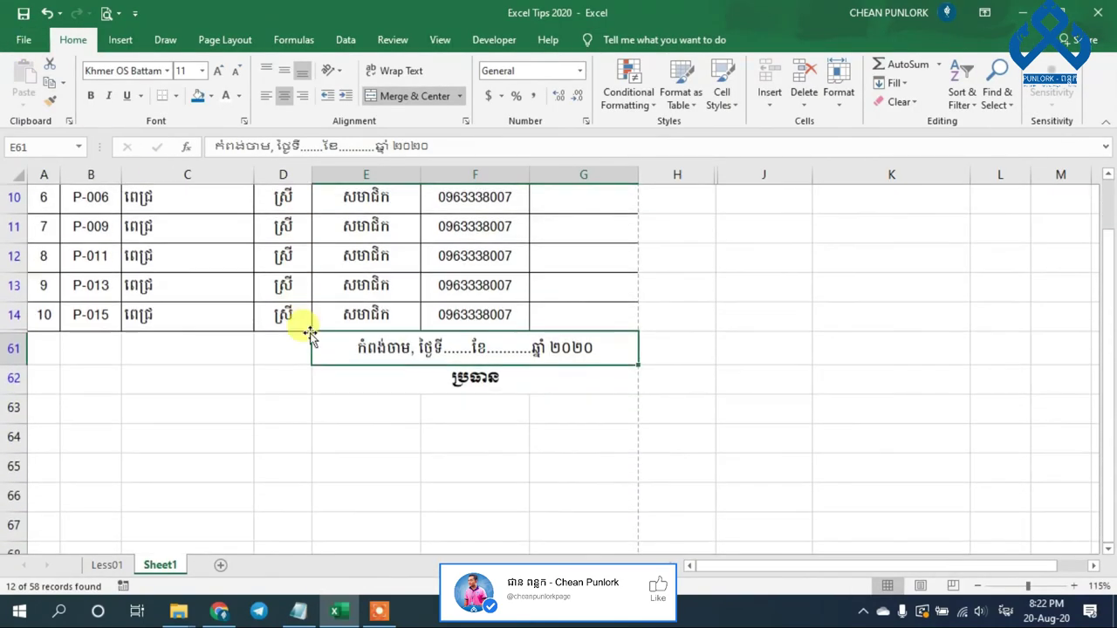
scroll(310, 337, "up", 1)
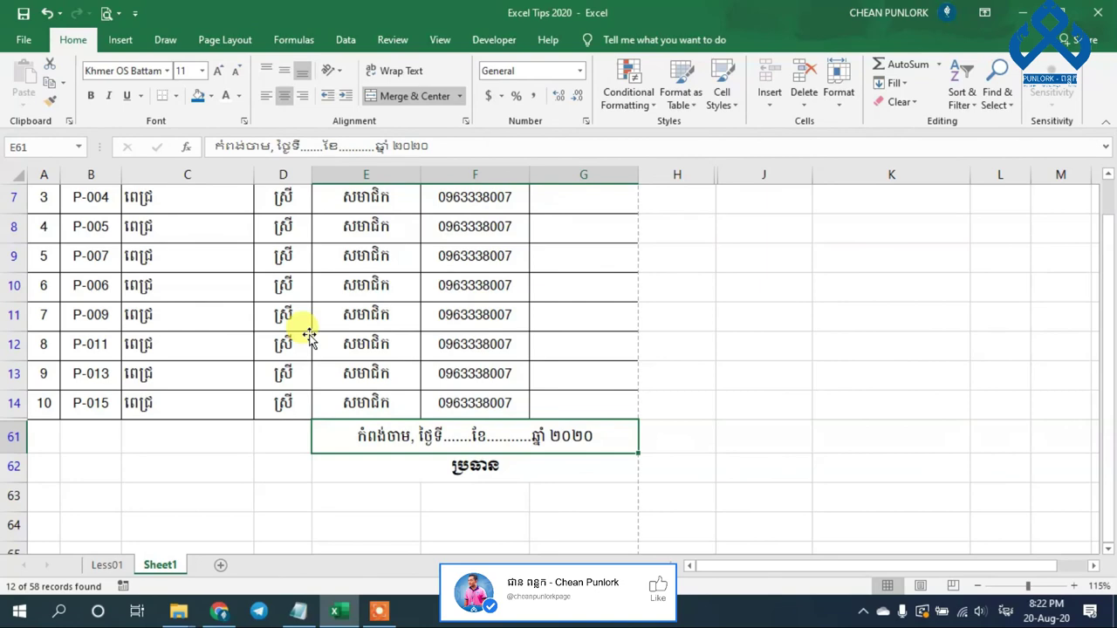
left_click(62, 442)
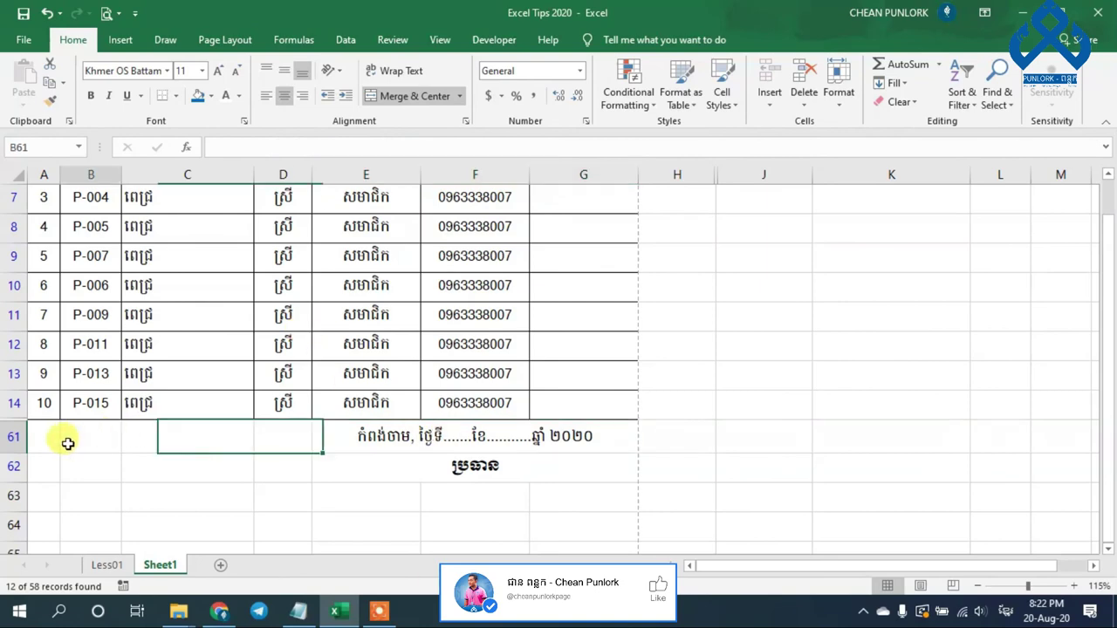
left_click(83, 441)
scroll(583, 416, "up", 2)
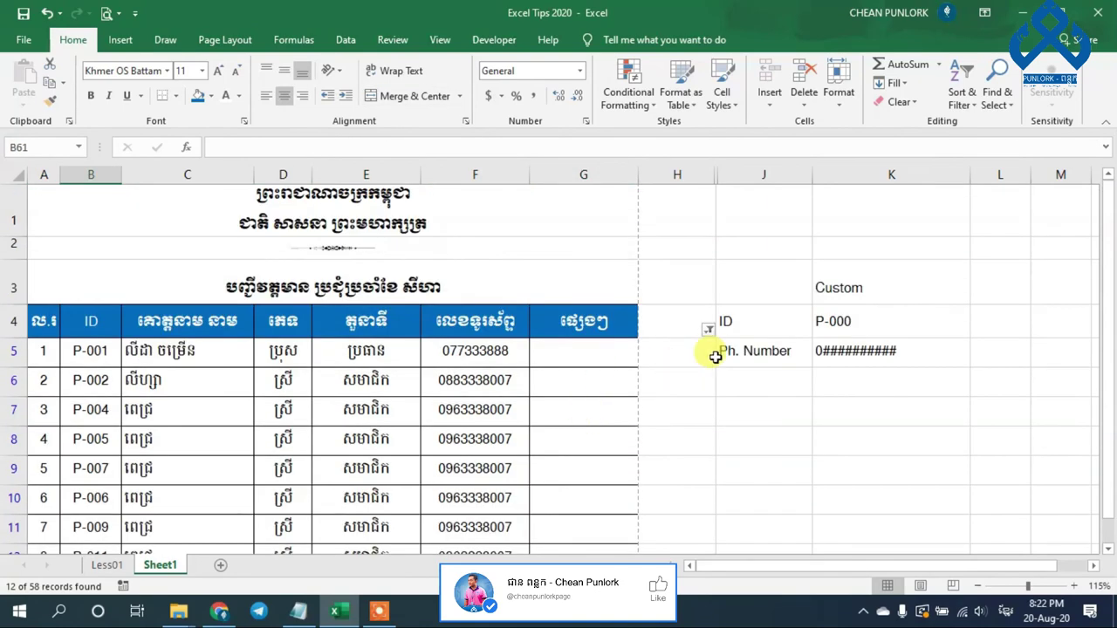
left_click(705, 331)
left_click(829, 571)
scroll(384, 449, "down", 3)
left_click(87, 345)
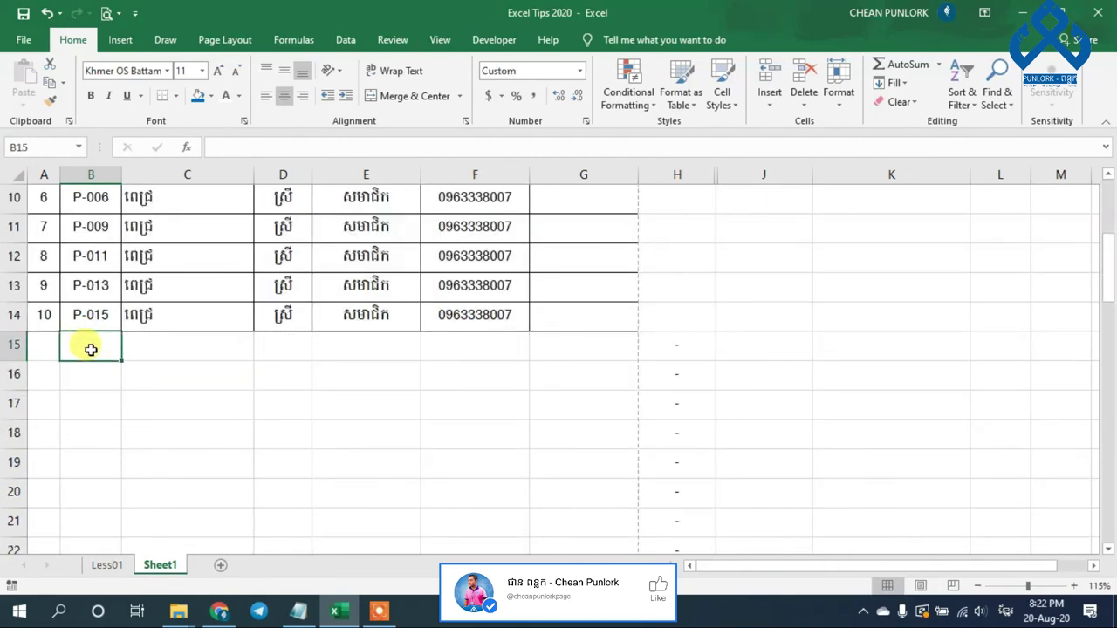
scroll(553, 506, "up", 1)
scroll(548, 483, "up", 2)
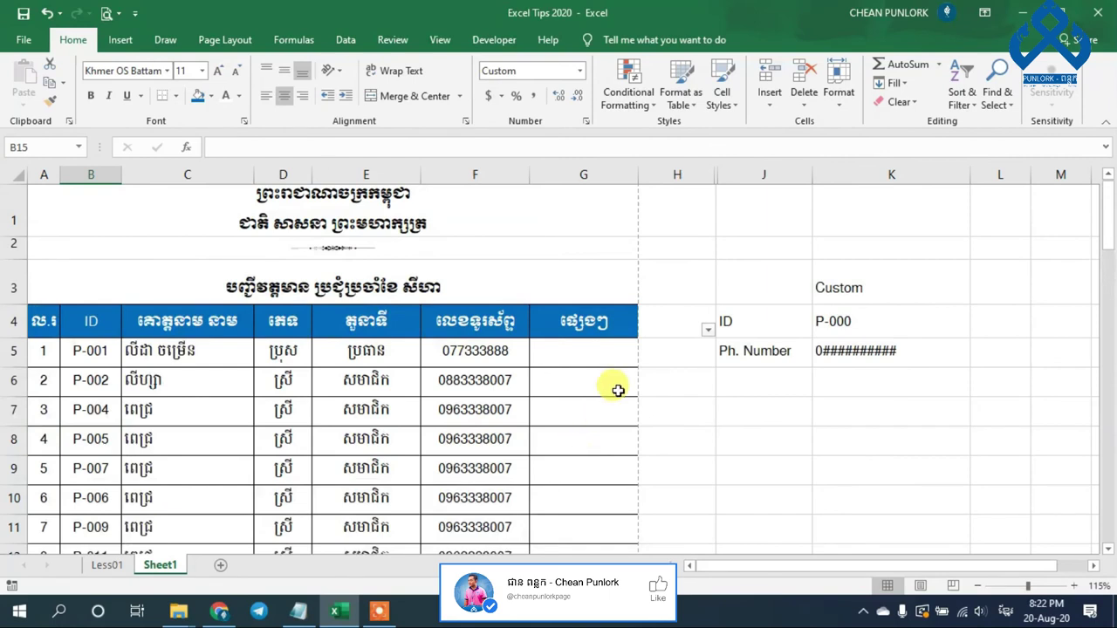
left_click(707, 333)
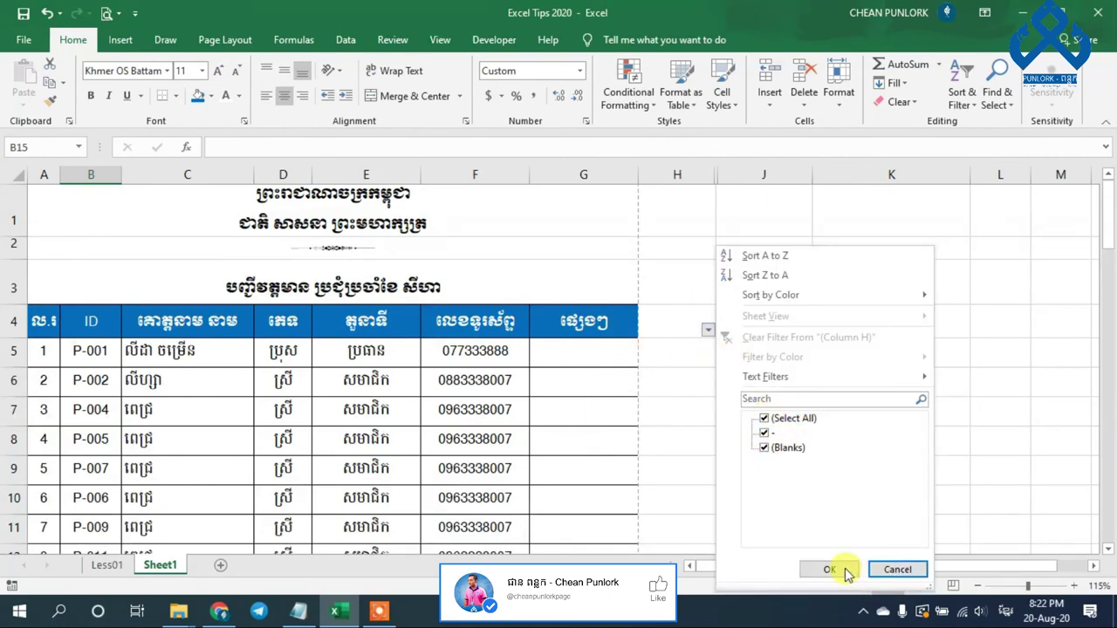
left_click(768, 433)
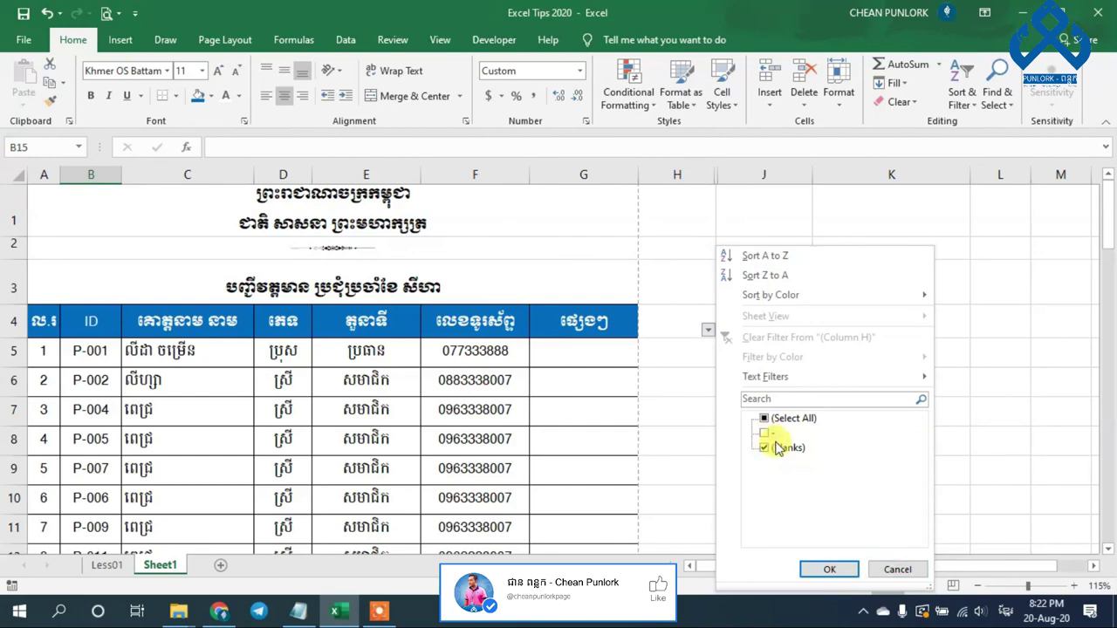
left_click(829, 569)
left_click(698, 460)
scroll(702, 460, "down", 3)
scroll(689, 456, "up", 3)
left_click(623, 421)
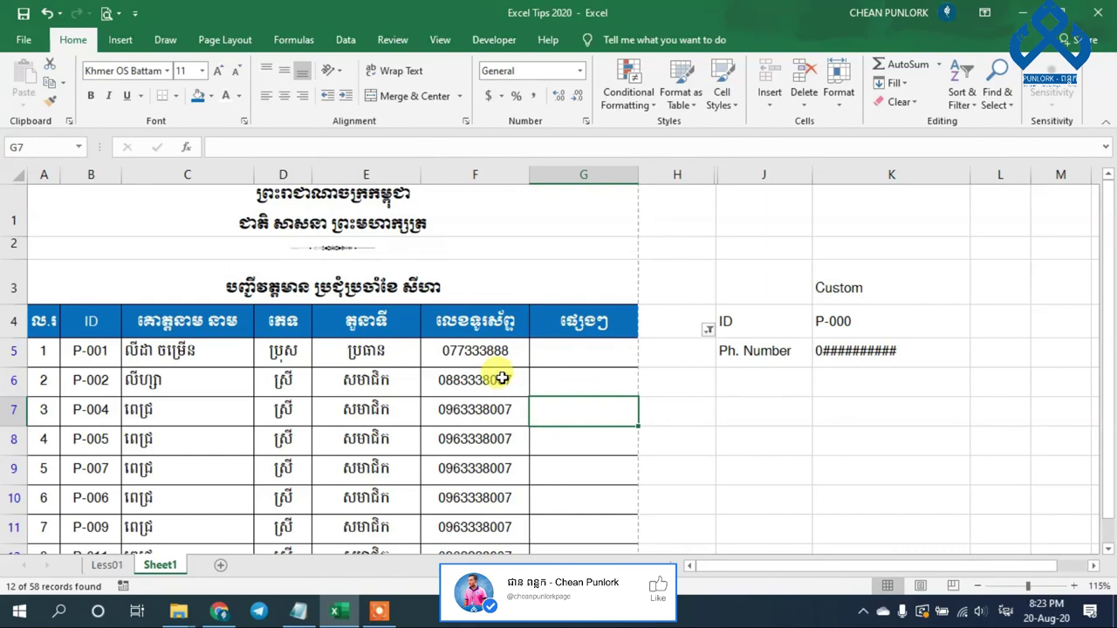
left_click(364, 380)
scroll(363, 381, "down", 2)
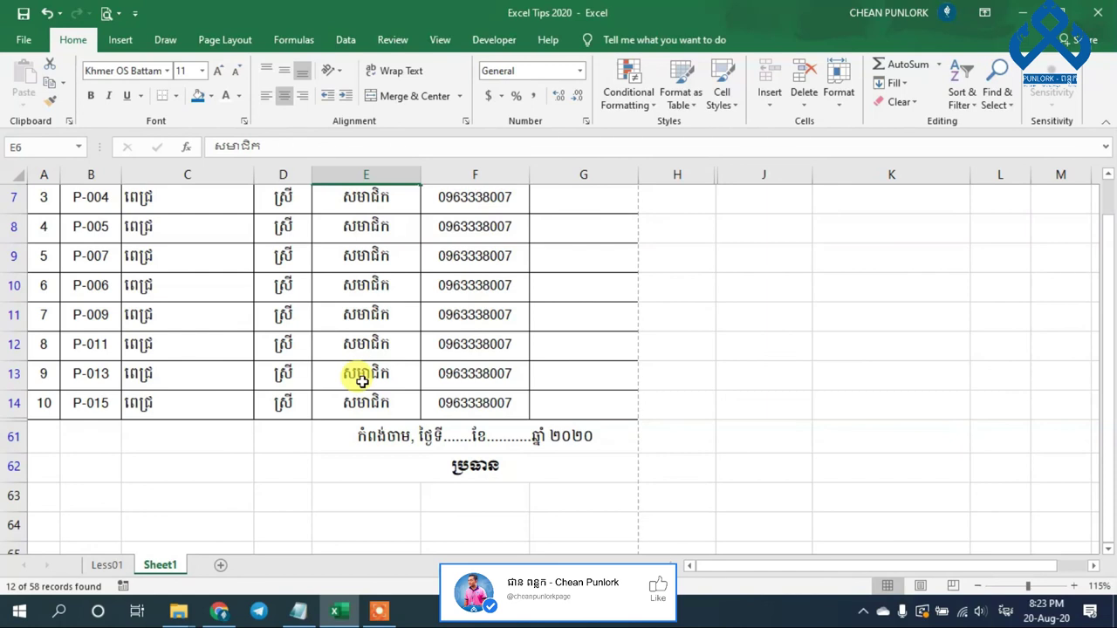
scroll(361, 379, "up", 2)
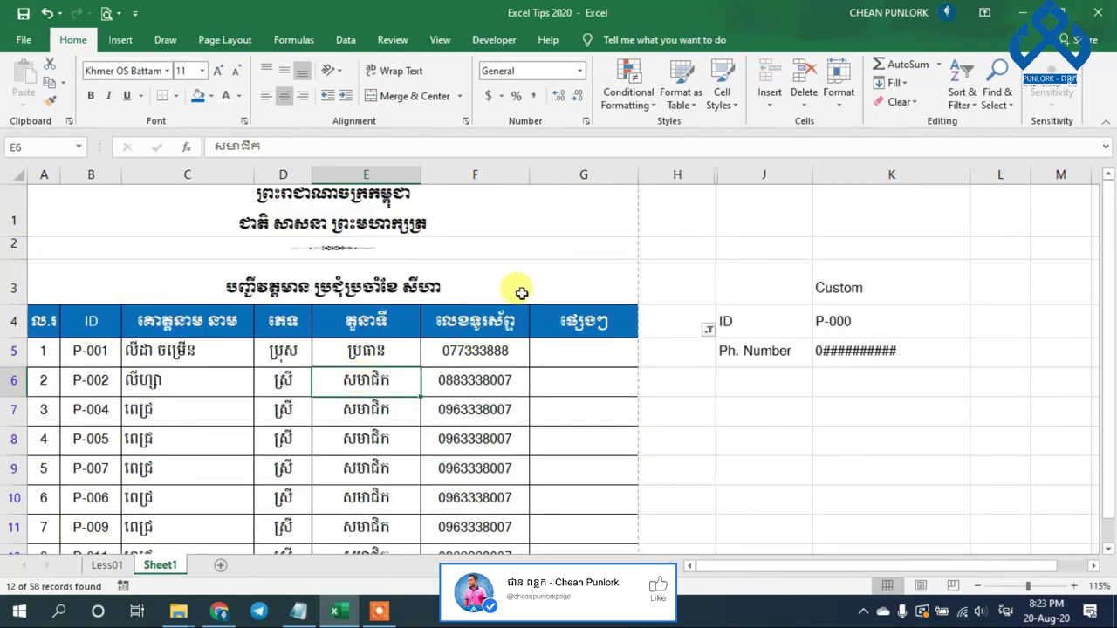
left_click(528, 296)
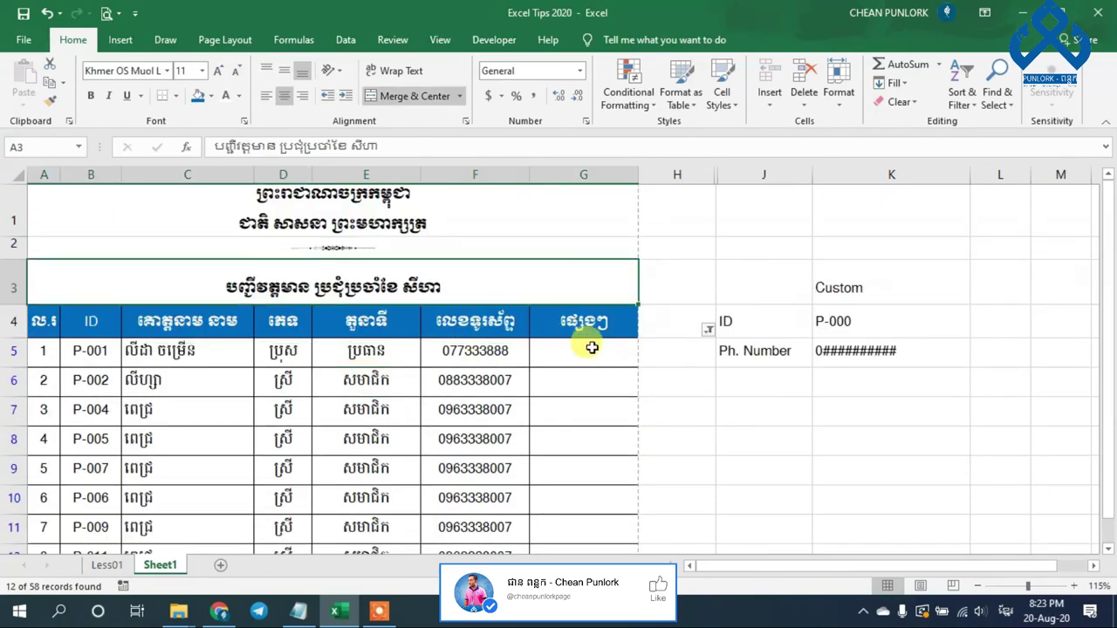